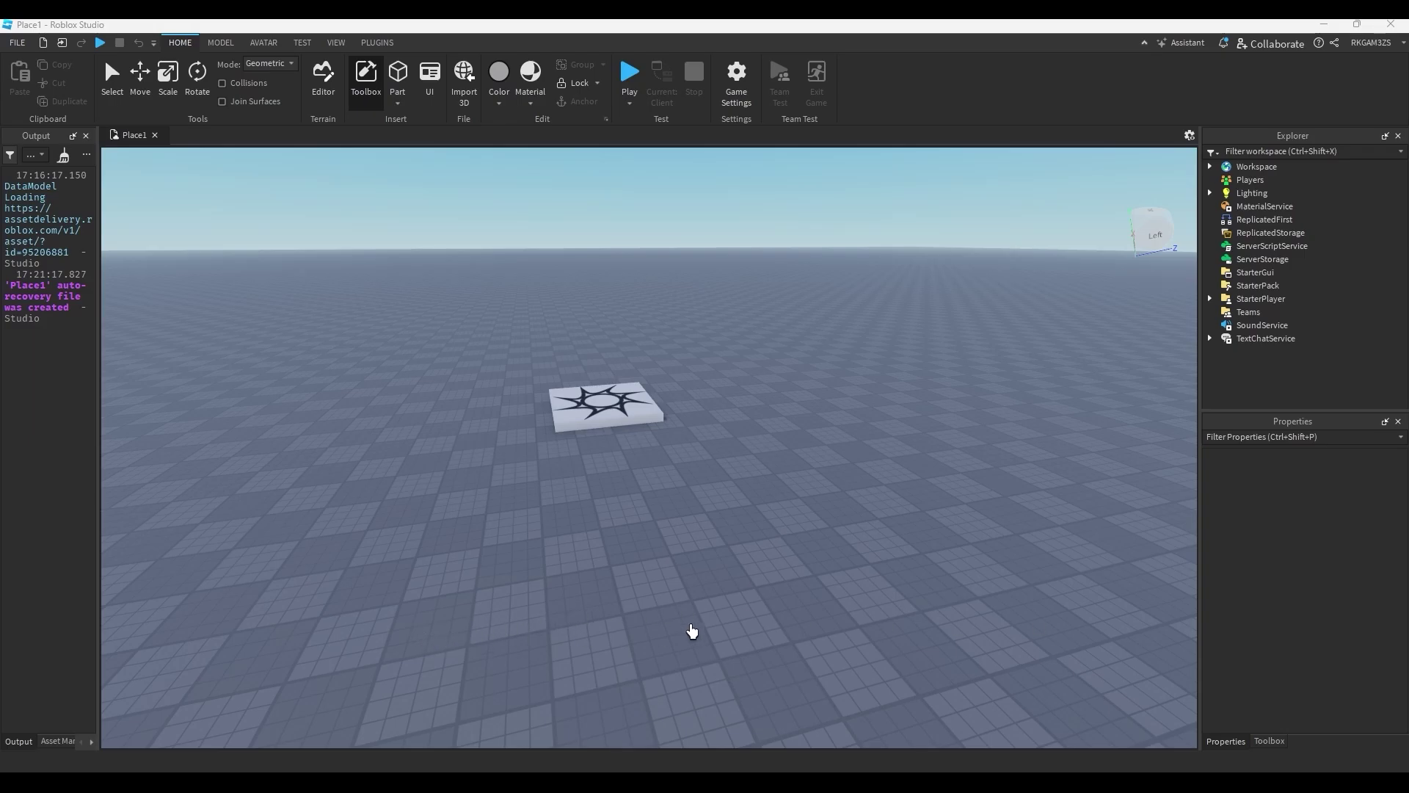
Insert a block part on an empty area of the baseplate.
{"action": "right_click_drag", "start_coordinate": [756, 600], "coordinate": [758, 601]}
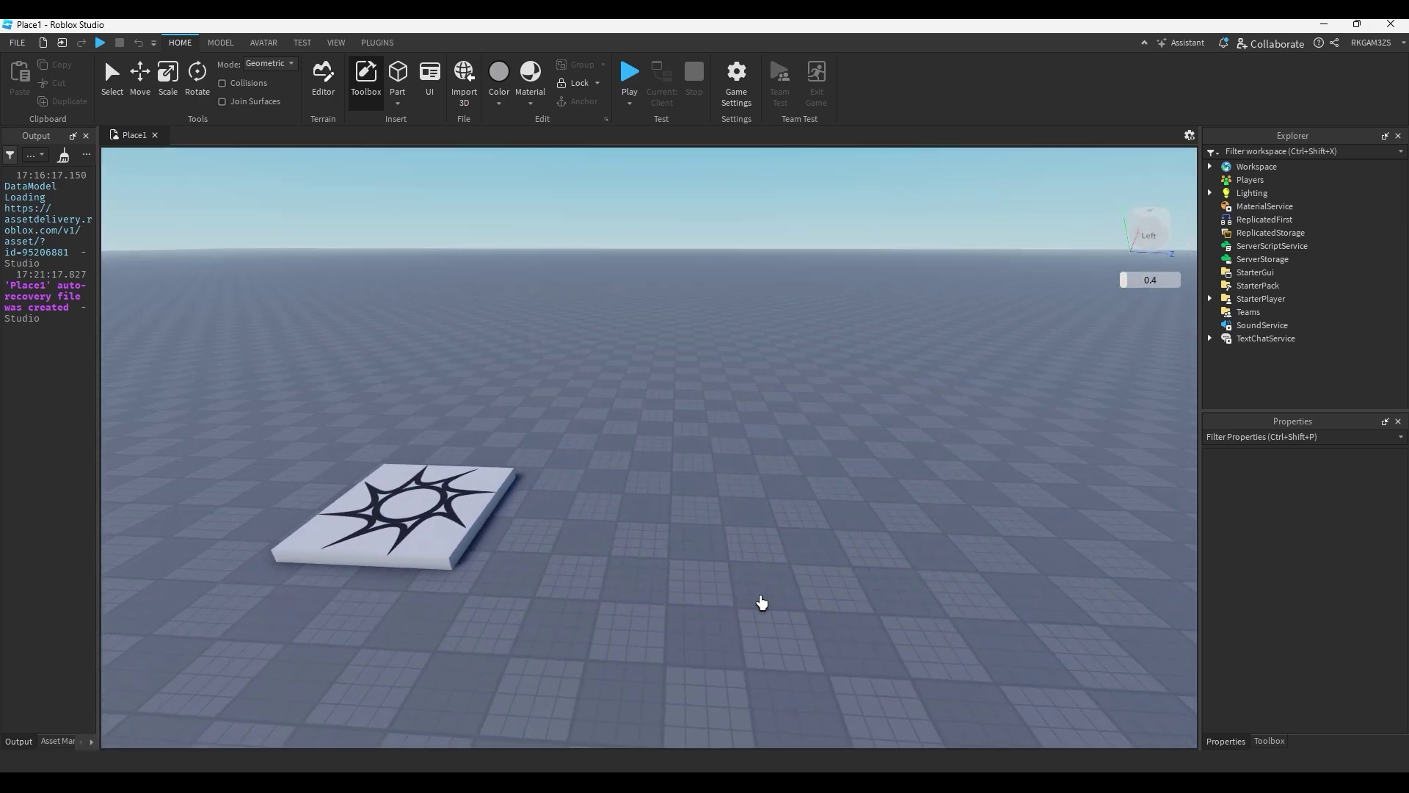
{"action": "right_click_drag", "start_coordinate": [767, 592], "coordinate": [812, 631]}
{"action": "key", "text": "w"}
{"action": "key", "text": "s"}
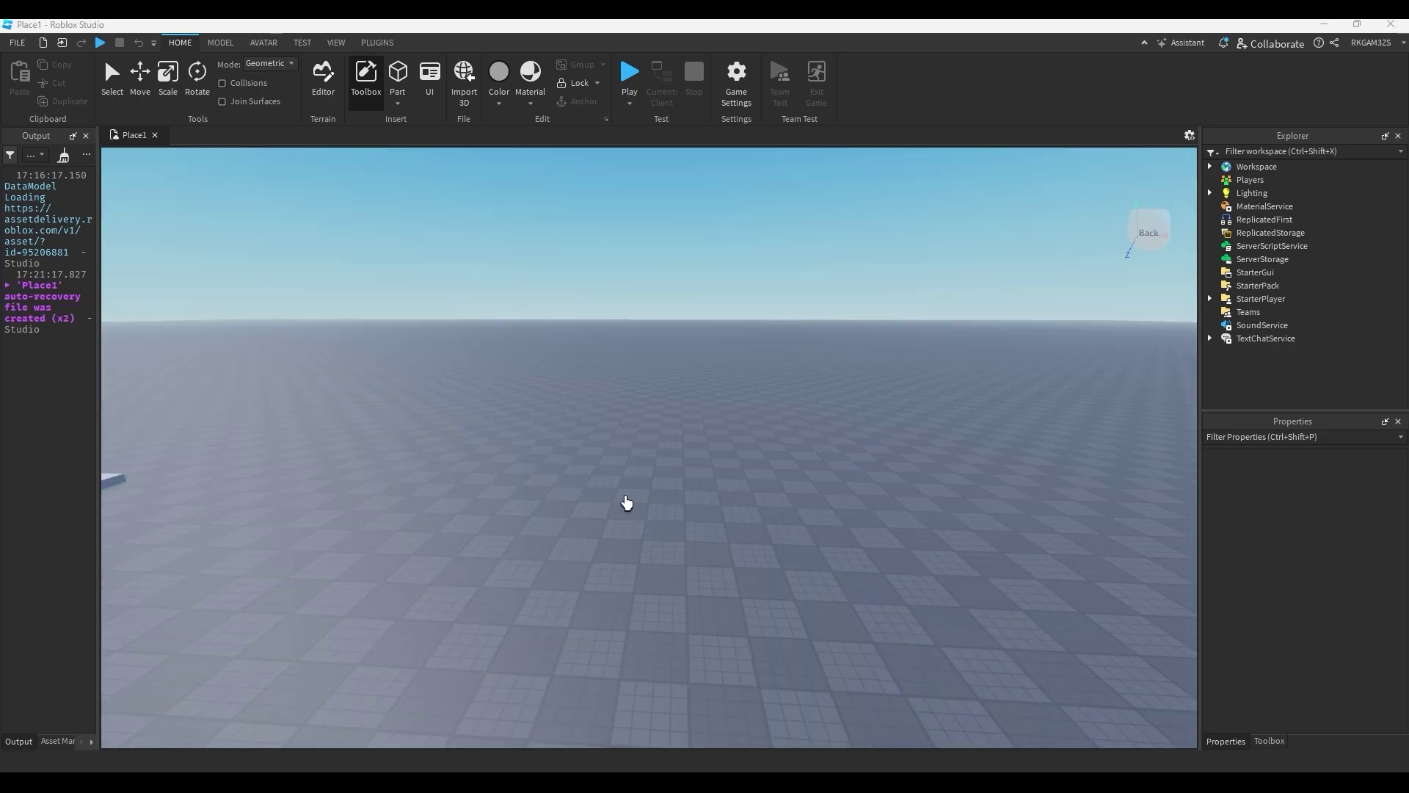
{"action": "right_click_drag", "start_coordinate": [627, 504], "coordinate": [640, 516]}
{"action": "right_click_drag", "start_coordinate": [722, 414], "coordinate": [723, 416]}
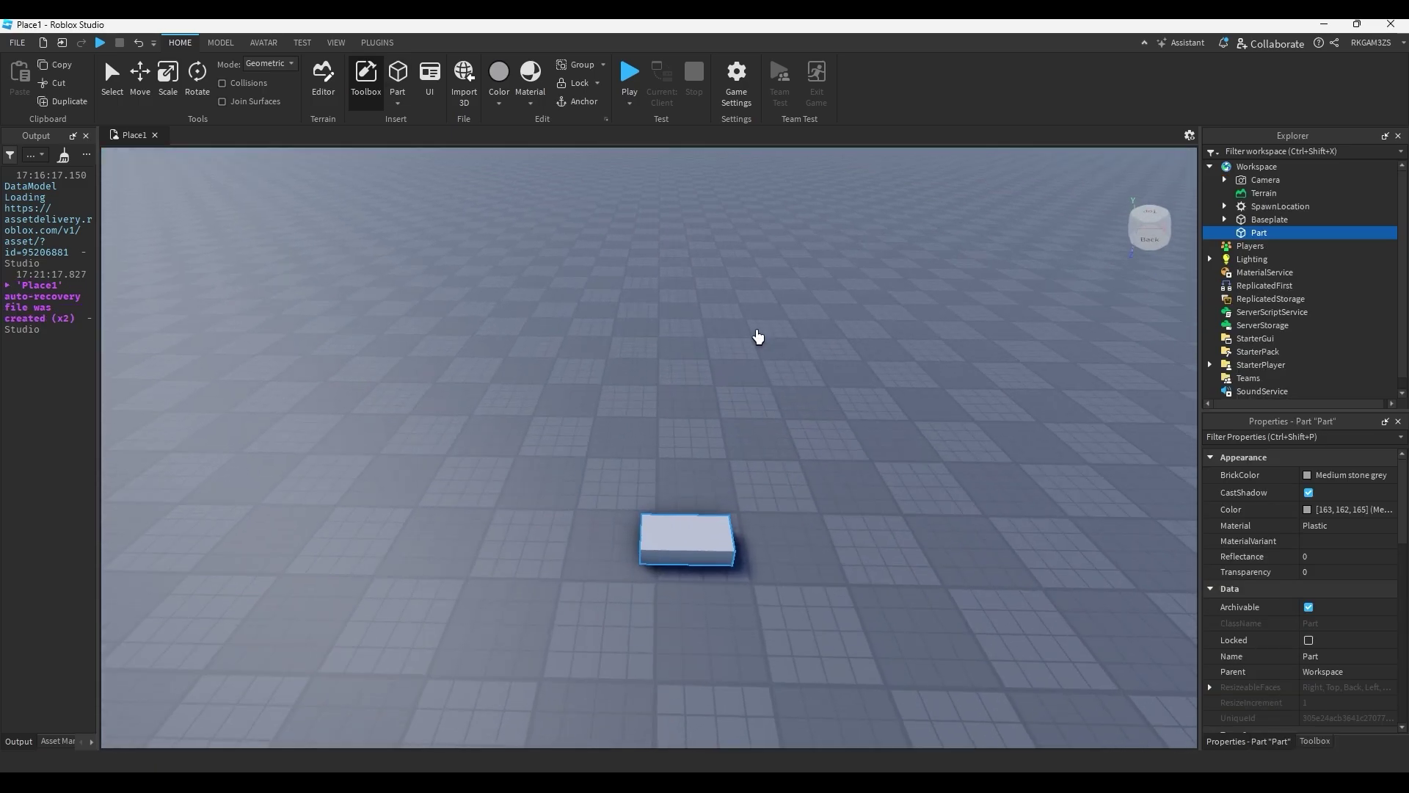
{"action": "key", "text": "w"}
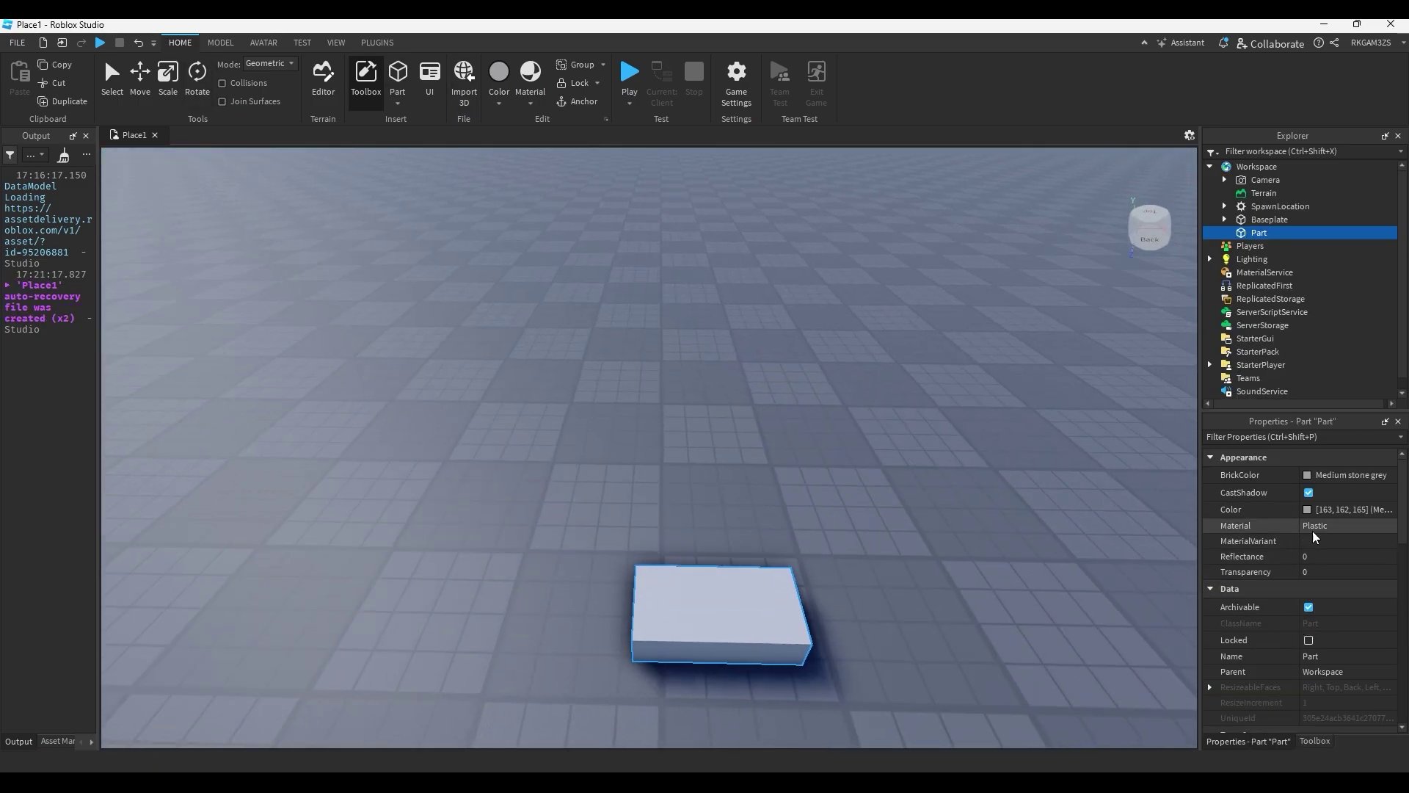
Set the part's material to Neon and its color to black (0, 0, 0).
{"action": "left_click", "coordinate": [1319, 528]}
{"action": "scroll", "coordinate": [1324, 579], "scroll_direction": "up", "scroll_amount": 3}
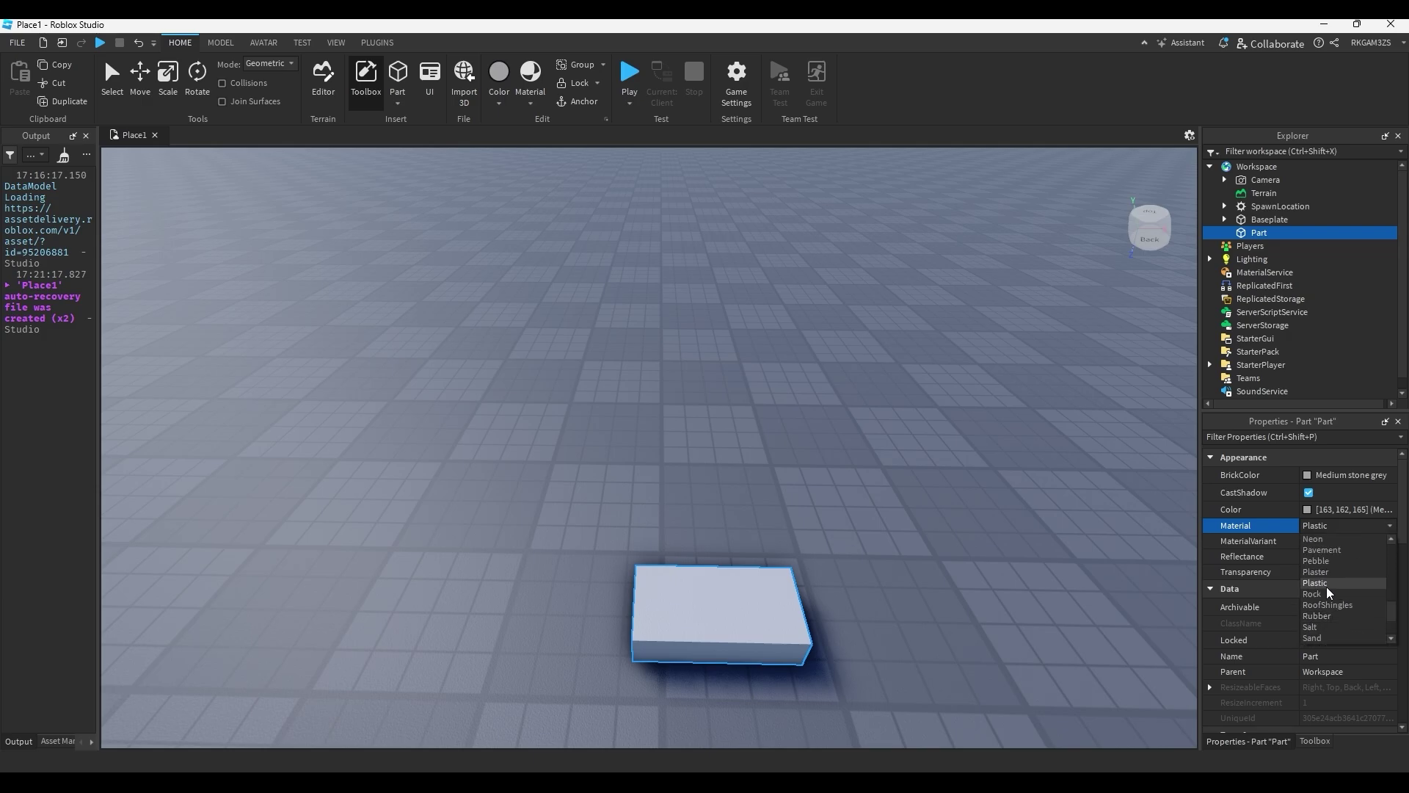
{"action": "left_click", "coordinate": [1313, 572]}
{"action": "left_click", "coordinate": [1306, 509]}
{"action": "left_click_drag", "start_coordinate": [879, 350], "coordinate": [882, 460]}
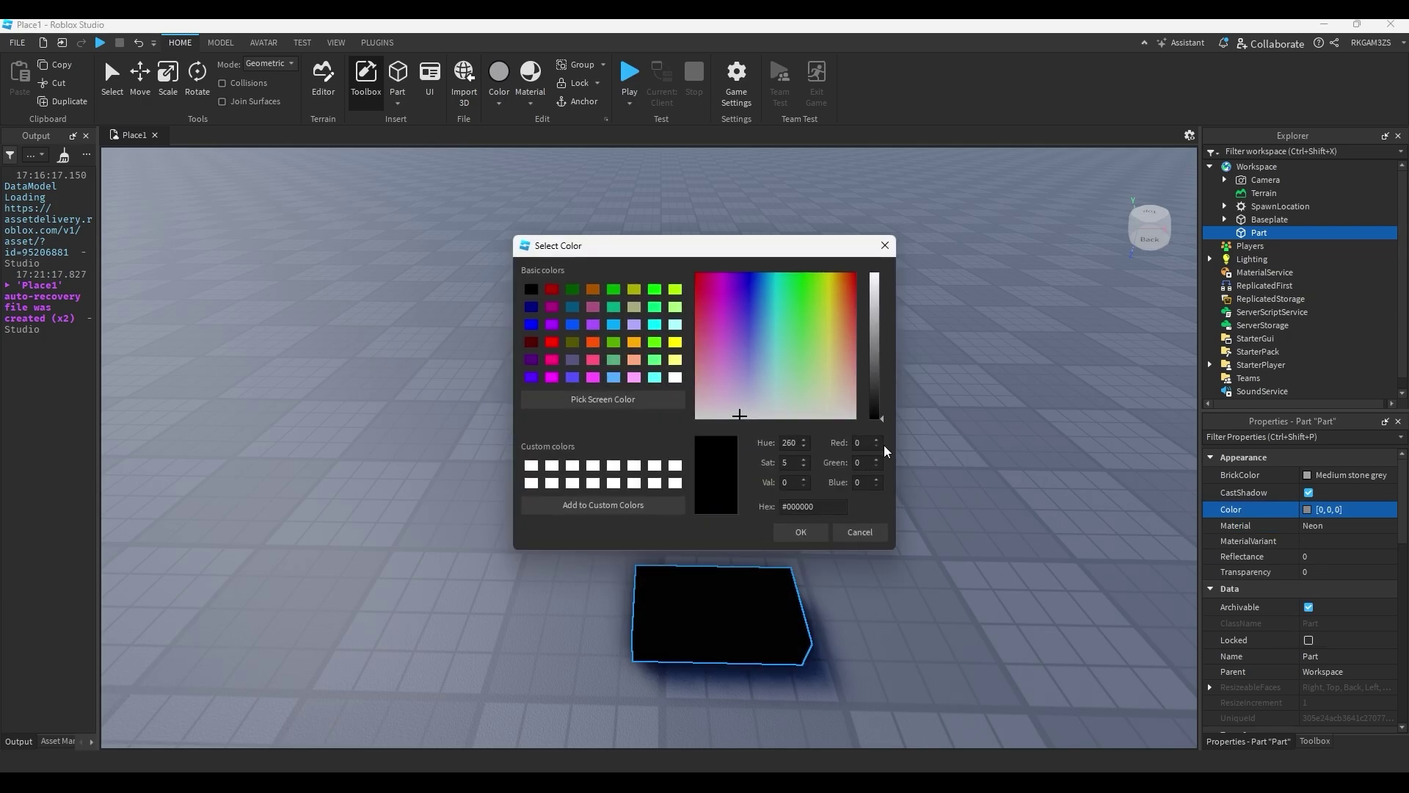
{"action": "left_click", "coordinate": [792, 529]}
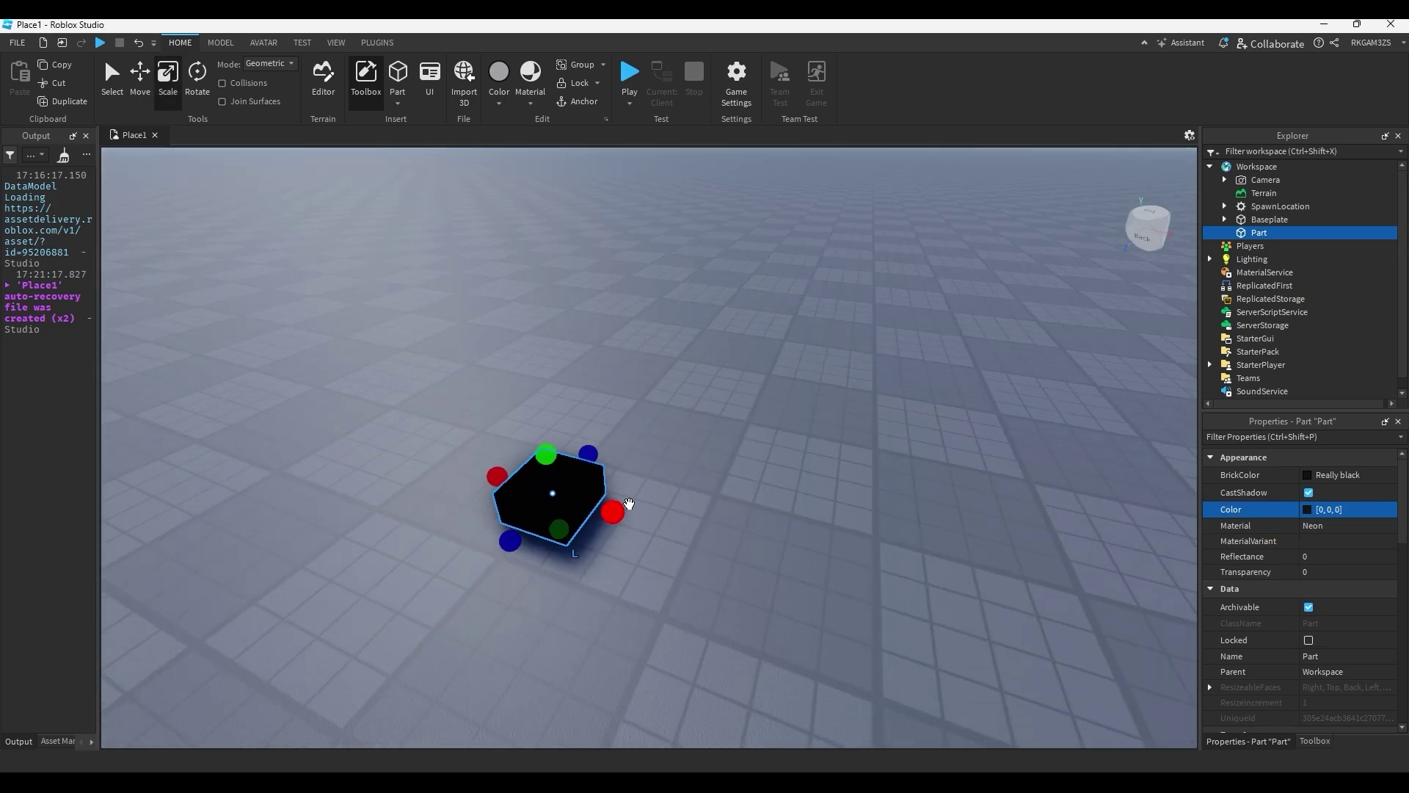
Scale the black part into a tall, wide, thin wall standing on the baseplate.
{"action": "left_click_drag", "start_coordinate": [622, 507], "coordinate": [748, 173]}
{"action": "right_click_drag", "start_coordinate": [820, 235], "coordinate": [819, 232]}
{"action": "left_click_drag", "start_coordinate": [802, 374], "coordinate": [806, 314]}
{"action": "right_click_drag", "start_coordinate": [926, 365], "coordinate": [928, 365]}
{"action": "left_click", "coordinate": [927, 366]}
Generate an R6 masculine Block Avatar rig and place it in front of the black wall.
{"action": "left_click", "coordinate": [264, 42]}
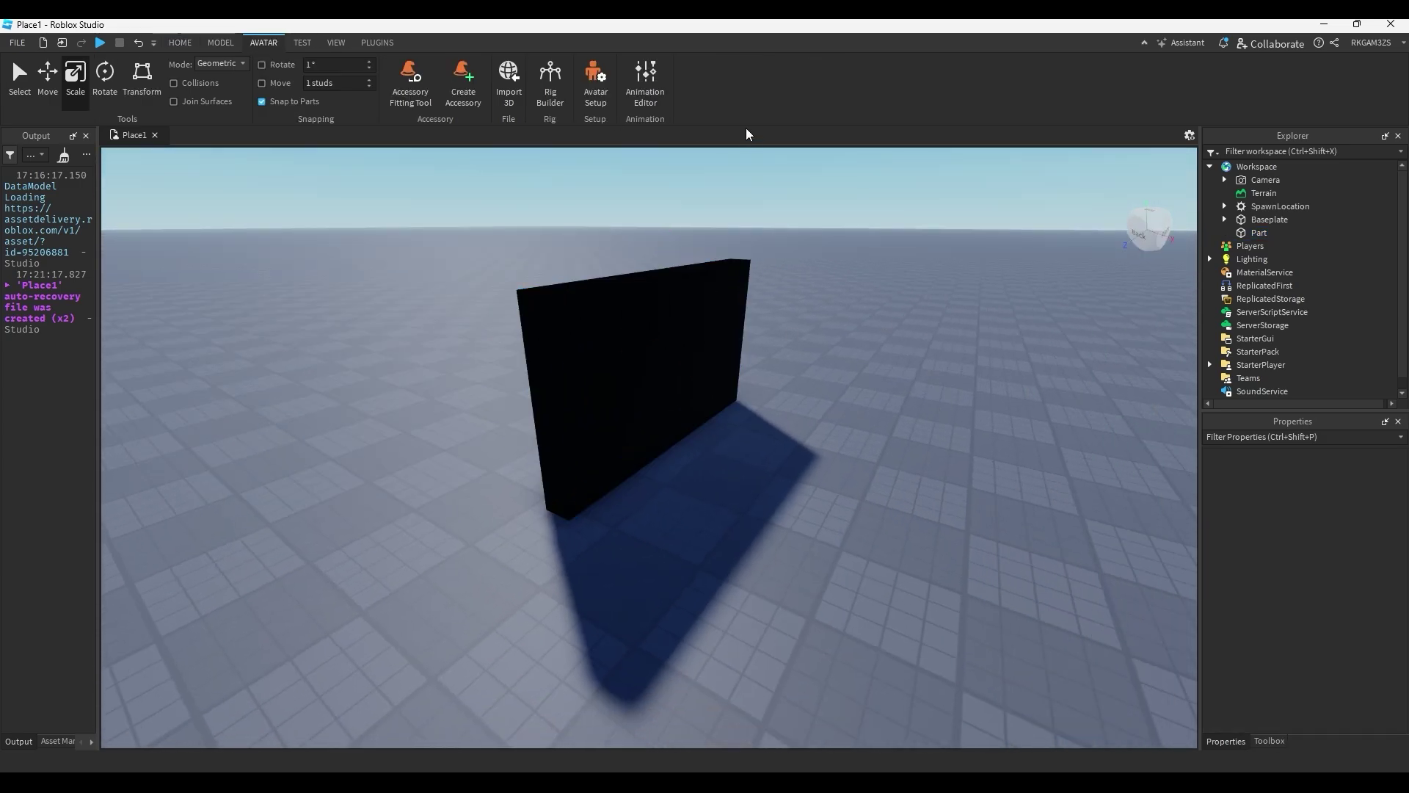
{"action": "left_click", "coordinate": [556, 88]}
{"action": "left_click", "coordinate": [602, 378]}
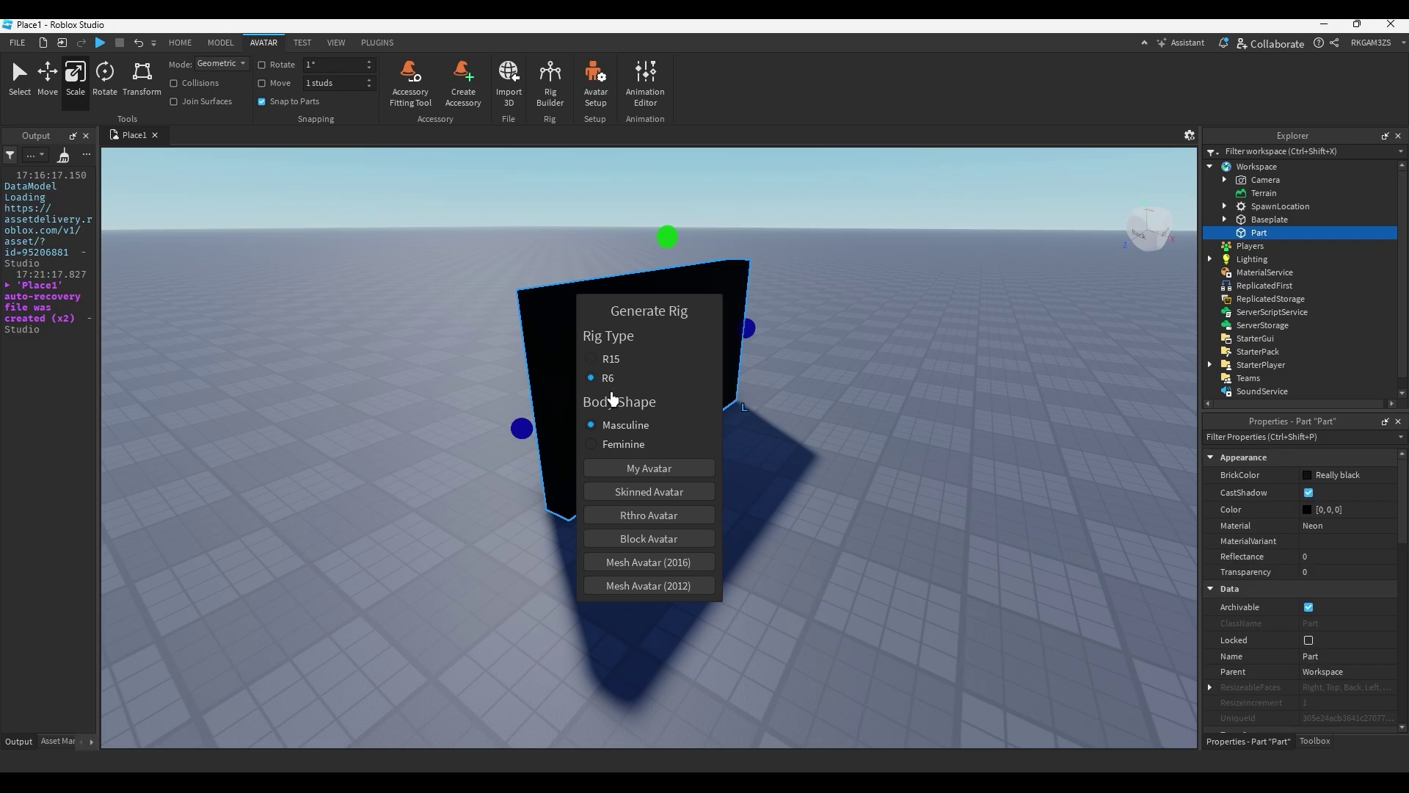
{"action": "left_click", "coordinate": [663, 541]}
{"action": "left_click", "coordinate": [899, 560]}
{"action": "left_click_drag", "start_coordinate": [680, 454], "coordinate": [736, 502]}
{"action": "left_click", "coordinate": [811, 503]}
Duplicate the black wall and resize the copy into a perpendicular side wall beside the rig.
{"action": "right_click_drag", "start_coordinate": [801, 461], "coordinate": [799, 449]}
{"action": "left_click", "coordinate": [805, 367]}
{"action": "left_click_drag", "start_coordinate": [923, 395], "coordinate": [862, 406]}
{"action": "right_click_drag", "start_coordinate": [857, 405], "coordinate": [654, 384]}
{"action": "key", "text": "s"}
{"action": "key", "text": "d"}
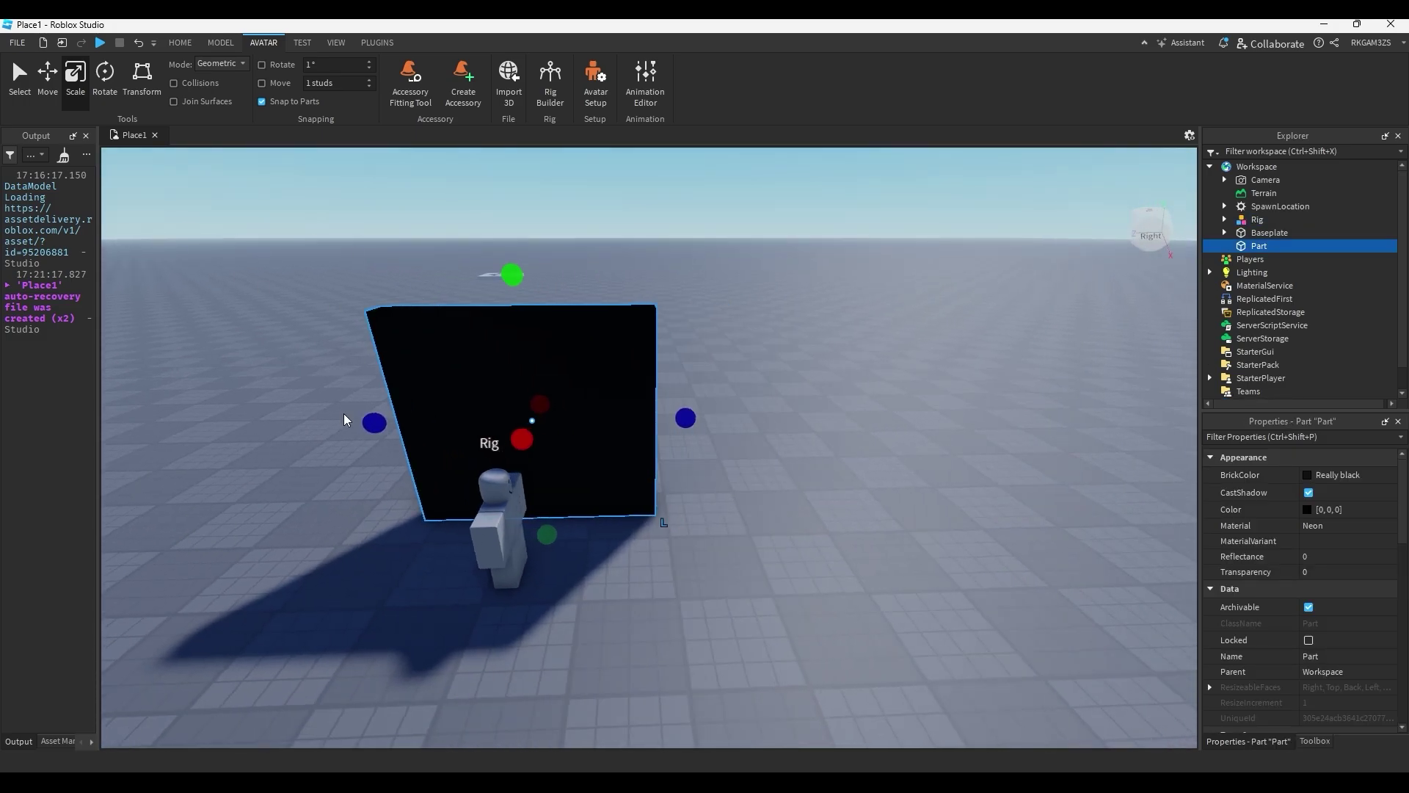
{"action": "key", "text": "ctrl+d"}
{"action": "left_click_drag", "start_coordinate": [370, 426], "coordinate": [616, 433]}
{"action": "right_click_drag", "start_coordinate": [620, 433], "coordinate": [664, 435]}
{"action": "key", "text": "a"}
{"action": "left_click_drag", "start_coordinate": [669, 412], "coordinate": [935, 509]}
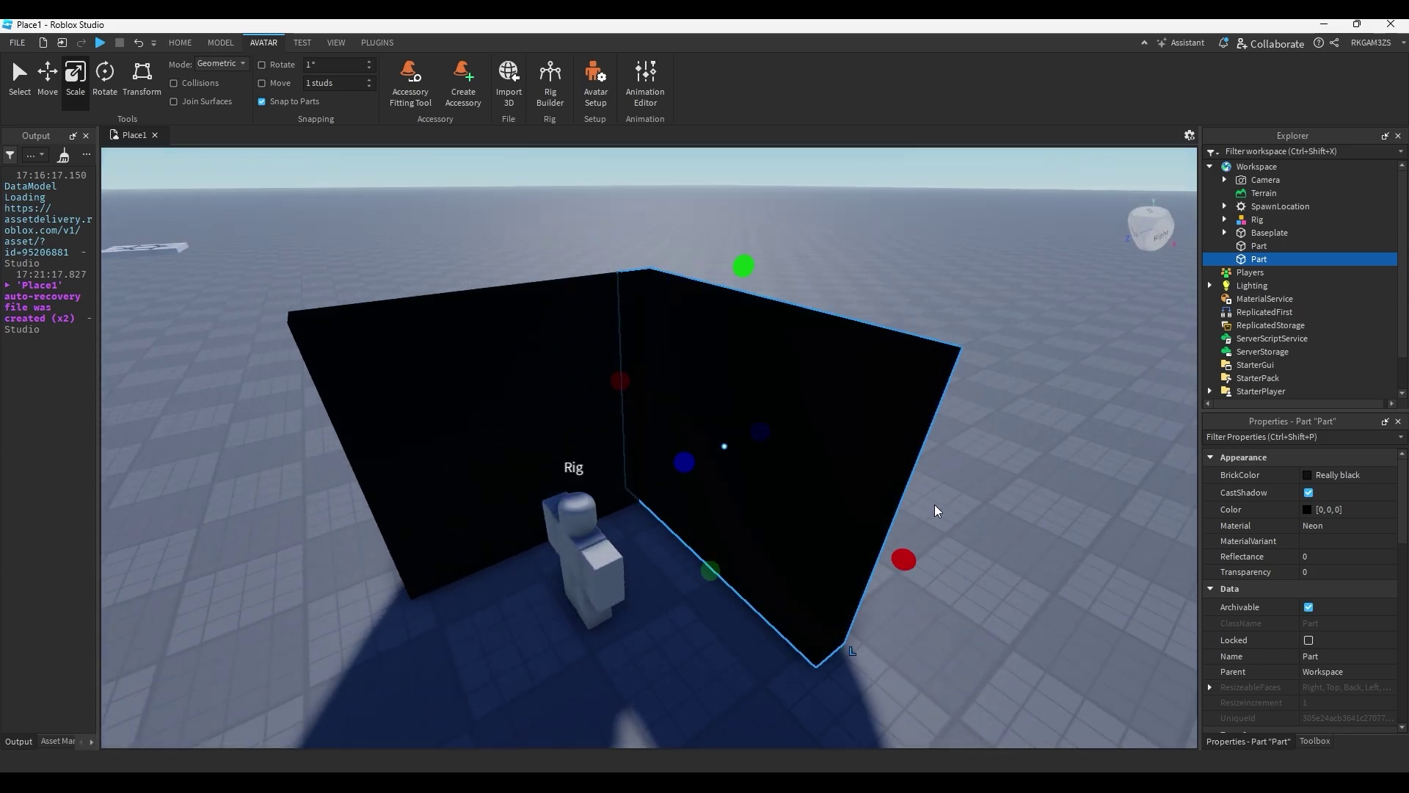
Duplicate a side wall and move the copy to the opposite side of the rig.
{"action": "right_click_drag", "start_coordinate": [935, 509], "coordinate": [937, 509]}
{"action": "key", "text": "a"}
{"action": "left_click", "coordinate": [479, 407]}
{"action": "key", "text": "s"}
{"action": "key", "text": "a"}
{"action": "left_click", "coordinate": [48, 79]}
{"action": "key", "text": "ctrl+d"}
{"action": "key", "text": "d"}
{"action": "left_click_drag", "start_coordinate": [723, 471], "coordinate": [900, 475]}
{"action": "key", "text": "q"}
Duplicate the side wall and scale the copy into a flat roof spanning the walls.
{"action": "left_click", "coordinate": [80, 72]}
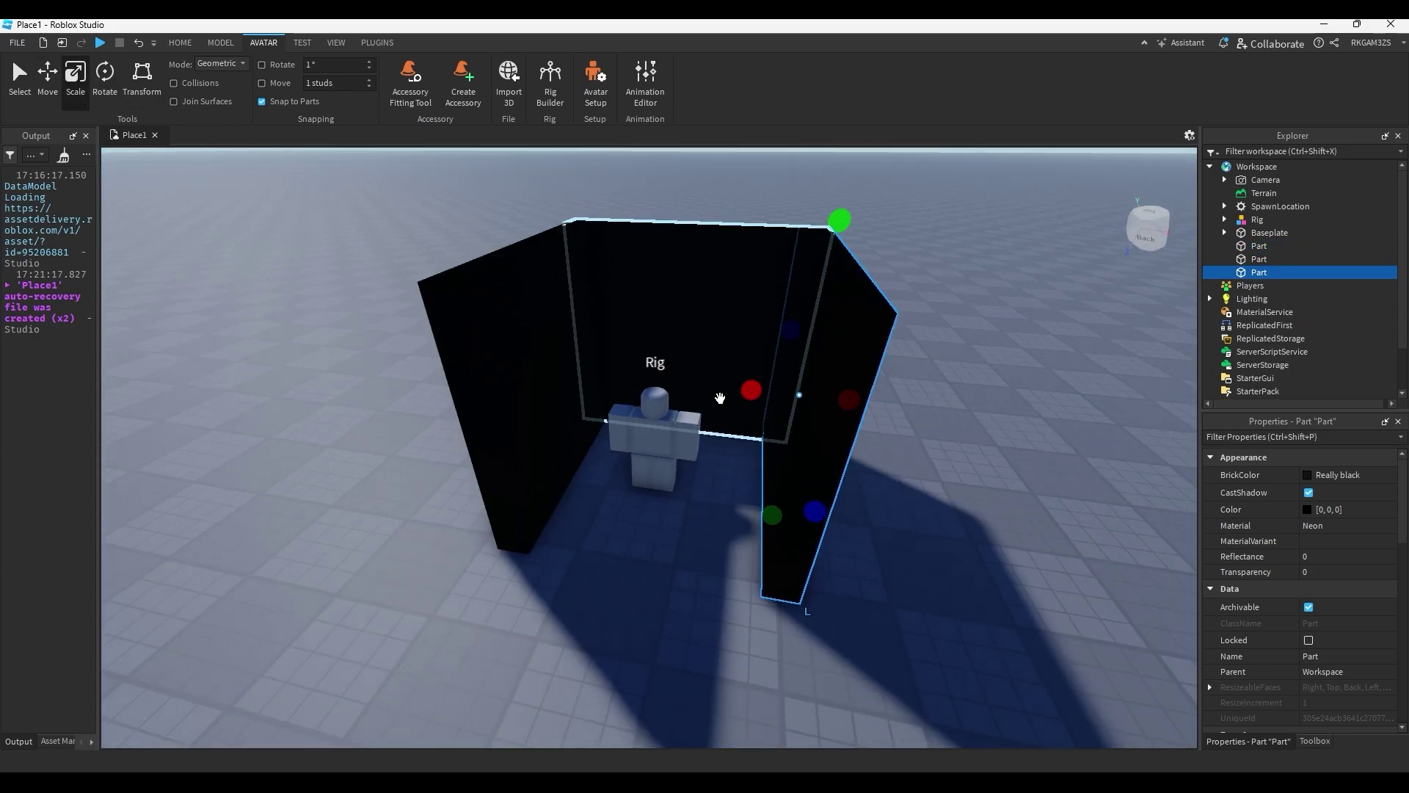
{"action": "key", "text": "ctrl+d"}
{"action": "left_click_drag", "start_coordinate": [794, 514], "coordinate": [814, 315]}
{"action": "left_click_drag", "start_coordinate": [777, 267], "coordinate": [497, 251]}
Duplicate the roof and lower the copy to the ground as the box's floor.
{"action": "key", "text": "ctrl+2"}
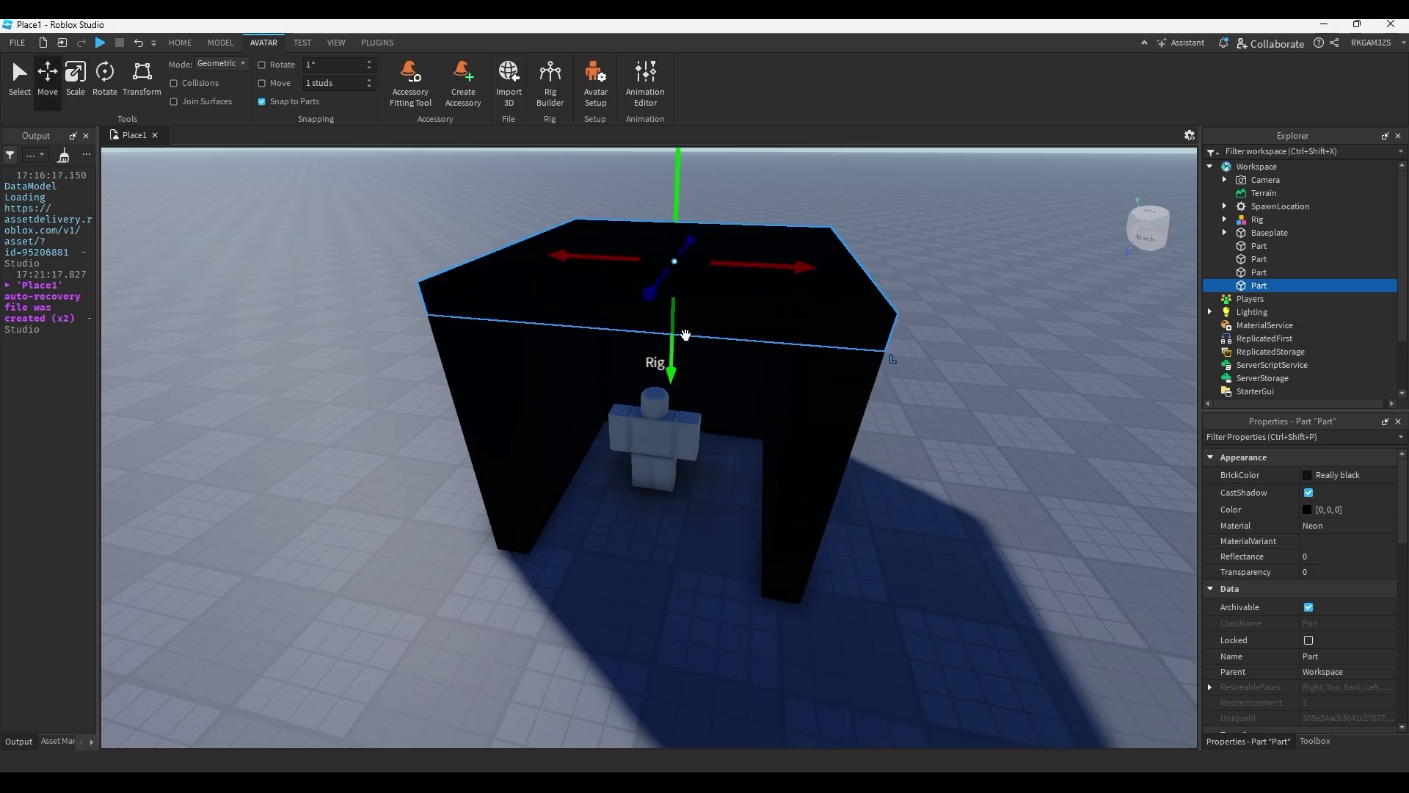
{"action": "key", "text": "ctrl+d"}
{"action": "left_click_drag", "start_coordinate": [675, 345], "coordinate": [689, 536]}
{"action": "left_click", "coordinate": [978, 576]}
{"action": "right_click_drag", "start_coordinate": [978, 576], "coordinate": [978, 577]}
{"action": "key", "text": "q"}
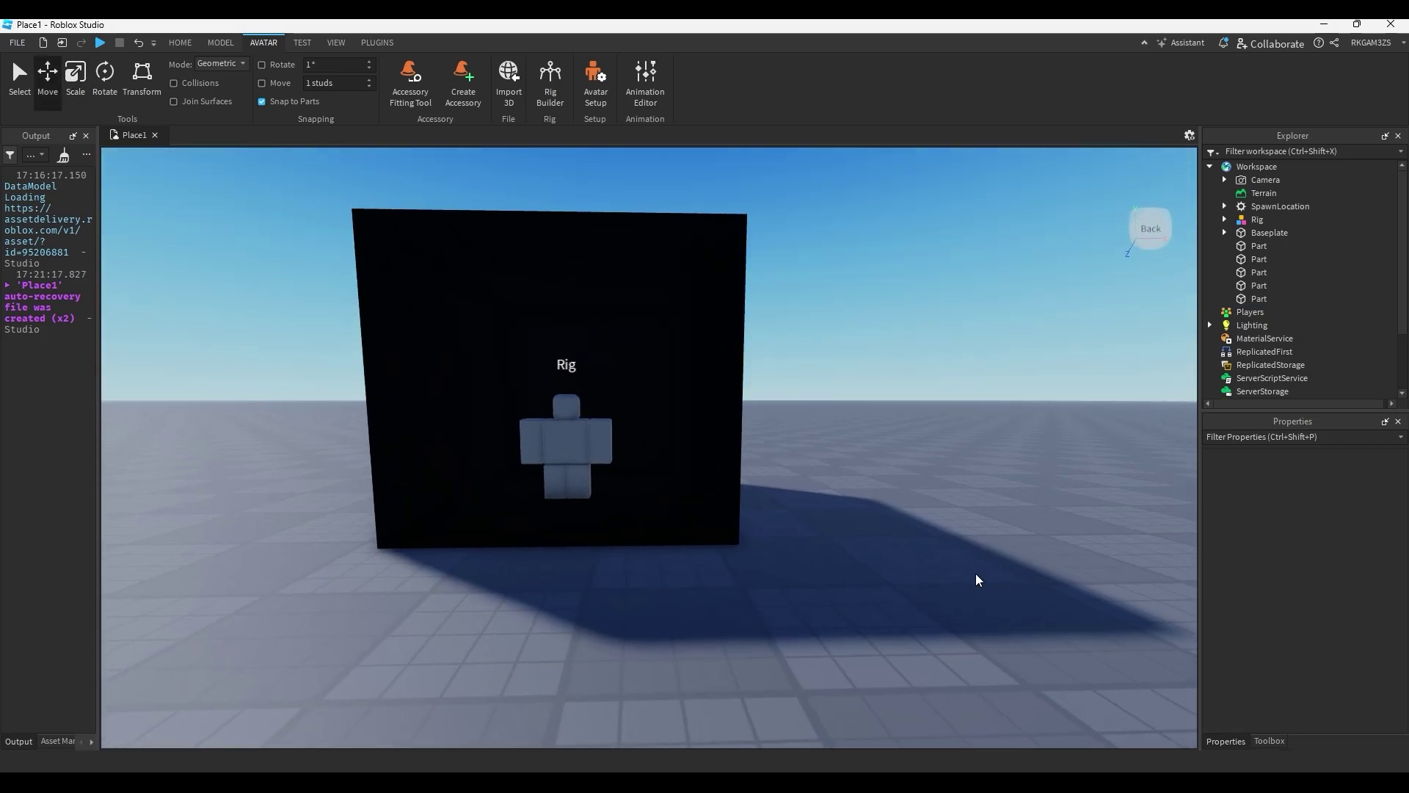
Move the rig out of the black box onto the baseplate beside it.
{"action": "key", "text": "w"}
{"action": "left_click_drag", "start_coordinate": [653, 523], "coordinate": [1040, 609]}
{"action": "left_click", "coordinate": [1072, 451]}
{"action": "key", "text": "w"}
{"action": "right_click_drag", "start_coordinate": [1069, 415], "coordinate": [1069, 414]}
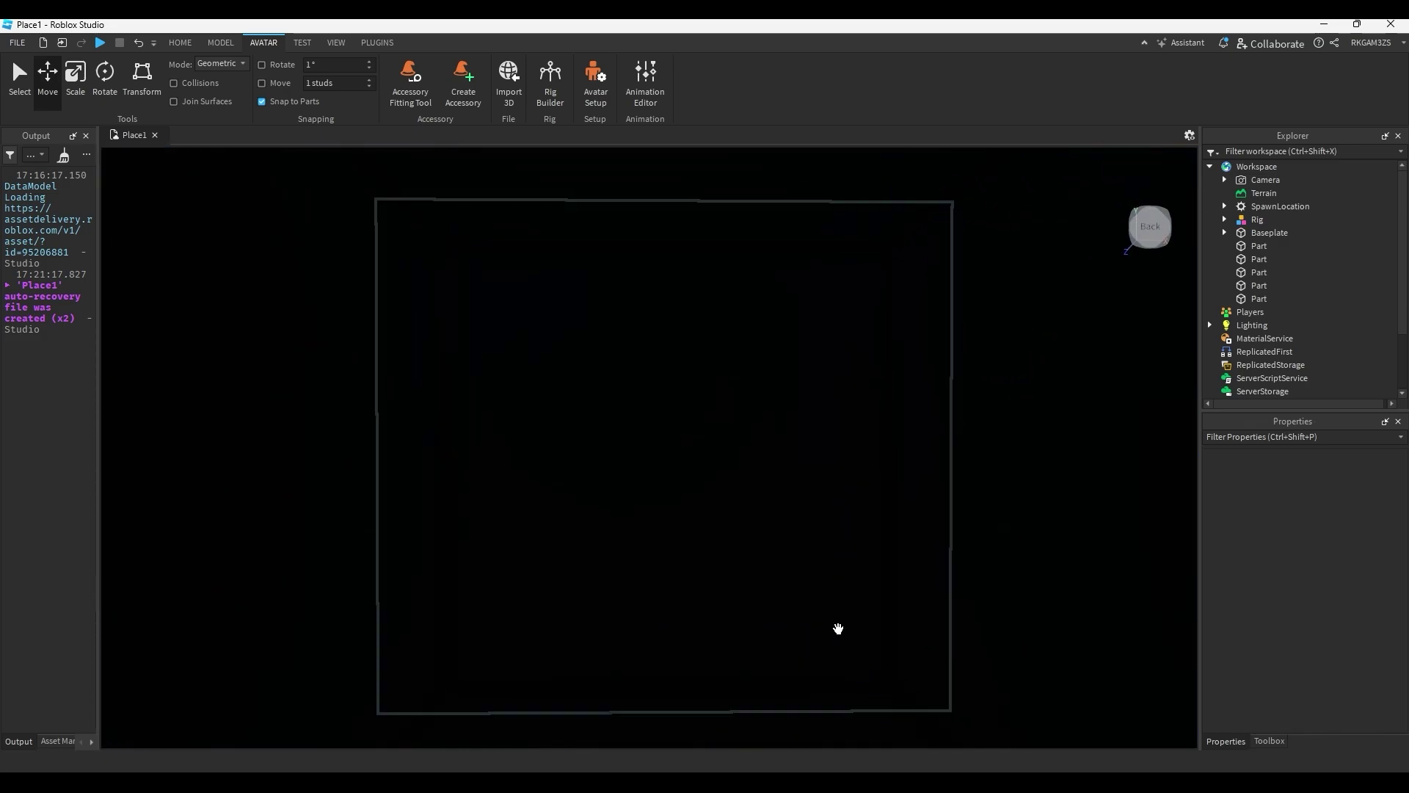
{"action": "right_click_drag", "start_coordinate": [1047, 560], "coordinate": [730, 719]}
{"action": "right_click_drag", "start_coordinate": [802, 402], "coordinate": [802, 402]}
{"action": "key", "text": "s"}
Anchor all five parts of the black box and group them as a folder.
{"action": "left_click_drag", "start_coordinate": [866, 258], "coordinate": [435, 565]}
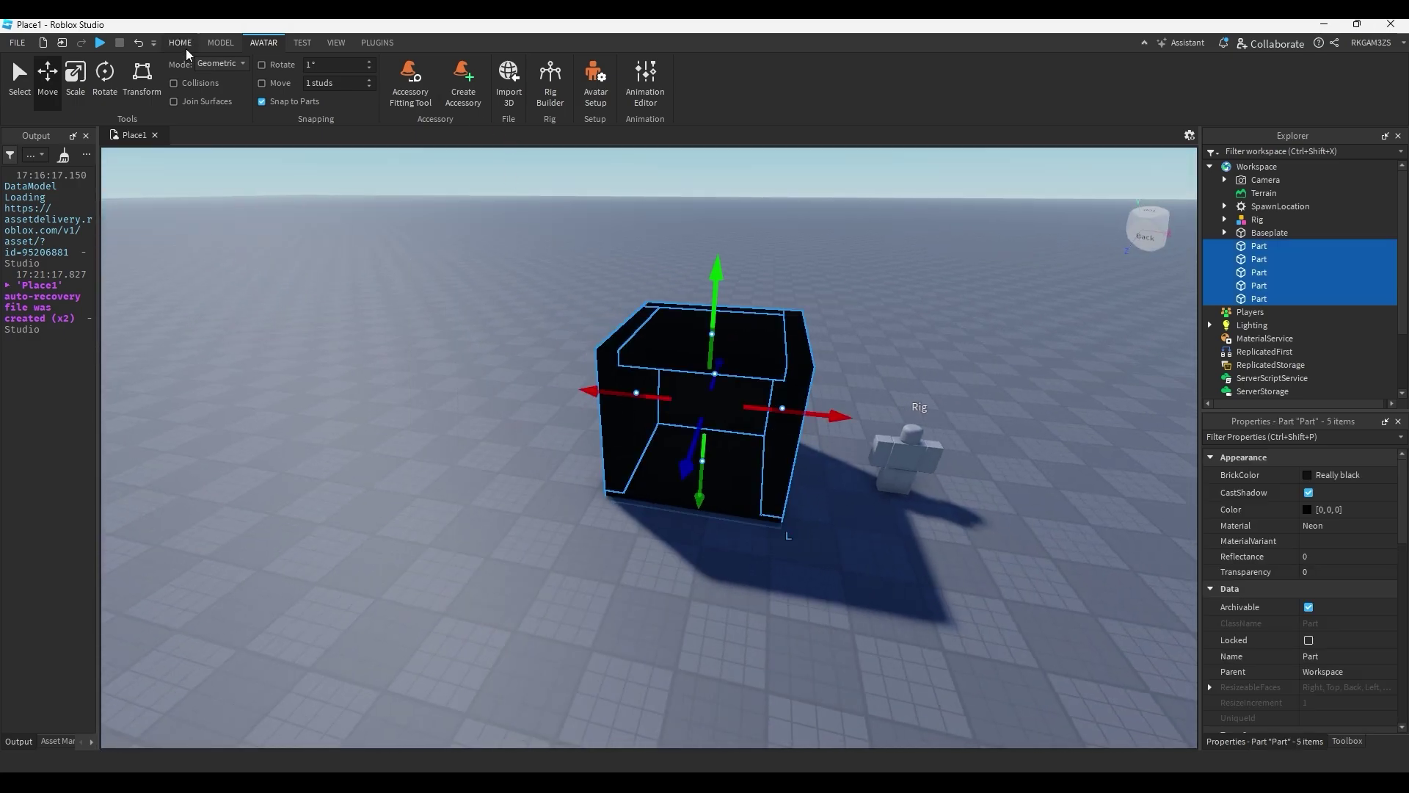
{"action": "right_click", "coordinate": [792, 348]}
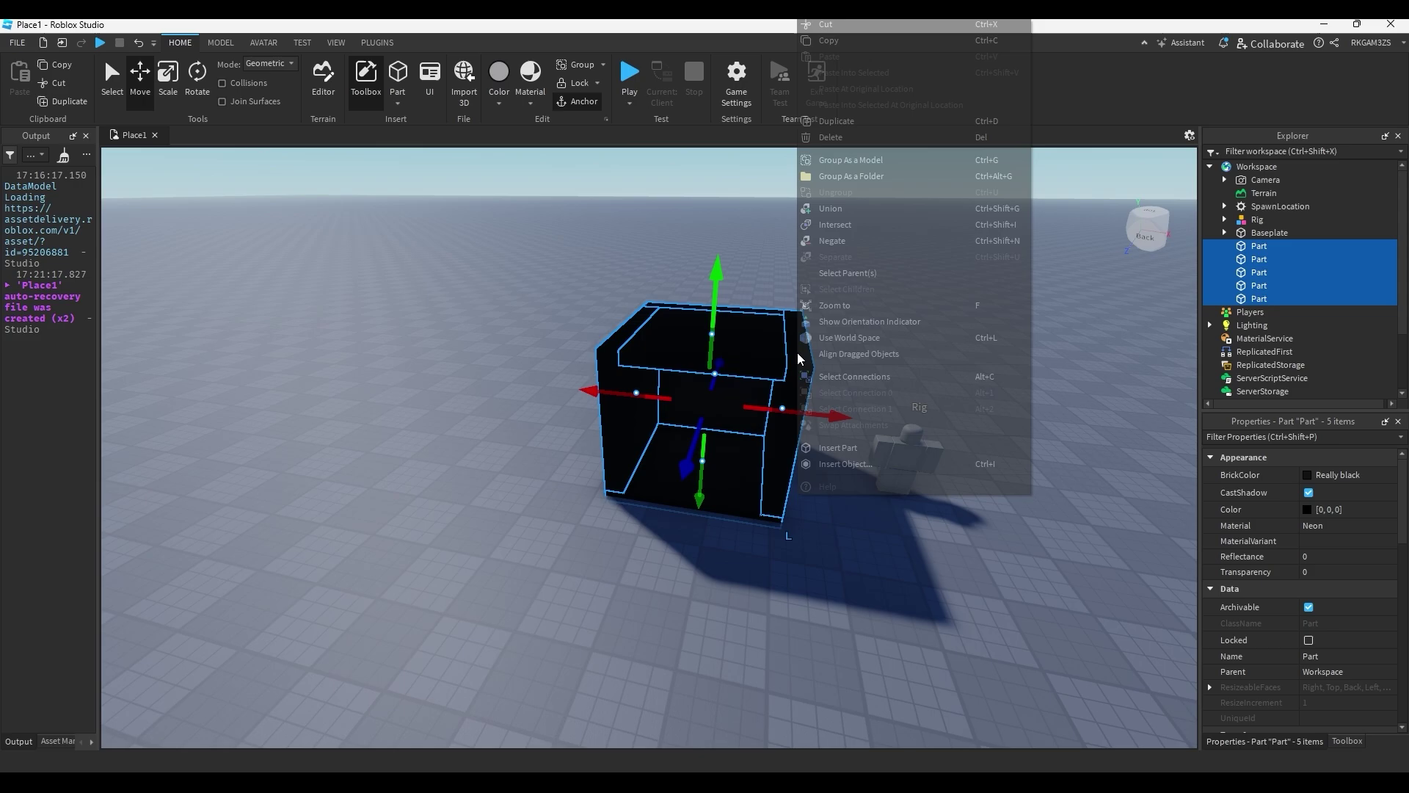
{"action": "left_click", "coordinate": [869, 170]}
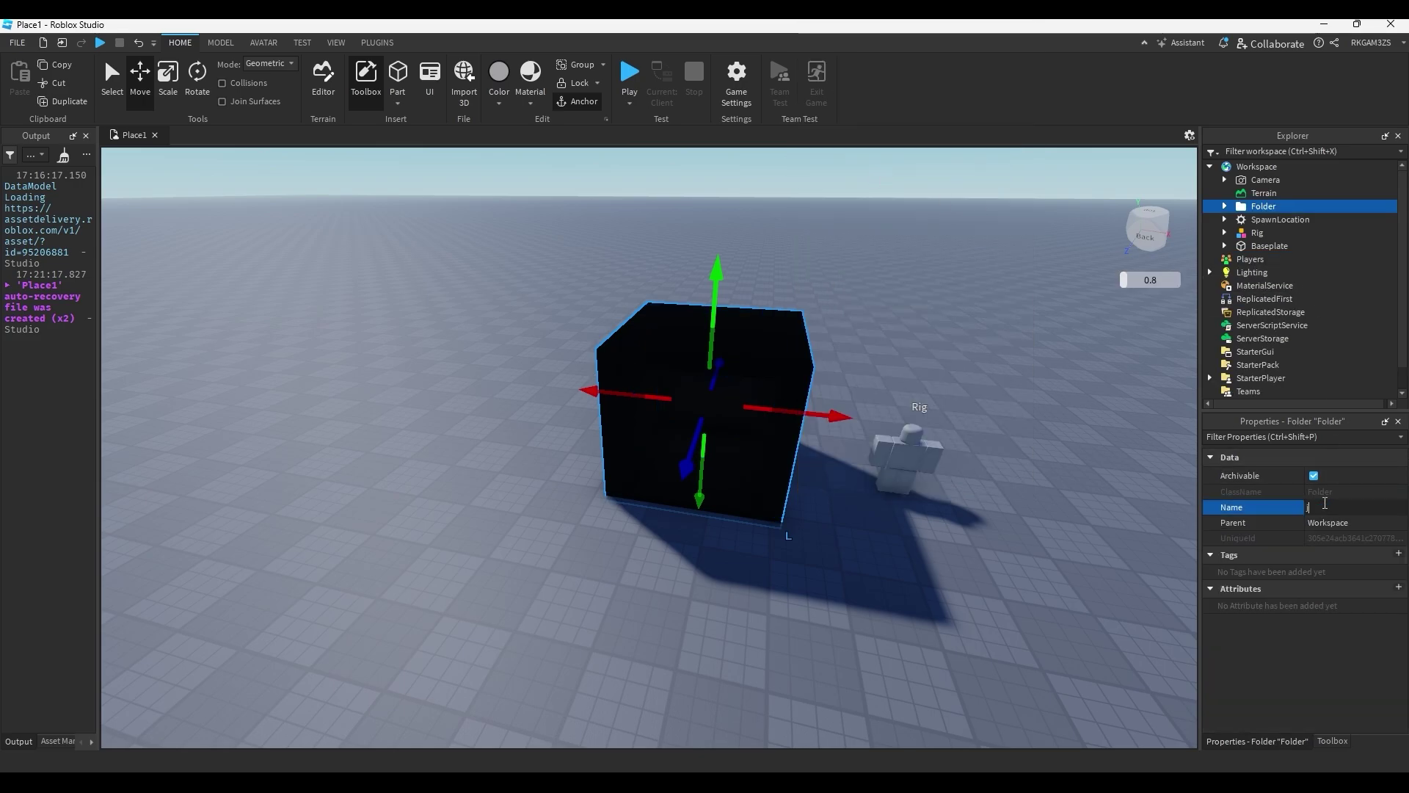
Rename the new folder jumpscareThing.
{"action": "left_click", "coordinate": [1324, 503]}
{"action": "type", "text": "jumpscareThing"}
{"action": "key", "text": "Return"}
{"action": "left_click", "coordinate": [1027, 382]}
{"action": "scroll", "coordinate": [849, 323], "scroll_direction": "up", "scroll_amount": 3}
{"action": "left_click", "coordinate": [884, 393]}
{"action": "right_click_drag", "start_coordinate": [883, 393], "coordinate": [866, 387]}
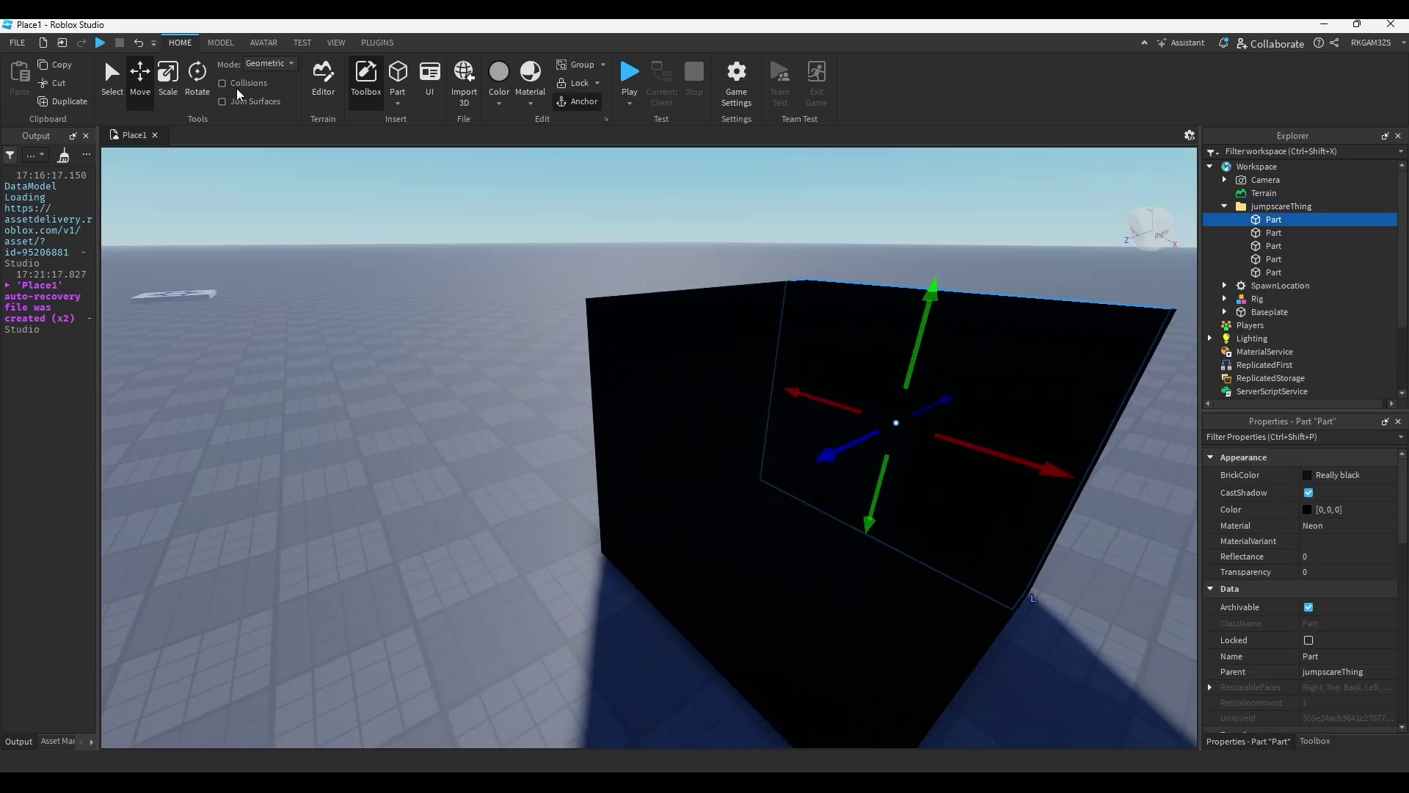
{"action": "left_click", "coordinate": [168, 73]}
{"action": "left_click", "coordinate": [866, 430]}
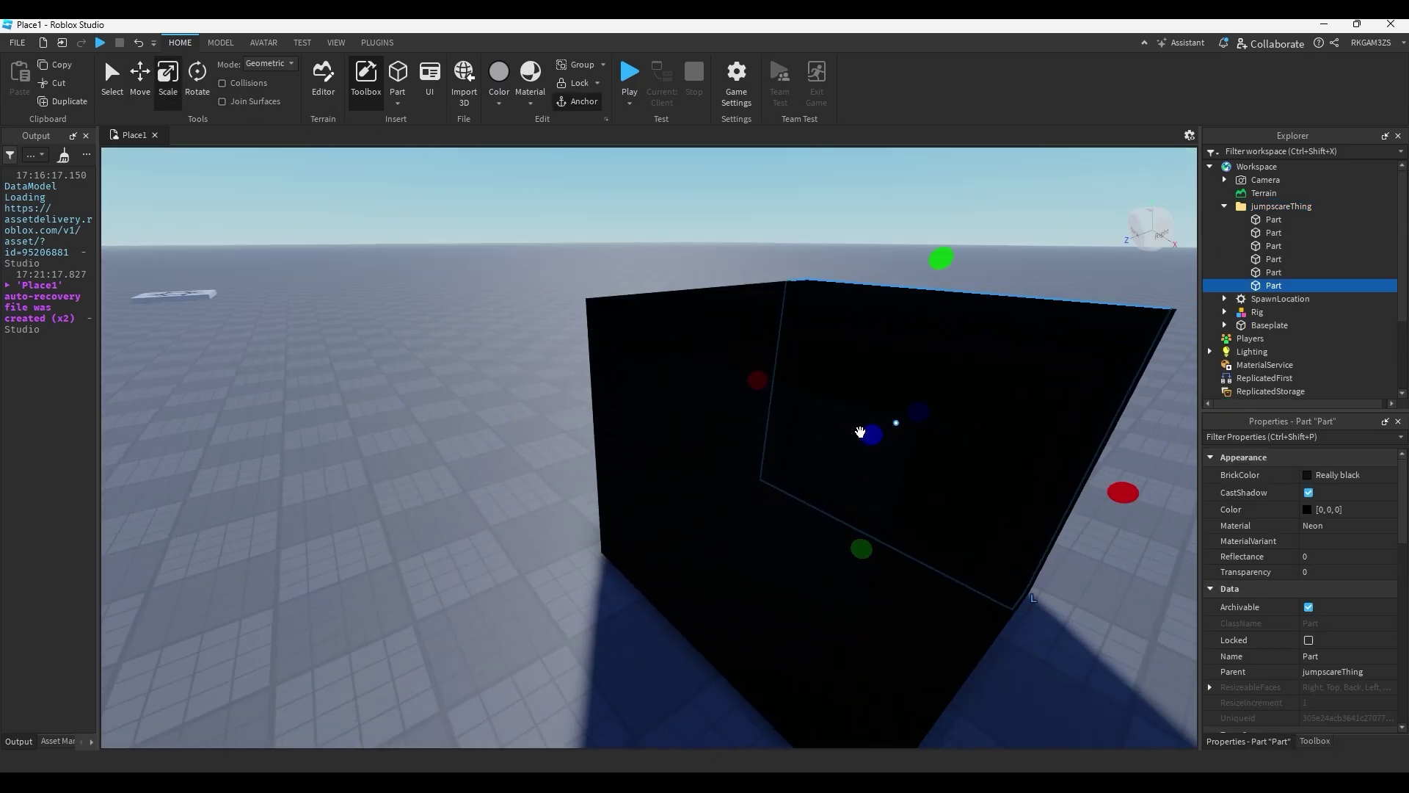
{"action": "left_click", "coordinate": [139, 84]}
{"action": "right_click_drag", "start_coordinate": [793, 483], "coordinate": [752, 318]}
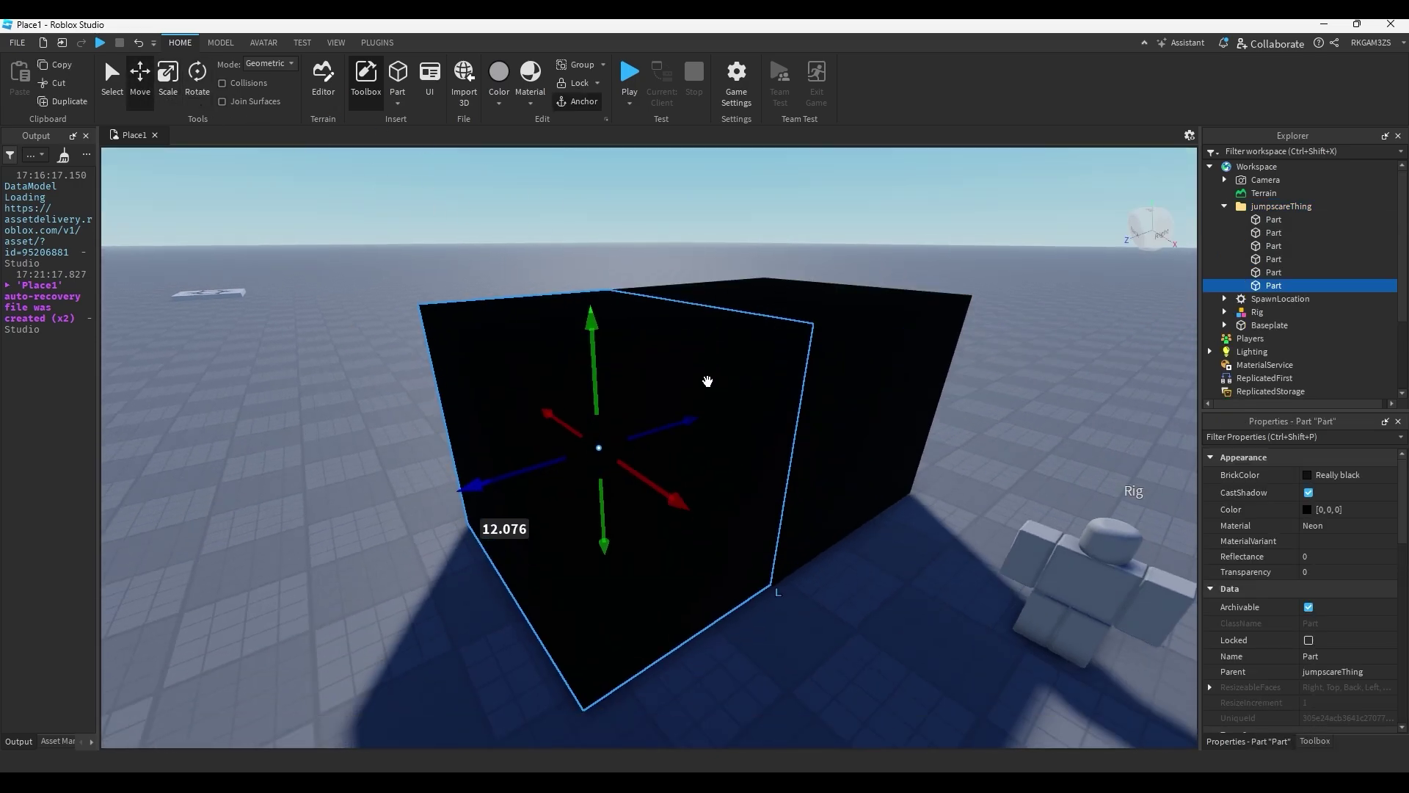
{"action": "right_click_drag", "start_coordinate": [693, 376], "coordinate": [697, 437]}
{"action": "key", "text": "Delete"}
Insert a block part, name it jumpscareCam and show its orientation indicator.
{"action": "left_click", "coordinate": [399, 78]}
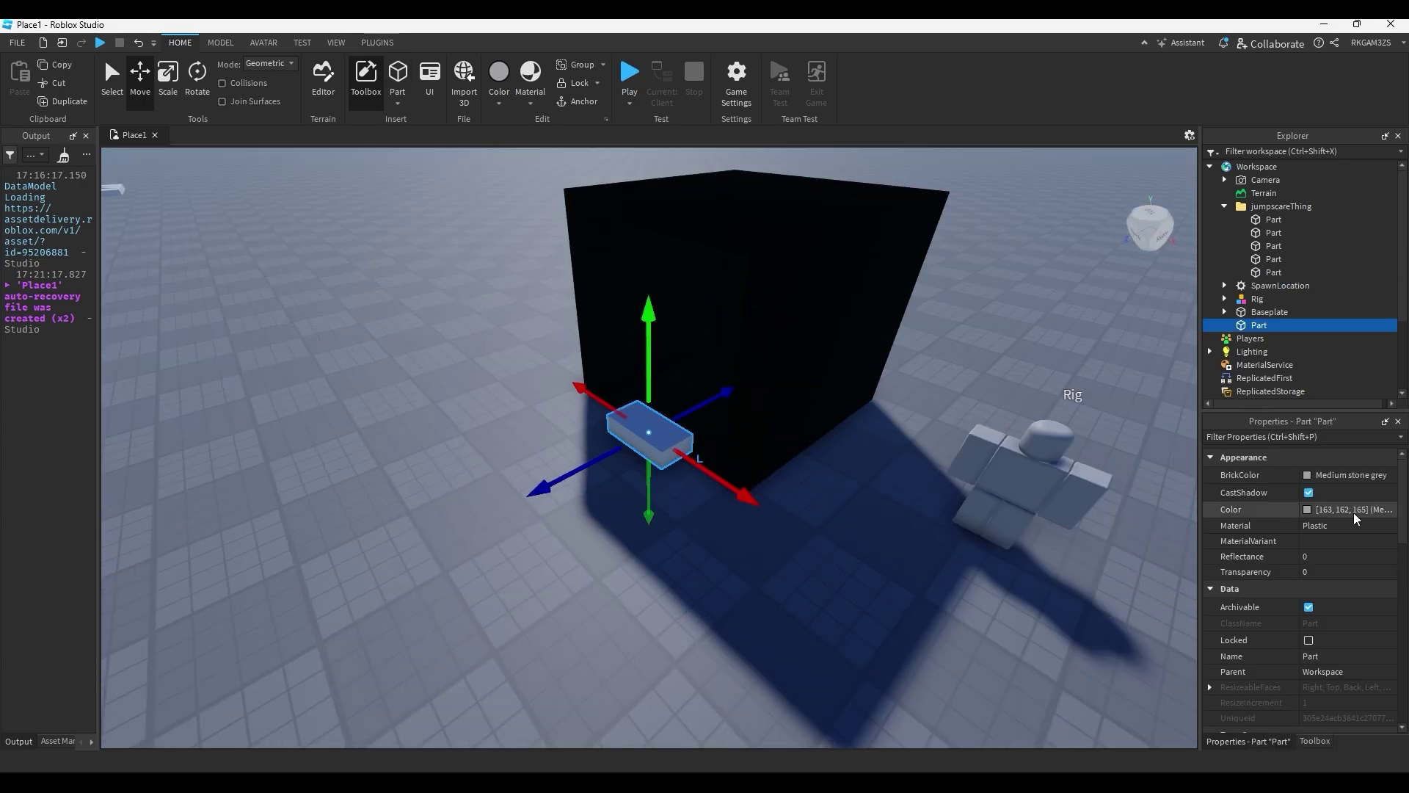
{"action": "left_click", "coordinate": [1332, 656]}
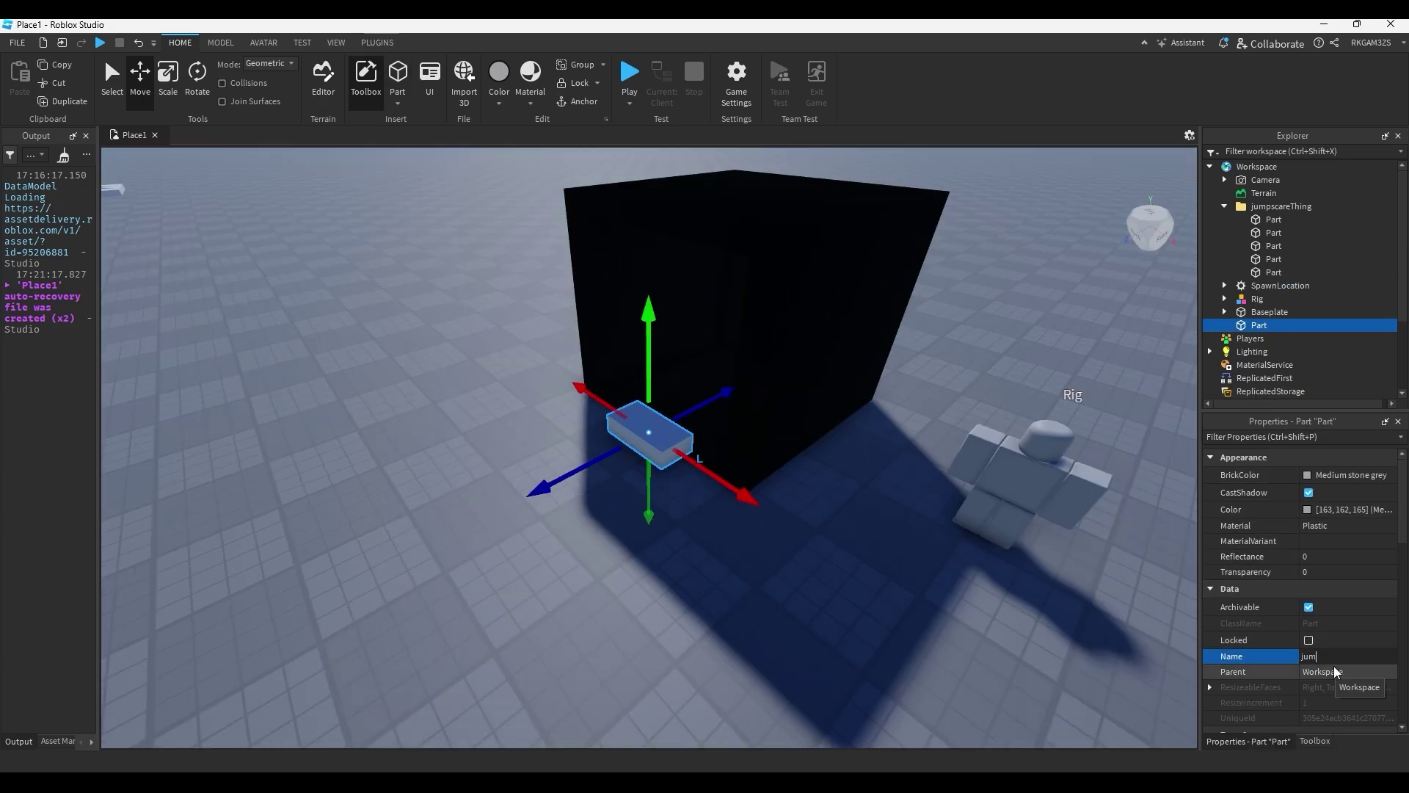
{"action": "right_click", "coordinate": [1278, 325]}
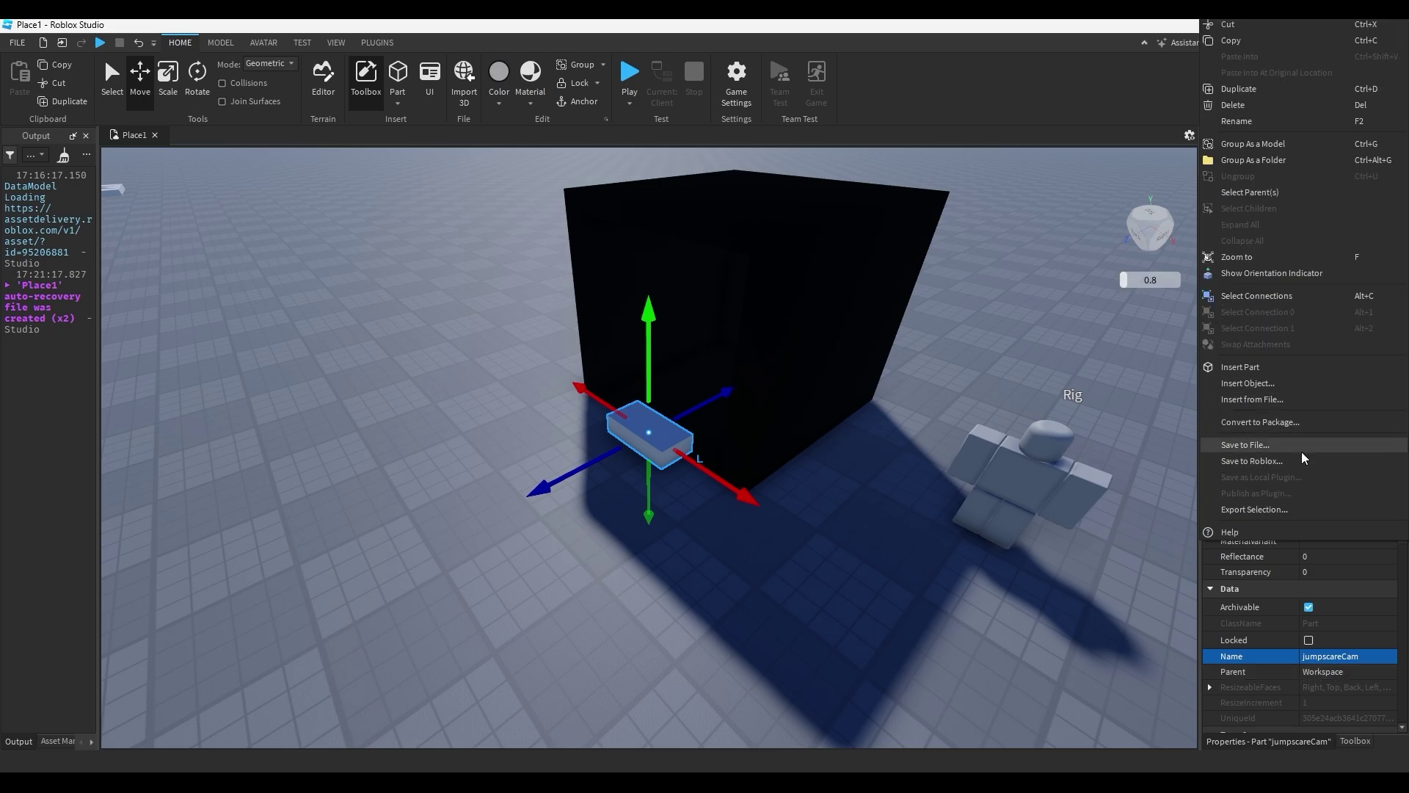
{"action": "left_click", "coordinate": [1271, 273]}
Shrink jumpscareCam to a small cube and position it centrally at the open front of the black box.
{"action": "left_click_drag", "start_coordinate": [648, 433], "coordinate": [573, 485]}
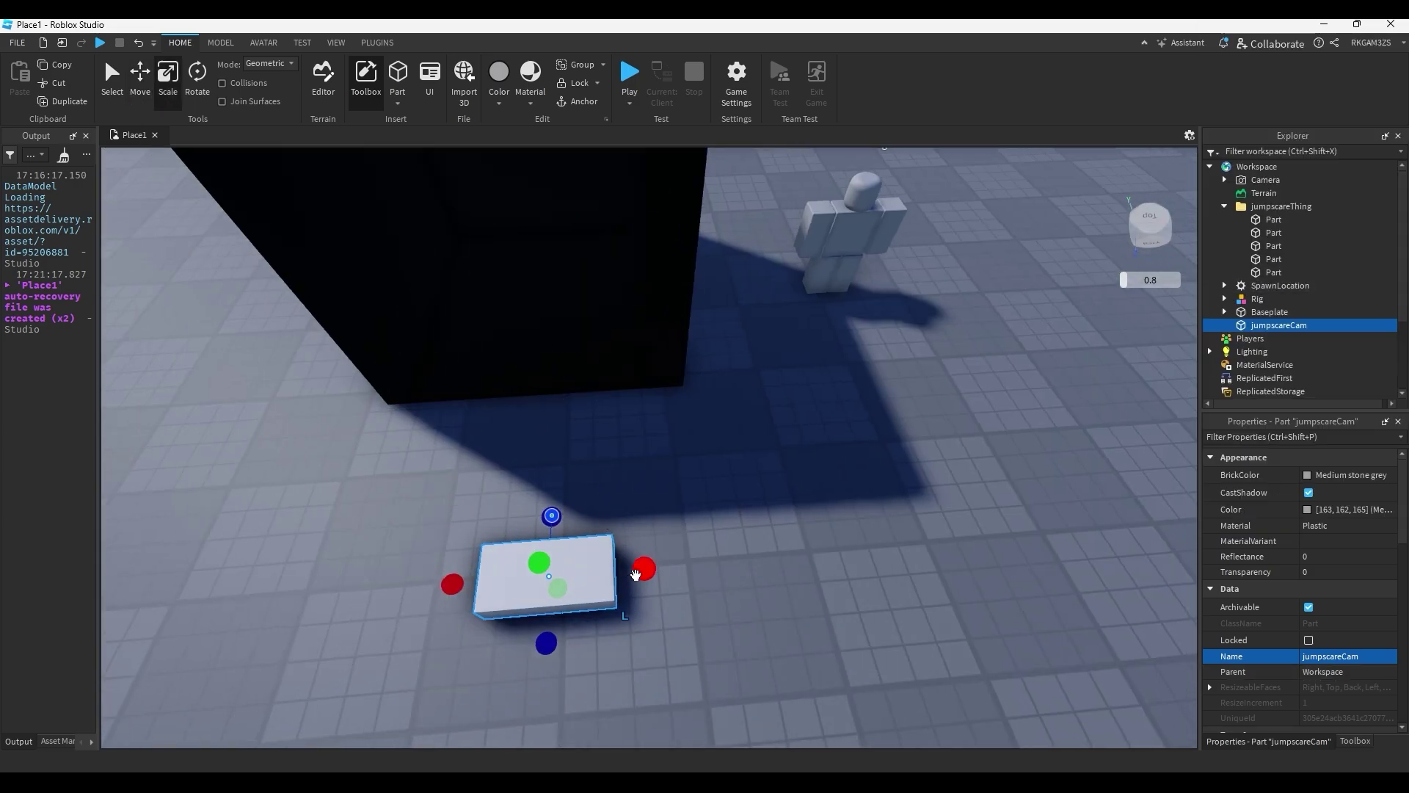
{"action": "left_click_drag", "start_coordinate": [642, 571], "coordinate": [551, 350]}
{"action": "left_click", "coordinate": [135, 87]}
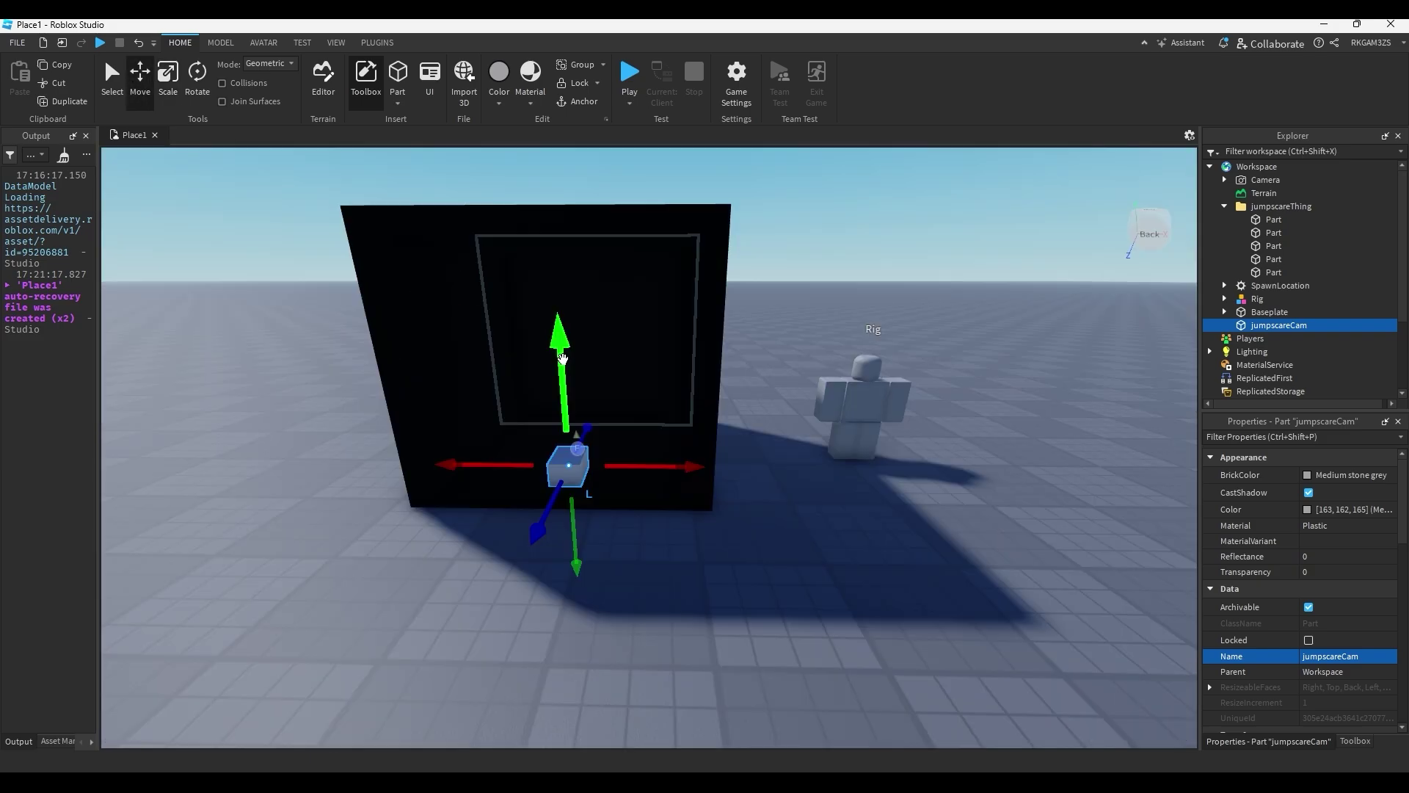
{"action": "left_click_drag", "start_coordinate": [563, 354], "coordinate": [552, 228]}
{"action": "left_click", "coordinate": [823, 283]}
{"action": "key", "text": "w"}
{"action": "right_click_drag", "start_coordinate": [823, 283], "coordinate": [821, 283]}
{"action": "scroll", "coordinate": [821, 283], "scroll_direction": "up", "scroll_amount": 5}
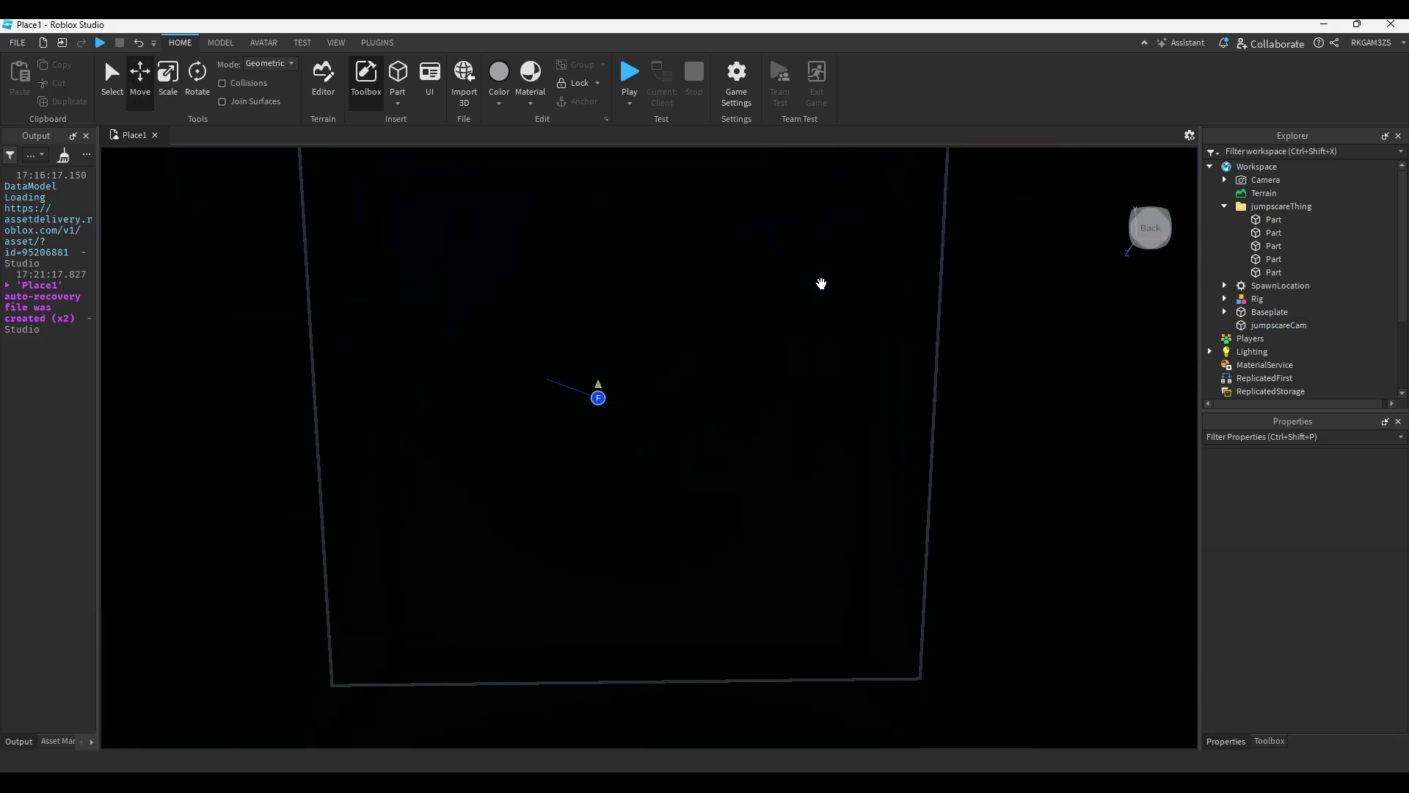
{"action": "scroll", "coordinate": [610, 428], "scroll_direction": "down", "scroll_amount": 5}
Anchor jumpscareCam and move it into the jumpscareThing folder.
{"action": "left_click", "coordinate": [664, 452]}
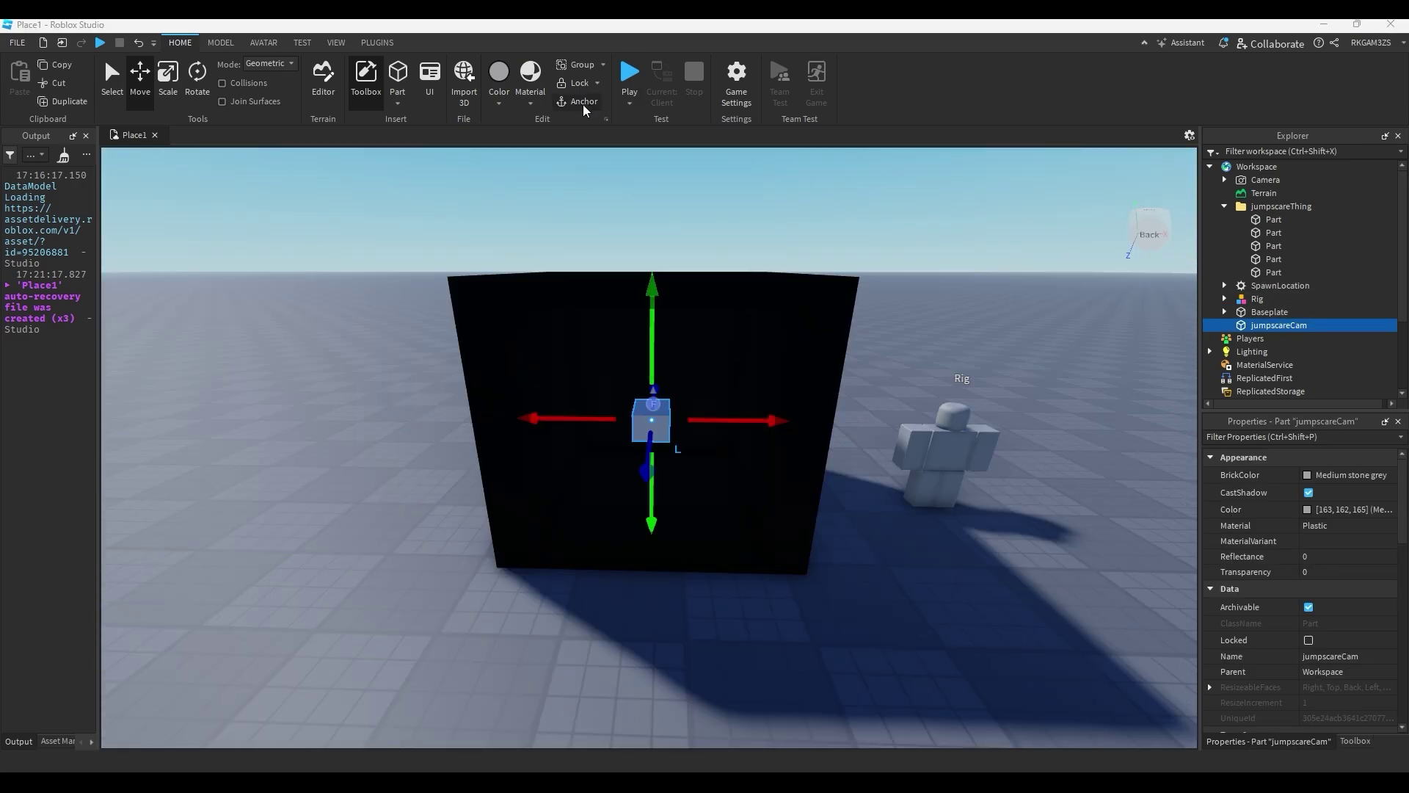
{"action": "left_click_drag", "start_coordinate": [1262, 325], "coordinate": [1280, 207]}
Rename the five box parts in the jumpscareThing folder as wall.
{"action": "left_click", "coordinate": [1274, 272]}
{"action": "left_click", "coordinate": [1274, 219], "text": "shift"}
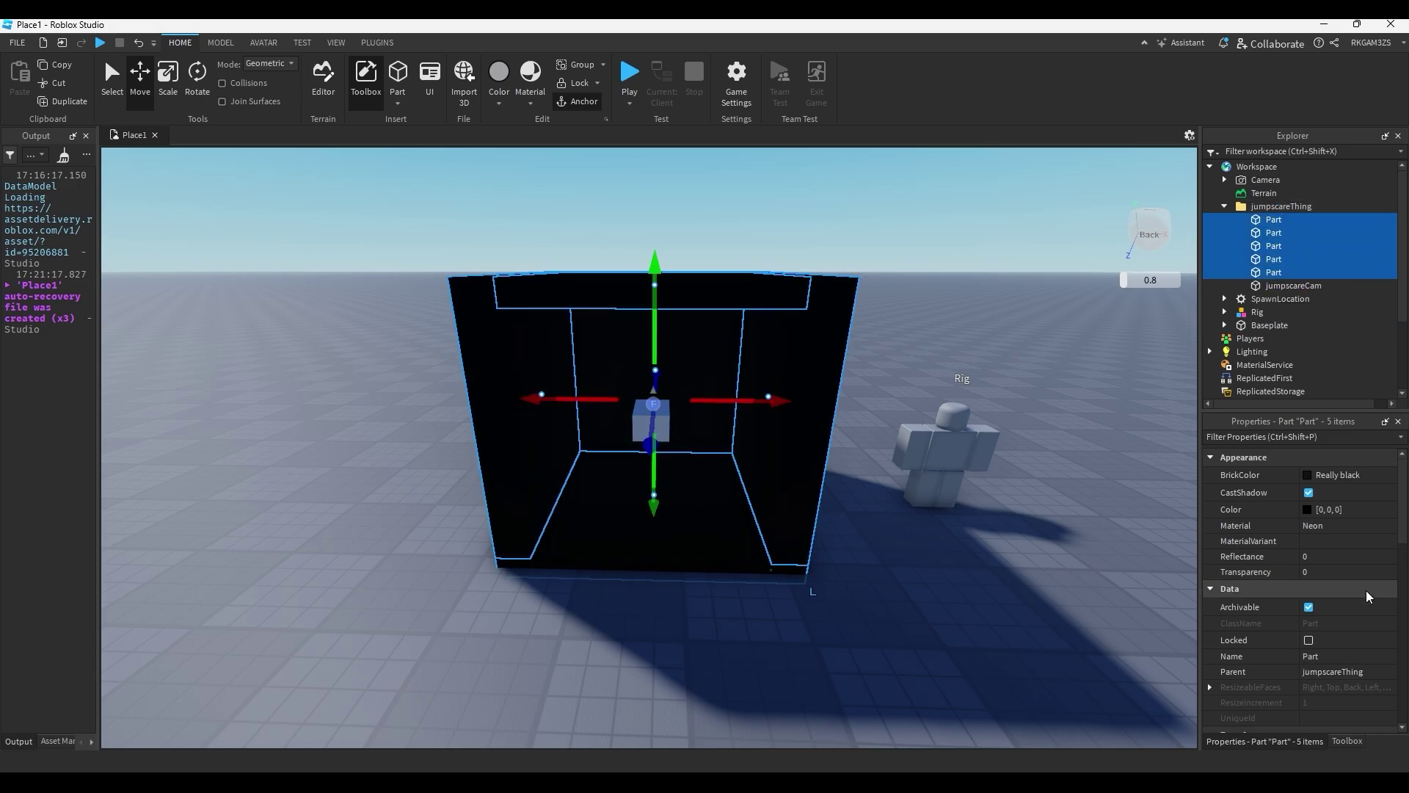
{"action": "left_click", "coordinate": [1319, 652]}
{"action": "type", "text": "wall"}
{"action": "key", "text": "Return"}
Group the five wall parts as a subfolder of jumpscareThing and name it walls.
{"action": "left_click", "coordinate": [1279, 272]}
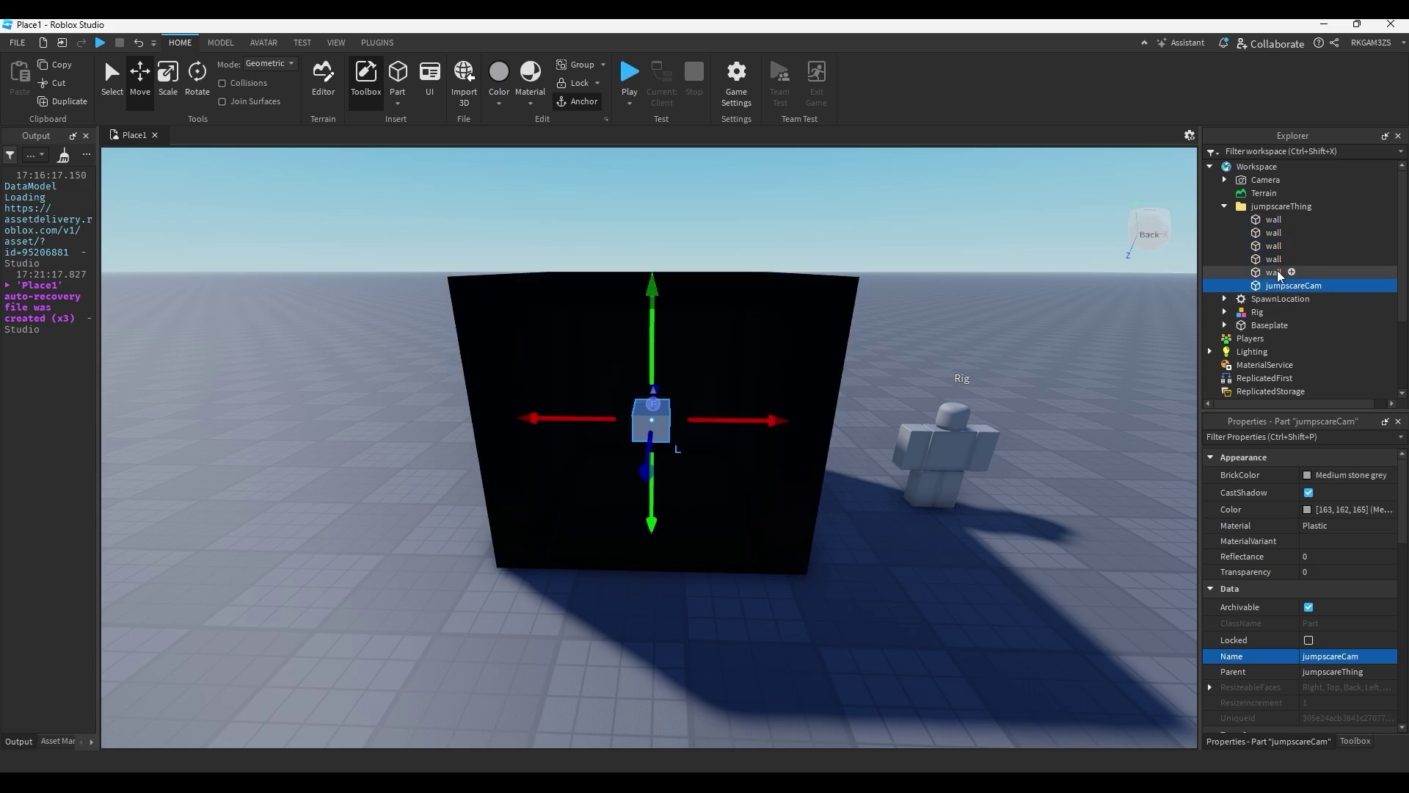
{"action": "left_click", "coordinate": [1274, 259], "text": "ctrl"}
{"action": "left_click", "coordinate": [1274, 246], "text": "ctrl"}
{"action": "left_click", "coordinate": [1274, 232], "text": "ctrl"}
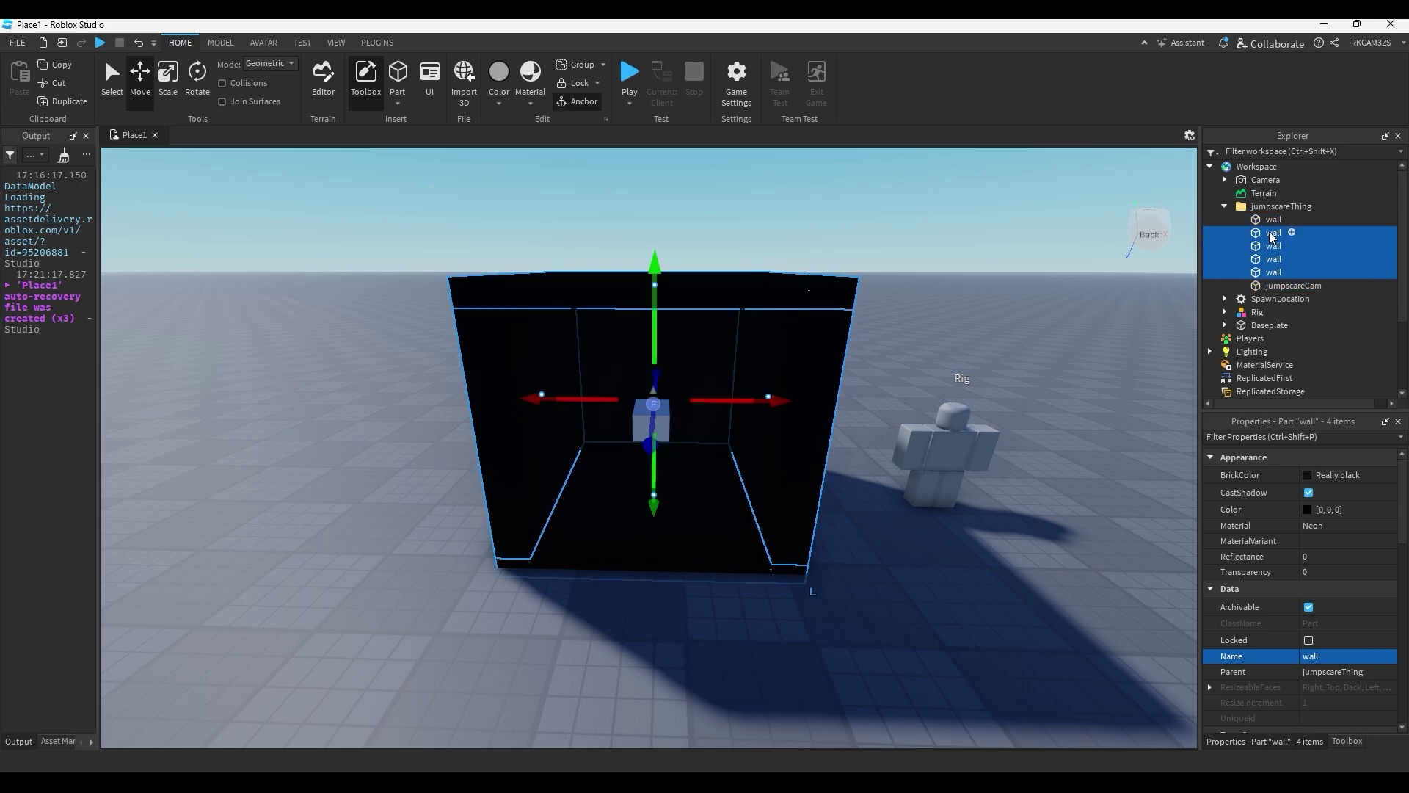
{"action": "left_click", "coordinate": [1274, 219], "text": "ctrl"}
{"action": "right_click", "coordinate": [1274, 220]}
{"action": "left_click", "coordinate": [1230, 361]}
{"action": "left_click", "coordinate": [1373, 504]}
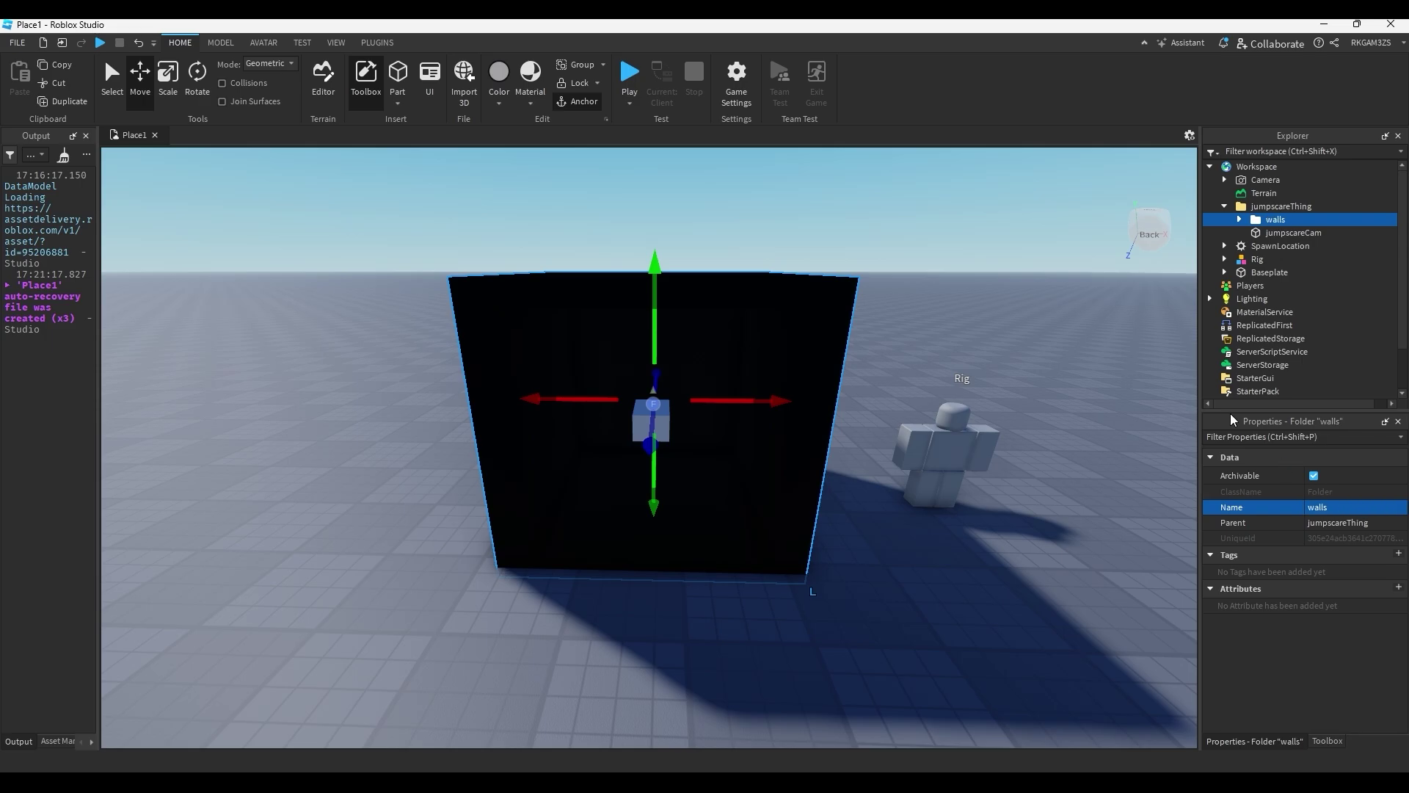
Rotate the Rig beside the black box about its vertical axis by roughly 157°.
{"action": "left_click", "coordinate": [1284, 233]}
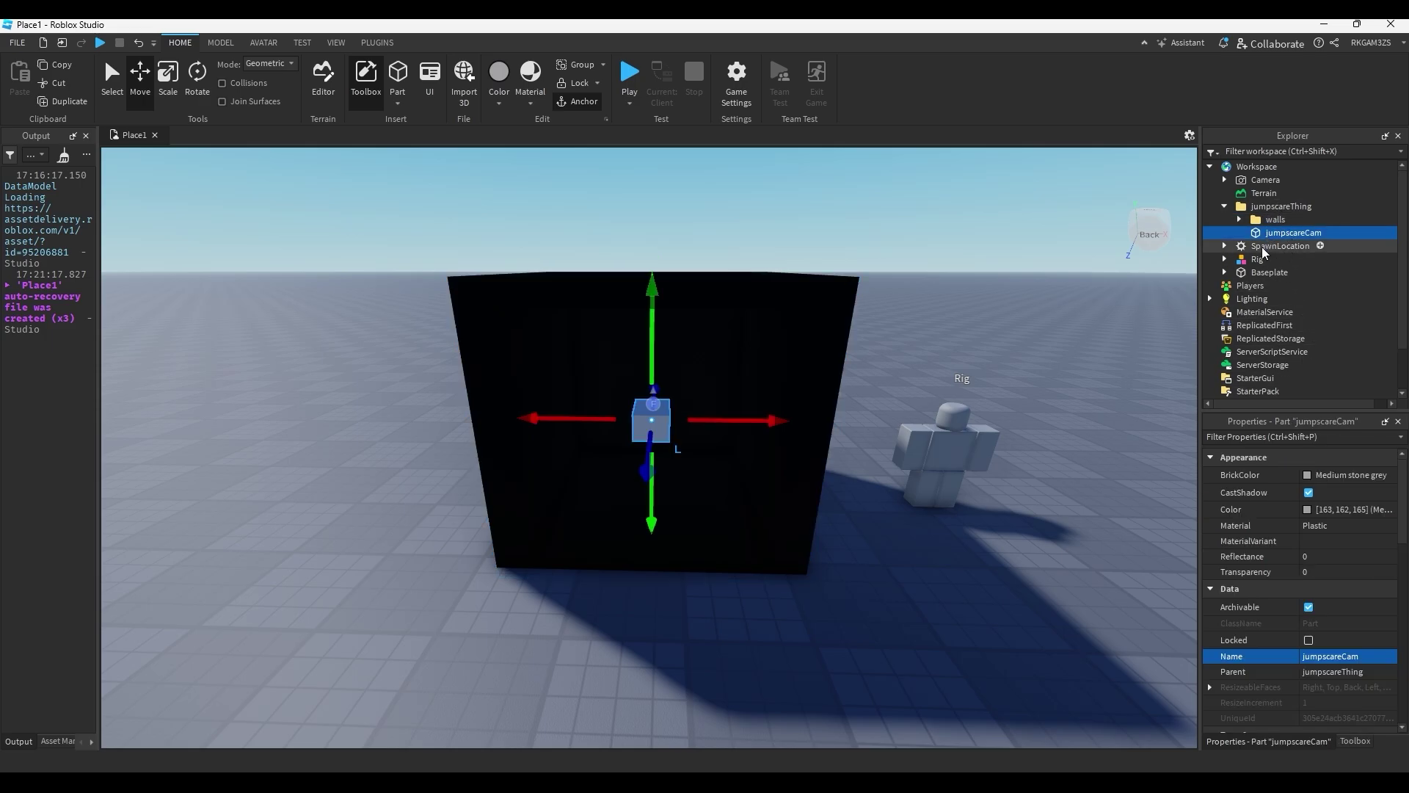
{"action": "left_click", "coordinate": [1020, 302]}
{"action": "scroll", "coordinate": [673, 466], "scroll_direction": "up", "scroll_amount": 5}
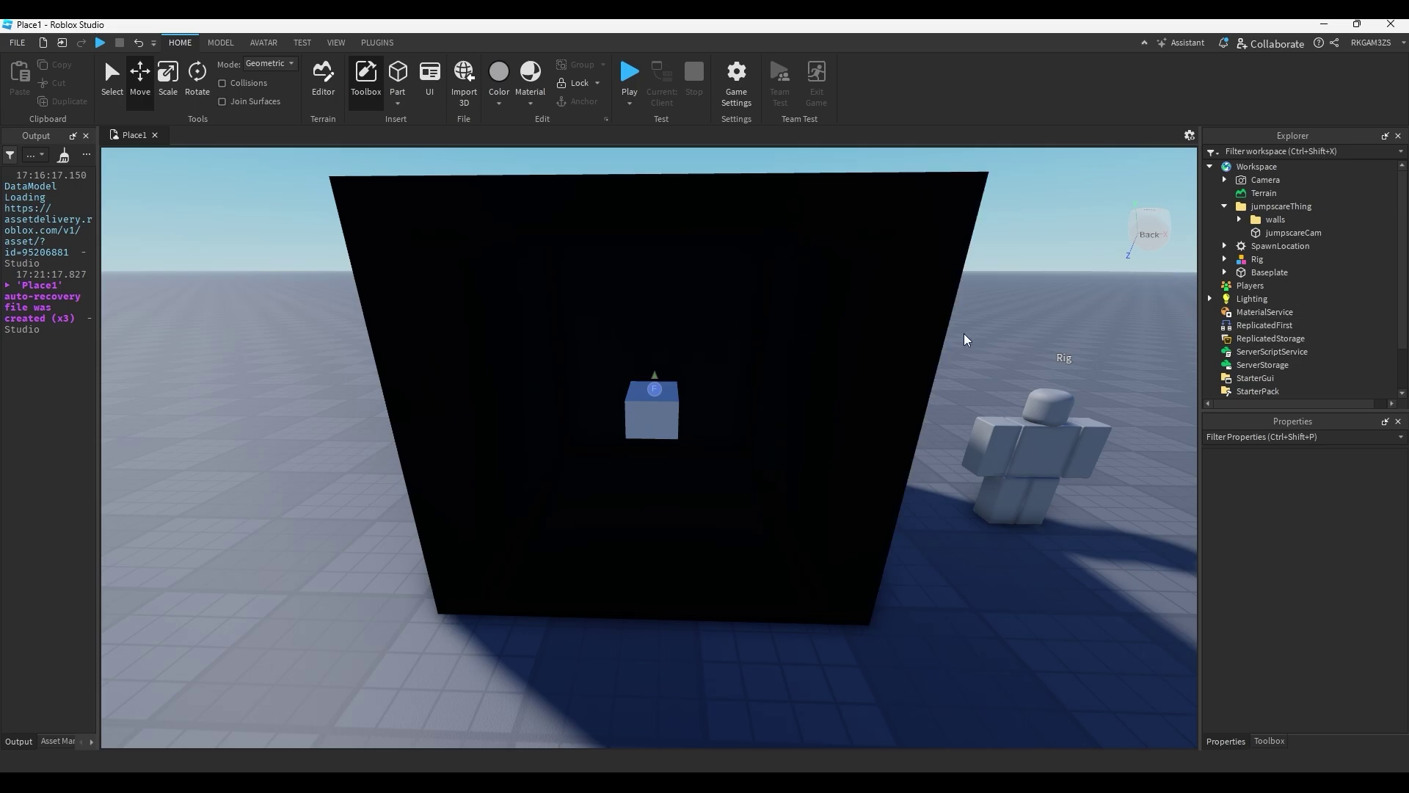
{"action": "scroll", "coordinate": [963, 333], "scroll_direction": "up", "scroll_amount": 5}
{"action": "left_click_drag", "start_coordinate": [693, 411], "coordinate": [751, 527]}
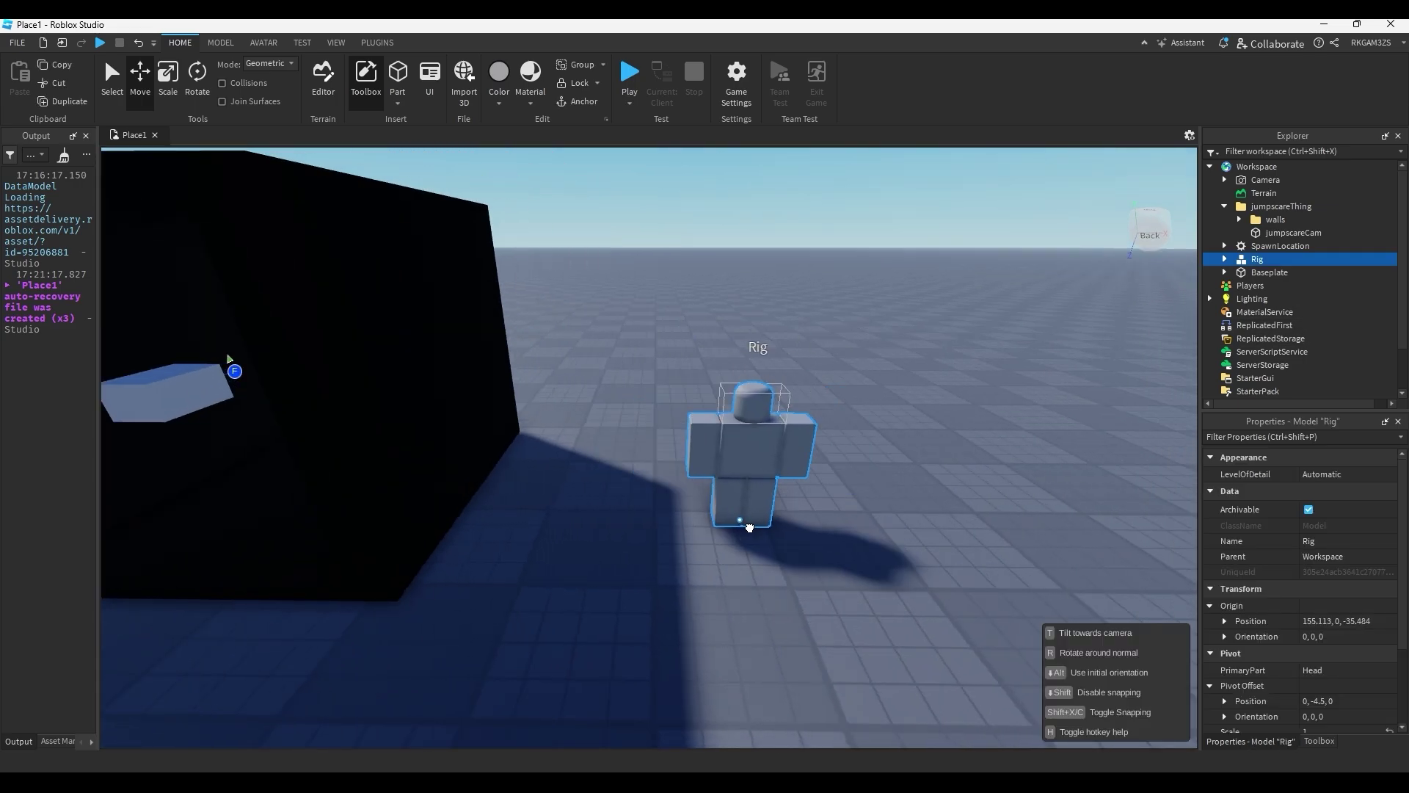
{"action": "left_click", "coordinate": [196, 73]}
{"action": "left_click_drag", "start_coordinate": [841, 552], "coordinate": [937, 482]}
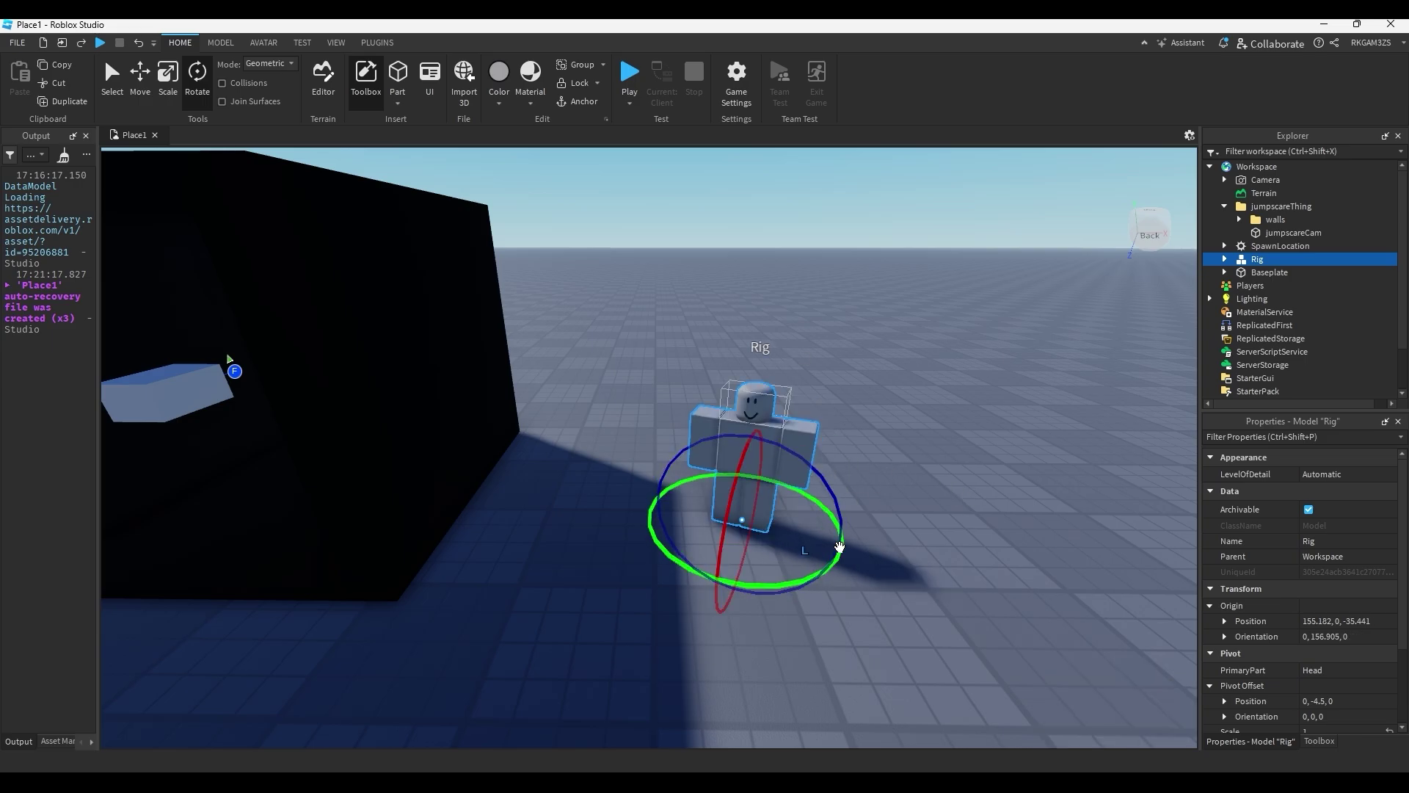
Replace the plain Rig beside the black box with the custom avatar character.
{"action": "left_click", "coordinate": [922, 367]}
{"action": "key", "text": "d"}
{"action": "left_click", "coordinate": [632, 439]}
{"action": "key", "text": "Delete"}
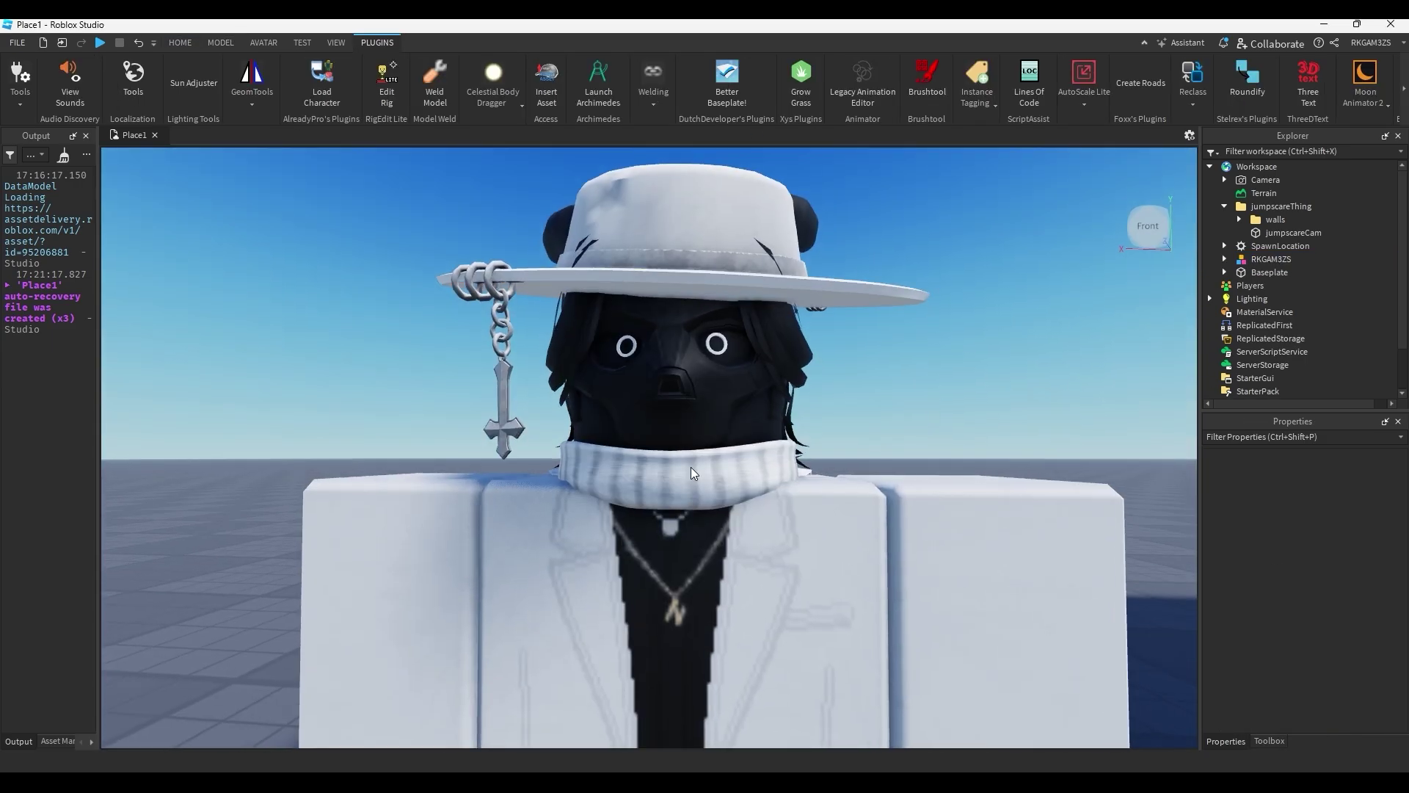
Examine the spawned avatar and the Load Character plugin window with its R6 and R15 spawn options, and close the window.
{"action": "scroll", "coordinate": [690, 472], "scroll_direction": "down", "scroll_amount": 3}
{"action": "scroll", "coordinate": [691, 471], "scroll_direction": "down", "scroll_amount": 3}
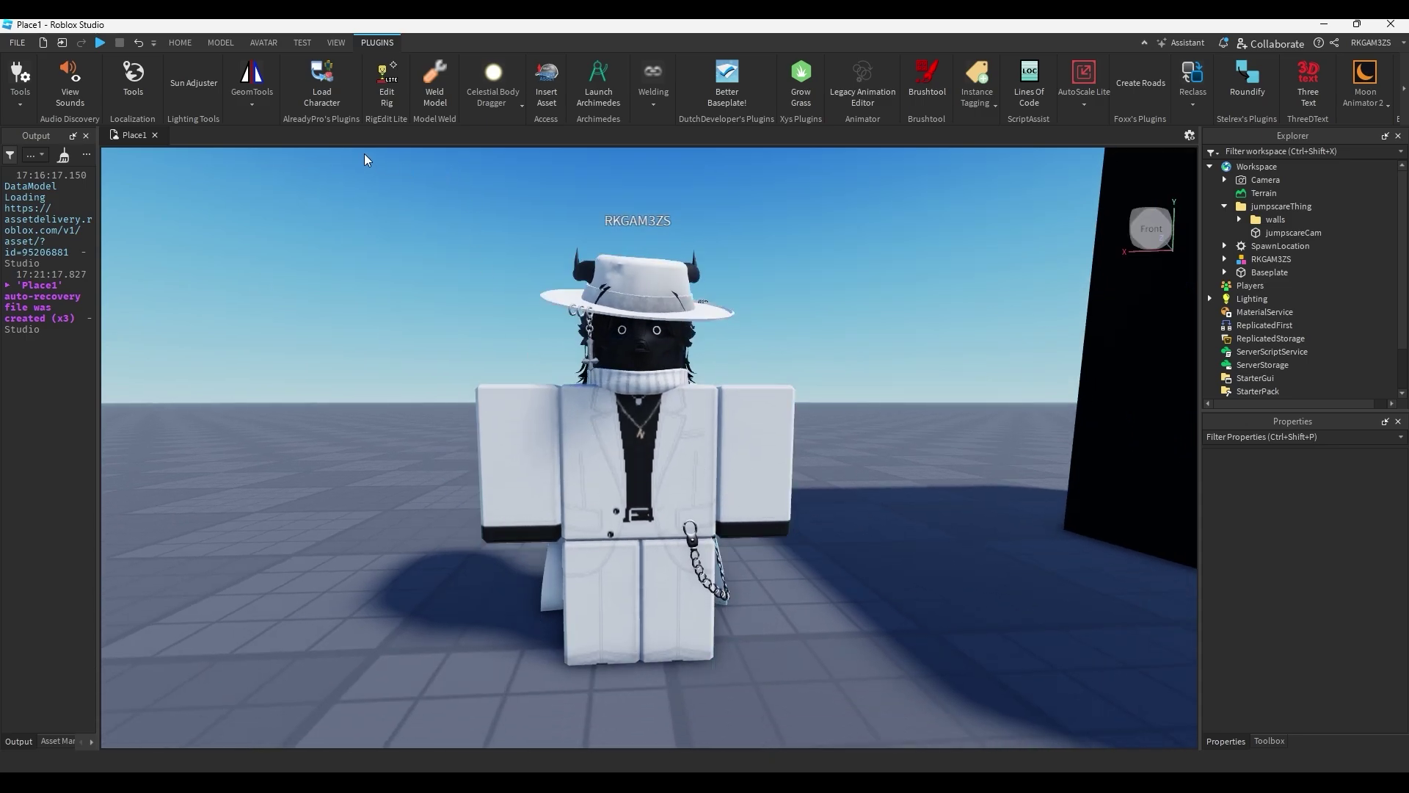
{"action": "scroll", "coordinate": [504, 220], "scroll_direction": "down", "scroll_amount": 5}
{"action": "left_click", "coordinate": [322, 74]}
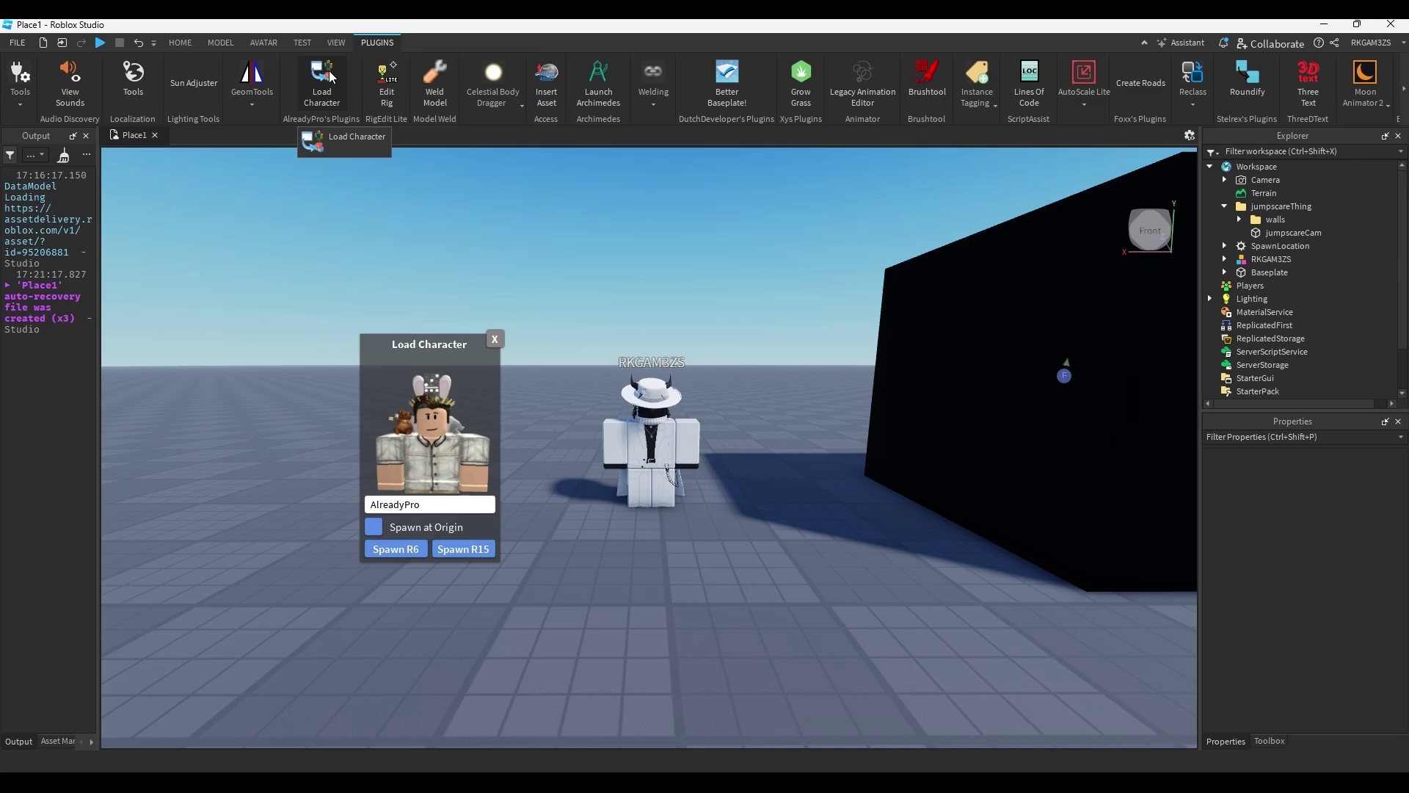
{"action": "scroll", "coordinate": [748, 385], "scroll_direction": "up", "scroll_amount": 3}
{"action": "right_click_drag", "start_coordinate": [749, 385], "coordinate": [846, 387]}
{"action": "scroll", "coordinate": [846, 387], "scroll_direction": "down", "scroll_amount": 5}
{"action": "left_click", "coordinate": [495, 340]}
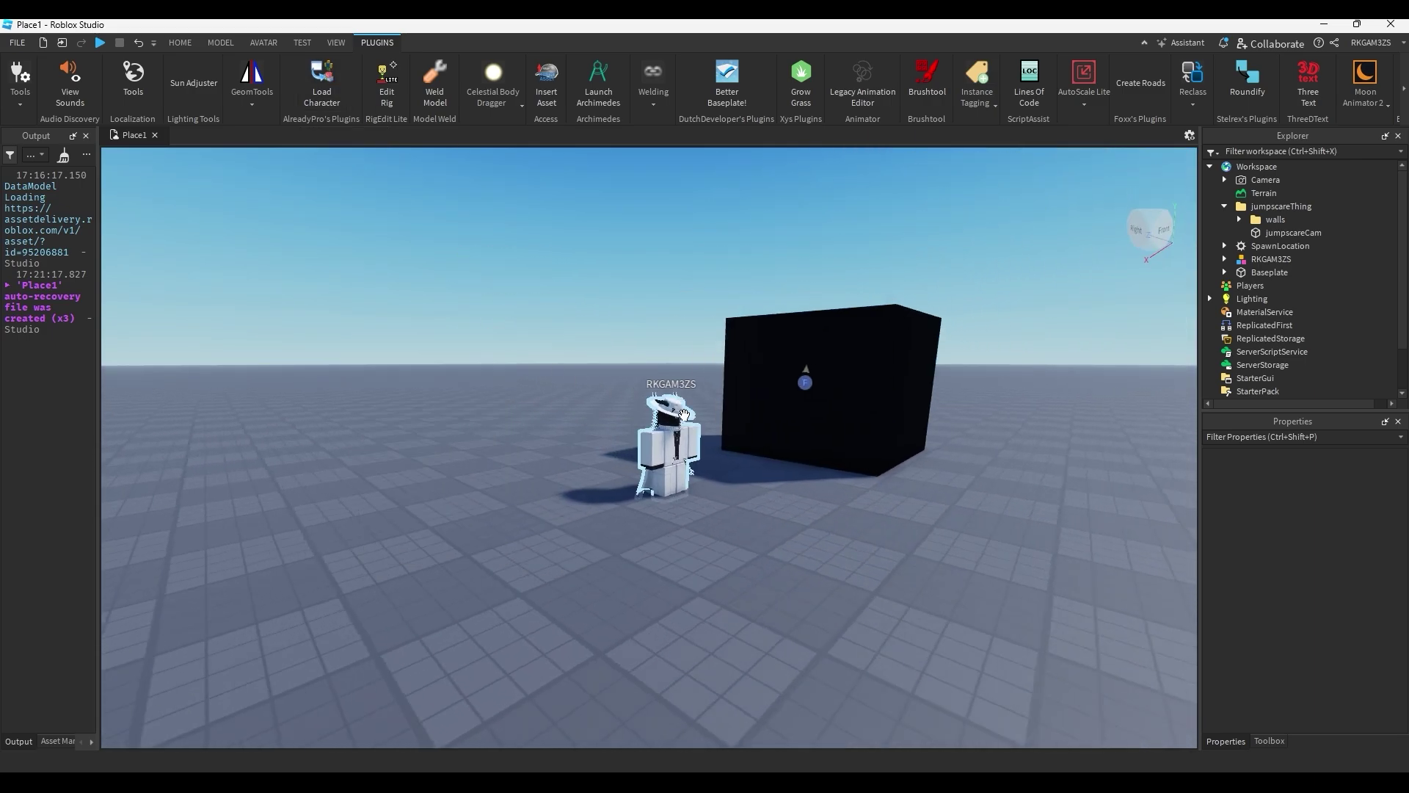
Move the avatar model inside the black box in front of jumpscareCam and raise it by about 1 stud.
{"action": "left_click_drag", "start_coordinate": [678, 439], "coordinate": [678, 449]}
{"action": "right_click_drag", "start_coordinate": [677, 446], "coordinate": [678, 448]}
{"action": "left_click_drag", "start_coordinate": [678, 449], "coordinate": [676, 447]}
{"action": "right_click_drag", "start_coordinate": [678, 448], "coordinate": [676, 447]}
{"action": "scroll", "coordinate": [677, 447], "scroll_direction": "down", "scroll_amount": 4}
{"action": "left_click_drag", "start_coordinate": [677, 447], "coordinate": [678, 448]}
{"action": "right_click_drag", "start_coordinate": [677, 447], "coordinate": [919, 509]}
{"action": "left_click_drag", "start_coordinate": [606, 446], "coordinate": [741, 405]}
{"action": "left_click", "coordinate": [748, 405]}
{"action": "right_click_drag", "start_coordinate": [749, 404], "coordinate": [953, 438]}
{"action": "right_click_drag", "start_coordinate": [482, 459], "coordinate": [672, 593]}
{"action": "left_click_drag", "start_coordinate": [794, 602], "coordinate": [692, 571]}
{"action": "key", "text": "w"}
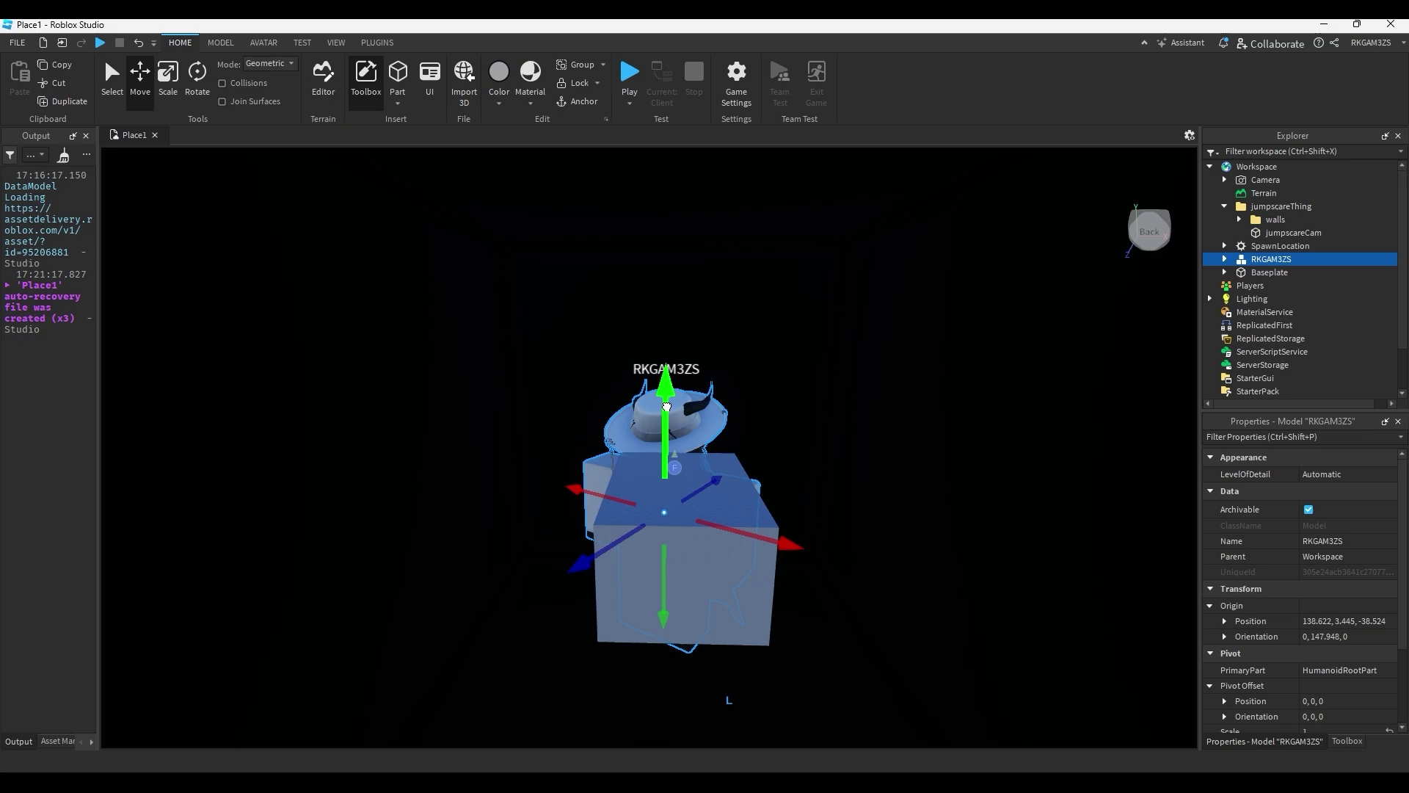
{"action": "left_click_drag", "start_coordinate": [667, 405], "coordinate": [667, 356]}
Insert a SurfaceLight into jumpscareCam.
{"action": "left_click", "coordinate": [736, 560]}
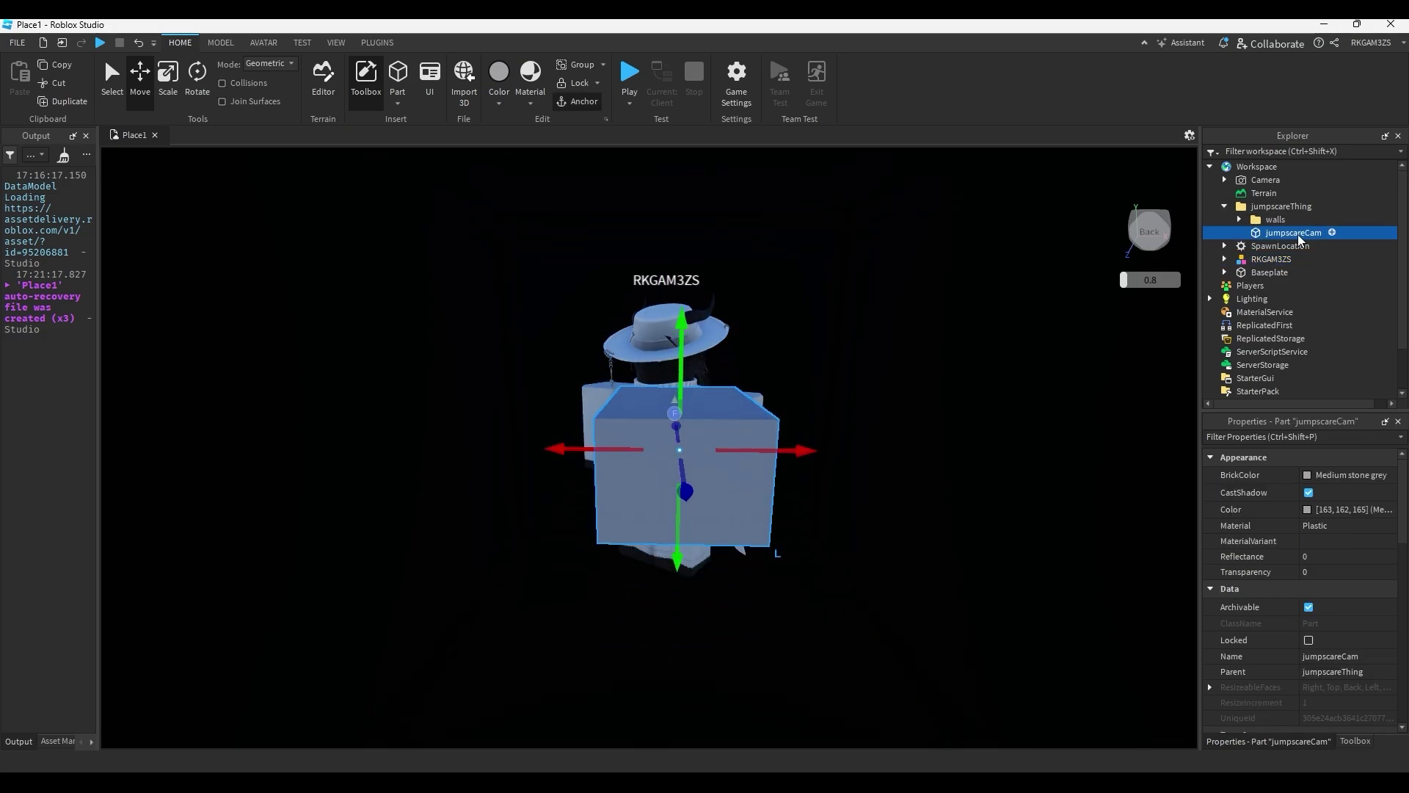
{"action": "right_click", "coordinate": [1299, 236]}
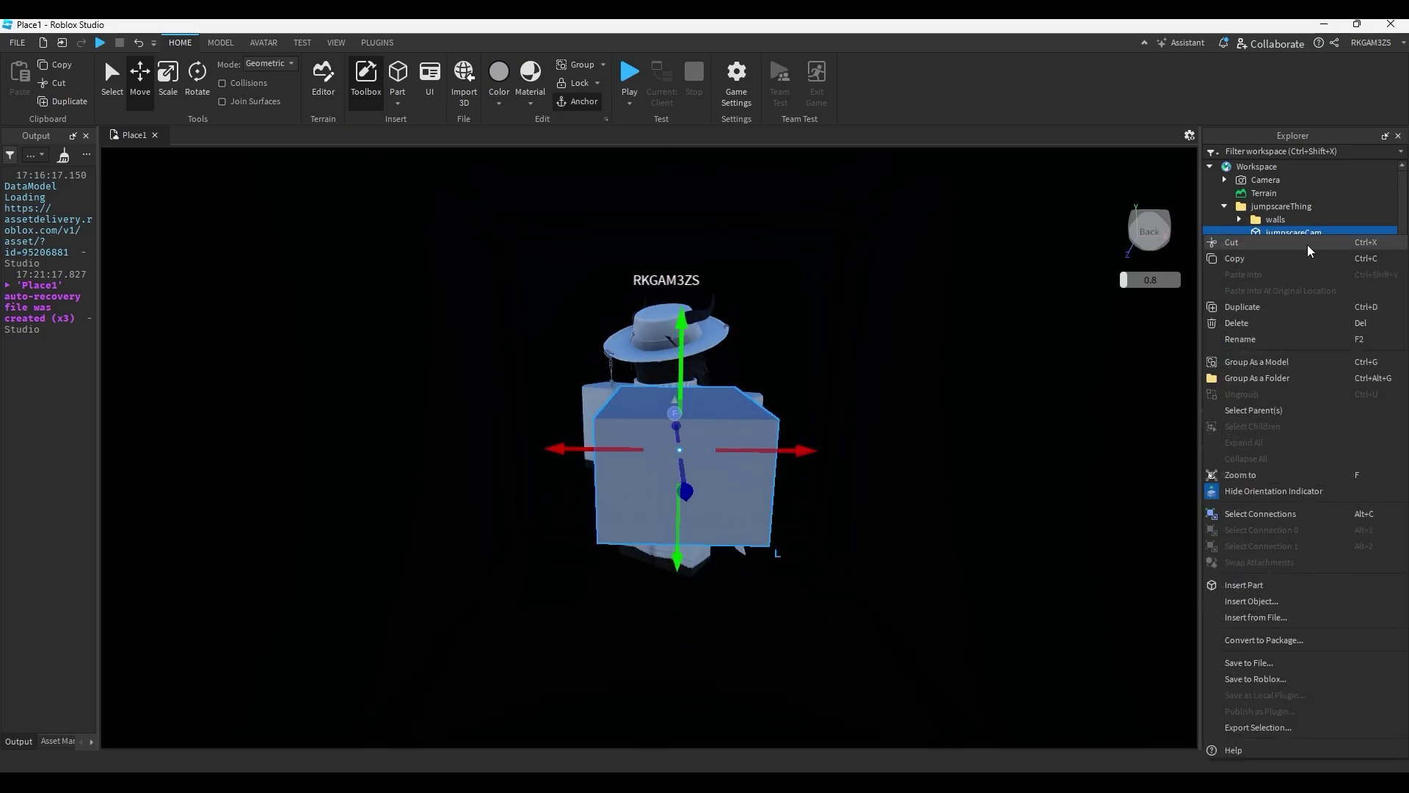
{"action": "left_click", "coordinate": [1310, 491]}
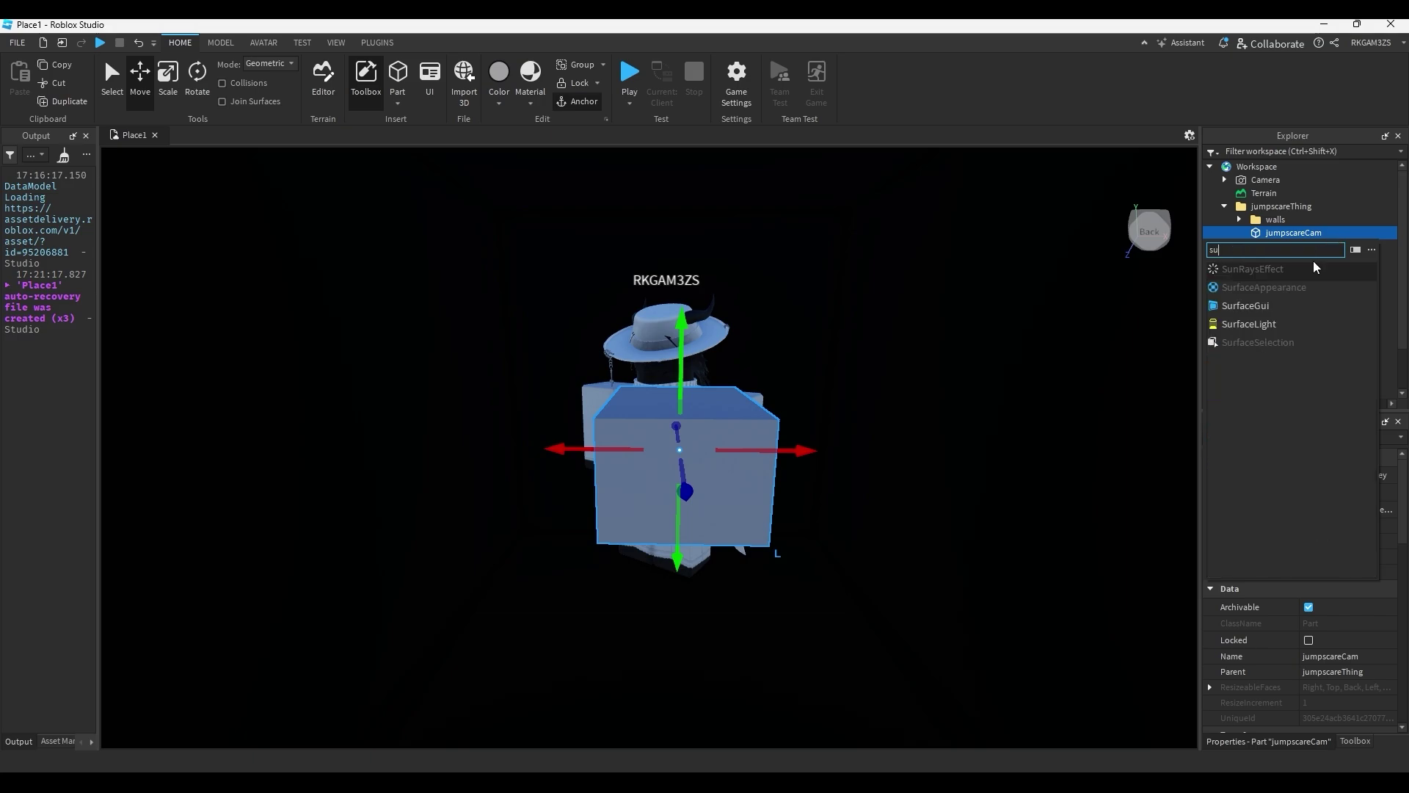
{"action": "left_click", "coordinate": [1282, 312]}
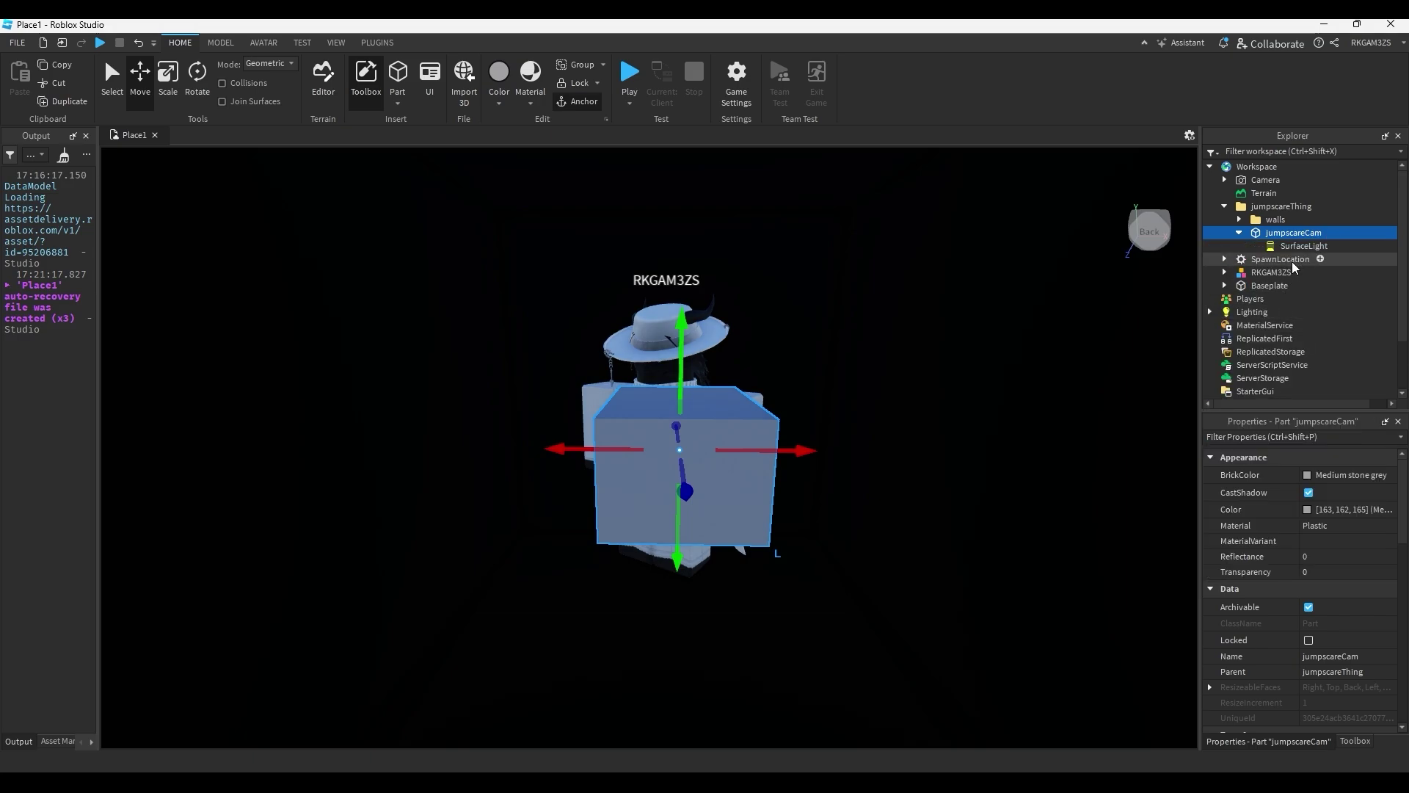
Set the Lighting technology to Future.
{"action": "left_click", "coordinate": [1258, 312]}
{"action": "left_click", "coordinate": [1338, 623]}
{"action": "left_click", "coordinate": [1336, 634]}
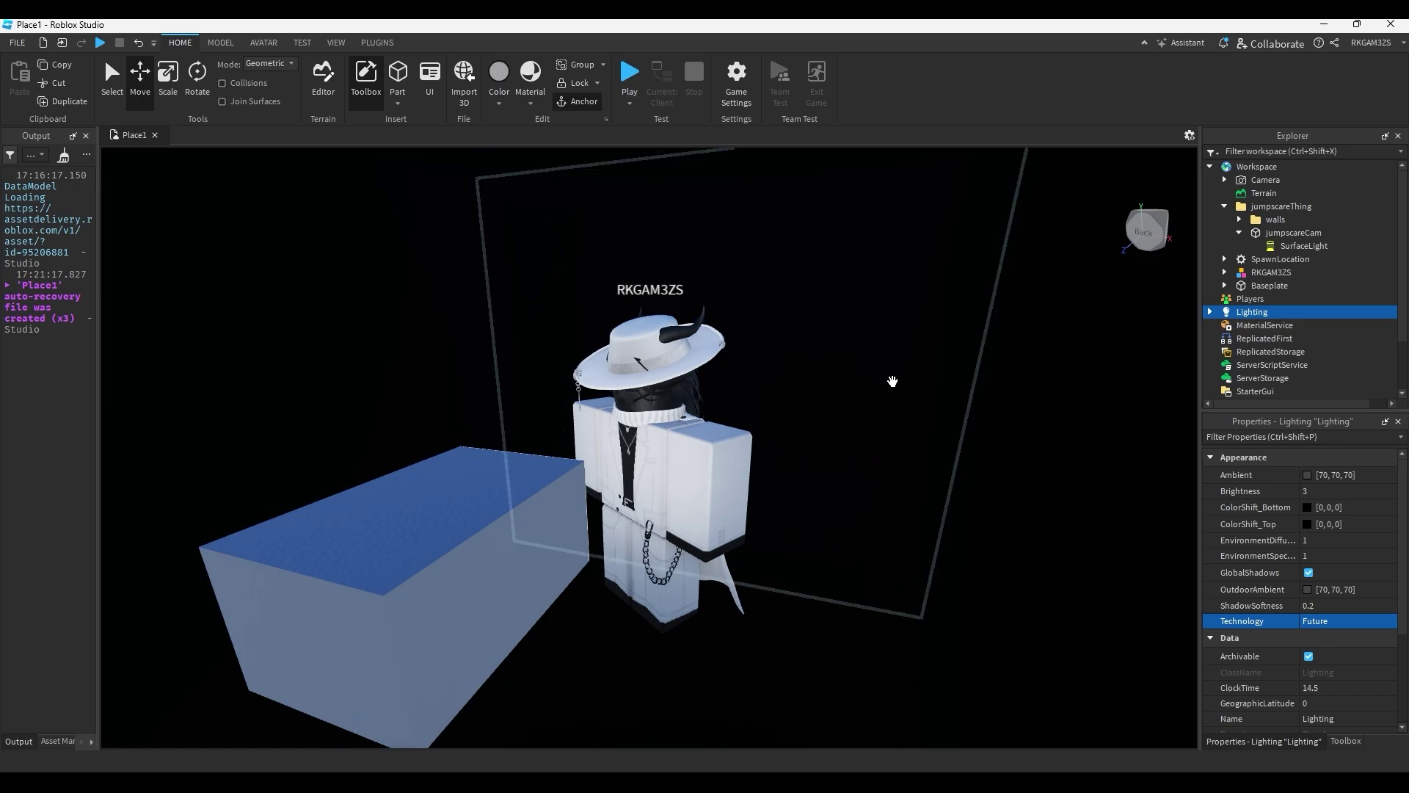
Set the SurfaceLight's range to 60 and its angle to 0.
{"action": "key", "text": "d"}
{"action": "right_click_drag", "start_coordinate": [890, 384], "coordinate": [897, 387]}
{"action": "key", "text": "a"}
{"action": "left_click", "coordinate": [1304, 246]}
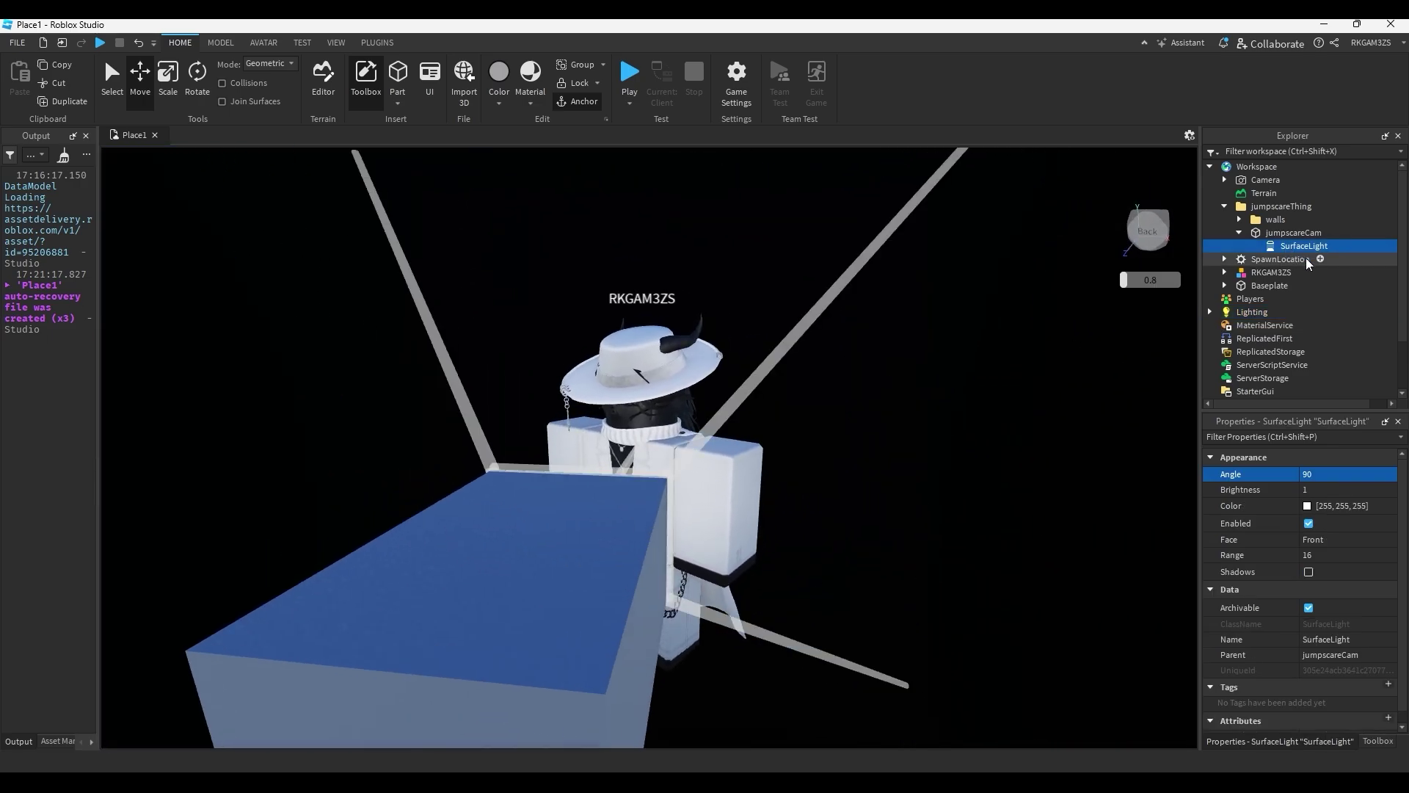
{"action": "left_click", "coordinate": [1321, 555]}
{"action": "left_click_drag", "start_coordinate": [1364, 555], "coordinate": [1396, 563]}
{"action": "left_click", "coordinate": [1350, 474]}
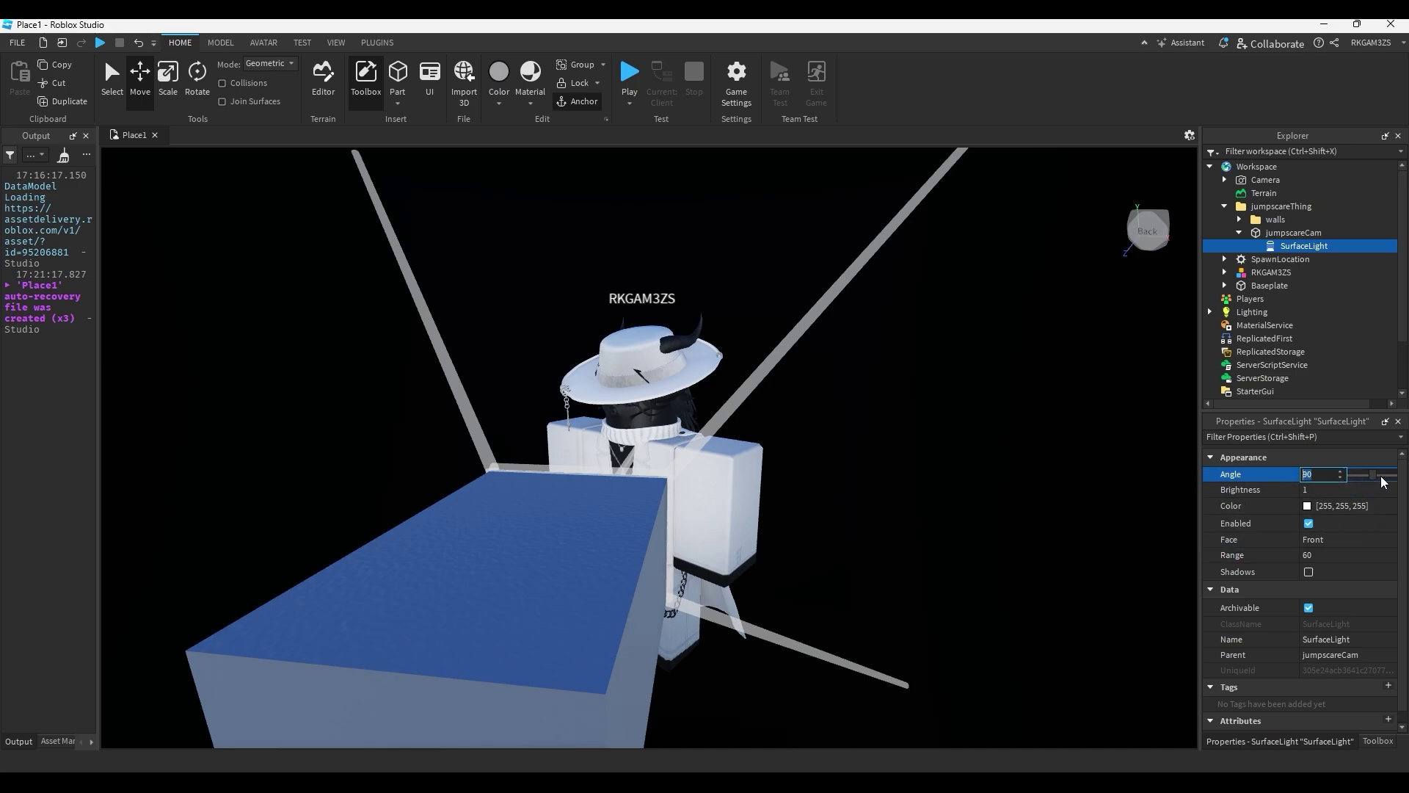
{"action": "left_click_drag", "start_coordinate": [1372, 474], "coordinate": [1330, 468]}
Scale jumpscareCam down to a smaller block in front of the avatar.
{"action": "left_click", "coordinate": [536, 486]}
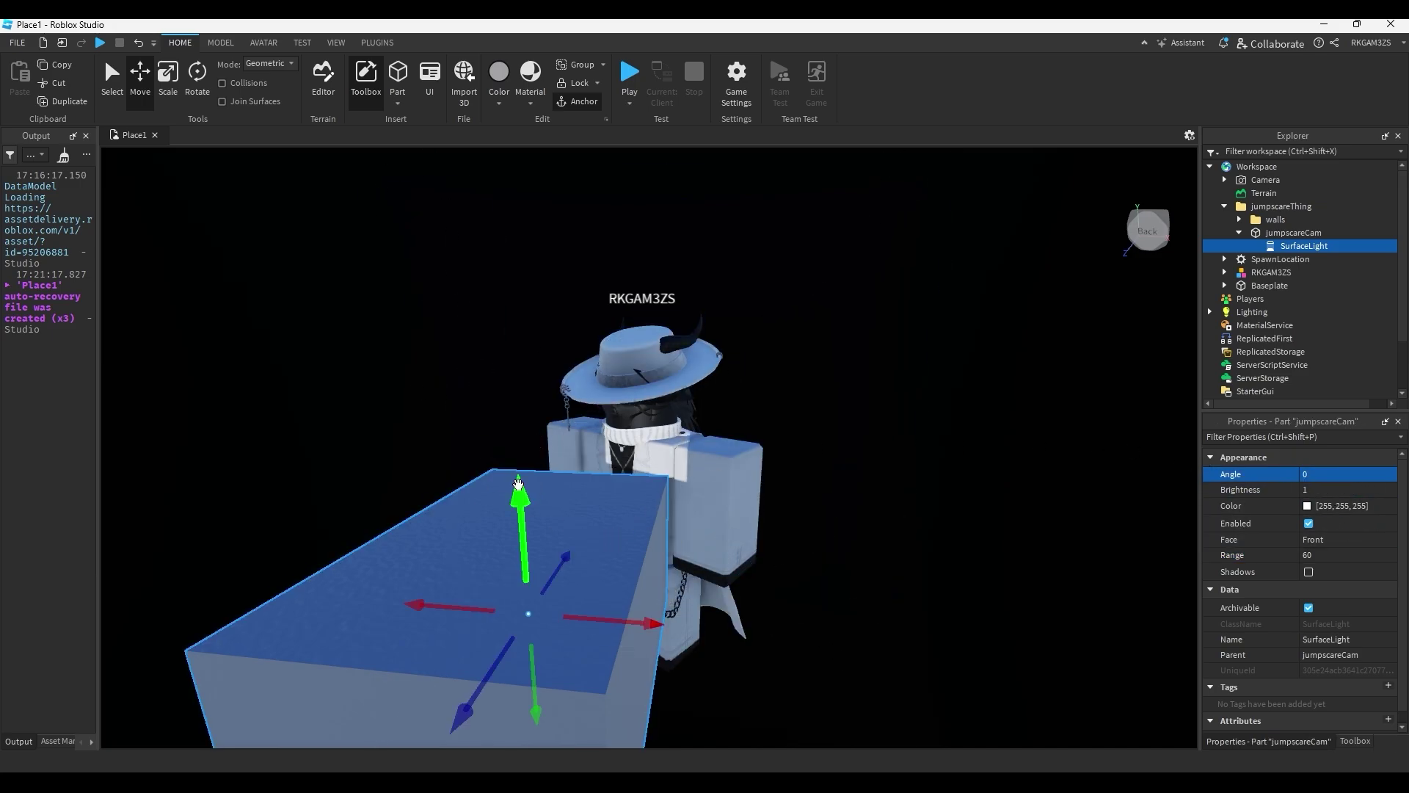
{"action": "left_click", "coordinate": [168, 80]}
{"action": "scroll", "coordinate": [624, 527], "scroll_direction": "down", "scroll_amount": 3}
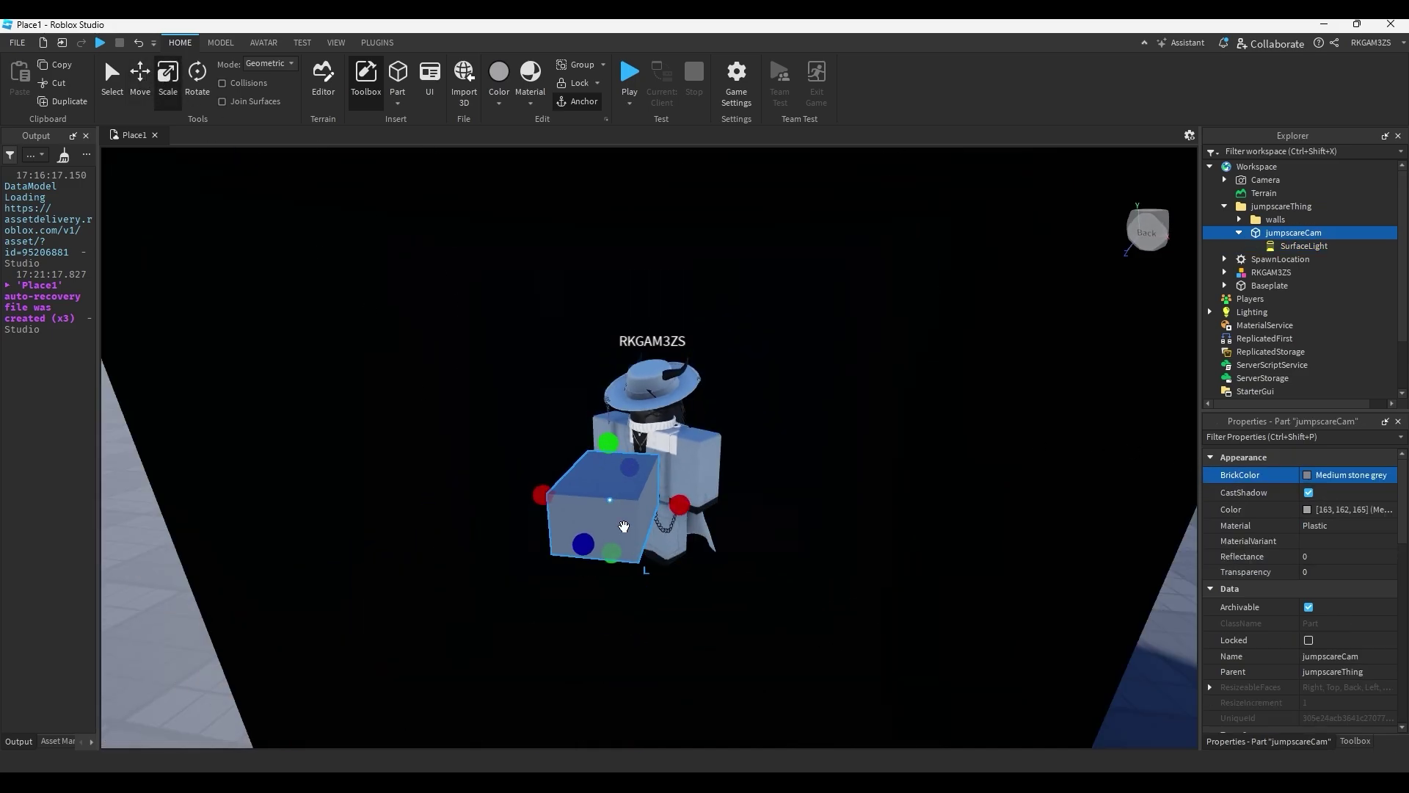
{"action": "left_click_drag", "start_coordinate": [583, 544], "coordinate": [595, 525]}
{"action": "left_click", "coordinate": [627, 470]}
{"action": "left_click", "coordinate": [626, 469]}
{"action": "left_click_drag", "start_coordinate": [608, 443], "coordinate": [616, 469]}
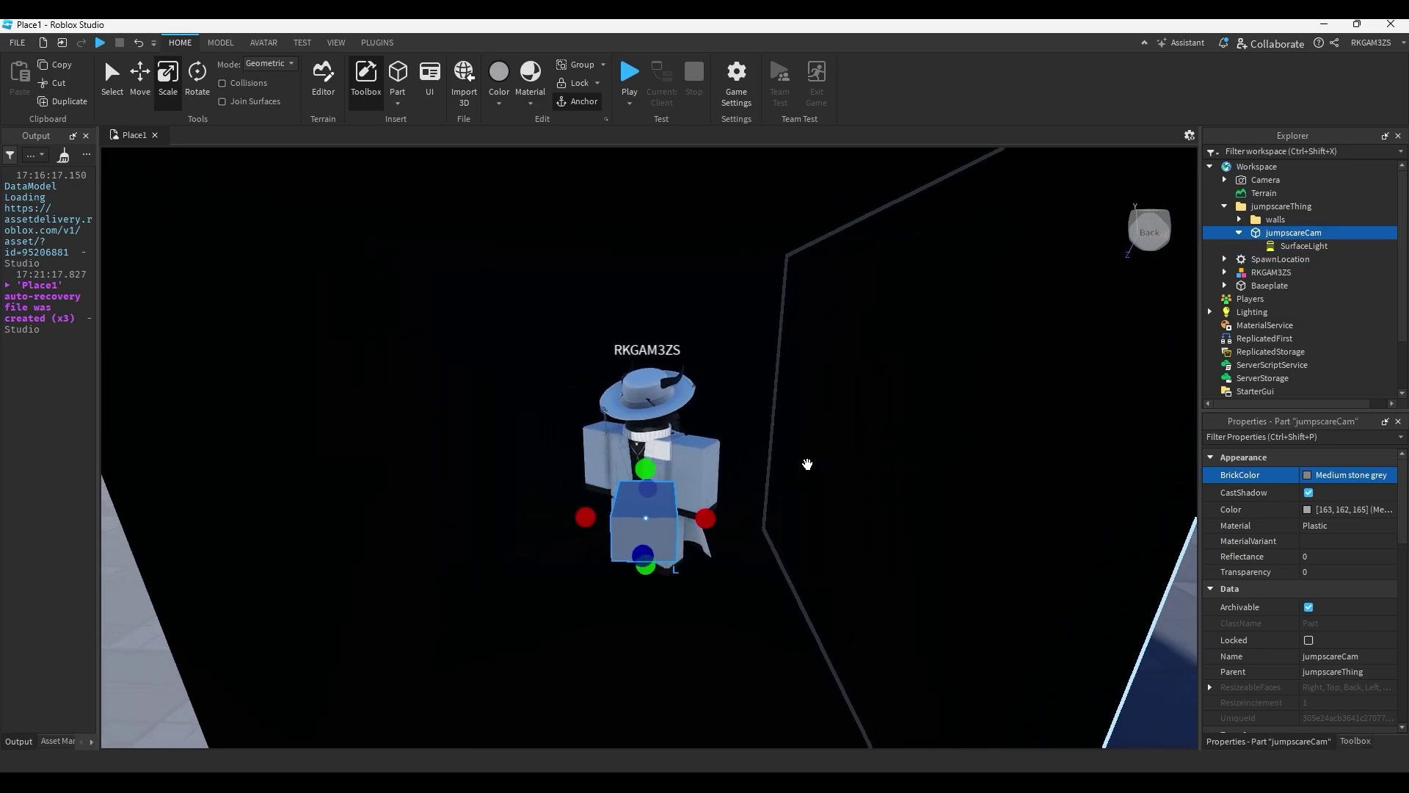
Lower the avatar model about 0.5 stud and nudge it sideways in front of jumpscareCam.
{"action": "scroll", "coordinate": [719, 439], "scroll_direction": "up", "scroll_amount": 5}
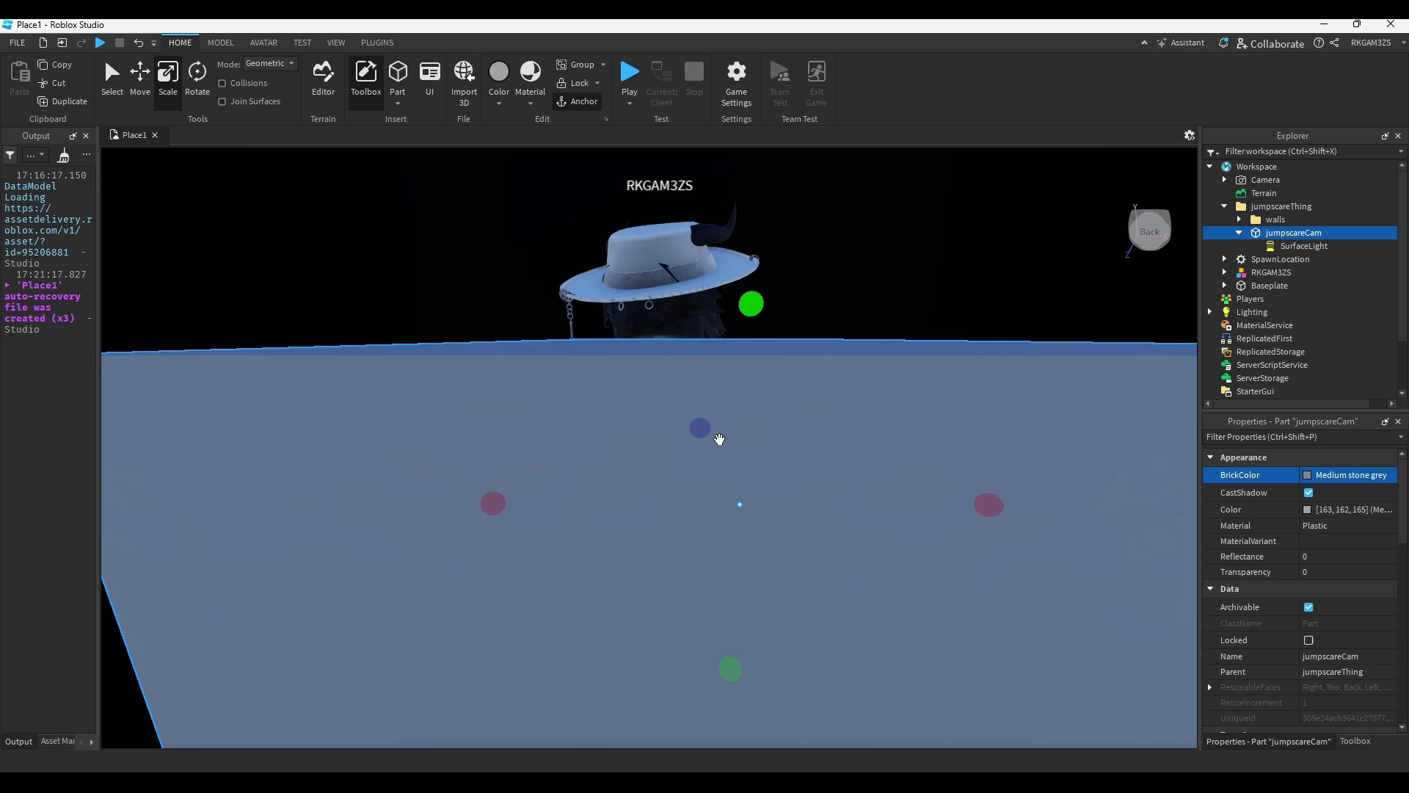
{"action": "scroll", "coordinate": [719, 438], "scroll_direction": "up", "scroll_amount": 2}
{"action": "right_click_drag", "start_coordinate": [719, 439], "coordinate": [578, 472]}
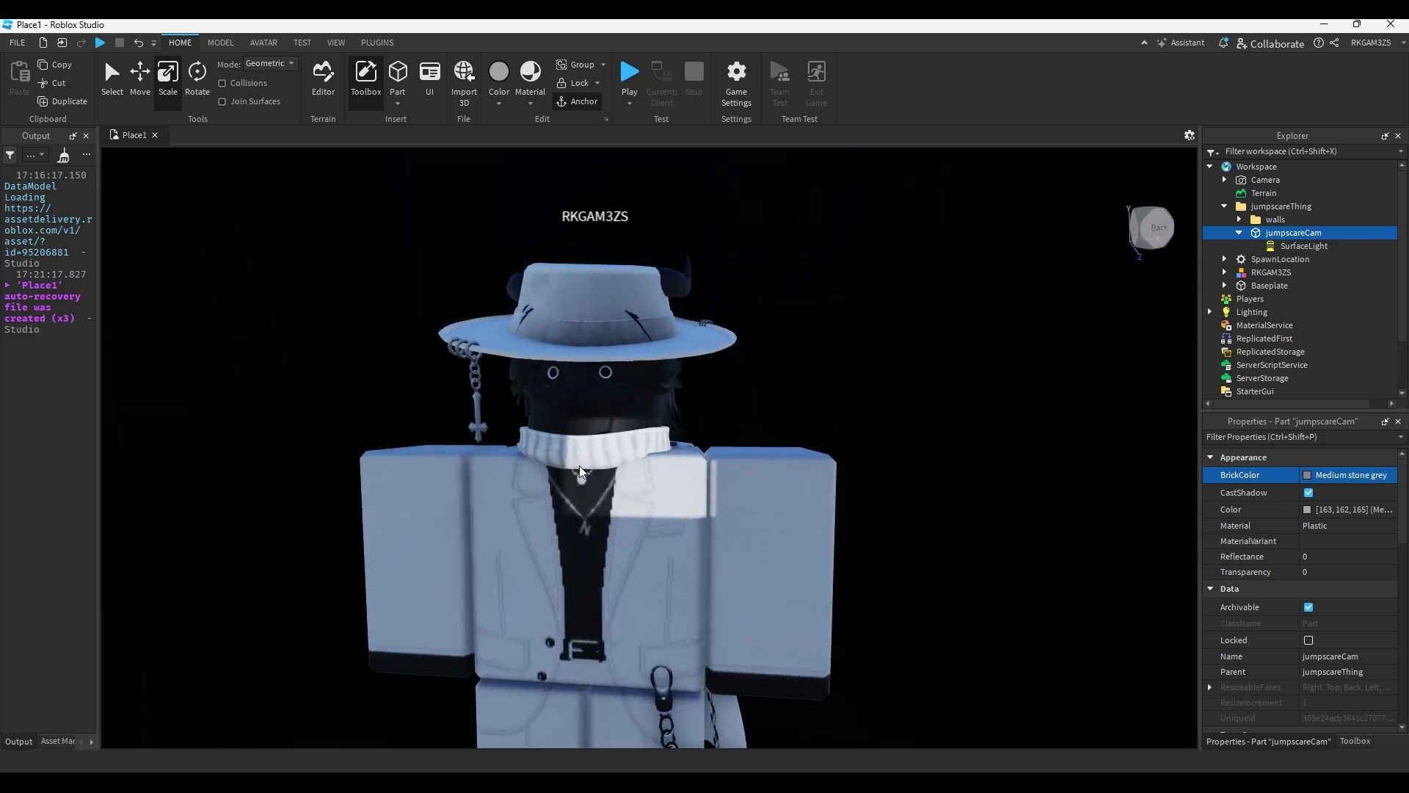
{"action": "left_click", "coordinate": [663, 496]}
{"action": "scroll", "coordinate": [663, 496], "scroll_direction": "down", "scroll_amount": 5}
{"action": "key", "text": "ctrl+2"}
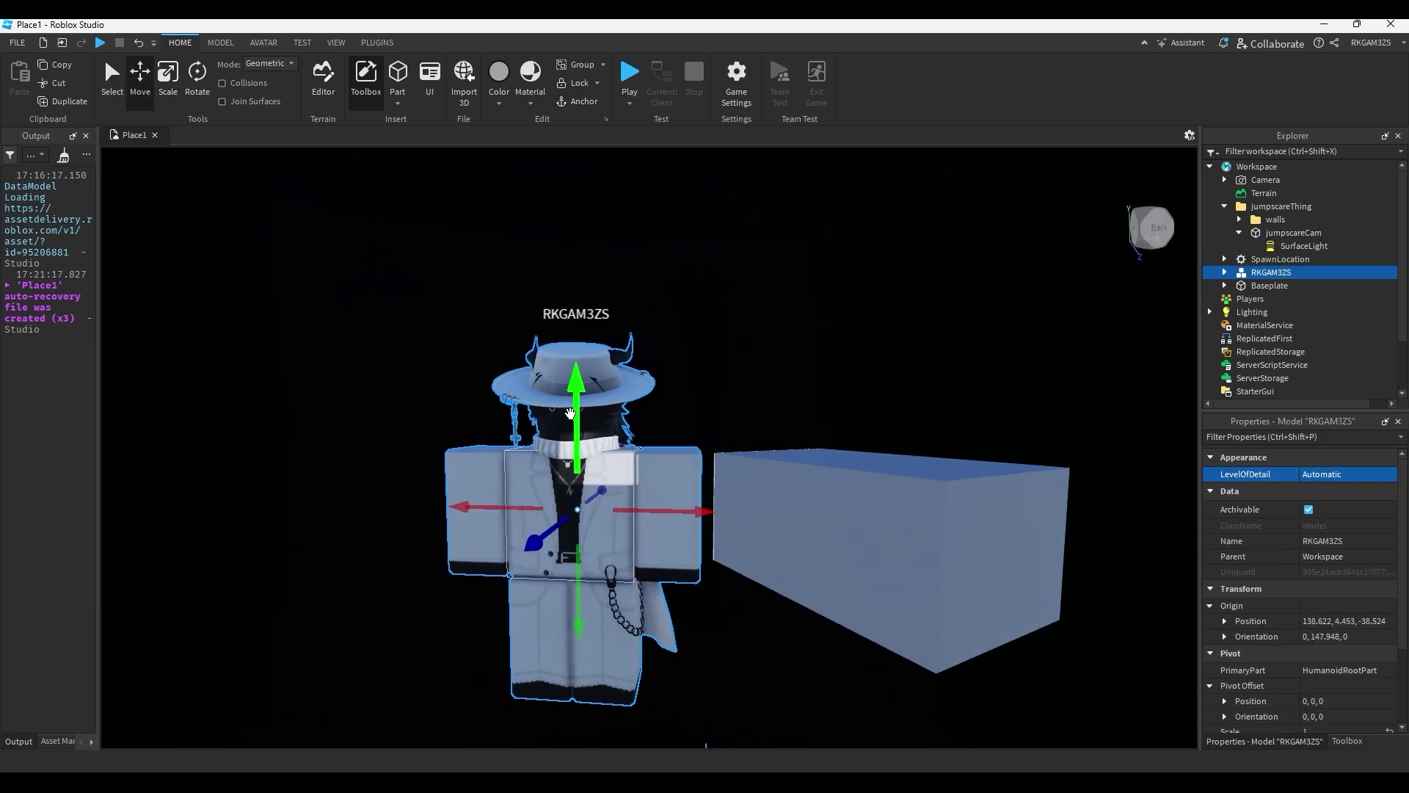
{"action": "left_click_drag", "start_coordinate": [575, 413], "coordinate": [579, 444]}
{"action": "right_click_drag", "start_coordinate": [579, 445], "coordinate": [543, 448]}
{"action": "left_click_drag", "start_coordinate": [763, 565], "coordinate": [788, 567]}
{"action": "right_click_drag", "start_coordinate": [787, 567], "coordinate": [818, 591]}
Rotate the avatar model about its vertical axis to about -178° so it faces jumpscareCam squarely.
{"action": "left_click", "coordinate": [197, 81]}
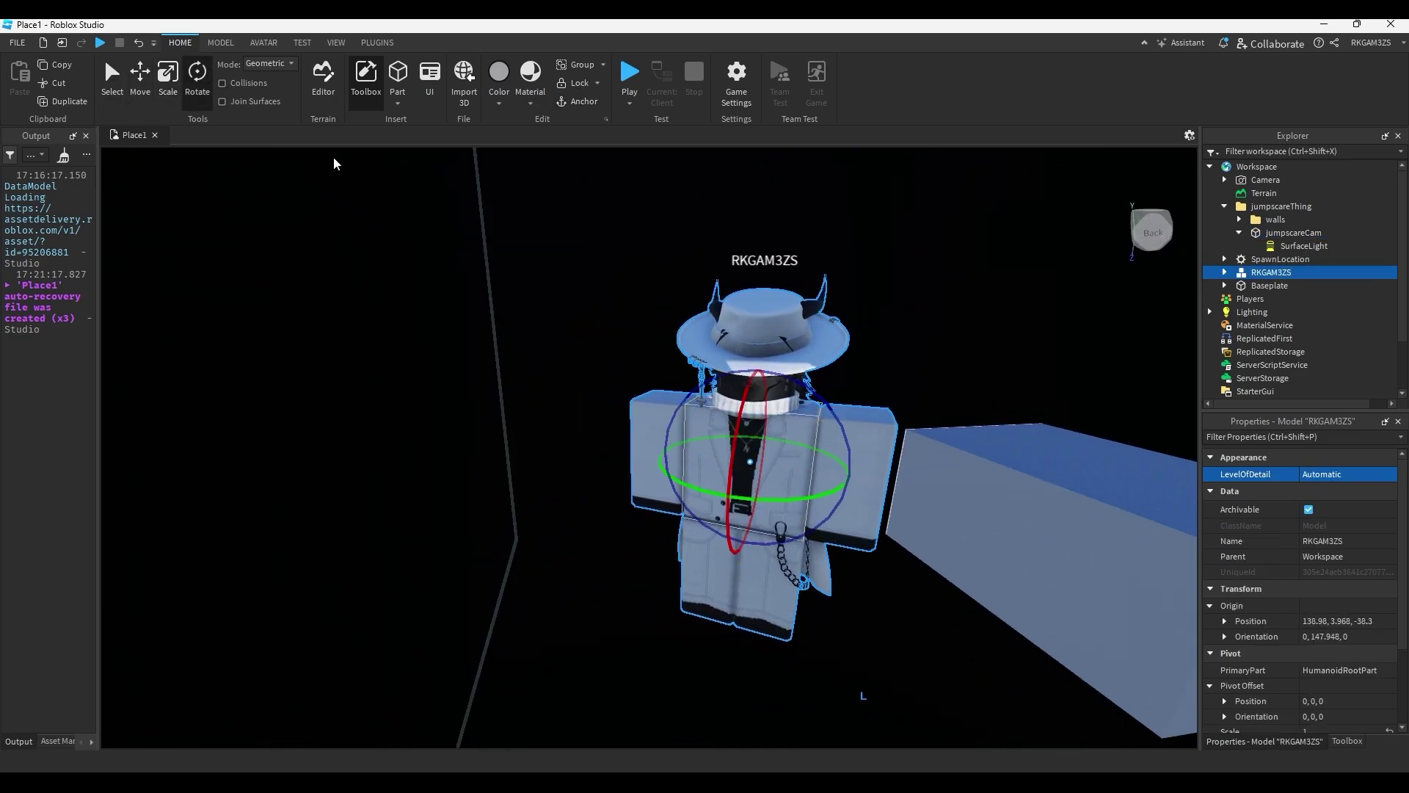
{"action": "left_click_drag", "start_coordinate": [796, 504], "coordinate": [748, 714]}
{"action": "left_click_drag", "start_coordinate": [778, 575], "coordinate": [804, 566]}
{"action": "left_click_drag", "start_coordinate": [759, 519], "coordinate": [741, 685]}
{"action": "right_click_drag", "start_coordinate": [741, 685], "coordinate": [747, 632]}
Lower the avatar model to a height of 0, below jumpscareCam, and align it with the camera part.
{"action": "key", "text": "s"}
{"action": "key", "text": "ctrl+2"}
{"action": "left_click_drag", "start_coordinate": [663, 427], "coordinate": [669, 558]}
{"action": "left_click_drag", "start_coordinate": [723, 623], "coordinate": [728, 623]}
{"action": "right_click_drag", "start_coordinate": [760, 563], "coordinate": [764, 570]}
{"action": "key", "text": "s"}
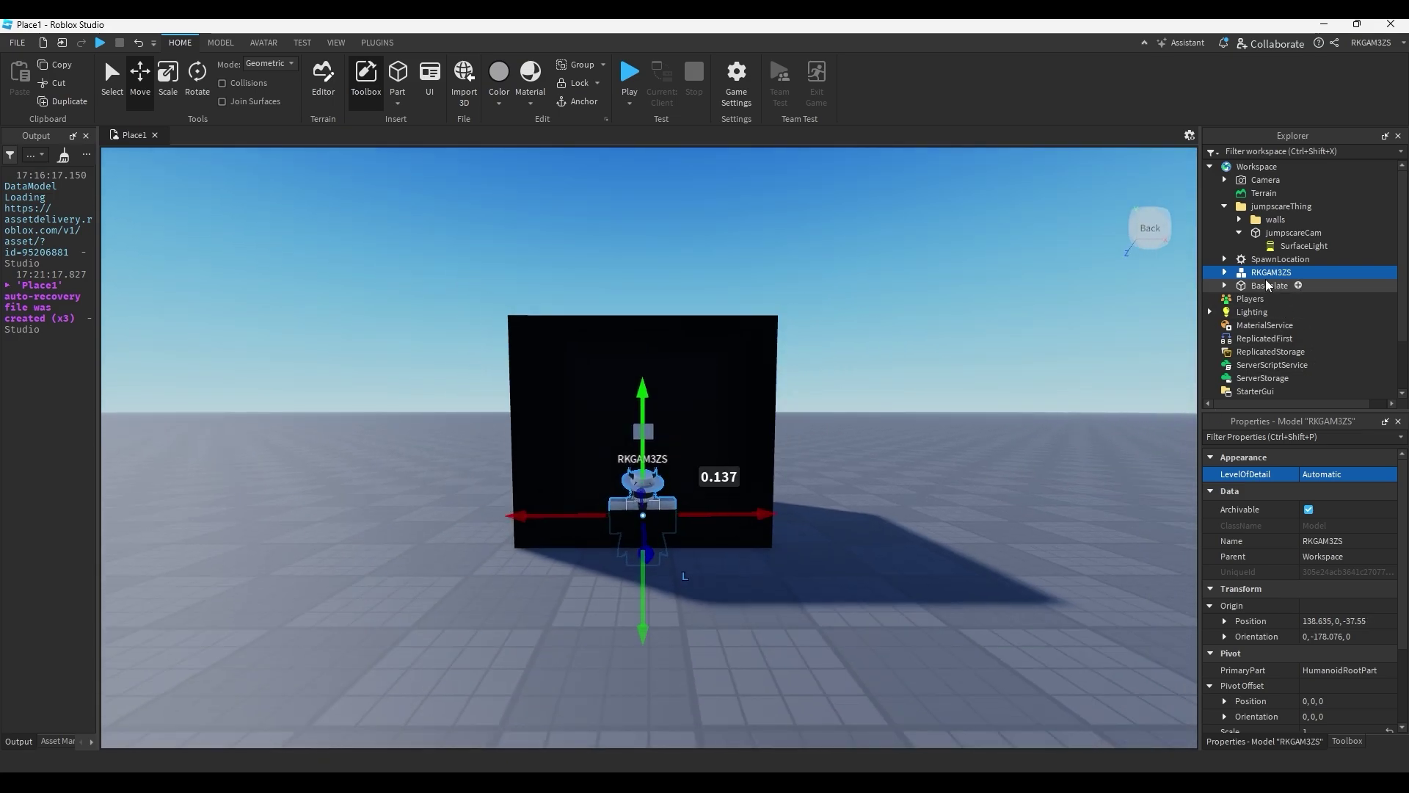
Move the avatar model into the jumpscareThing folder and expand it to select one of its parts.
{"action": "left_click_drag", "start_coordinate": [1278, 247], "coordinate": [1305, 210]}
{"action": "left_click", "coordinate": [1239, 232]}
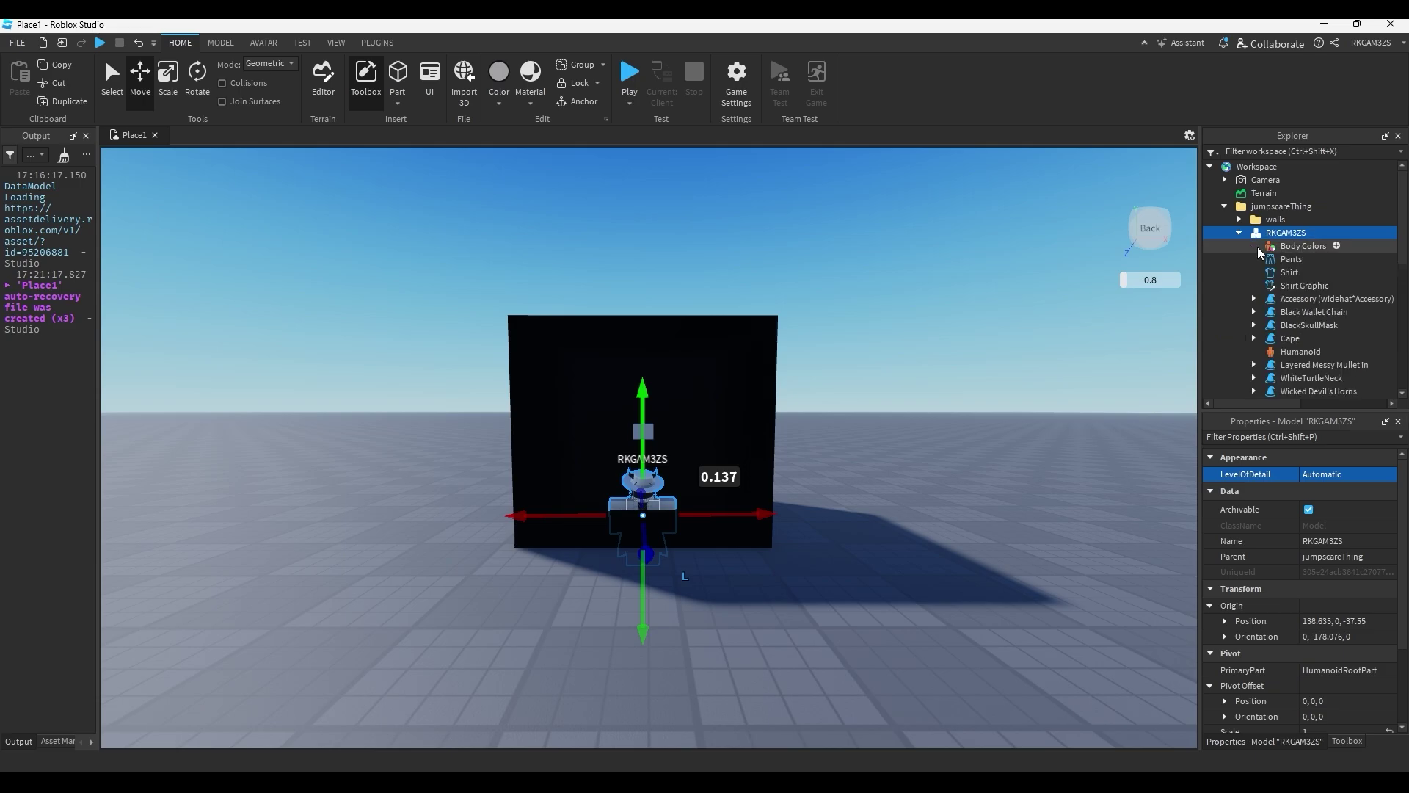
{"action": "scroll", "coordinate": [1309, 323], "scroll_direction": "down", "scroll_amount": 2}
{"action": "left_click", "coordinate": [1316, 343]}
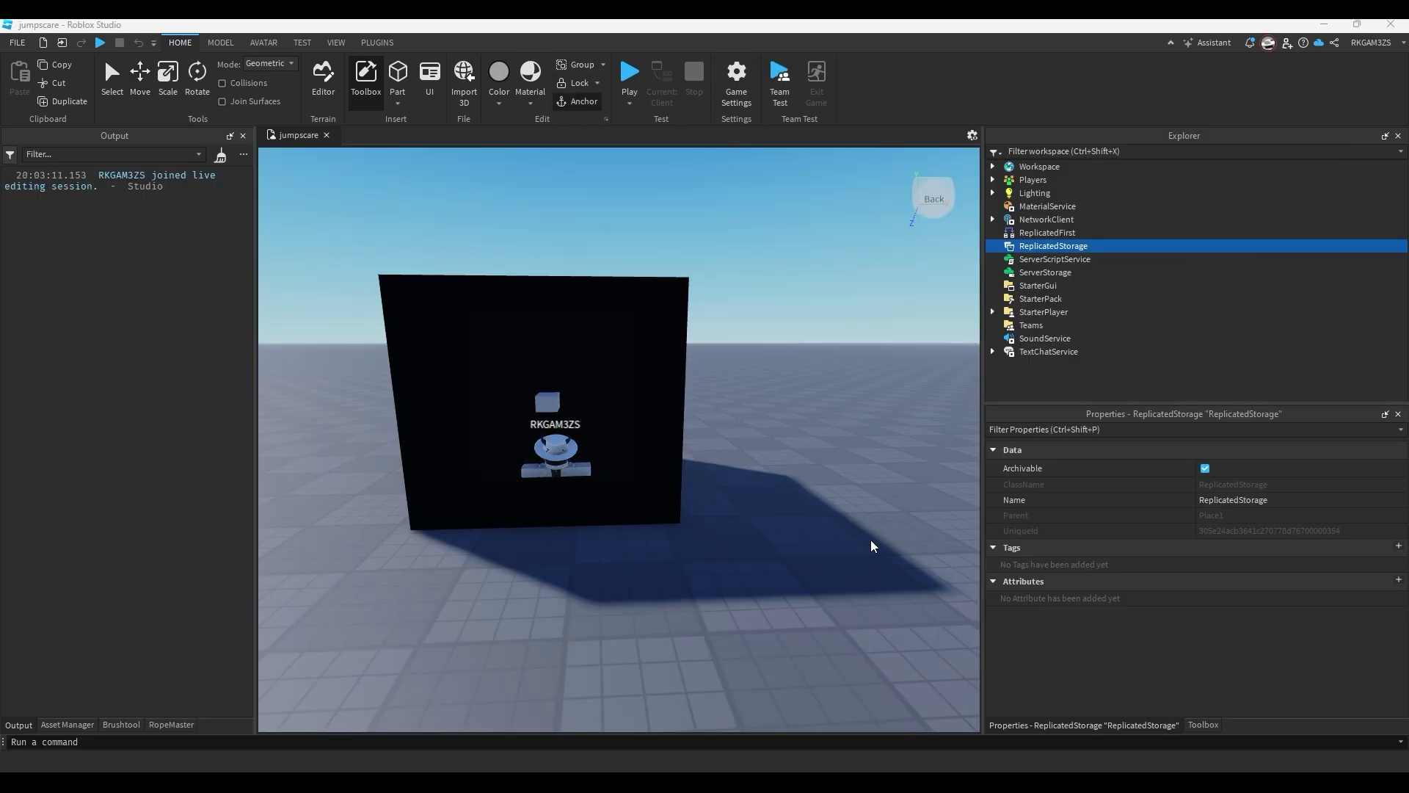
Start an animation for the avatar in the Animation Editor and add tracks for its torso, head, arms and legs.
{"action": "right_click_drag", "start_coordinate": [602, 525], "coordinate": [615, 522]}
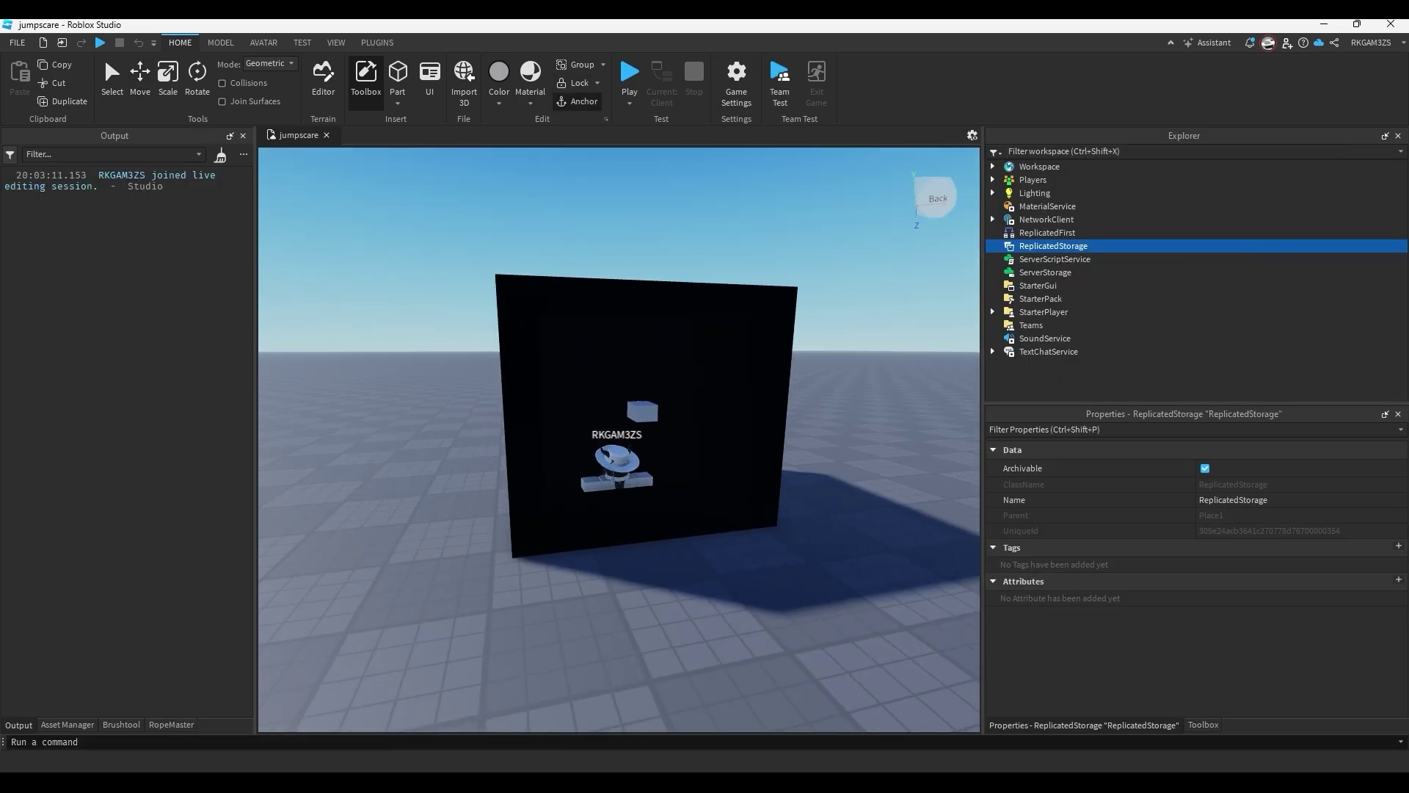
{"action": "right_click_drag", "start_coordinate": [650, 323], "coordinate": [654, 323]}
{"action": "key", "text": "w"}
{"action": "left_click", "coordinate": [264, 44]}
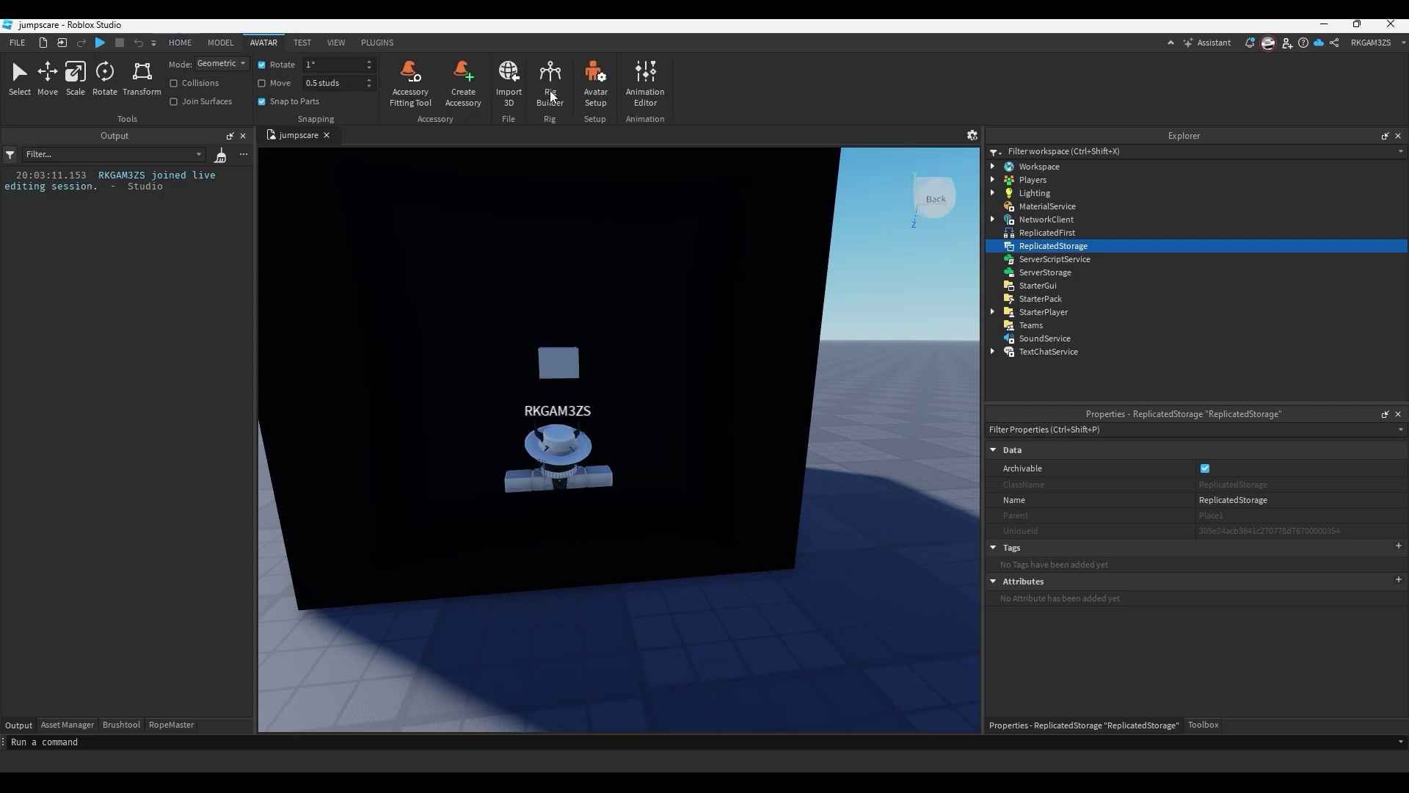
{"action": "left_click", "coordinate": [642, 92]}
{"action": "left_click", "coordinate": [639, 351]}
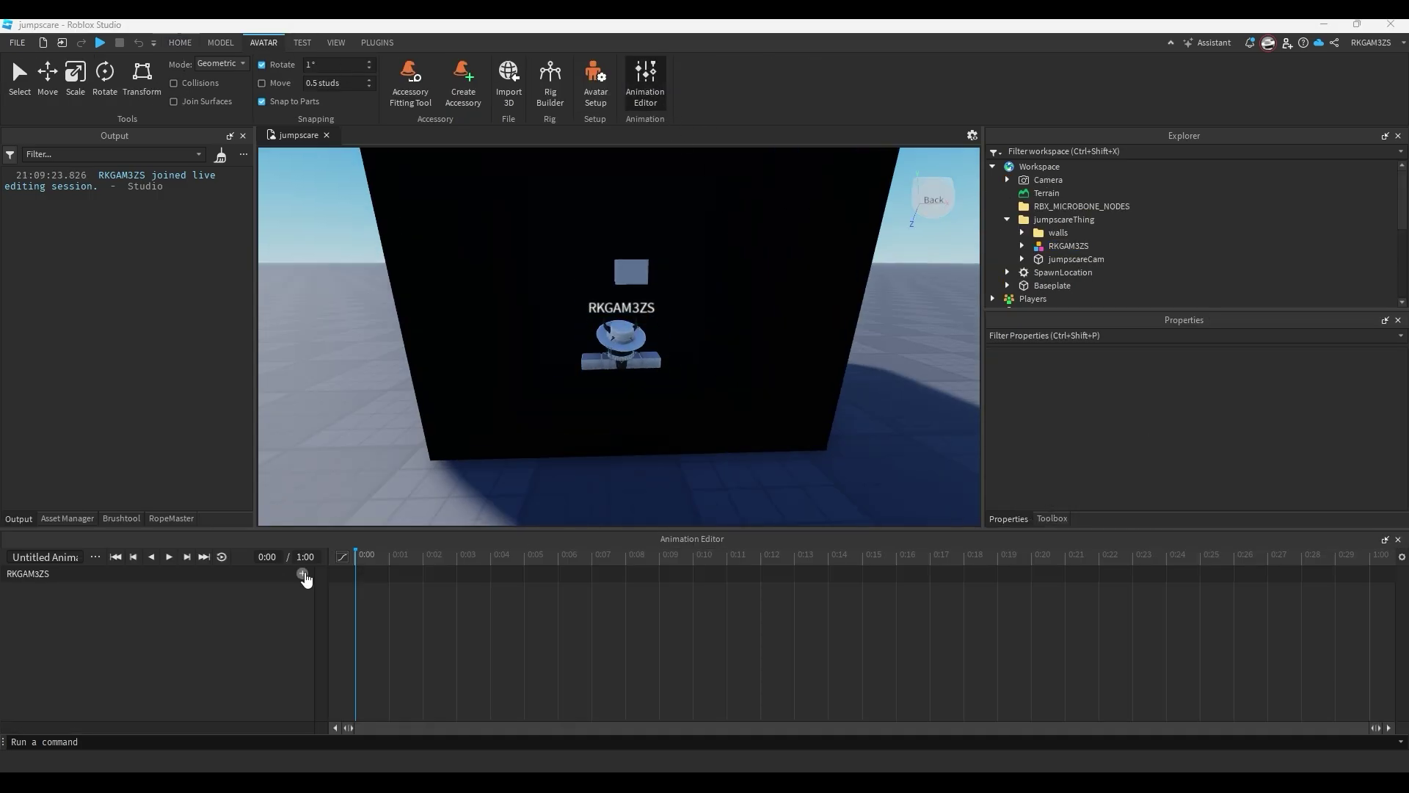
{"action": "left_click", "coordinate": [302, 574]}
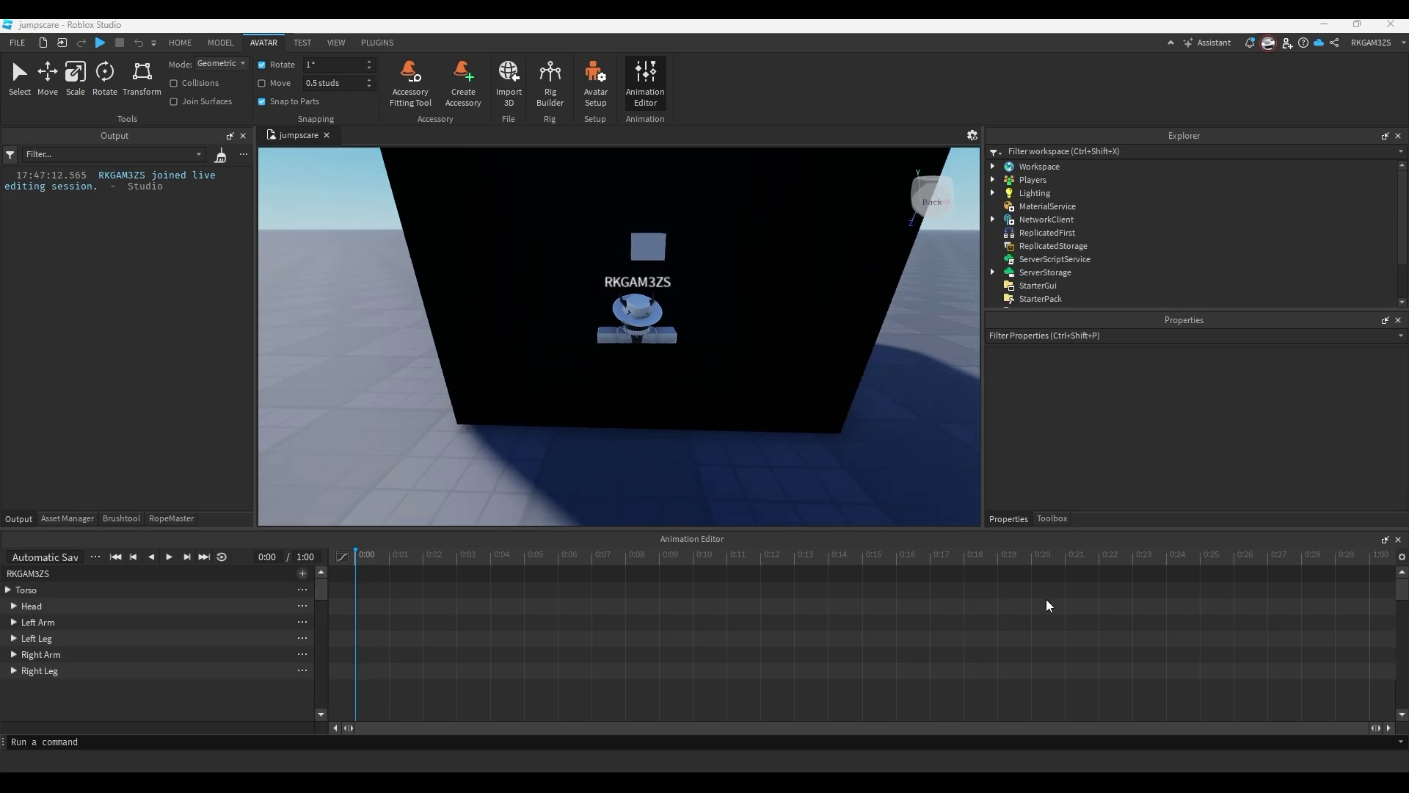
Add keyframes at 0:00 for the torso, head, both arms and both legs.
{"action": "right_click", "coordinate": [358, 598]}
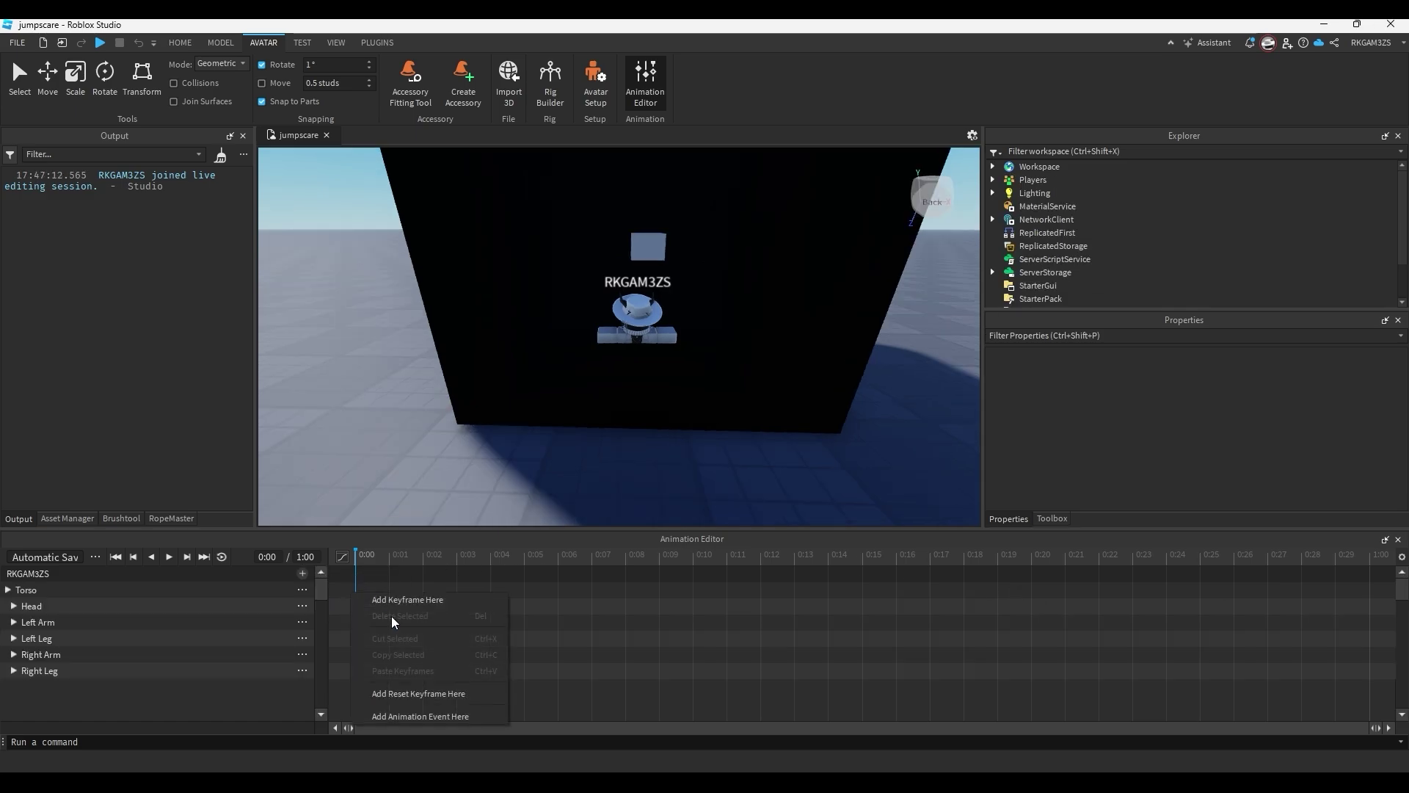
{"action": "left_click", "coordinate": [444, 599]}
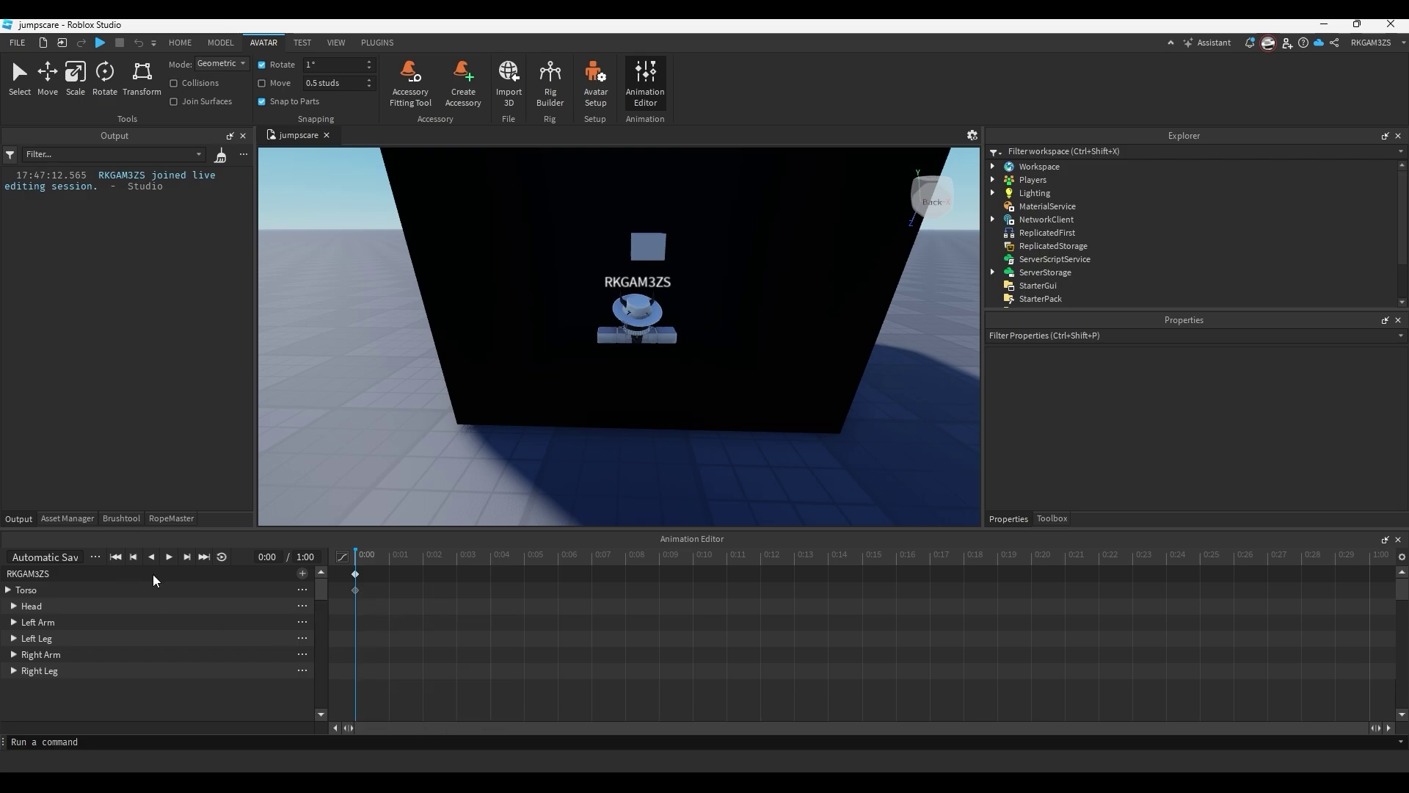
{"action": "right_click", "coordinate": [359, 611]}
{"action": "left_click", "coordinate": [384, 619]}
{"action": "right_click", "coordinate": [359, 623]}
{"action": "left_click", "coordinate": [387, 635]}
{"action": "right_click", "coordinate": [355, 639]}
{"action": "left_click", "coordinate": [392, 646]}
{"action": "right_click", "coordinate": [364, 663]}
{"action": "left_click", "coordinate": [373, 667]}
{"action": "right_click", "coordinate": [356, 670]}
{"action": "left_click", "coordinate": [372, 679]}
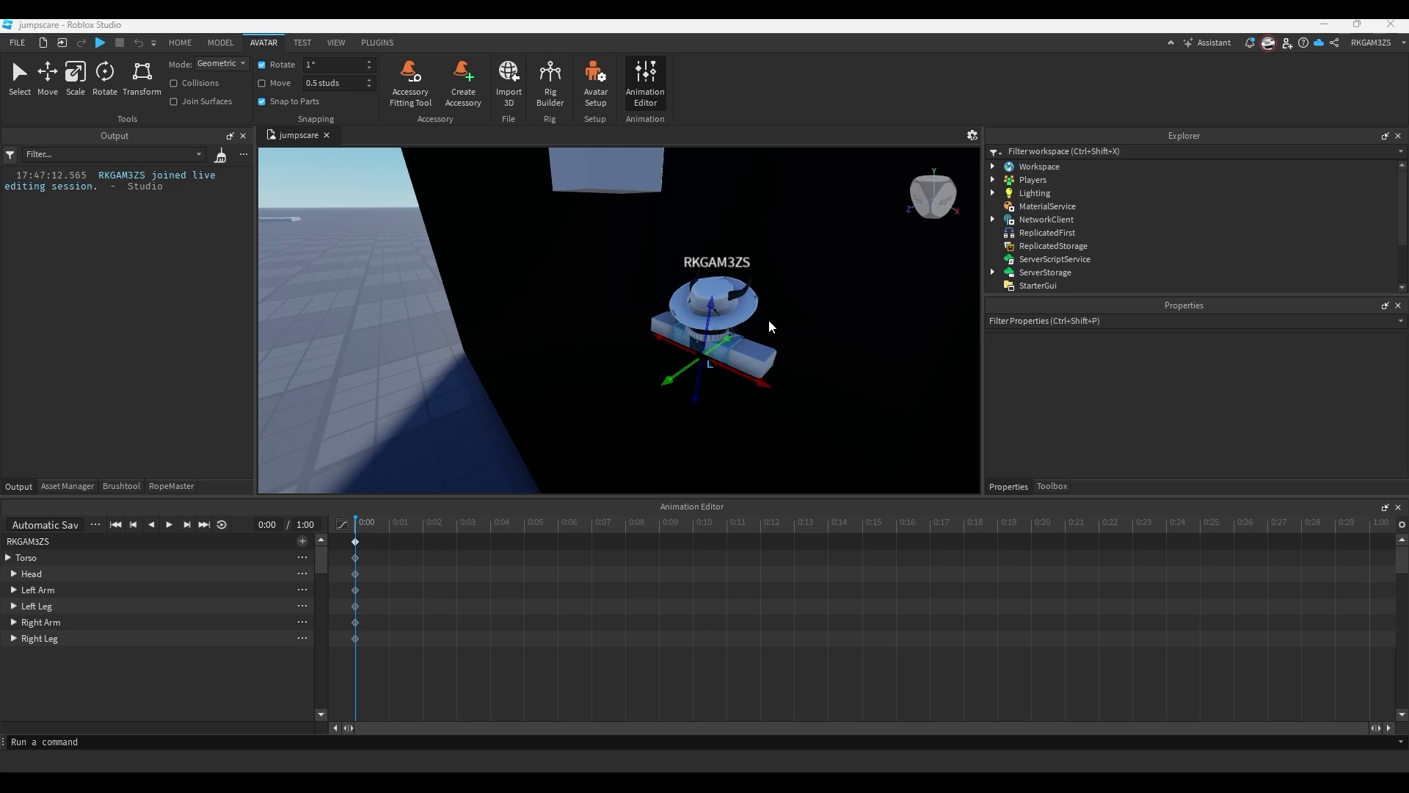
Lower the avatar's torso by about 3.2 studs in the 0:00 keyframe.
{"action": "left_click_drag", "start_coordinate": [706, 320], "coordinate": [703, 392]}
{"action": "right_click_drag", "start_coordinate": [703, 368], "coordinate": [654, 334]}
{"action": "key", "text": "e"}
{"action": "key", "text": "w"}
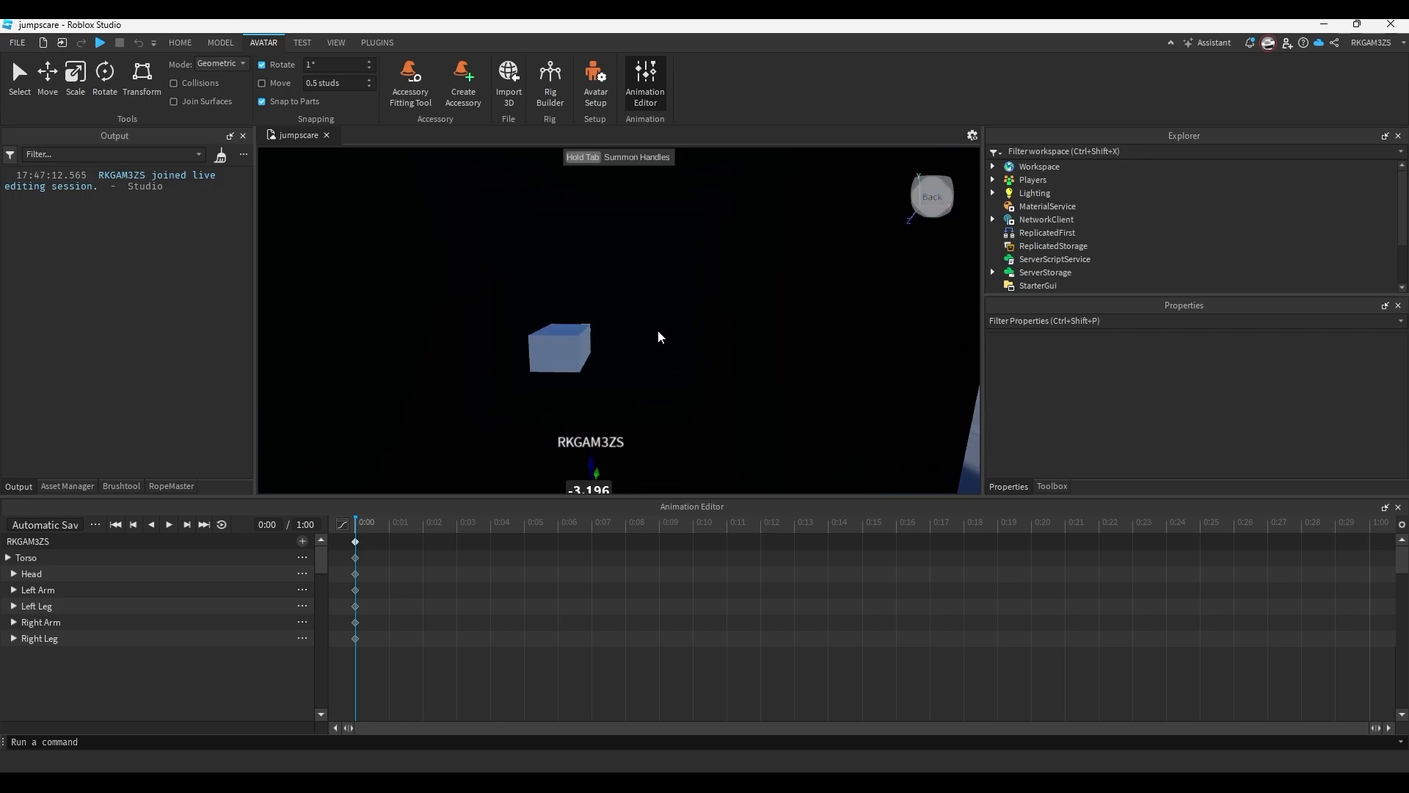
{"action": "right_click_drag", "start_coordinate": [607, 367], "coordinate": [657, 396]}
{"action": "key", "text": "s"}
Pose the avatar's torso rising toward jumpscareCam in keyframes at 0:01 and 0:02.
{"action": "left_click_drag", "start_coordinate": [673, 450], "coordinate": [658, 391]}
{"action": "key", "text": "r"}
{"action": "key", "text": "d"}
{"action": "right_click_drag", "start_coordinate": [658, 392], "coordinate": [655, 389]}
{"action": "left_click", "coordinate": [421, 526]}
{"action": "key", "text": "r"}
{"action": "left_click_drag", "start_coordinate": [688, 418], "coordinate": [637, 232]}
Adjust the torso's pose in keyframes at 0:03 and 0:04.
{"action": "left_click", "coordinate": [456, 527]}
{"action": "key", "text": "r"}
{"action": "left_click", "coordinate": [486, 526]}
{"action": "left_click", "coordinate": [384, 364]}
{"action": "right_click_drag", "start_coordinate": [384, 364], "coordinate": [400, 345]}
Move and rotate the torso in front of jumpscareCam in keyframes at 0:05 and 0:06.
{"action": "left_click", "coordinate": [524, 527]}
{"action": "right_click_drag", "start_coordinate": [617, 367], "coordinate": [648, 346]}
{"action": "left_click", "coordinate": [603, 323]}
{"action": "left_click_drag", "start_coordinate": [618, 342], "coordinate": [569, 361]}
{"action": "key", "text": "r"}
{"action": "left_click_drag", "start_coordinate": [614, 290], "coordinate": [629, 299]}
{"action": "left_click", "coordinate": [556, 518]}
{"action": "key", "text": "r"}
{"action": "left_click_drag", "start_coordinate": [575, 344], "coordinate": [587, 340]}
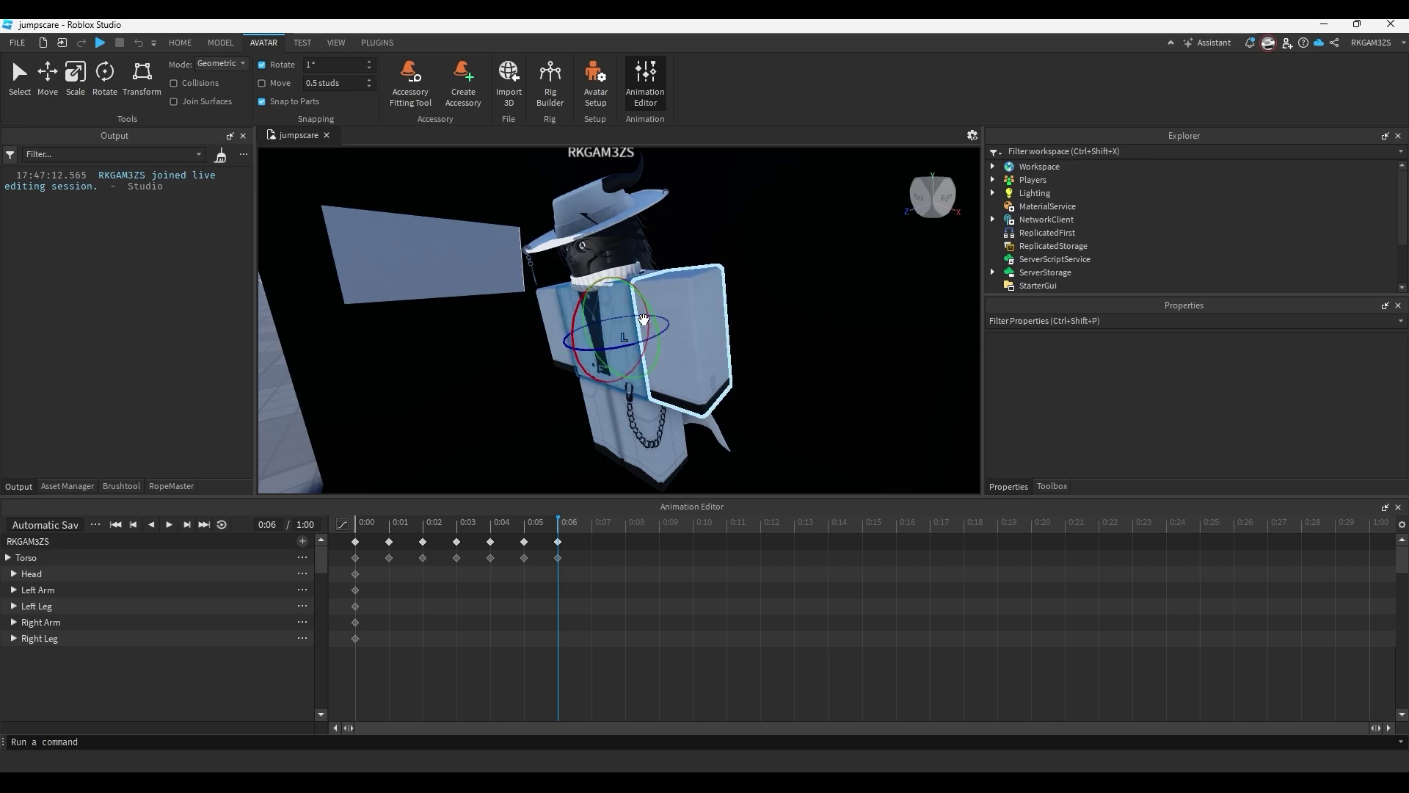
Rotate the torso in keyframes at 0:07, 0:08 and 0:09 and preview the motion.
{"action": "left_click", "coordinate": [591, 525]}
{"action": "key", "text": "r"}
{"action": "left_click_drag", "start_coordinate": [622, 295], "coordinate": [647, 308]}
{"action": "left_click", "coordinate": [625, 524]}
{"action": "key", "text": "r"}
{"action": "left_click_drag", "start_coordinate": [575, 346], "coordinate": [581, 344]}
{"action": "key", "text": "r"}
{"action": "left_click_drag", "start_coordinate": [624, 295], "coordinate": [646, 309]}
{"action": "key", "text": "space"}
{"action": "key", "text": "space"}
{"action": "key", "text": "space"}
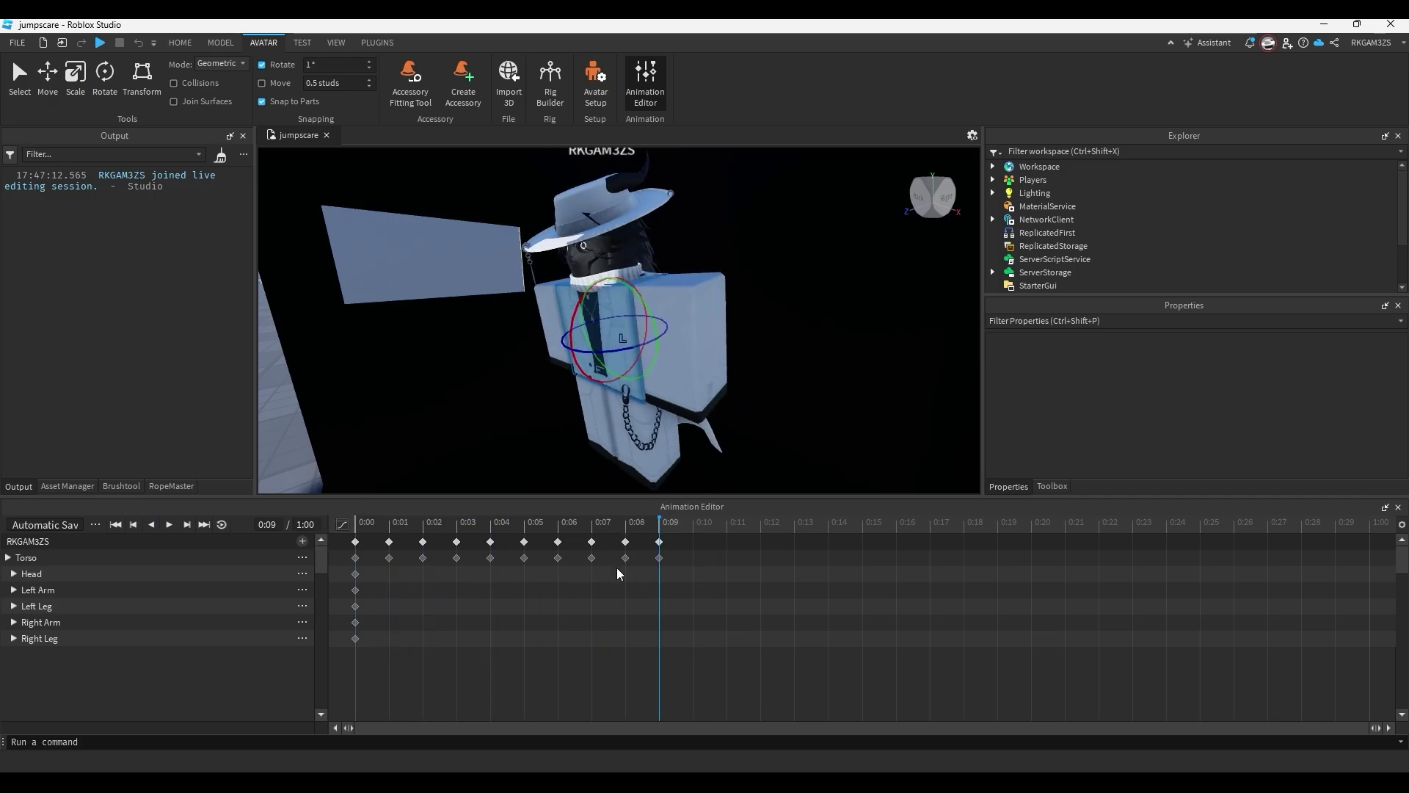
Copy the torso keyframes from 0:06 to 0:09 and paste them repeatedly to fill 0:10 through 0:29.
{"action": "left_click_drag", "start_coordinate": [630, 527], "coordinate": [517, 556]}
{"action": "left_click_drag", "start_coordinate": [643, 598], "coordinate": [513, 546]}
{"action": "key", "text": "ctrl+c"}
{"action": "left_click", "coordinate": [704, 525]}
{"action": "key", "text": "ctrl+v"}
{"action": "left_click", "coordinate": [835, 522]}
{"action": "key", "text": "ctrl+v"}
{"action": "left_click", "coordinate": [964, 524]}
{"action": "key", "text": "ctrl+v"}
{"action": "left_click", "coordinate": [168, 524]}
{"action": "left_click", "coordinate": [1107, 581]}
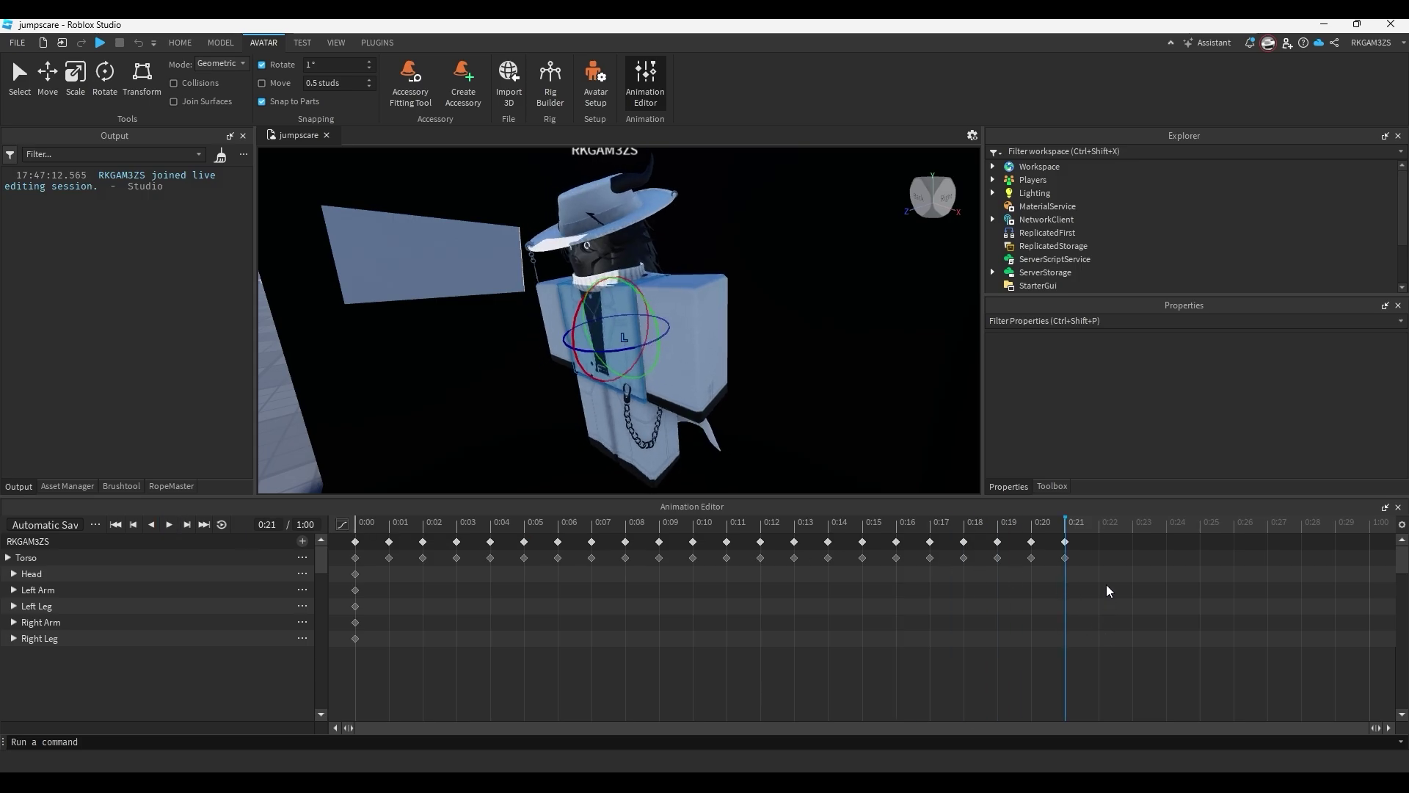
{"action": "key", "text": "ctrl+v"}
{"action": "left_click", "coordinate": [1239, 527]}
{"action": "key", "text": "ctrl+v"}
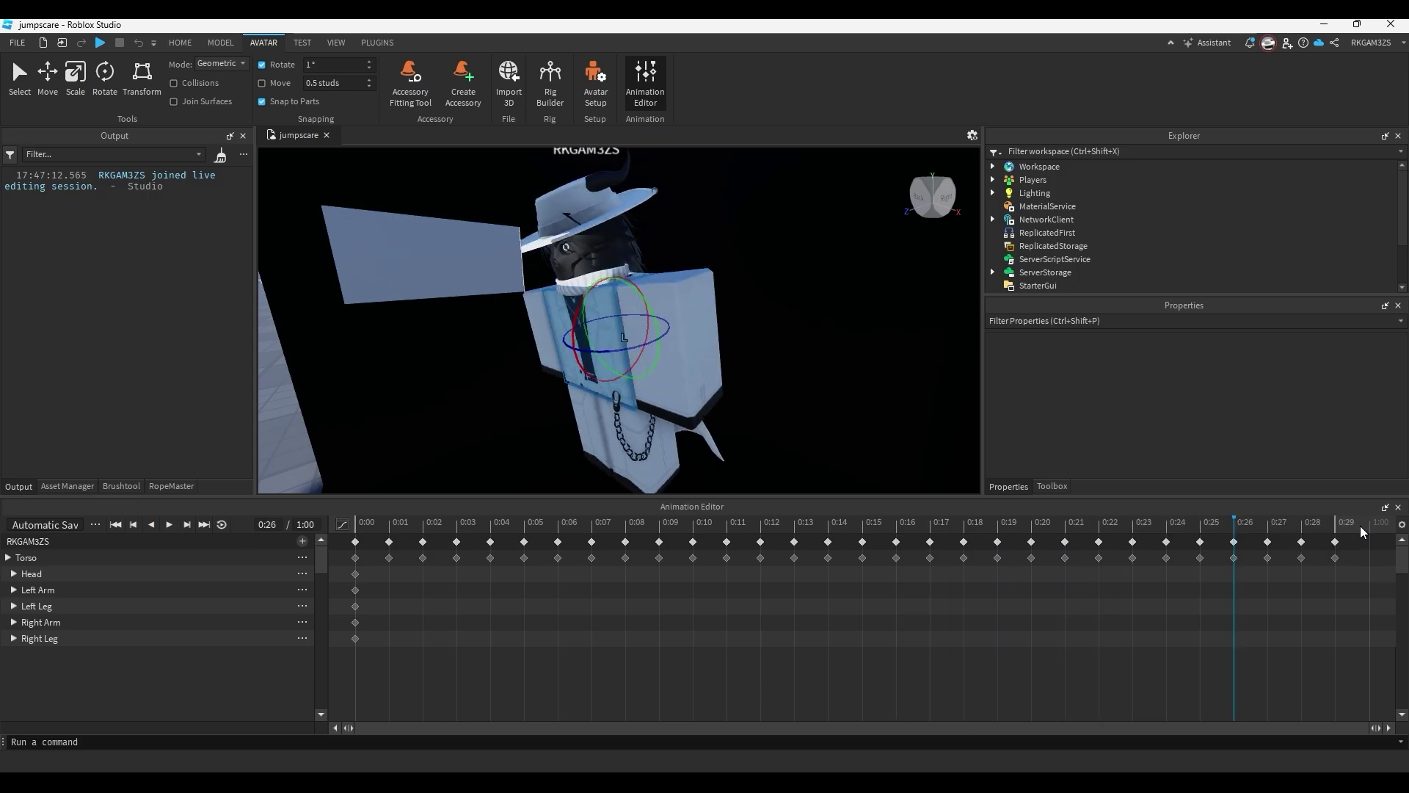
Duplicate the torso keyframe from 0:28 at 1:00 and play the animation back.
{"action": "key", "text": "space"}
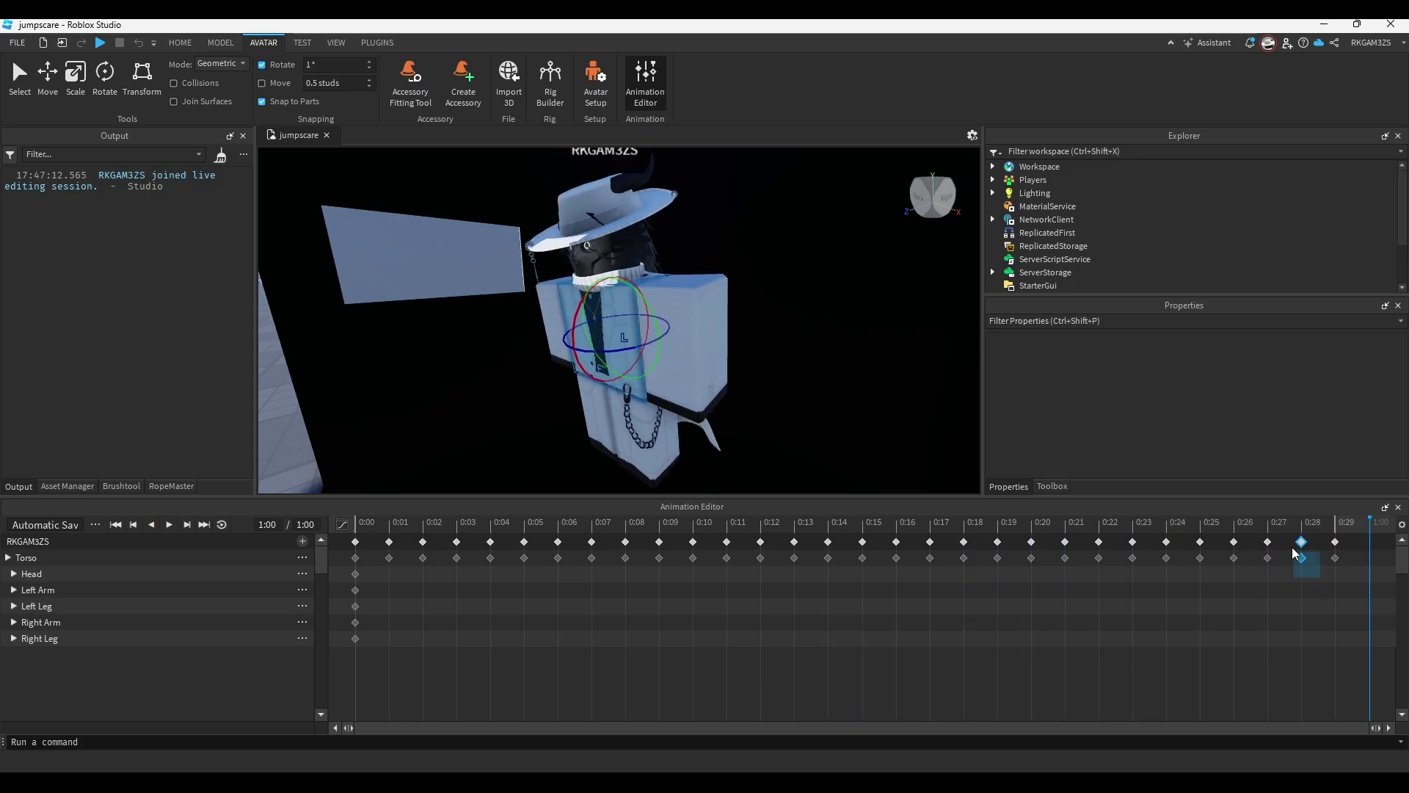
{"action": "key", "text": "space"}
{"action": "scroll", "coordinate": [687, 419], "scroll_direction": "down", "scroll_amount": 4}
{"action": "right_click_drag", "start_coordinate": [685, 418], "coordinate": [689, 418]}
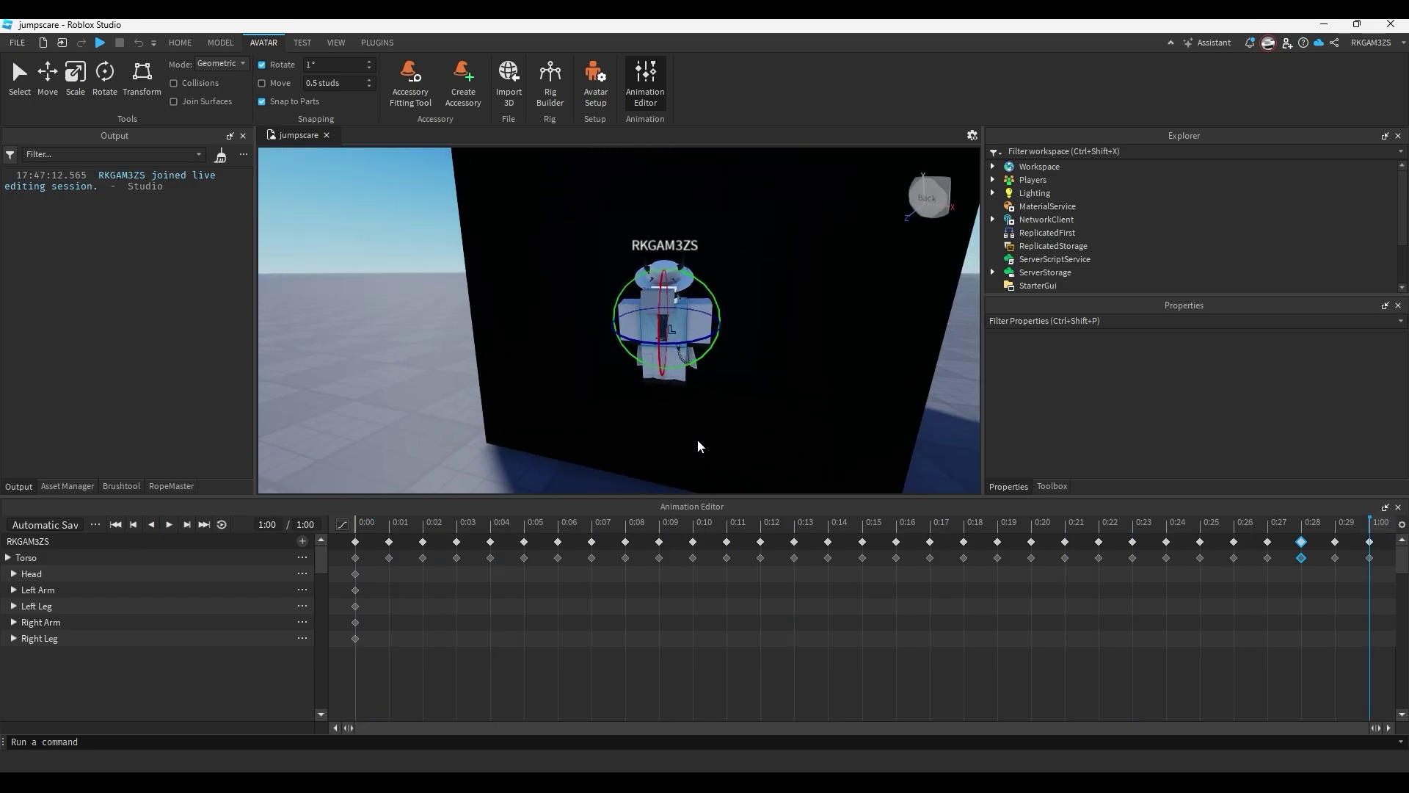
{"action": "key", "text": "space"}
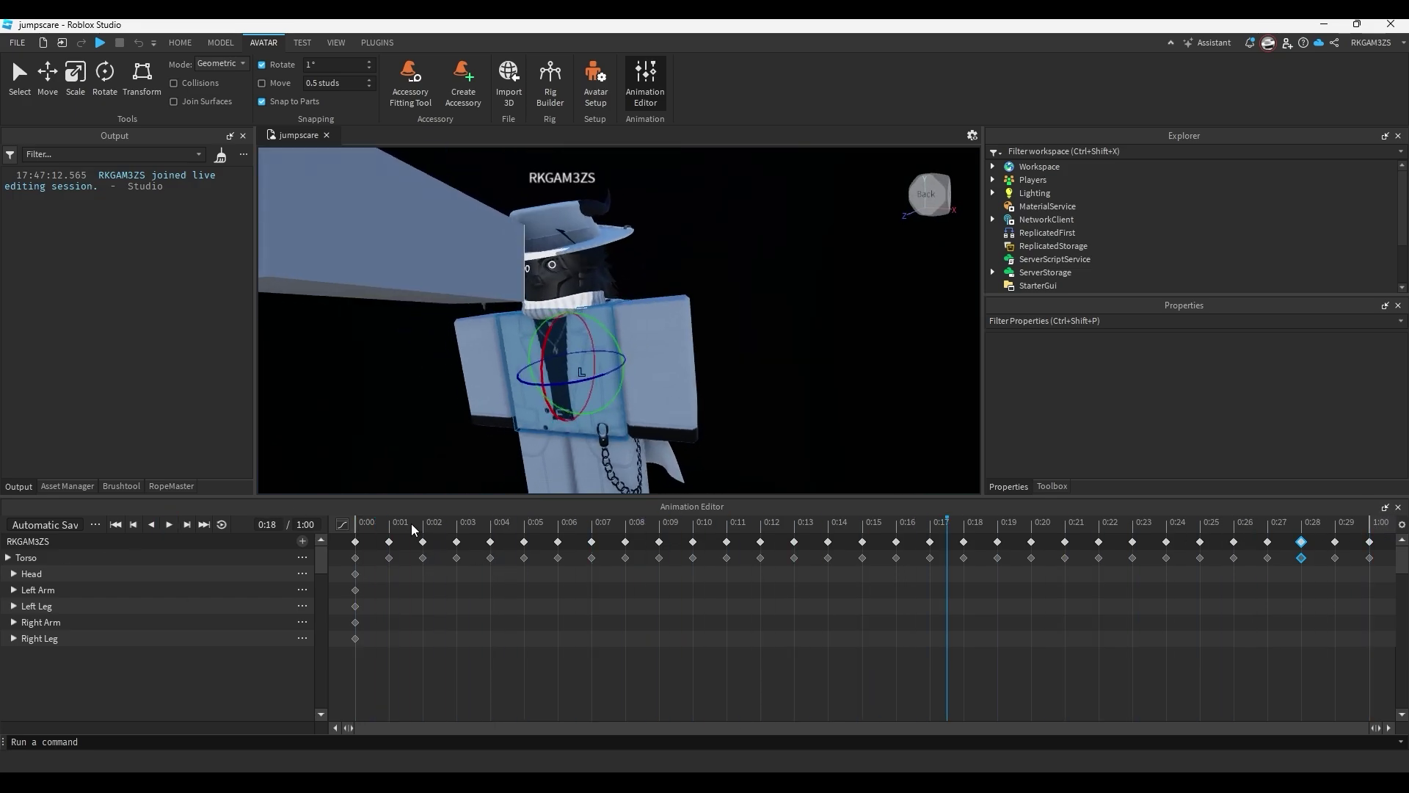
Tilt the avatar's head in a keyframe at 0:01.
{"action": "mouse_move", "coordinate": [411, 528]}
{"action": "left_mouse_down"}
{"action": "mouse_move", "coordinate": [334, 539]}
{"action": "mouse_move", "coordinate": [457, 524]}
{"action": "mouse_move", "coordinate": [425, 524]}
{"action": "left_mouse_up"}
{"action": "right_click_drag", "start_coordinate": [621, 386], "coordinate": [623, 379]}
{"action": "left_click", "coordinate": [625, 384]}
{"action": "left_click_drag", "start_coordinate": [418, 530], "coordinate": [394, 526]}
{"action": "right_click_drag", "start_coordinate": [610, 431], "coordinate": [629, 391]}
{"action": "left_click_drag", "start_coordinate": [601, 412], "coordinate": [570, 428]}
Tilt the head downward in keyframes at 0:02, 0:03 and 0:04.
{"action": "left_click", "coordinate": [420, 532]}
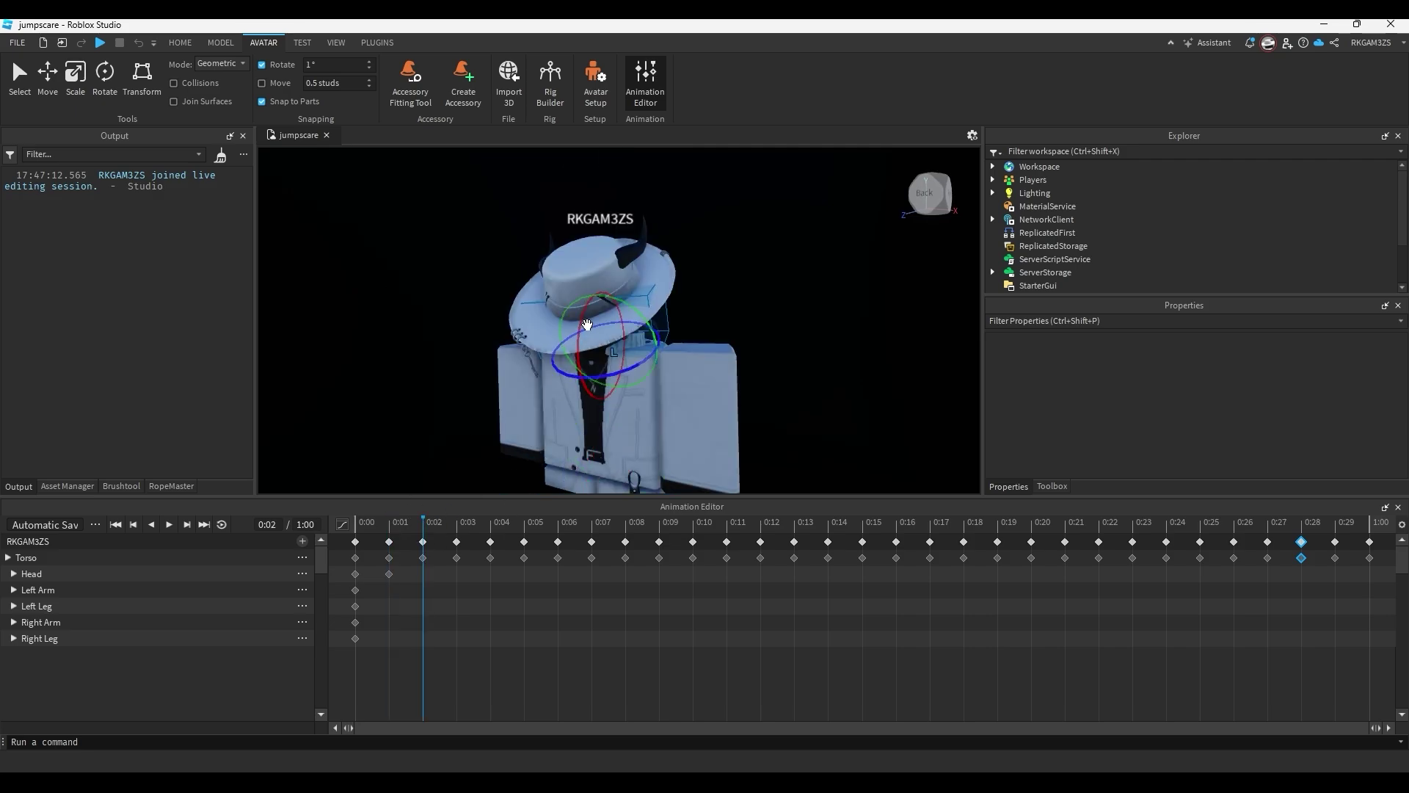
{"action": "left_click_drag", "start_coordinate": [585, 323], "coordinate": [556, 351]}
{"action": "left_click", "coordinate": [462, 521]}
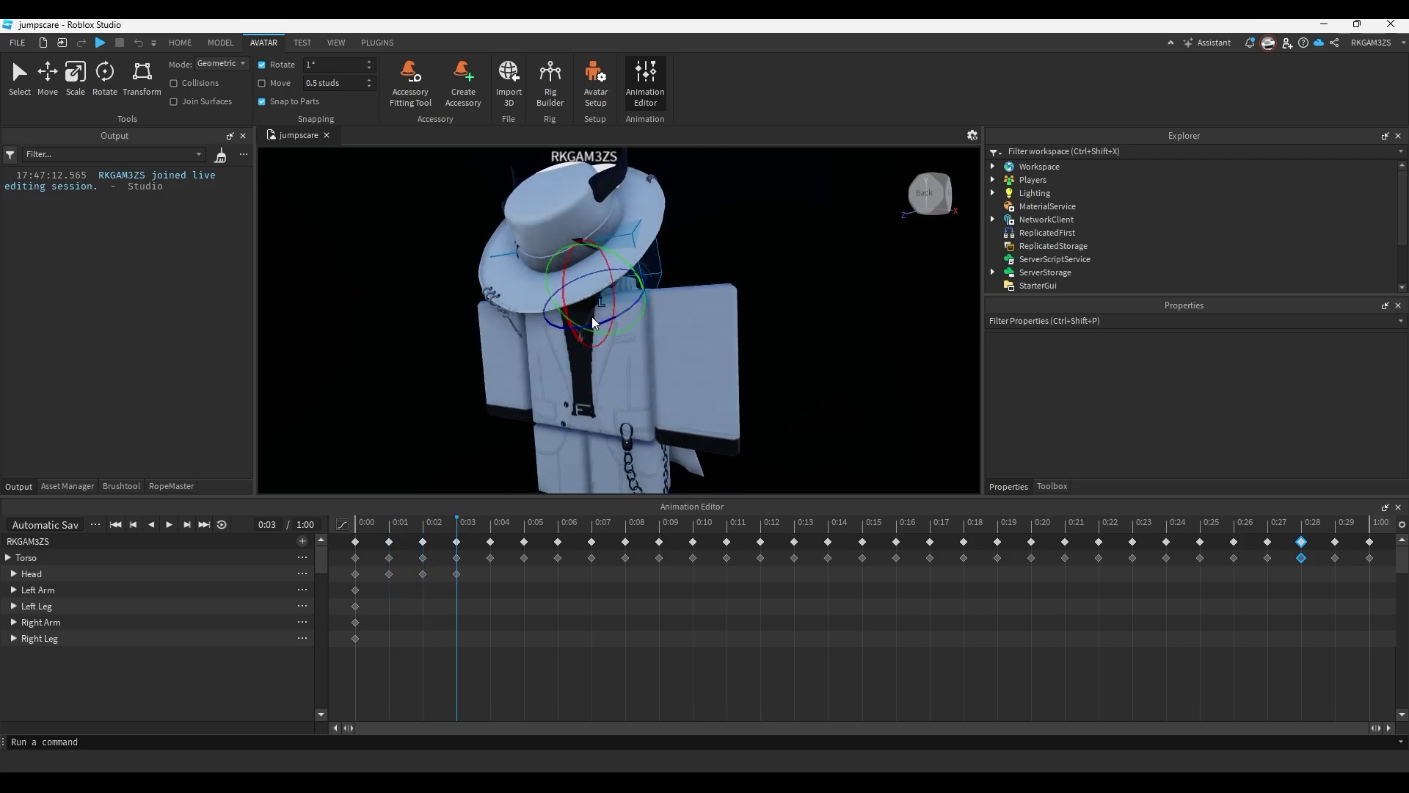
{"action": "left_click", "coordinate": [496, 525]}
{"action": "right_click_drag", "start_coordinate": [555, 253], "coordinate": [568, 176]}
{"action": "left_click_drag", "start_coordinate": [606, 300], "coordinate": [581, 319]}
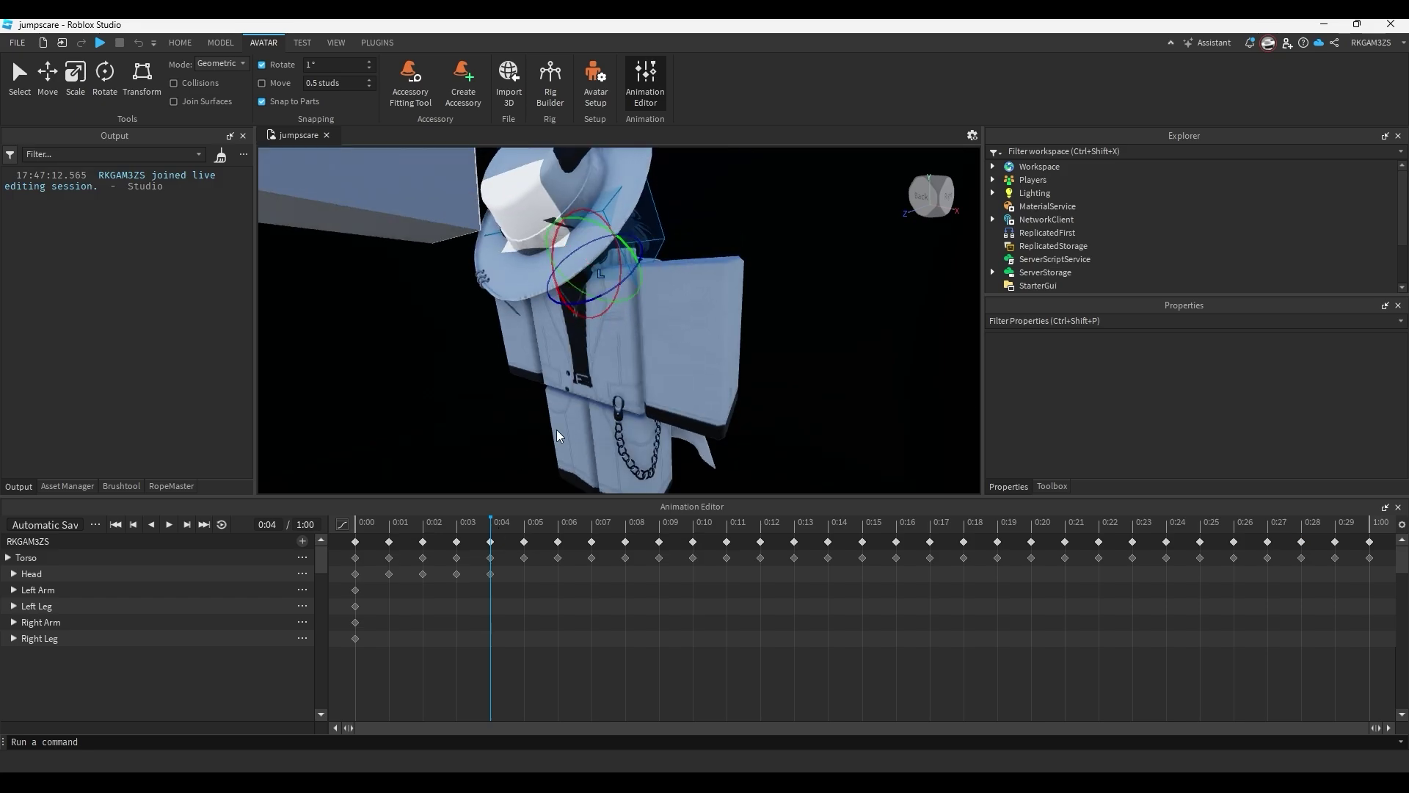
Rotate the head in front of jumpscareCam in keyframes from 0:05 to 0:11.
{"action": "left_click", "coordinate": [528, 524]}
{"action": "right_click_drag", "start_coordinate": [534, 312], "coordinate": [539, 275]}
{"action": "left_click_drag", "start_coordinate": [585, 272], "coordinate": [627, 280]}
{"action": "left_click", "coordinate": [561, 524]}
{"action": "left_click", "coordinate": [596, 524]}
{"action": "left_click", "coordinate": [628, 525]}
{"action": "left_click", "coordinate": [659, 526]}
{"action": "left_click", "coordinate": [698, 527]}
{"action": "key", "text": "Right"}
Copy the head keyframes from 0:06 to 0:10, paste them from 0:12 through 1:00 and play the animation back.
{"action": "left_click_drag", "start_coordinate": [752, 593], "coordinate": [554, 570]}
{"action": "left_click_drag", "start_coordinate": [705, 596], "coordinate": [528, 567]}
{"action": "left_click", "coordinate": [766, 523]}
{"action": "key", "text": "ctrl+v"}
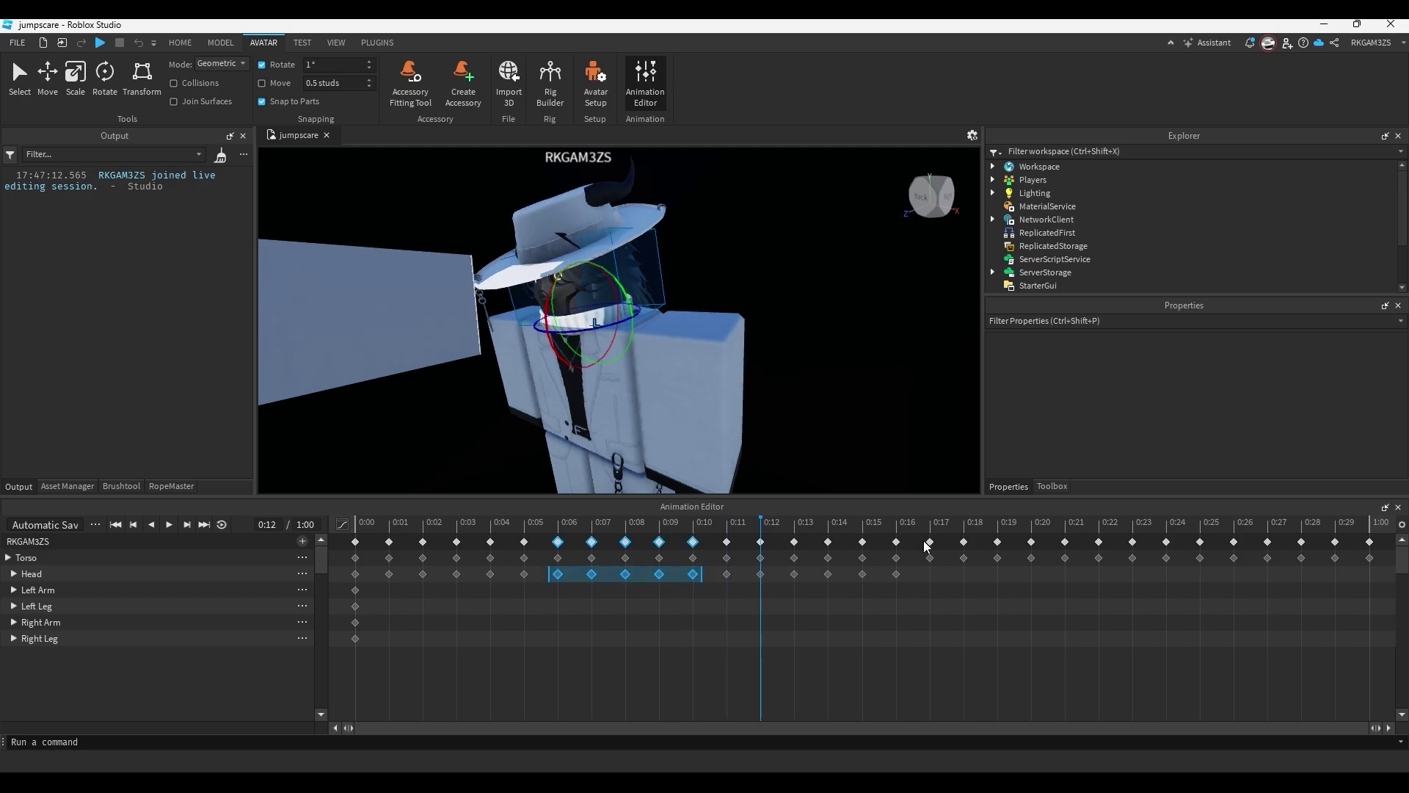
{"action": "left_click", "coordinate": [936, 522]}
{"action": "key", "text": "ctrl+v"}
{"action": "left_click_drag", "start_coordinate": [490, 530], "coordinate": [379, 531]}
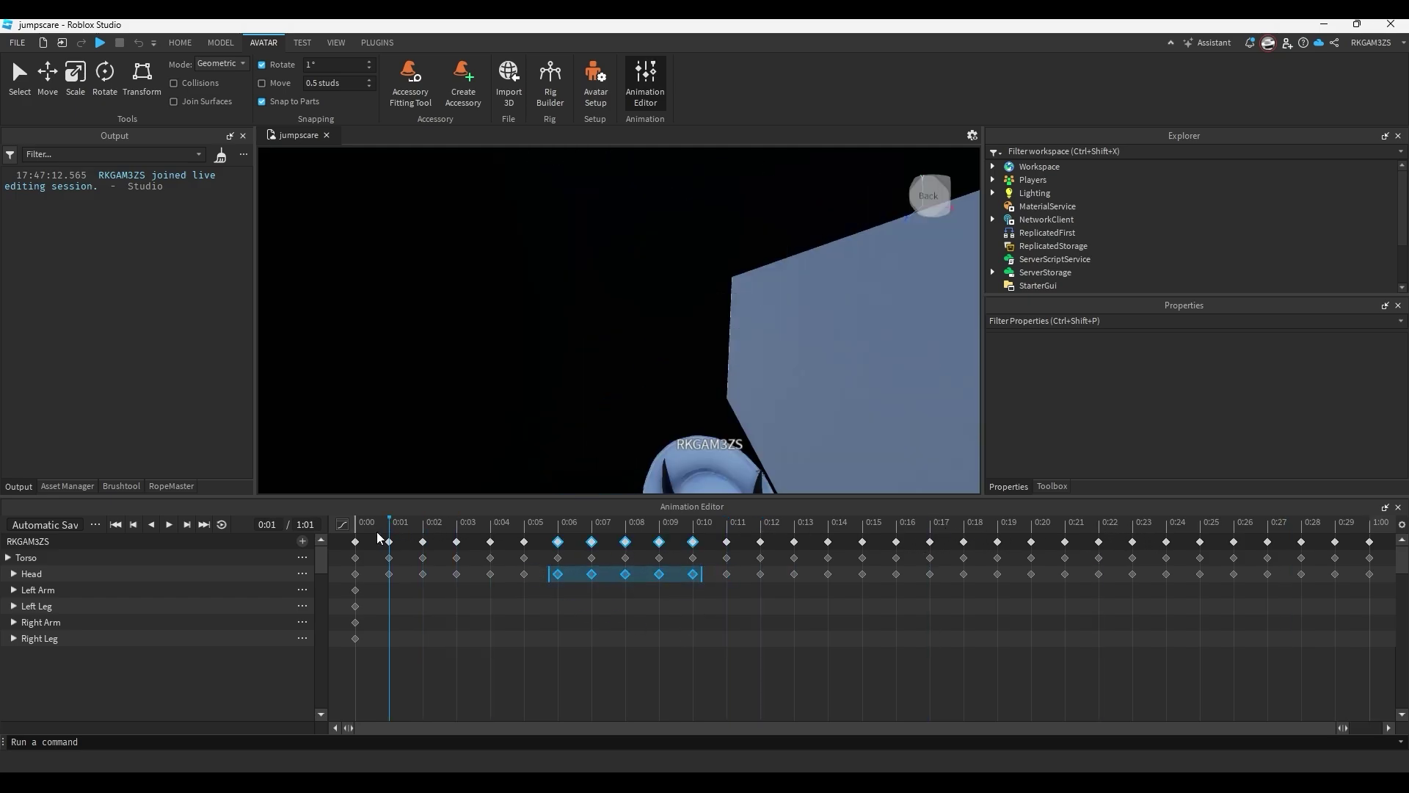
{"action": "right_click_drag", "start_coordinate": [493, 410], "coordinate": [563, 404]}
{"action": "key", "text": "space"}
{"action": "key", "text": "space"}
Raise the avatar's right arm in a keyframe at 0:04.
{"action": "scroll", "coordinate": [546, 398], "scroll_direction": "down", "scroll_amount": 5}
{"action": "scroll", "coordinate": [561, 403], "scroll_direction": "up", "scroll_amount": 3}
{"action": "left_click", "coordinate": [640, 343]}
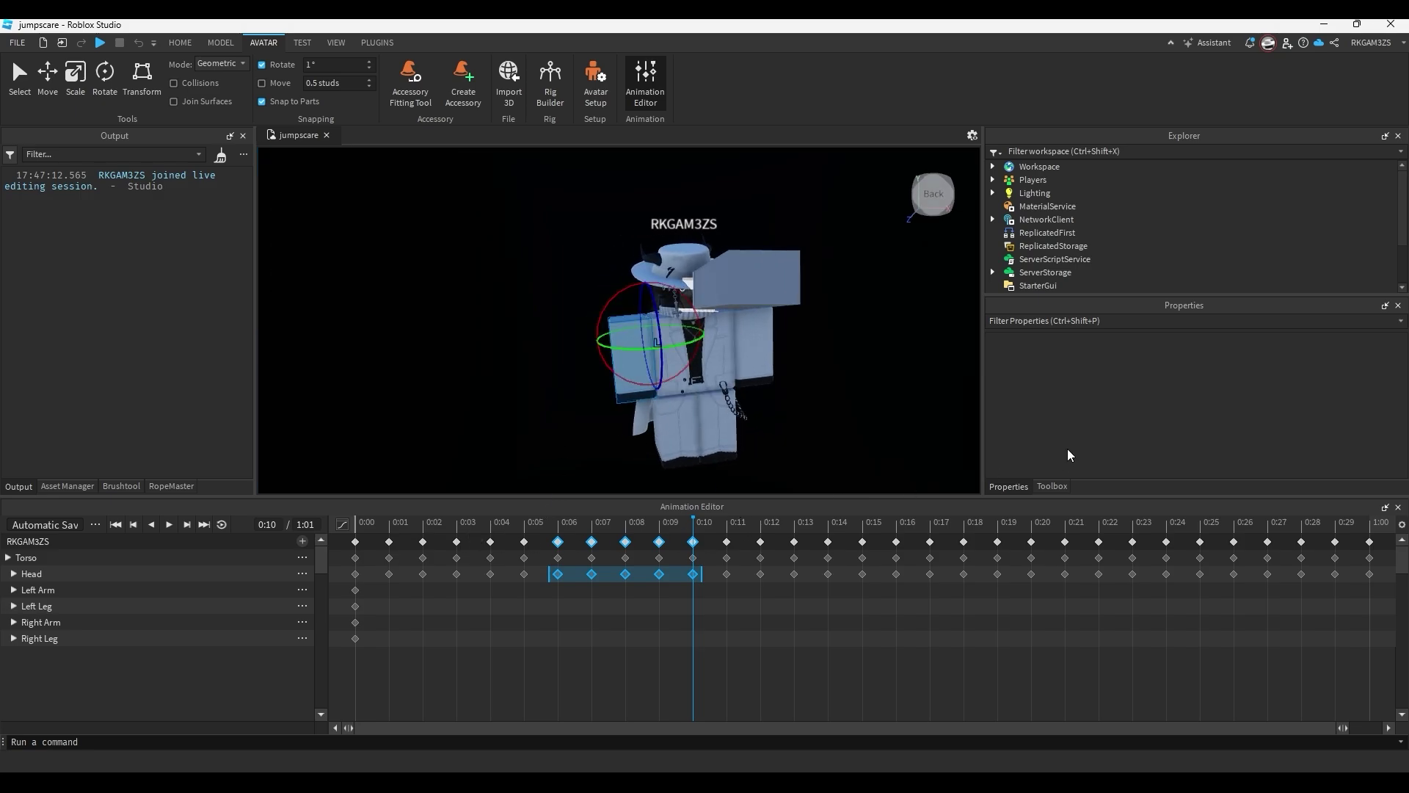
{"action": "scroll", "coordinate": [817, 324], "scroll_direction": "up", "scroll_amount": 4}
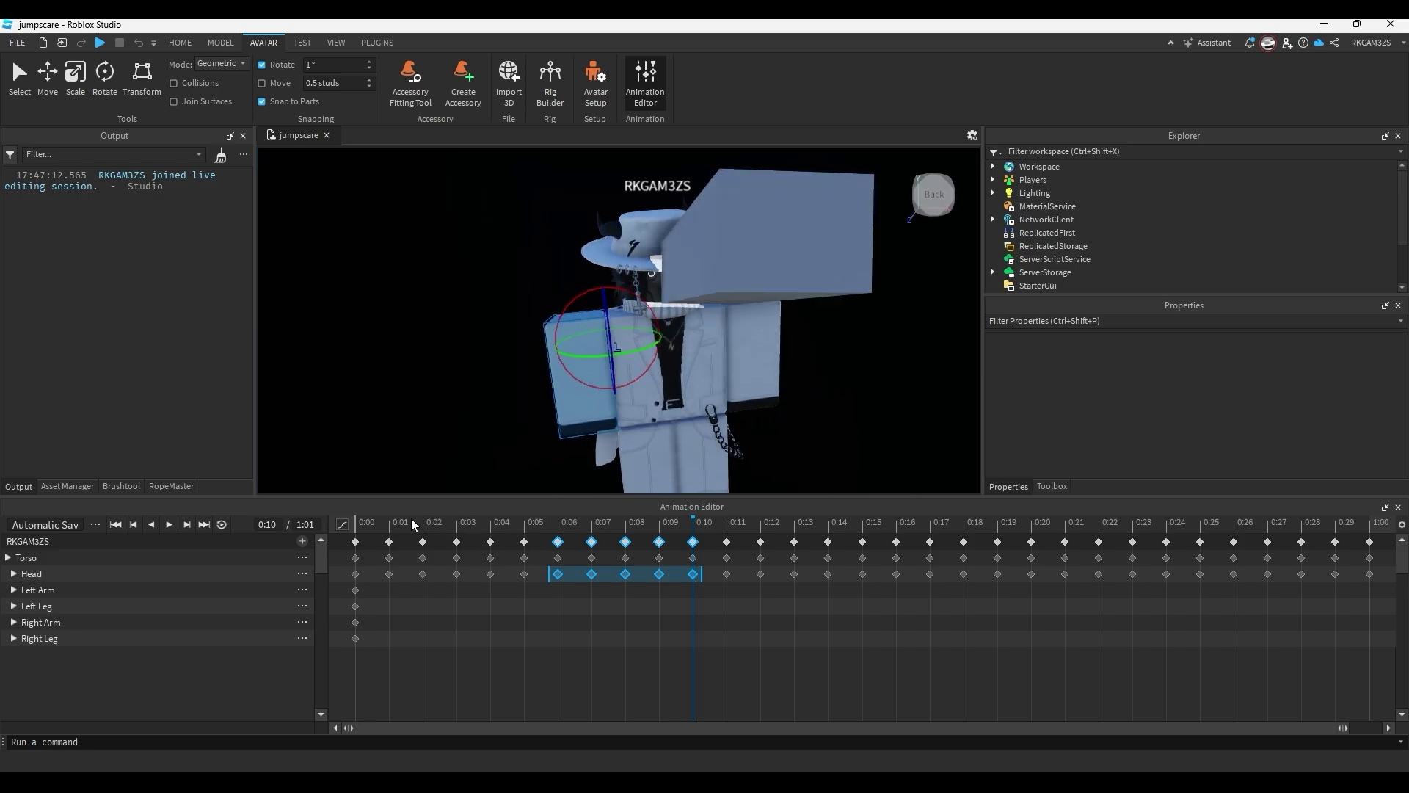
{"action": "left_click", "coordinate": [491, 523]}
{"action": "mouse_move", "coordinate": [621, 301]}
{"action": "left_mouse_down"}
{"action": "mouse_move", "coordinate": [626, 318]}
{"action": "mouse_move", "coordinate": [623, 278]}
{"action": "mouse_move", "coordinate": [624, 312]}
{"action": "left_mouse_up"}
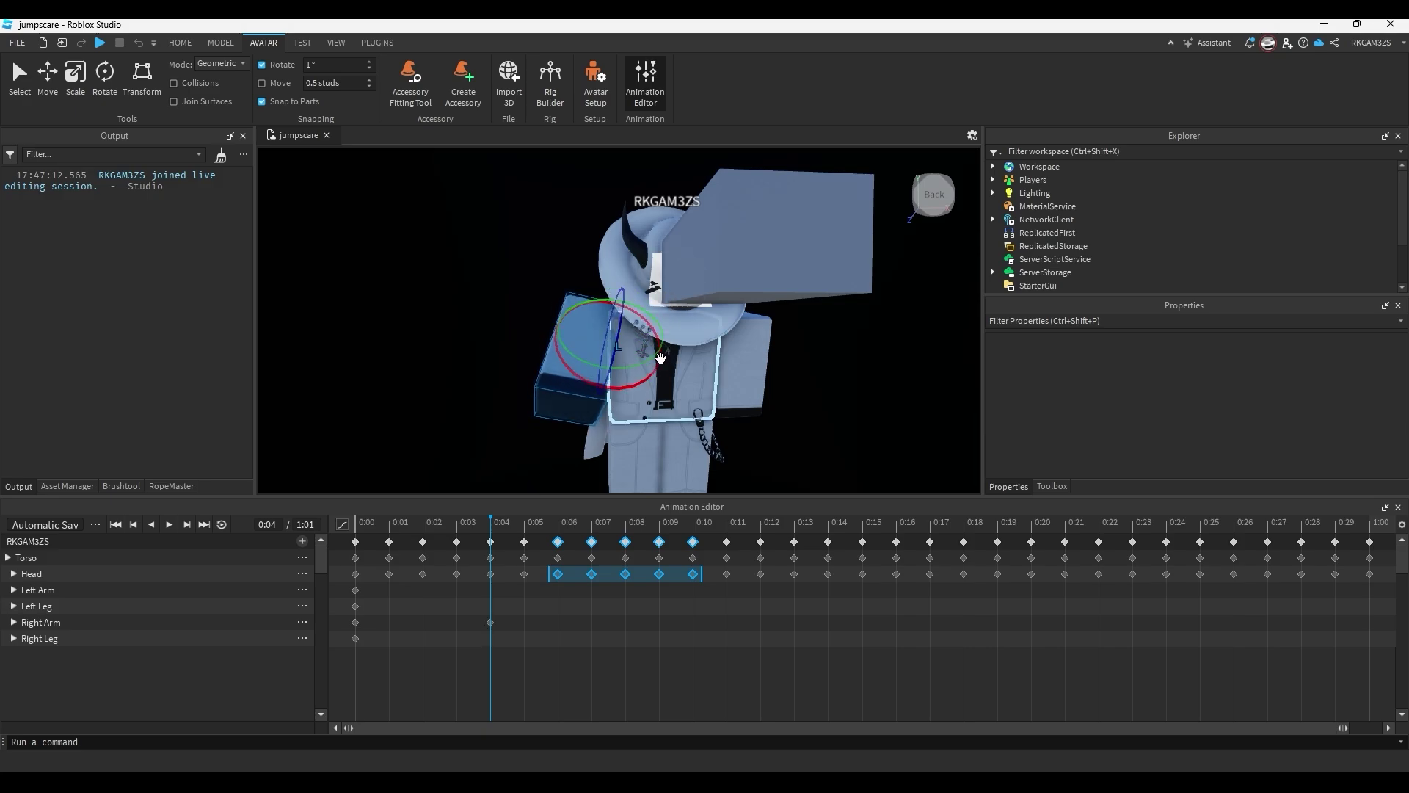
{"action": "left_click_drag", "start_coordinate": [661, 357], "coordinate": [670, 361]}
Raise the left arm at 0:04 and pose both arms reaching forward at 0:06.
{"action": "left_click", "coordinate": [769, 379]}
{"action": "left_click", "coordinate": [728, 370]}
{"action": "left_click_drag", "start_coordinate": [737, 328], "coordinate": [721, 301]}
{"action": "left_click", "coordinate": [559, 522]}
{"action": "left_click", "coordinate": [569, 367]}
{"action": "right_click_drag", "start_coordinate": [624, 333], "coordinate": [612, 323]}
{"action": "scroll", "coordinate": [613, 322], "scroll_direction": "up", "scroll_amount": 2}
{"action": "left_click_drag", "start_coordinate": [577, 332], "coordinate": [586, 287]}
Play the animation from the start and examine the arm and head movement from several distances.
{"action": "left_click_drag", "start_coordinate": [491, 521], "coordinate": [355, 523]}
{"action": "scroll", "coordinate": [359, 396], "scroll_direction": "down", "scroll_amount": 5}
{"action": "right_click_drag", "start_coordinate": [653, 328], "coordinate": [688, 323]}
{"action": "scroll", "coordinate": [689, 322], "scroll_direction": "up", "scroll_amount": 2}
{"action": "key", "text": "space"}
{"action": "scroll", "coordinate": [688, 323], "scroll_direction": "up", "scroll_amount": 5}
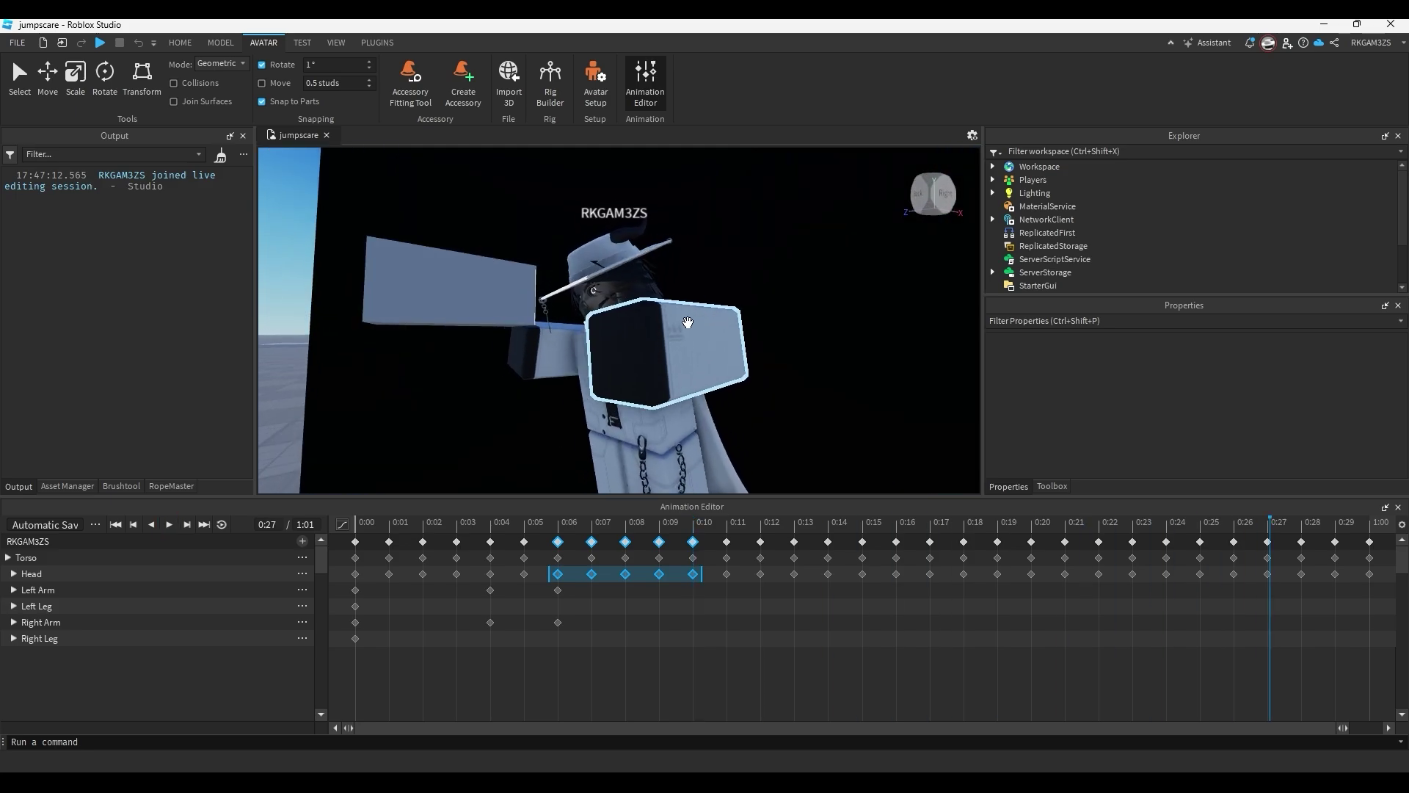
{"action": "scroll", "coordinate": [783, 356], "scroll_direction": "down", "scroll_amount": 5}
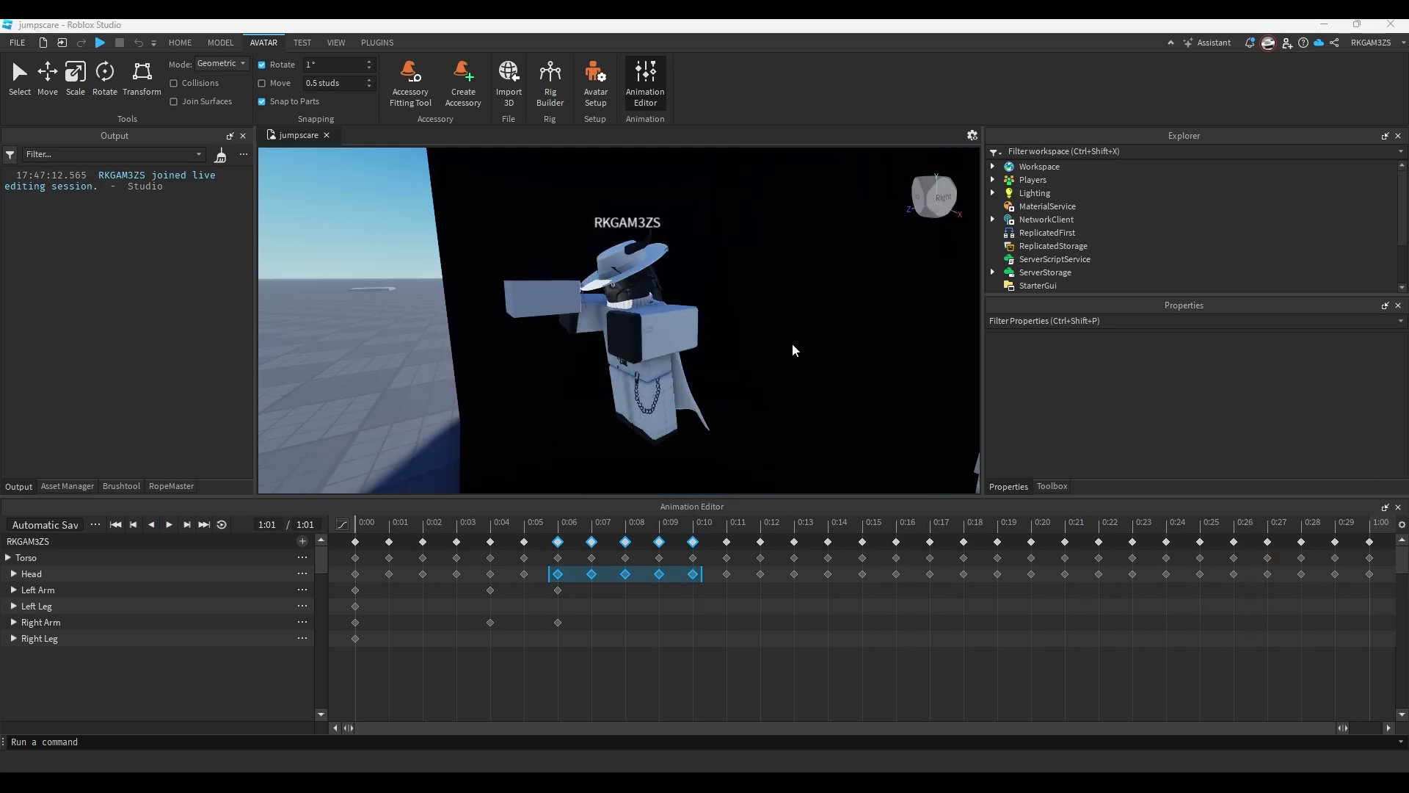
{"action": "scroll", "coordinate": [783, 349], "scroll_direction": "up", "scroll_amount": 5}
Set the animation's priority to Action.
{"action": "left_click", "coordinate": [95, 524]}
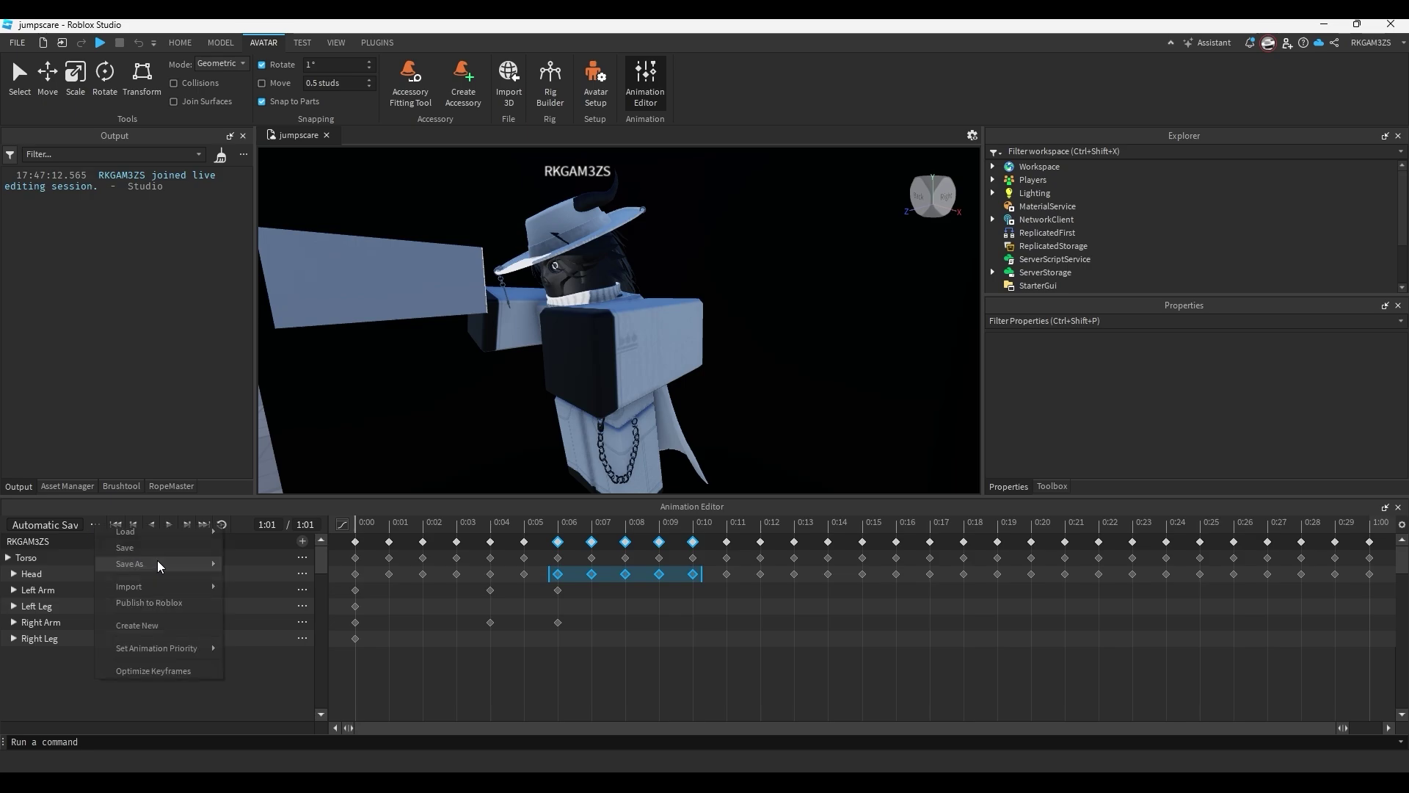
{"action": "mouse_move", "coordinate": [198, 653]}
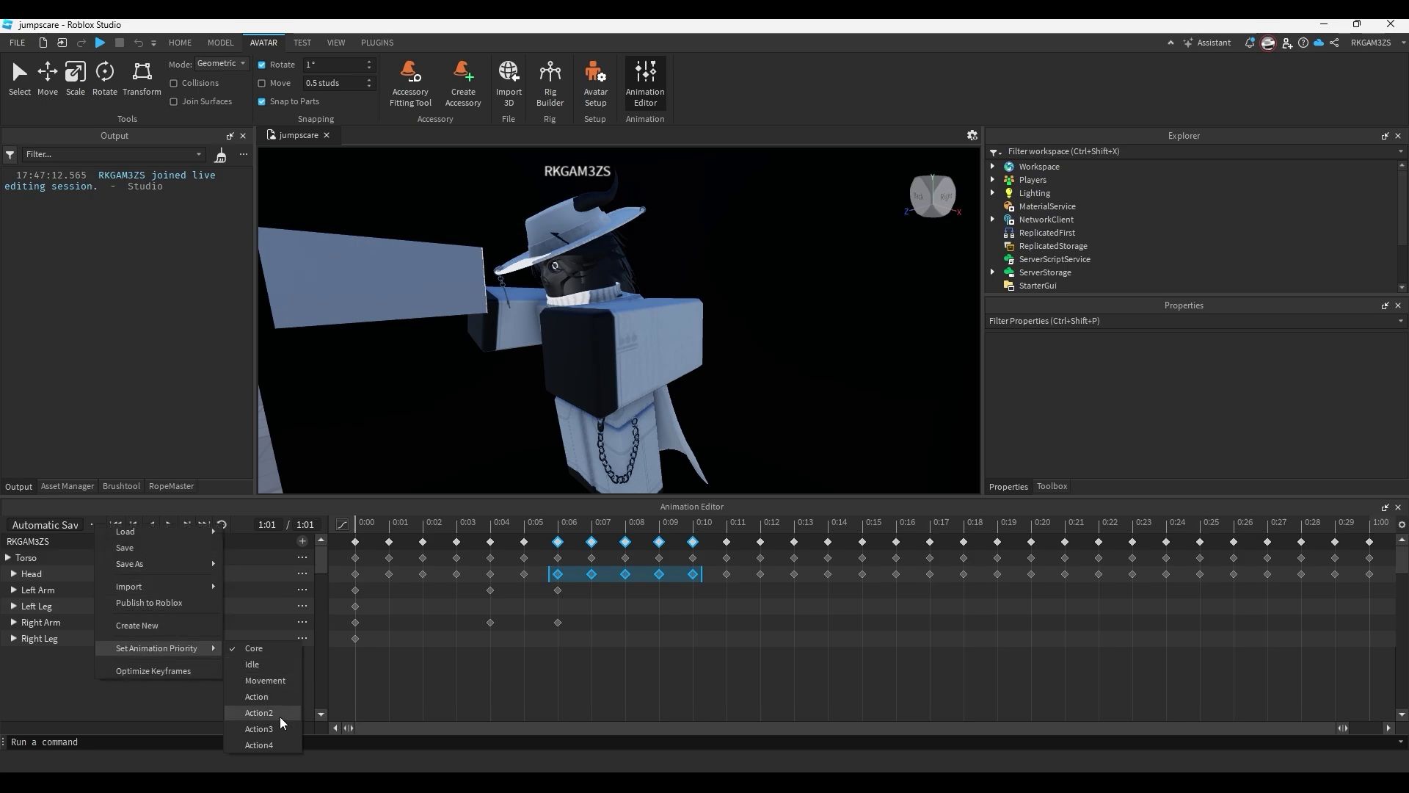
{"action": "left_click", "coordinate": [258, 712]}
Publish the animation to Roblox with the title "rk jumpscare".
{"action": "left_click", "coordinate": [94, 523]}
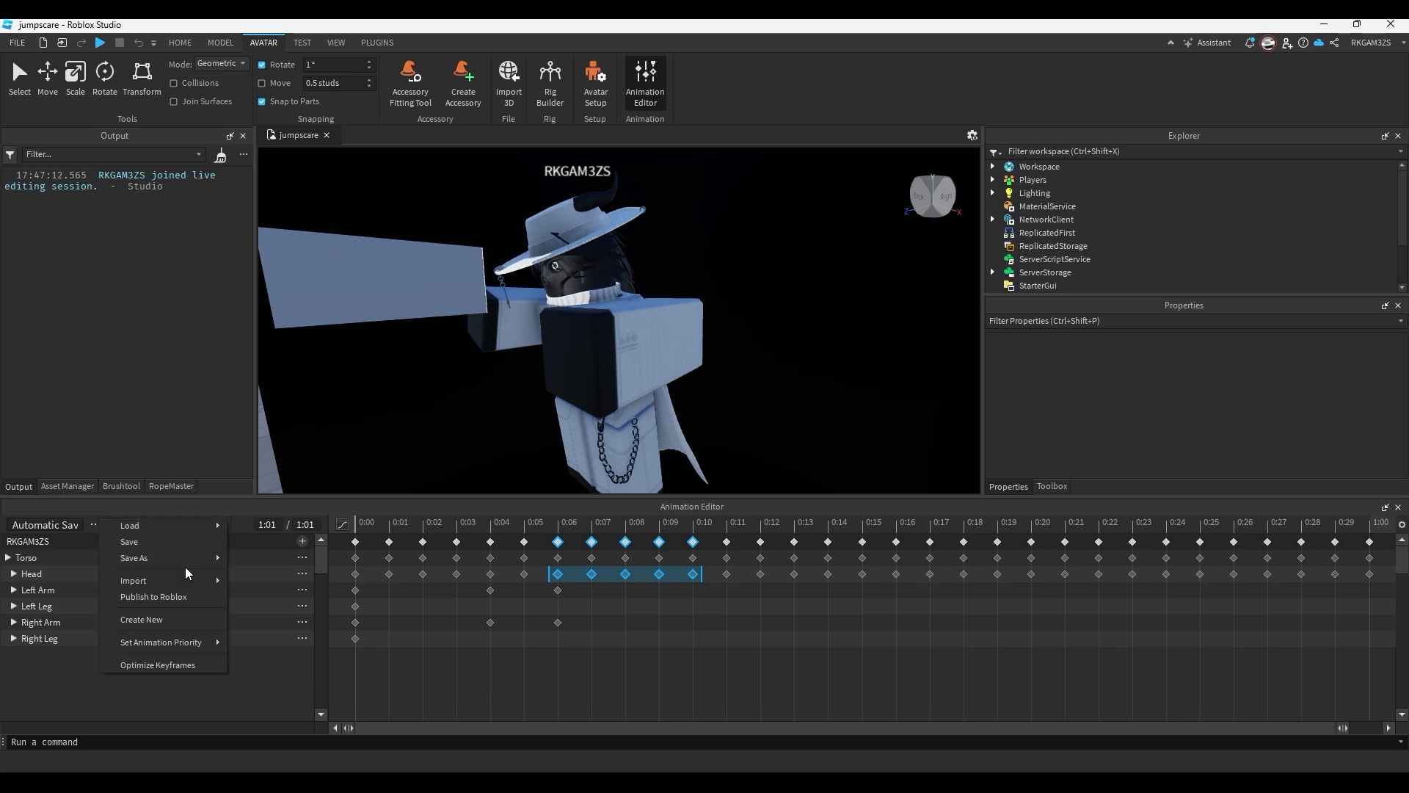
{"action": "left_click", "coordinate": [186, 597]}
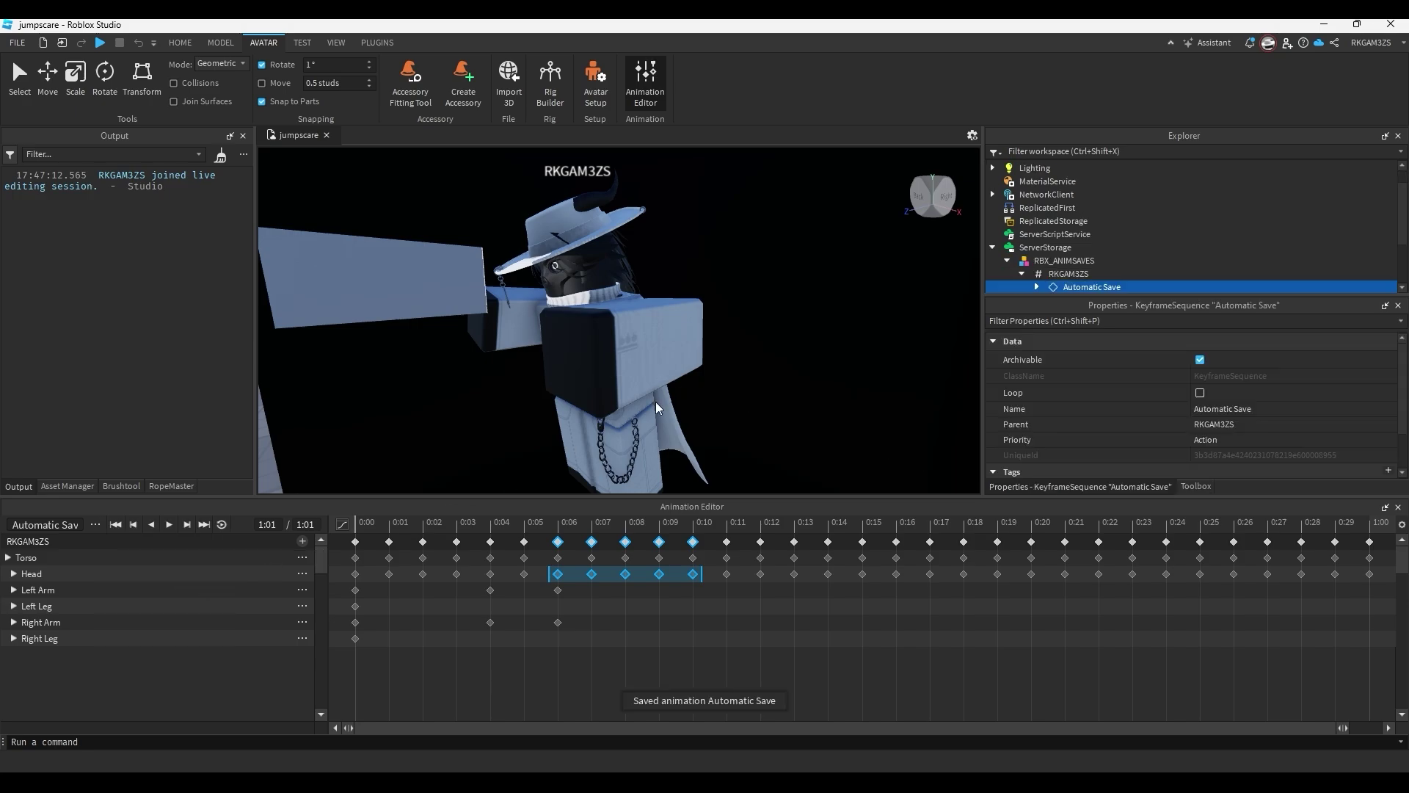
{"action": "left_click_drag", "start_coordinate": [729, 117], "coordinate": [571, 118]}
{"action": "type", "text": "rk jumpscare"}
{"action": "left_click", "coordinate": [1020, 694]}
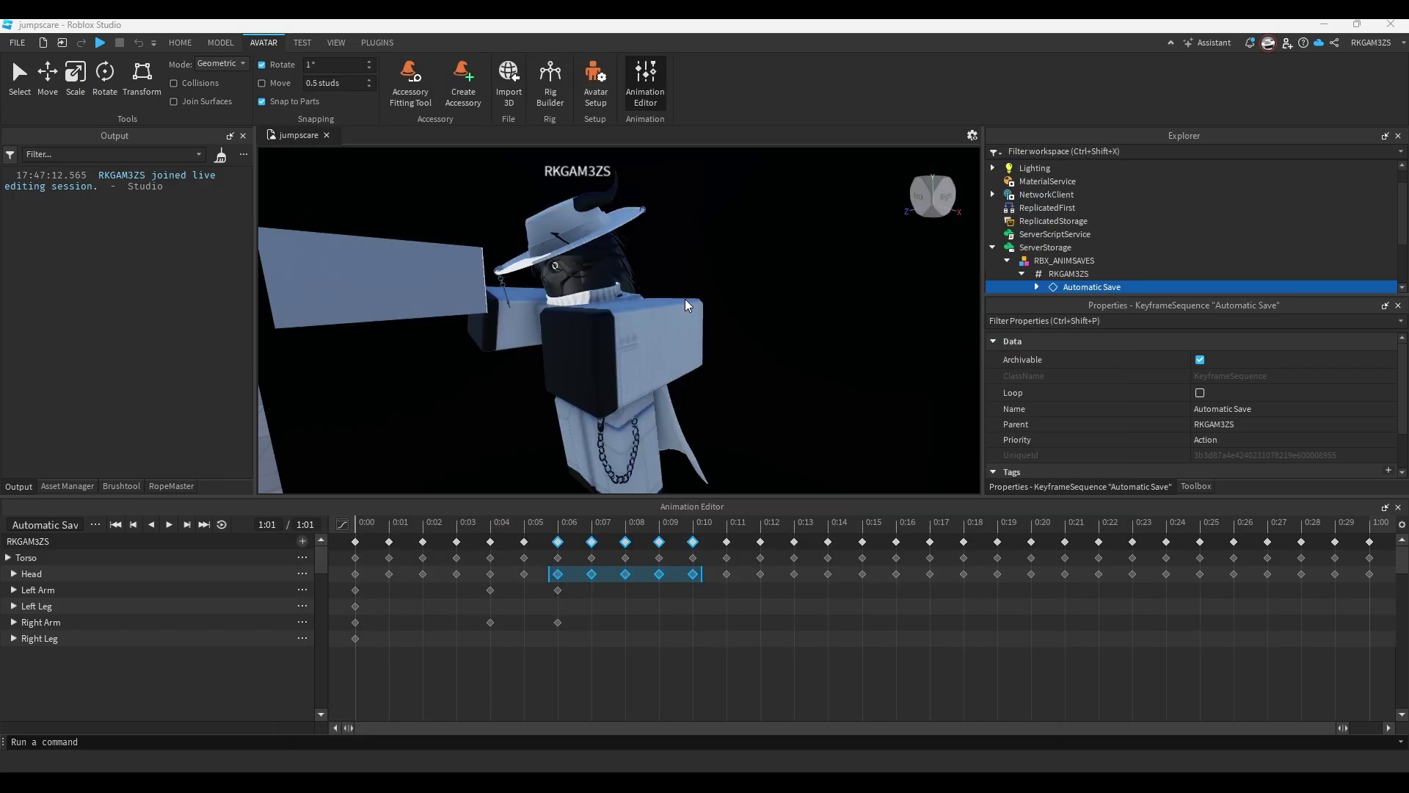
Save the avatar's animation and close the Animation Editor.
{"action": "scroll", "coordinate": [630, 337], "scroll_direction": "down", "scroll_amount": 5}
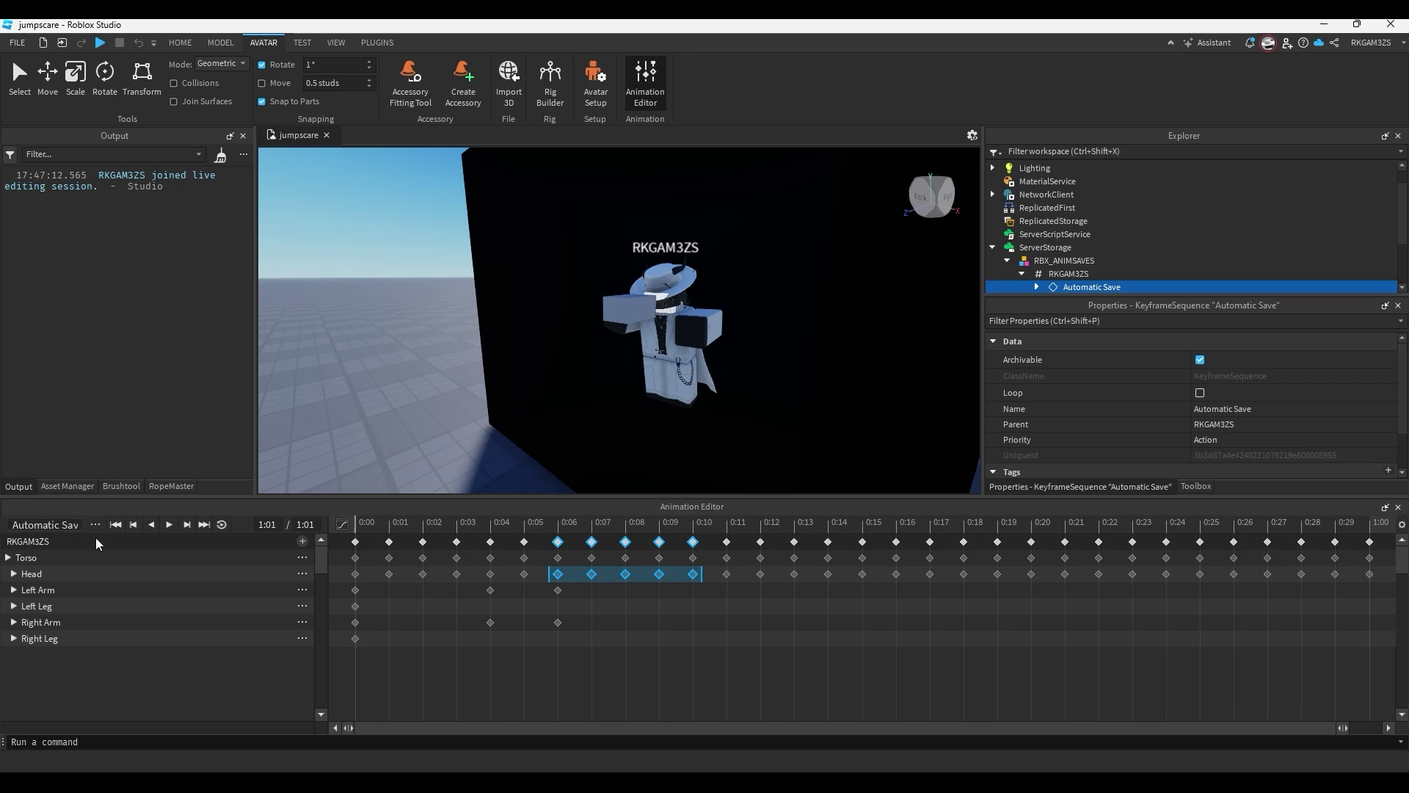
{"action": "left_click", "coordinate": [123, 552]}
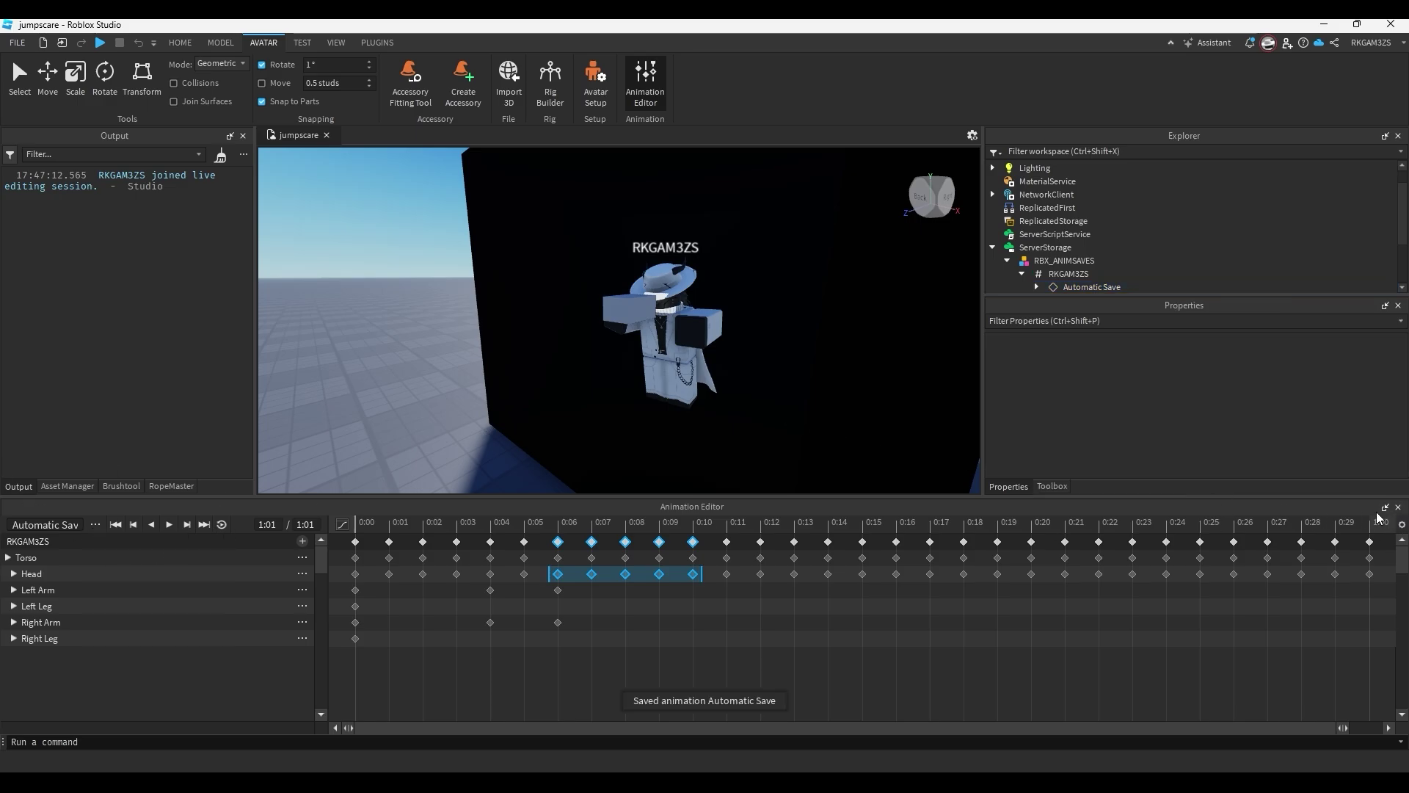
{"action": "left_click", "coordinate": [1398, 506]}
Add a folder named jumpscareAnimations to ReplicatedStorage.
{"action": "left_click", "coordinate": [1144, 243]}
{"action": "left_click", "coordinate": [1096, 246]}
{"action": "left_click", "coordinate": [1057, 301]}
{"action": "left_click", "coordinate": [1294, 502]}
{"action": "type", "text": "jumpscareAnimations"}
{"action": "key", "text": "Return"}
{"action": "left_click", "coordinate": [1124, 259]}
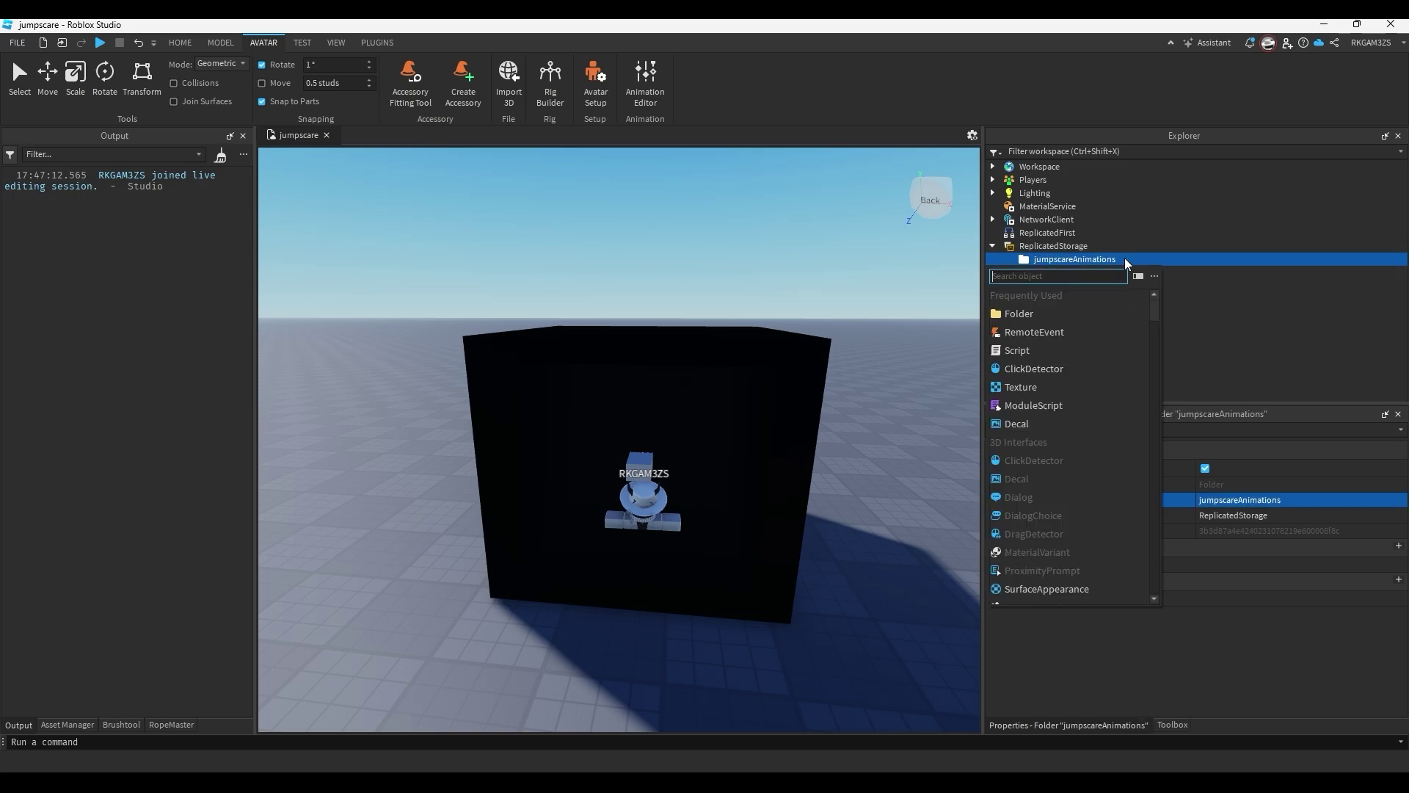
{"action": "type", "text": "ani"}
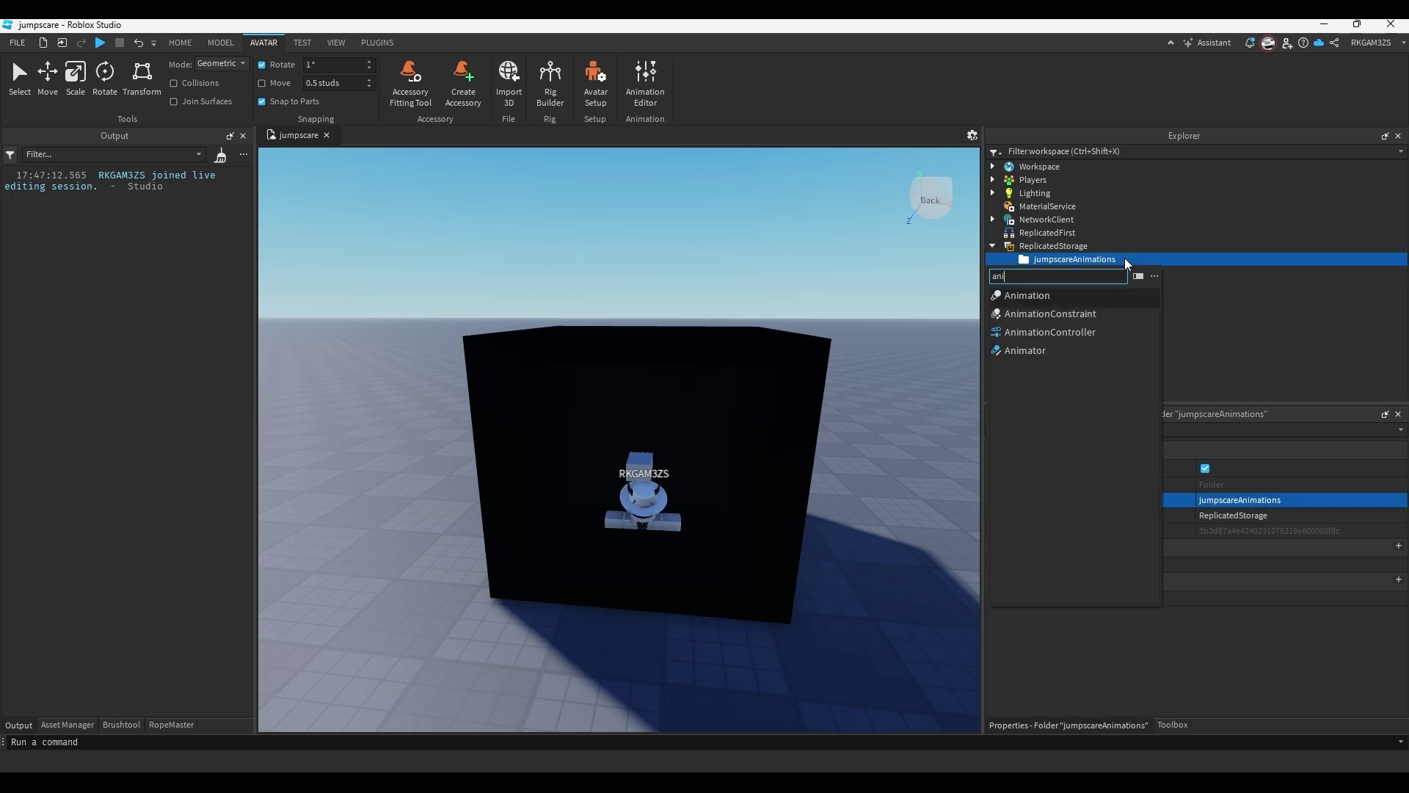
{"action": "left_click", "coordinate": [1052, 296]}
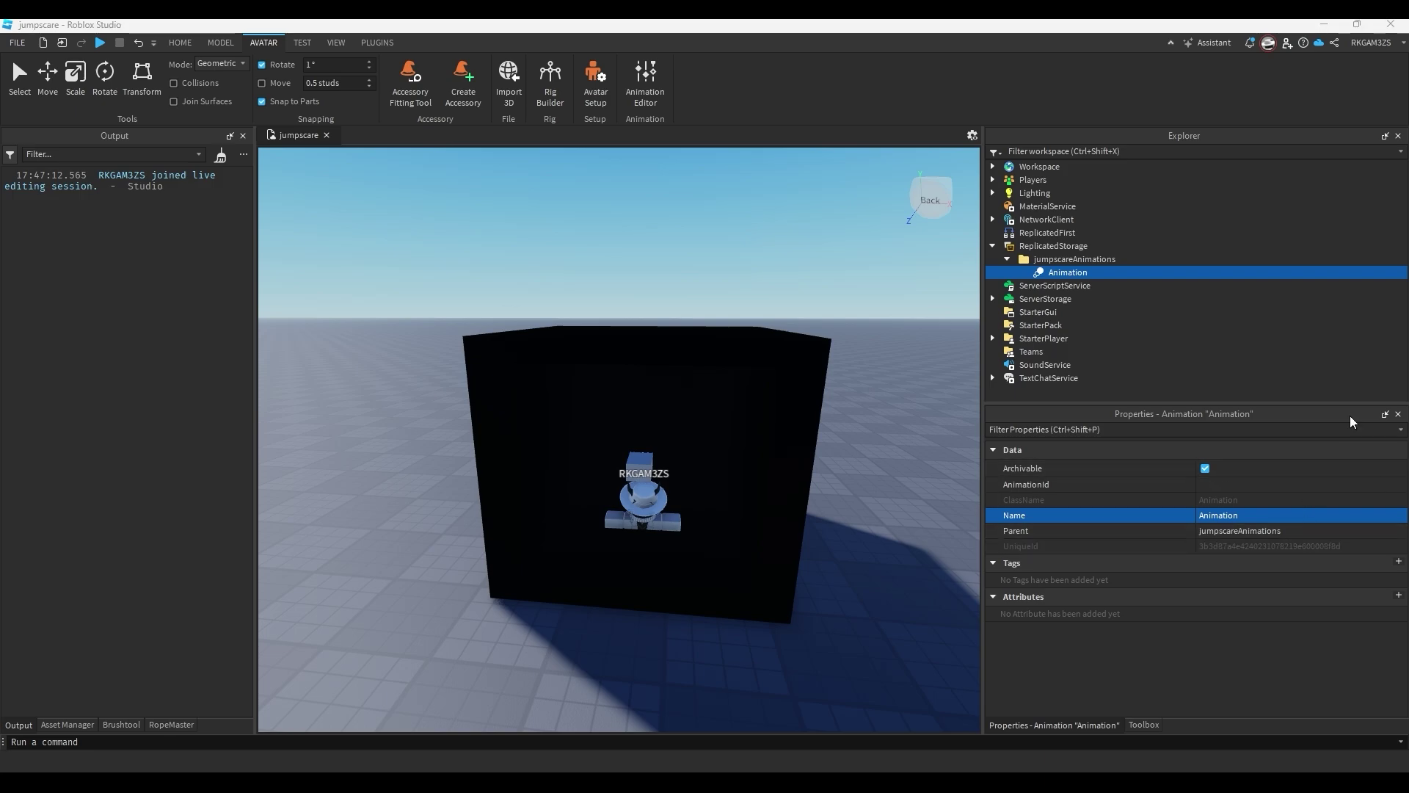
{"action": "left_click", "coordinate": [1251, 486]}
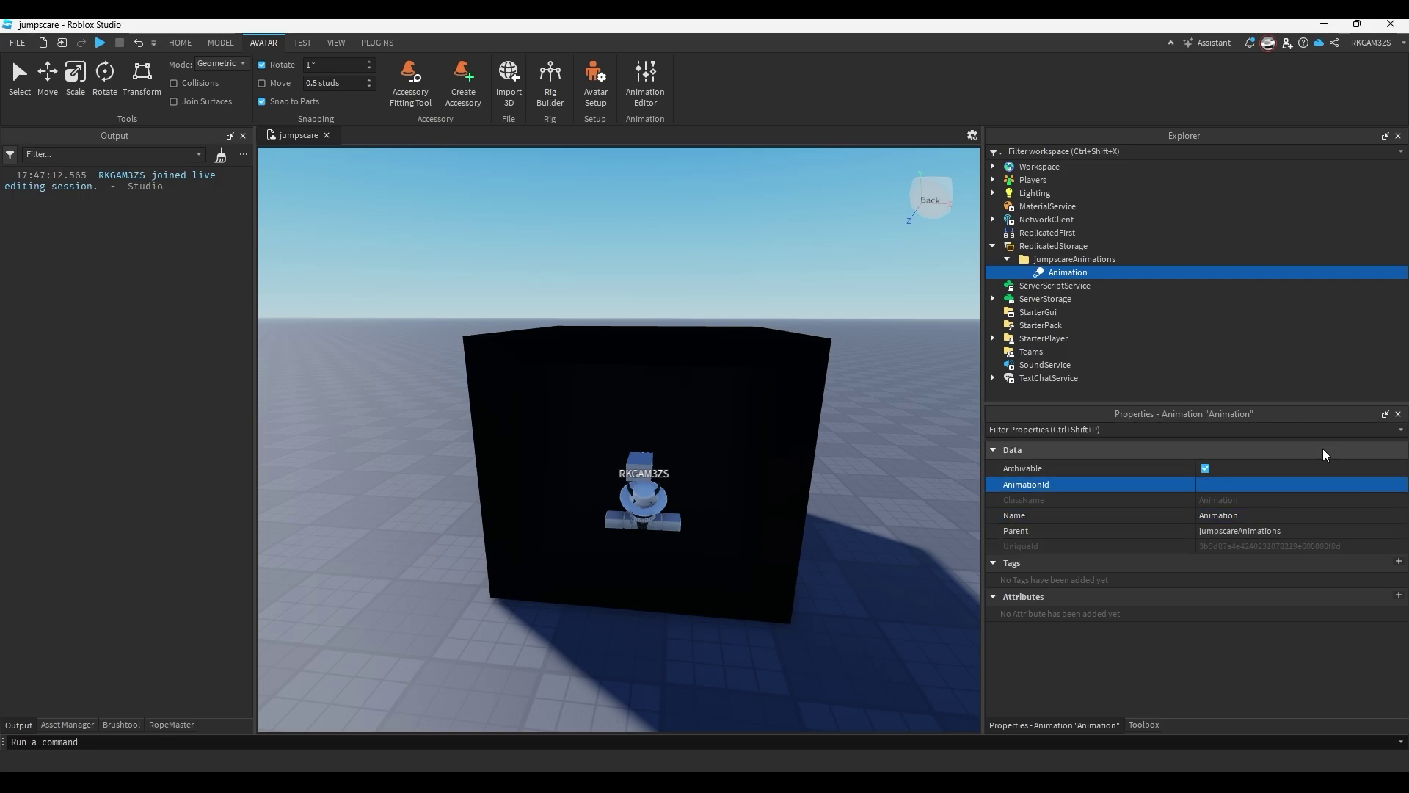
{"action": "key", "text": "ctrl+v"}
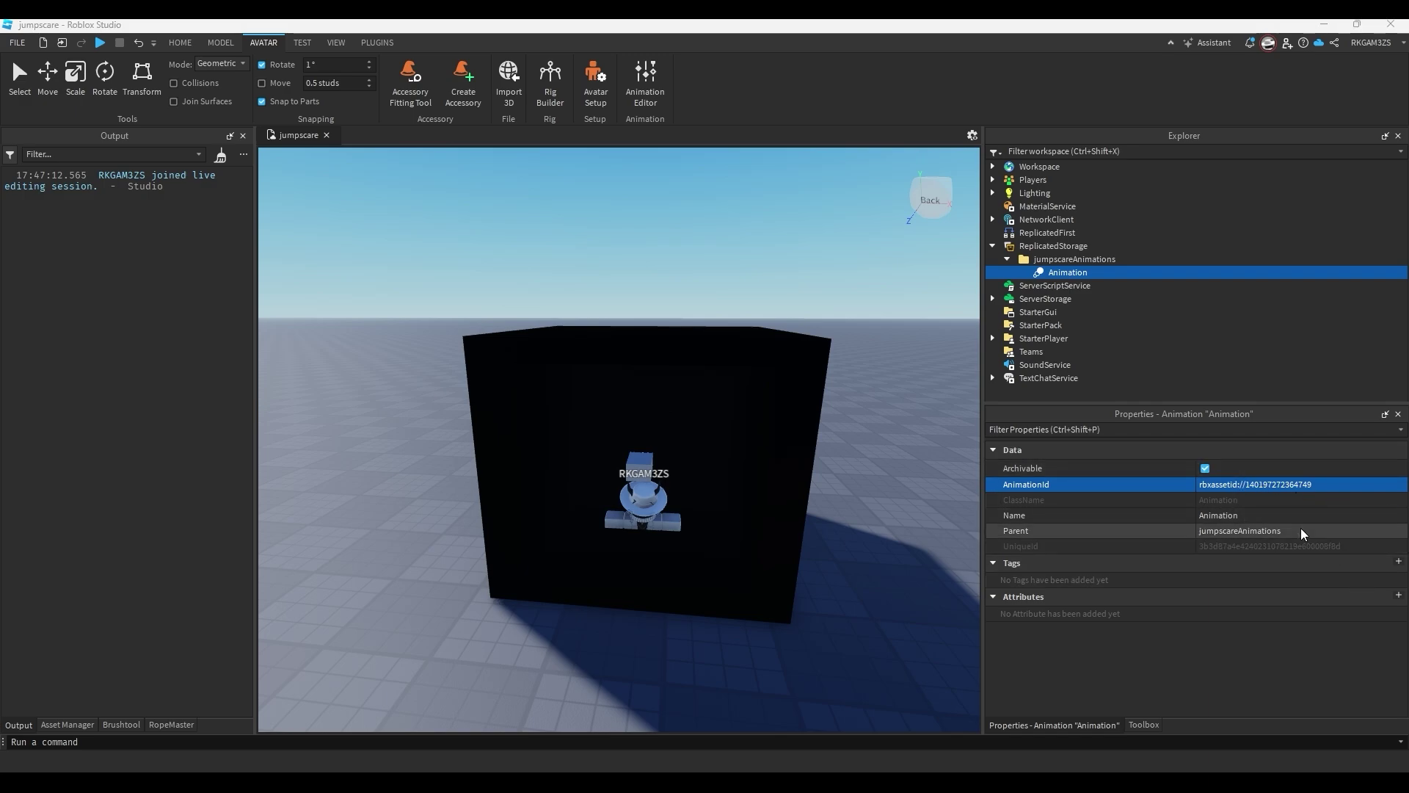
Rename the Animation object as rkJumpscare.
{"action": "left_click", "coordinate": [1254, 514]}
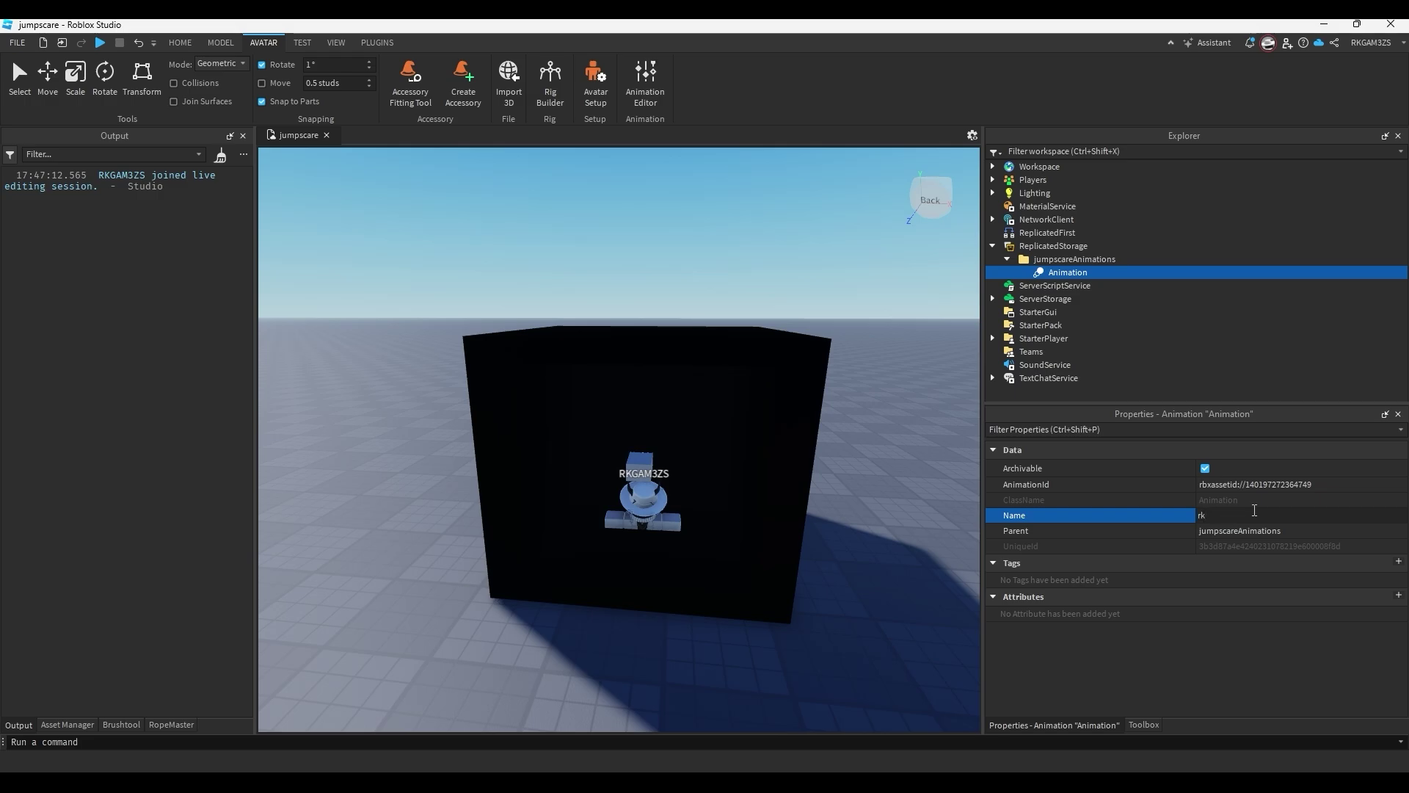
{"action": "type", "text": "rkJumpscare"}
{"action": "key", "text": "Return"}
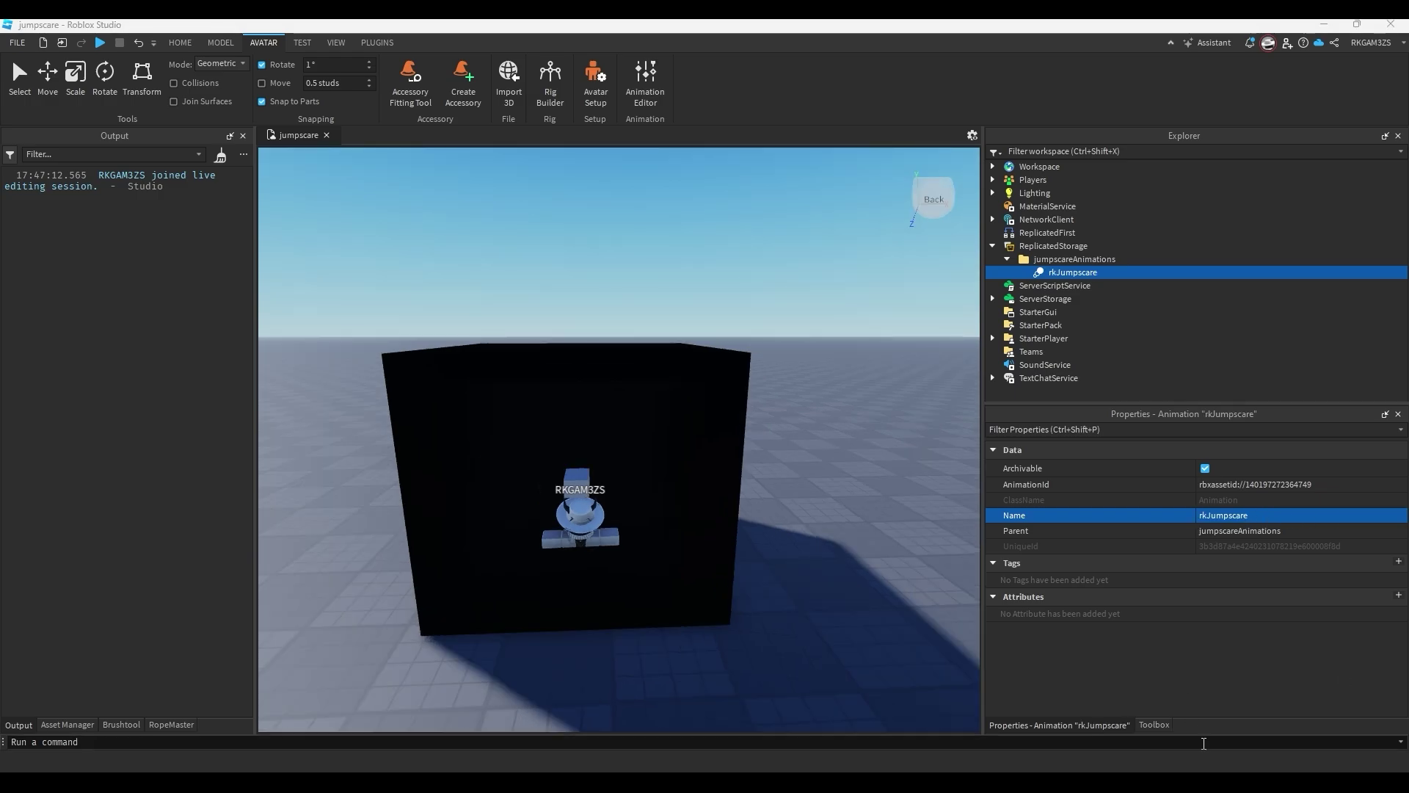
Search the Creator Store audio for "jumpscare sound", insert the 0:05 "Jumpscare sound" and move it into StarterGui.
{"action": "left_click", "coordinate": [1154, 725]}
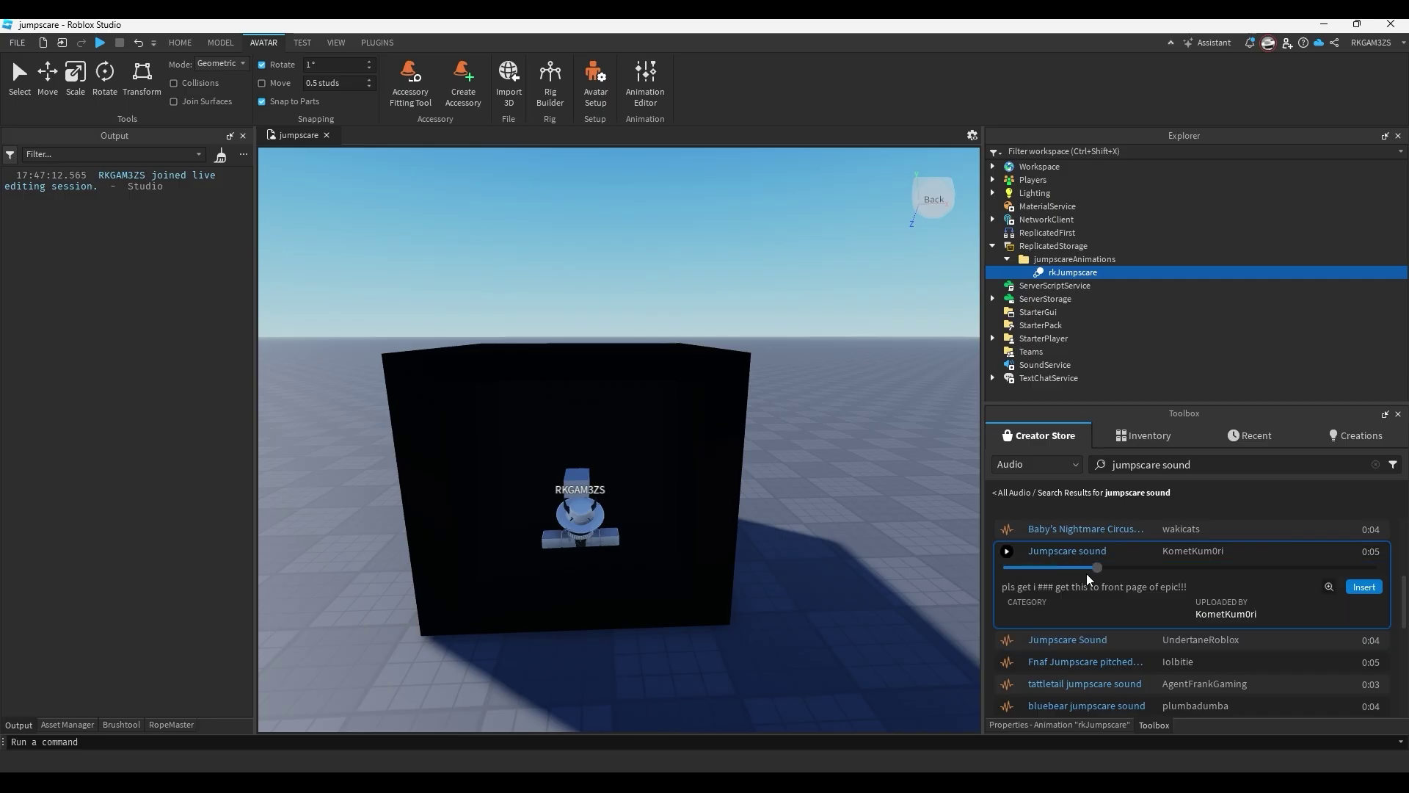
{"action": "left_click_drag", "start_coordinate": [1091, 556], "coordinate": [944, 559]}
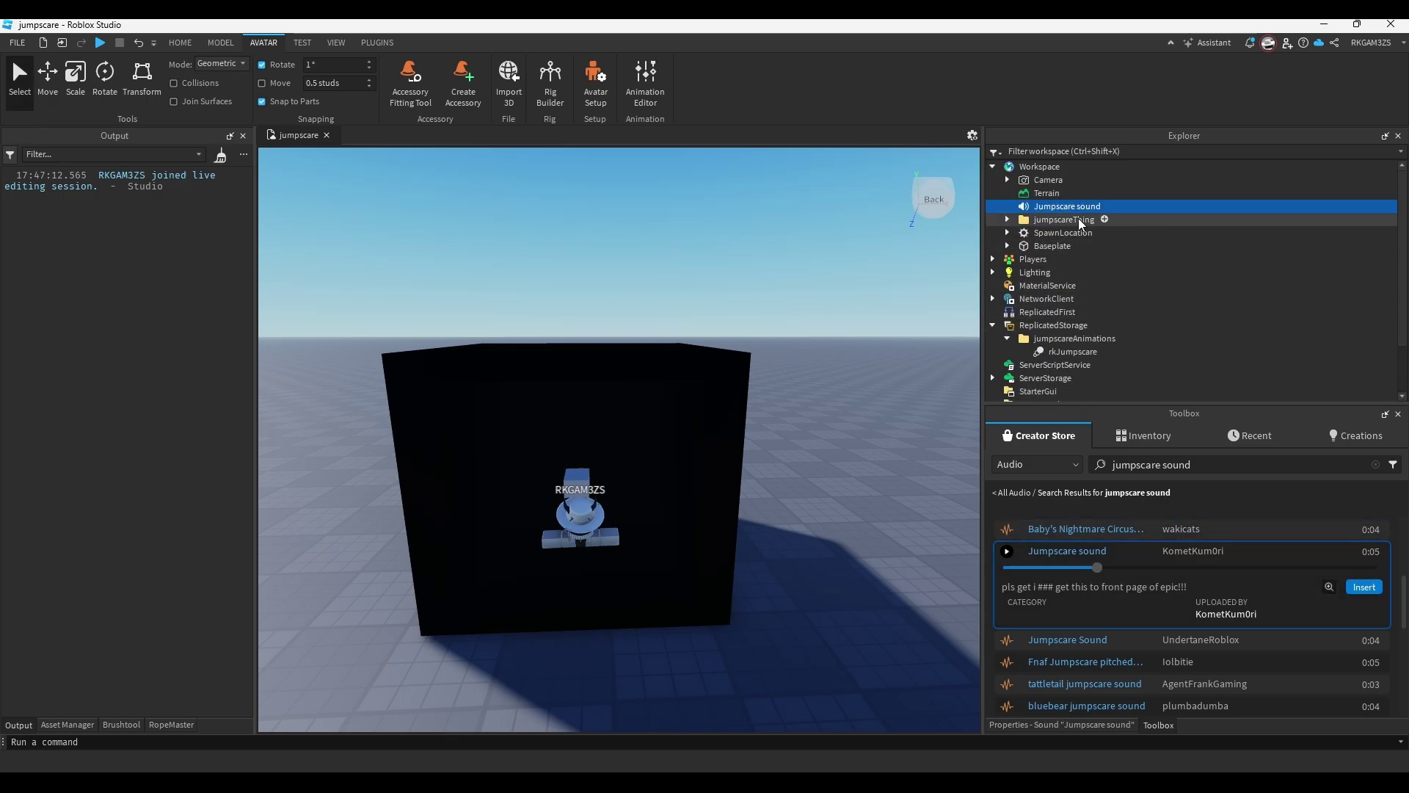
{"action": "left_click_drag", "start_coordinate": [1057, 207], "coordinate": [1042, 317]}
Rename the sound as jumpscareNoise and select StarterGui.
{"action": "left_click", "coordinate": [1062, 725]}
{"action": "left_click", "coordinate": [1243, 496]}
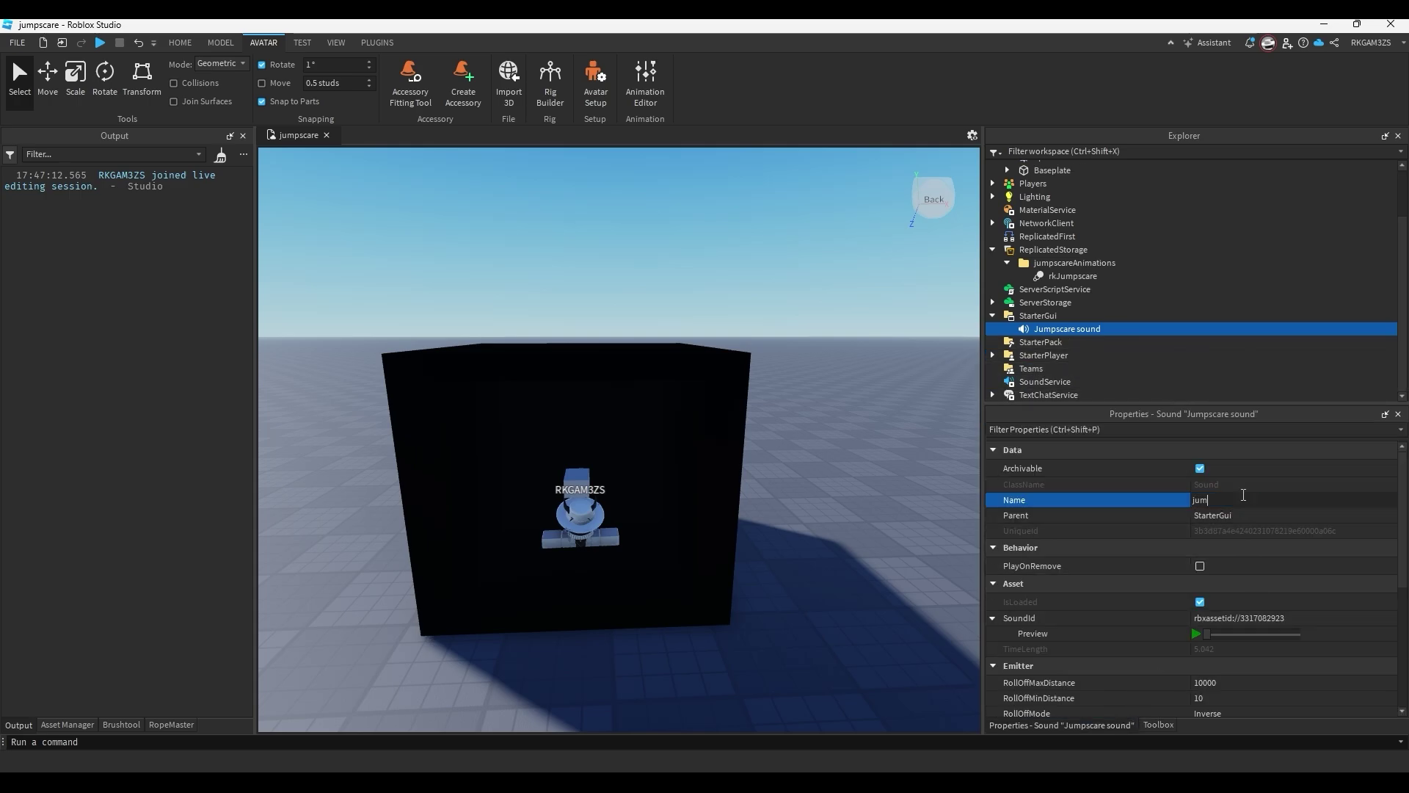
{"action": "type", "text": "jumpscareNoise"}
{"action": "key", "text": "Return"}
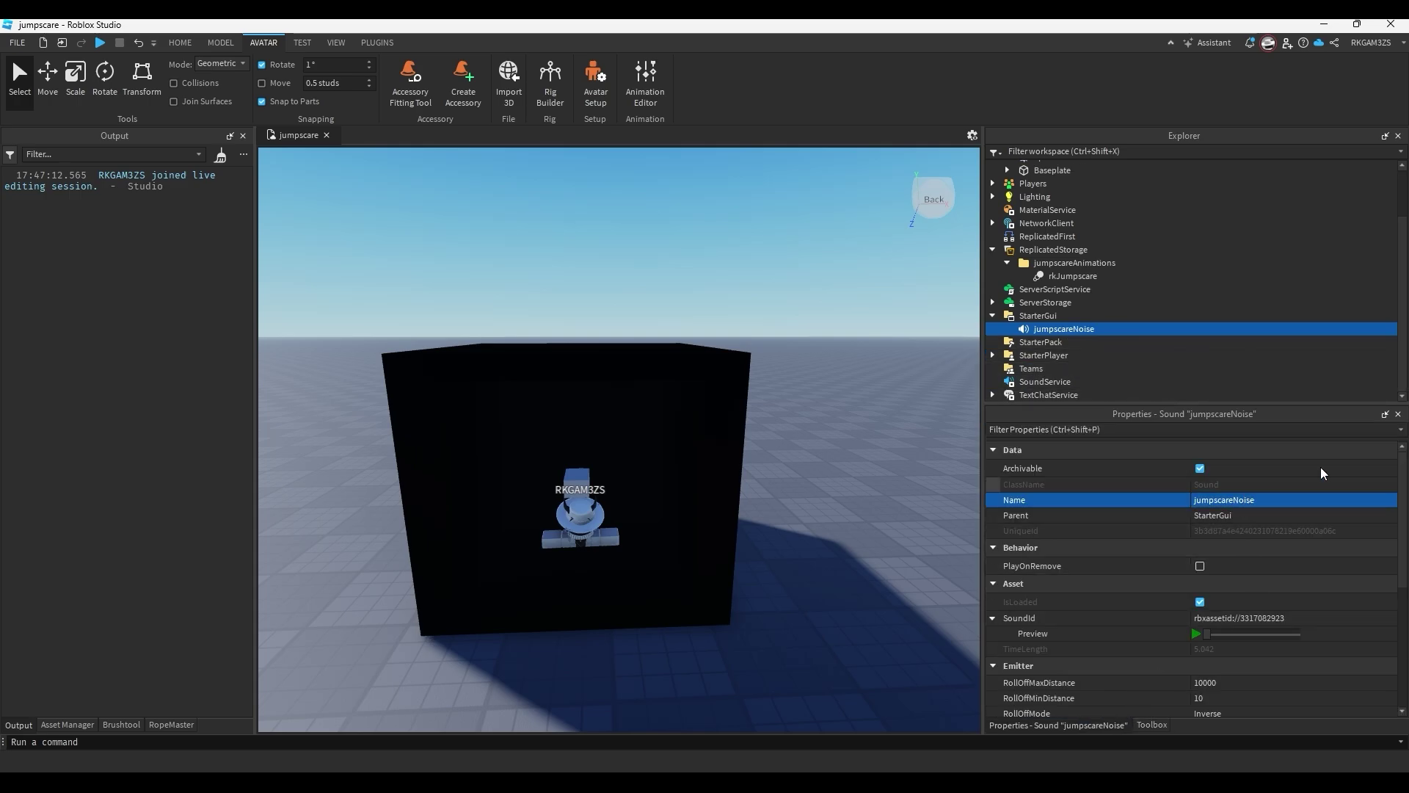
{"action": "left_click", "coordinate": [1037, 315]}
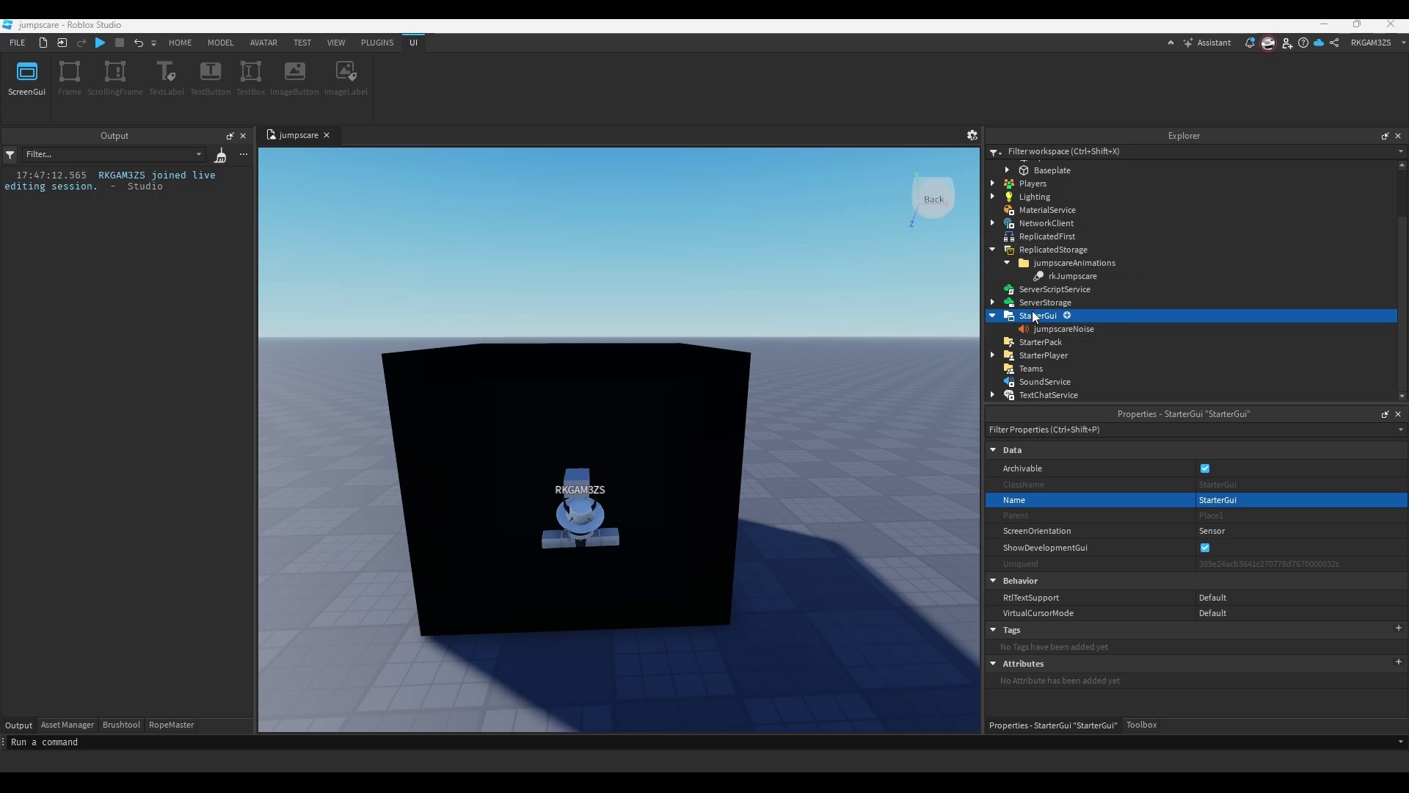
Insert a ScreenGui into StarterGui and add a Frame inside it.
{"action": "left_click", "coordinate": [1067, 315]}
{"action": "left_click", "coordinate": [1022, 370]}
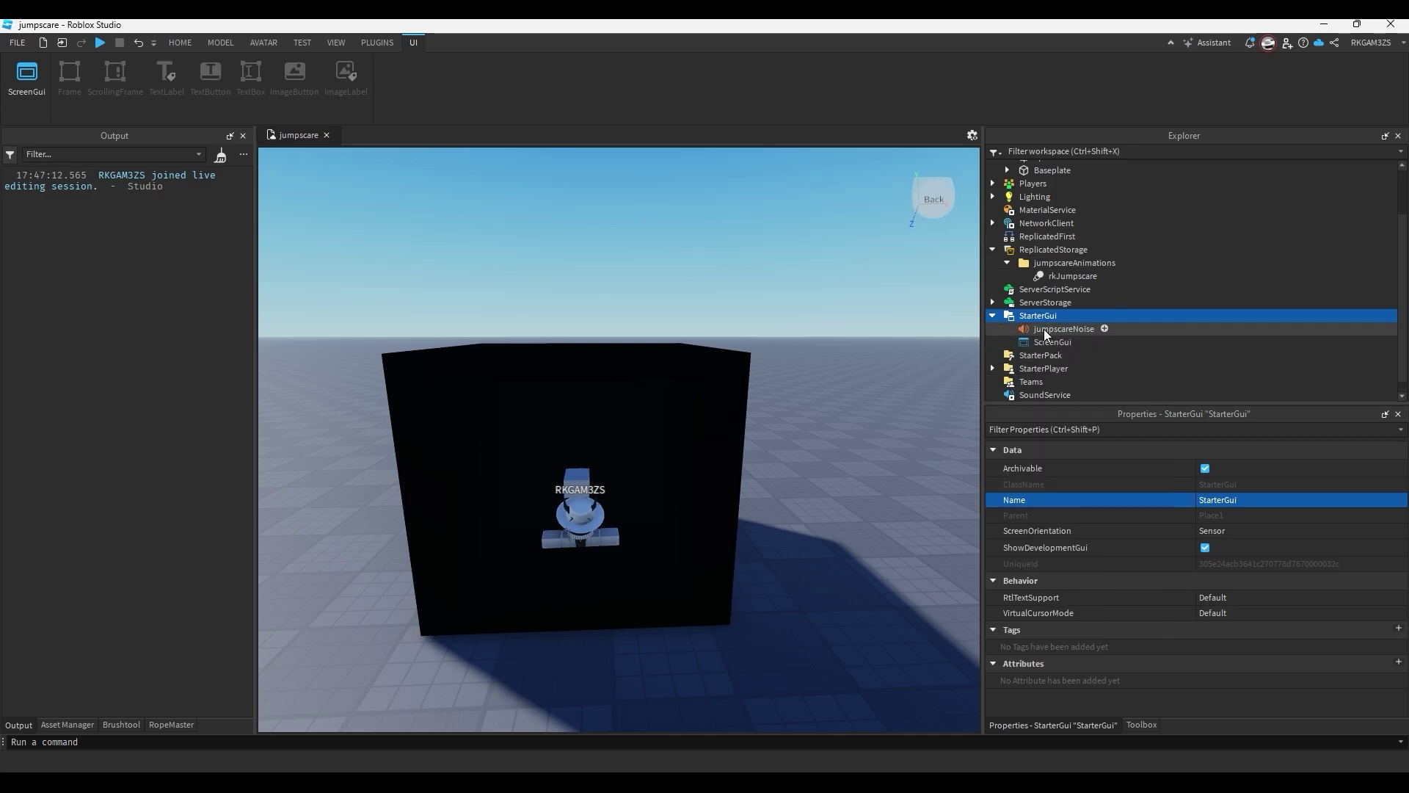
{"action": "left_click", "coordinate": [1078, 342]}
{"action": "left_click", "coordinate": [1055, 394]}
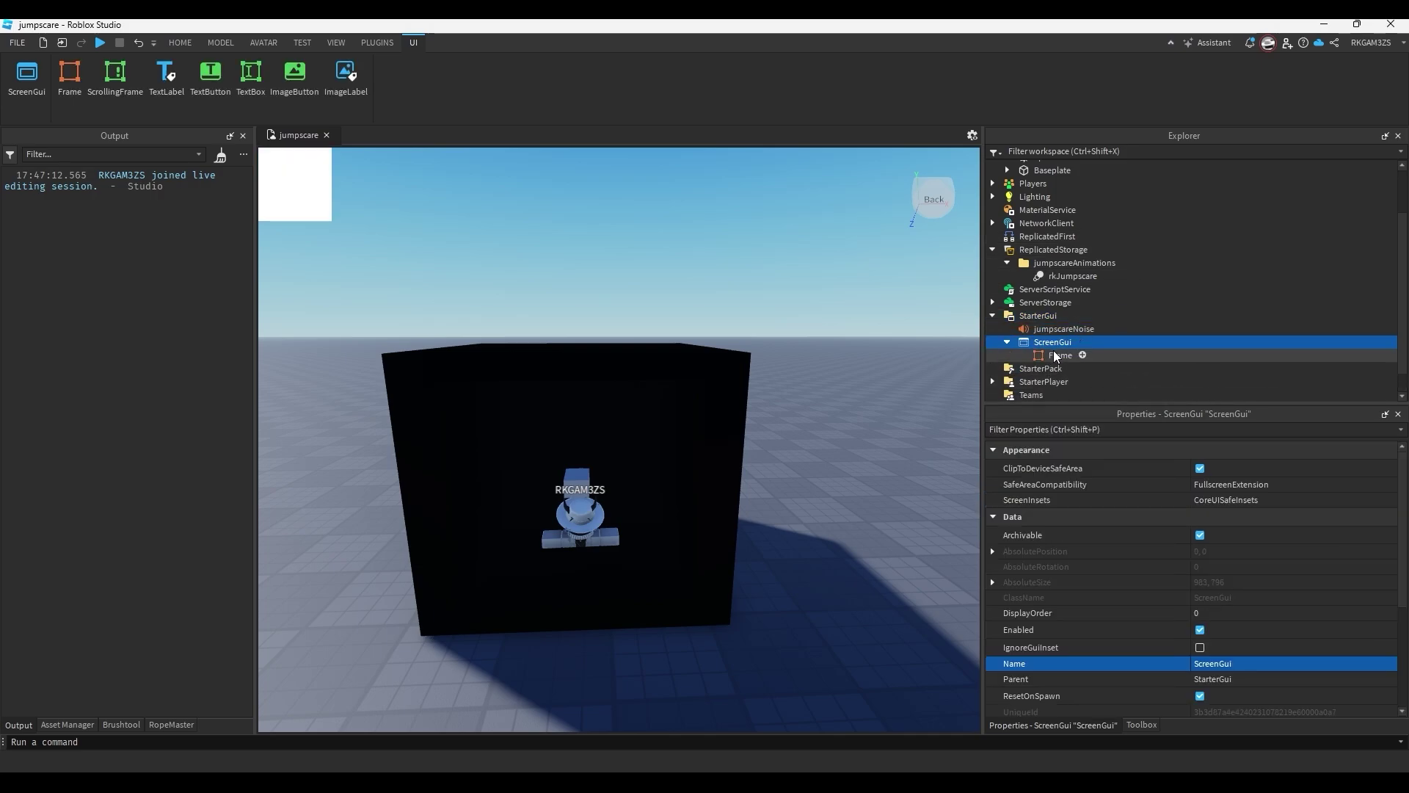
Set the Frame's AnchorPoint to 0.5, 0.5.
{"action": "left_click", "coordinate": [1232, 581]}
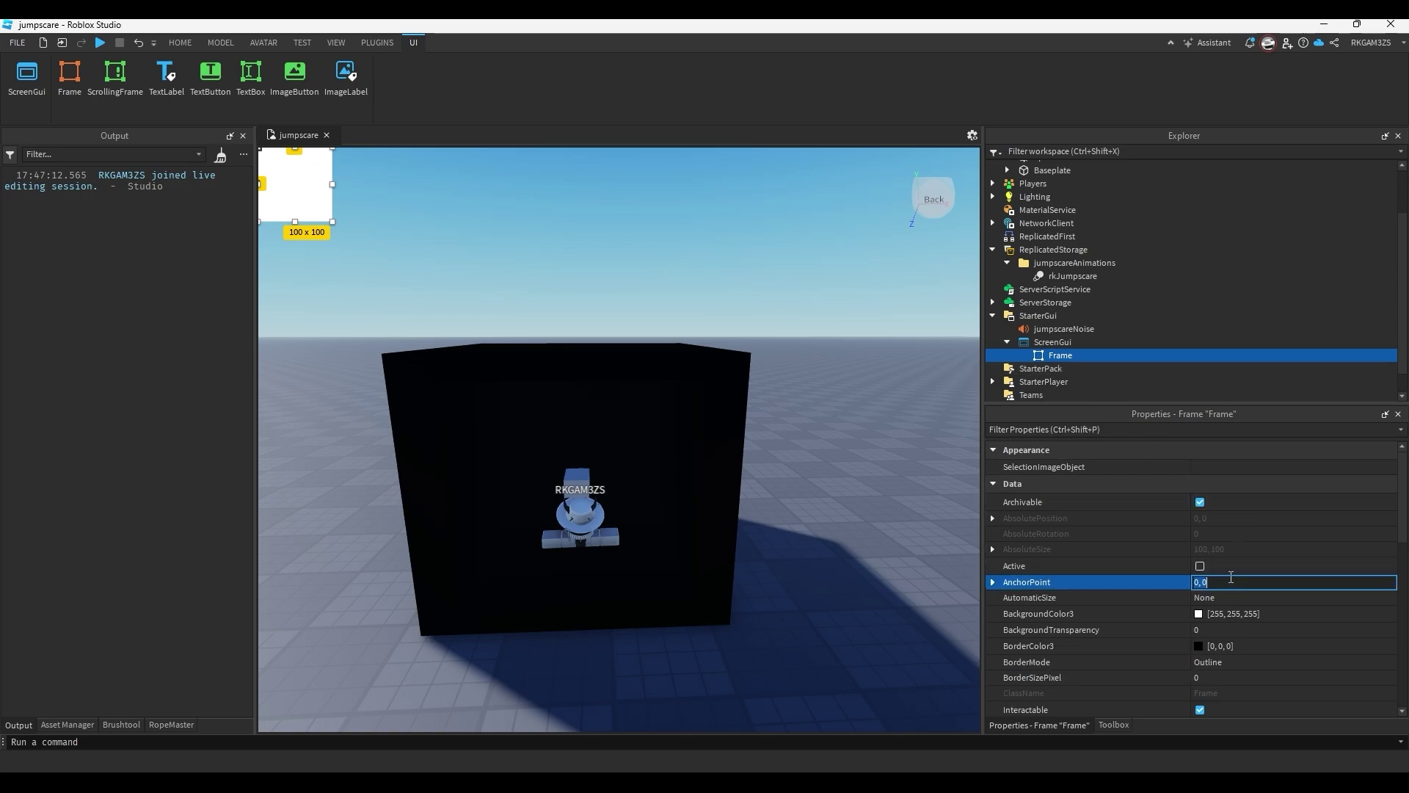
{"action": "type", "text": "0.5, 0.5"}
{"action": "key", "text": "Return"}
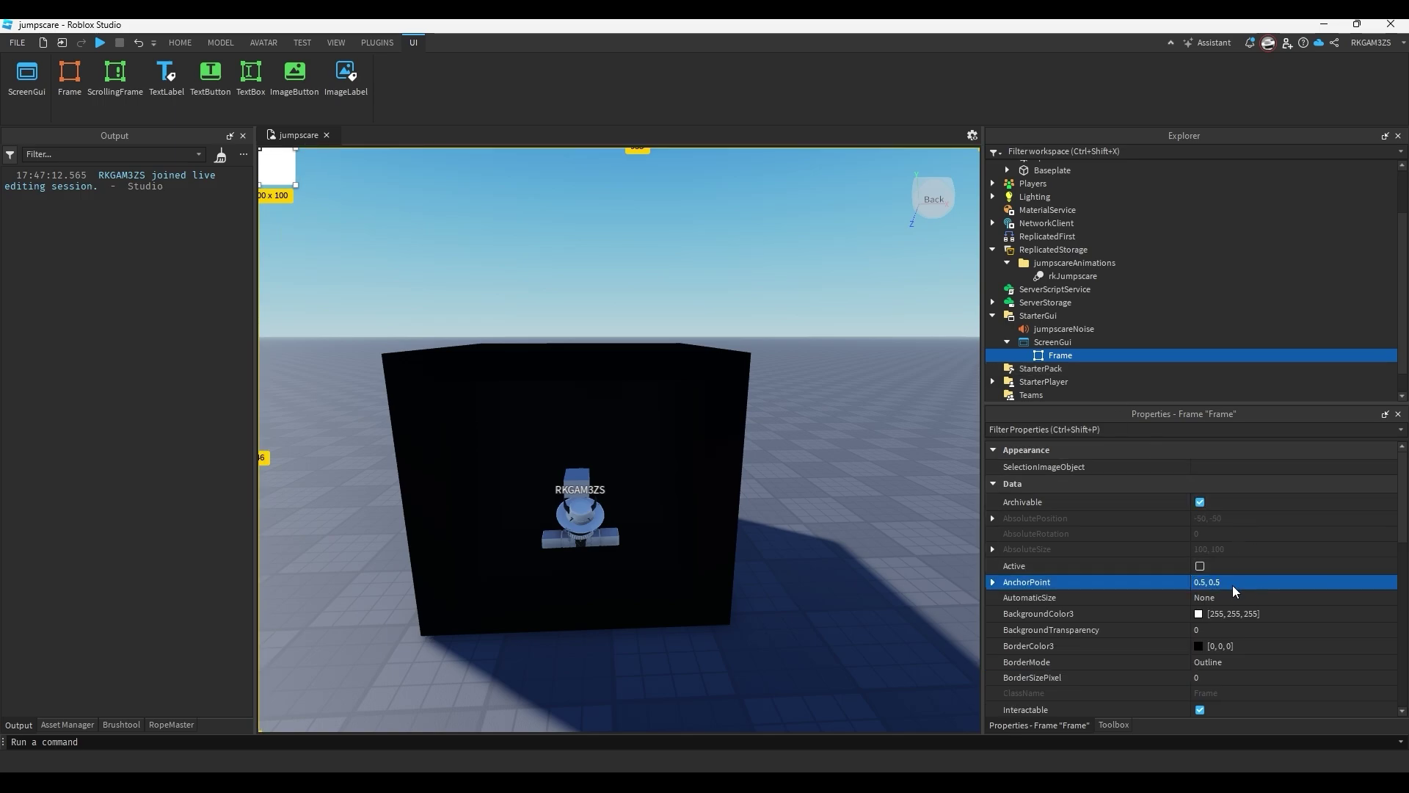
Set the Frame's Size to {1, 0},{1, 0} so it matches the full screen.
{"action": "scroll", "coordinate": [1252, 582], "scroll_direction": "down", "scroll_amount": 5}
{"action": "left_click", "coordinate": [1212, 588]}
{"action": "left_click", "coordinate": [1217, 608]}
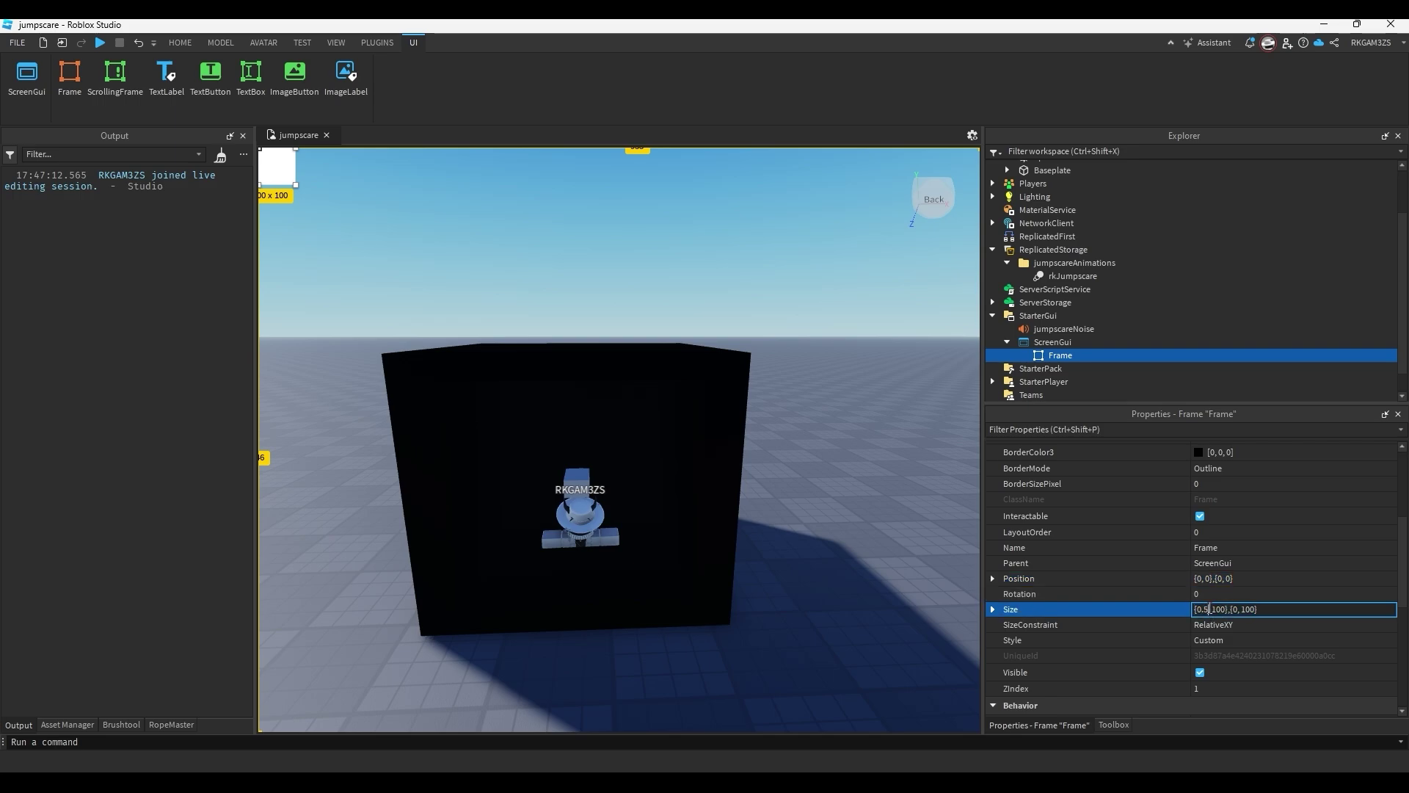
{"action": "key", "text": "BackSpace"}
{"action": "key", "text": "BackSpace"}
{"action": "key", "text": "BackSpace"}
{"action": "type", "text": "1"}
{"action": "key", "text": "BackSpace"}
{"action": "key", "text": "BackSpace"}
{"action": "key", "text": "BackSpace"}
{"action": "type", "text": "0"}
{"action": "key", "text": "BackSpace"}
{"action": "key", "text": "Return"}
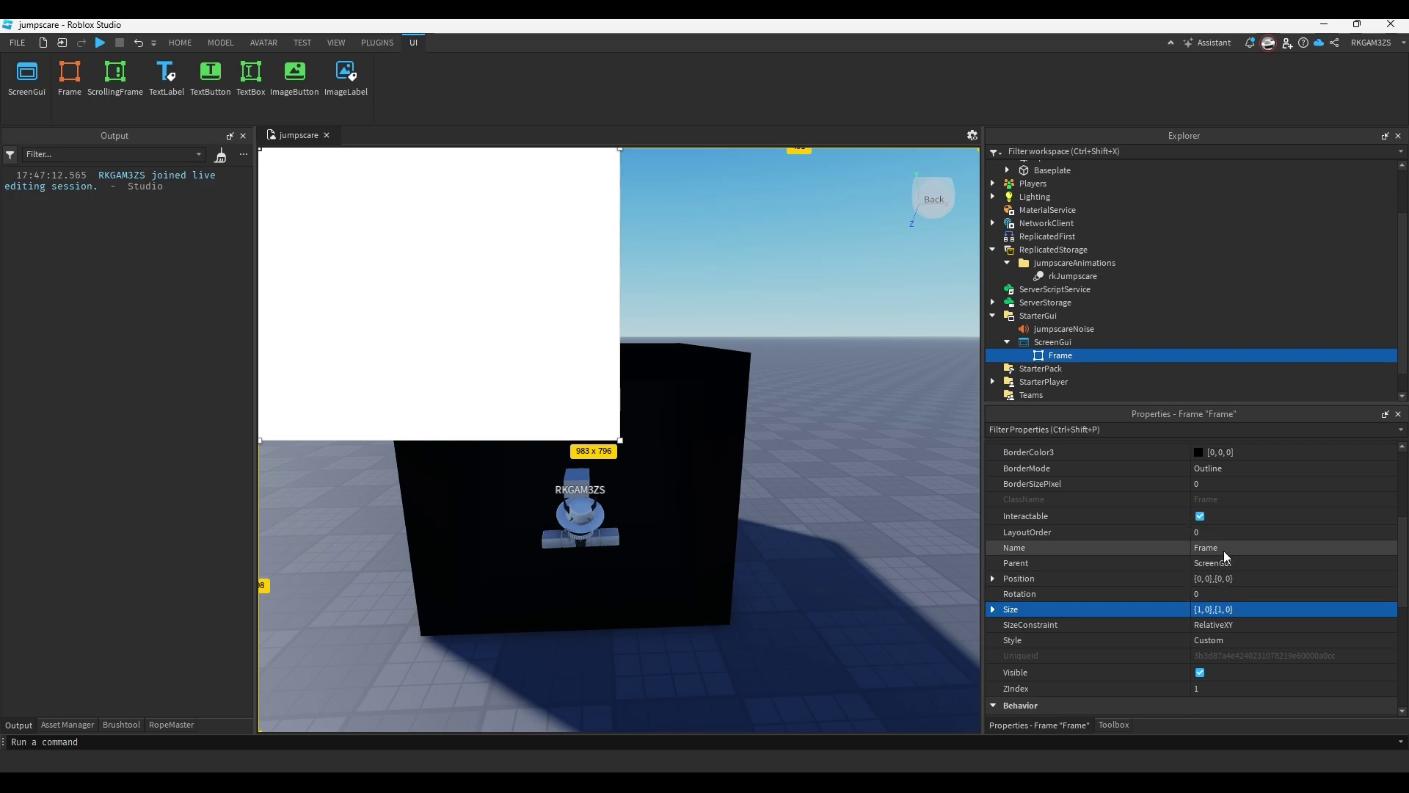
Centre the Frame by setting its Position to {0.5, 0},{0.5, 0}.
{"action": "left_click", "coordinate": [1200, 578]}
{"action": "type", "text": ".5, 0"}
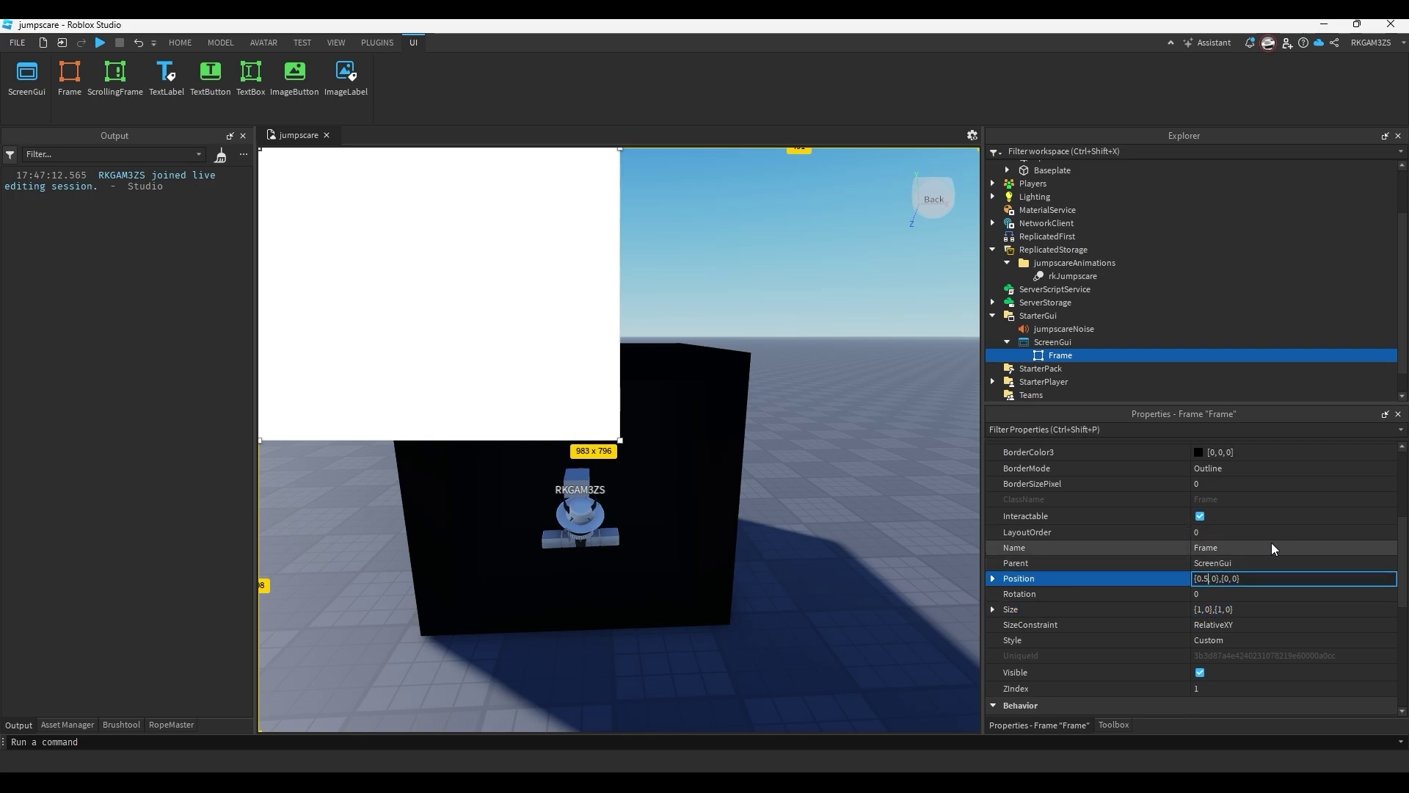
{"action": "type", "text": ".5"}
{"action": "key", "text": "Return"}
Change the Frame's BackgroundColor3 to black, [0, 0, 0].
{"action": "scroll", "coordinate": [1270, 549], "scroll_direction": "up", "scroll_amount": 3}
{"action": "left_click", "coordinate": [1198, 613]}
{"action": "left_click_drag", "start_coordinate": [857, 367], "coordinate": [849, 503]}
{"action": "left_click", "coordinate": [801, 532]}
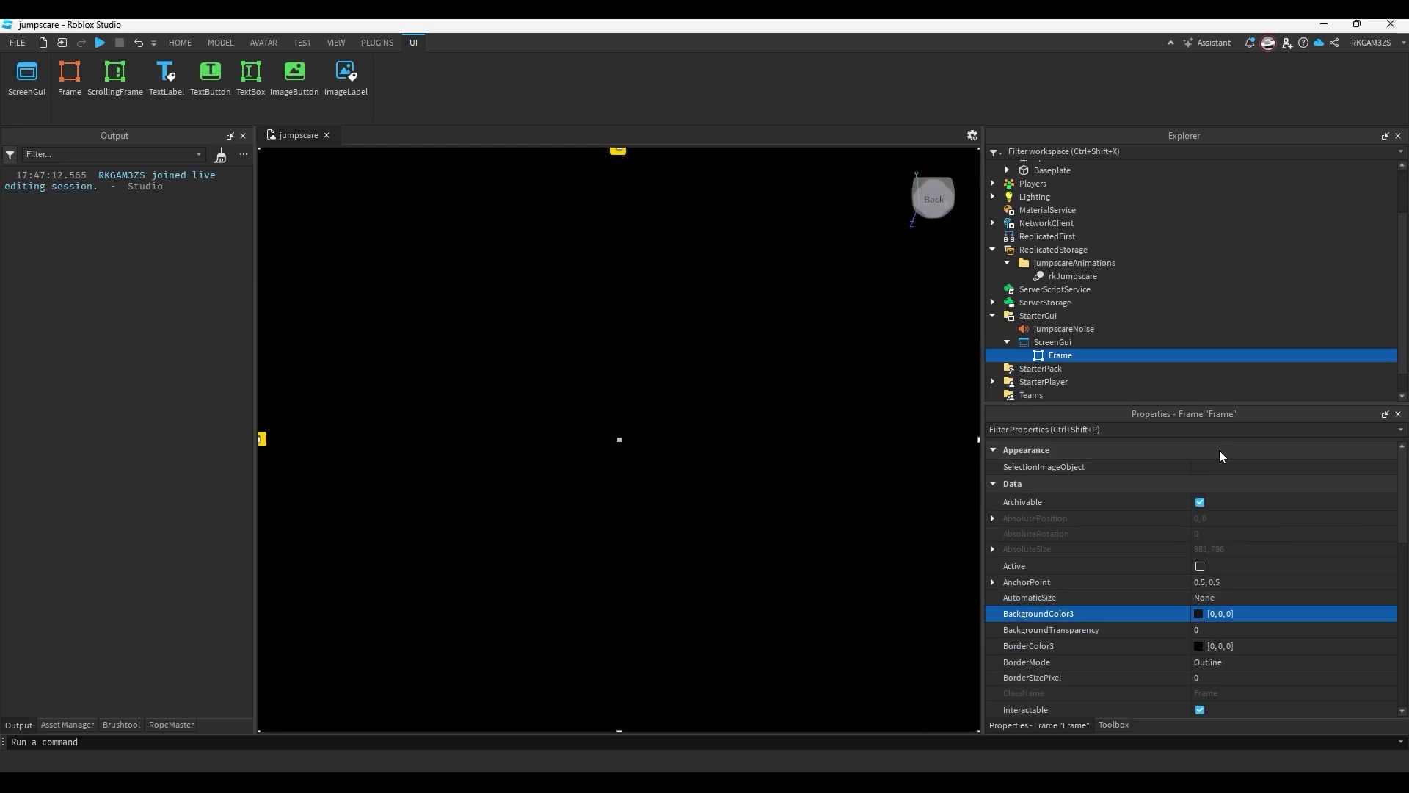
Rename the Frame as blackFrame.
{"action": "scroll", "coordinate": [1321, 622], "scroll_direction": "down", "scroll_amount": 5}
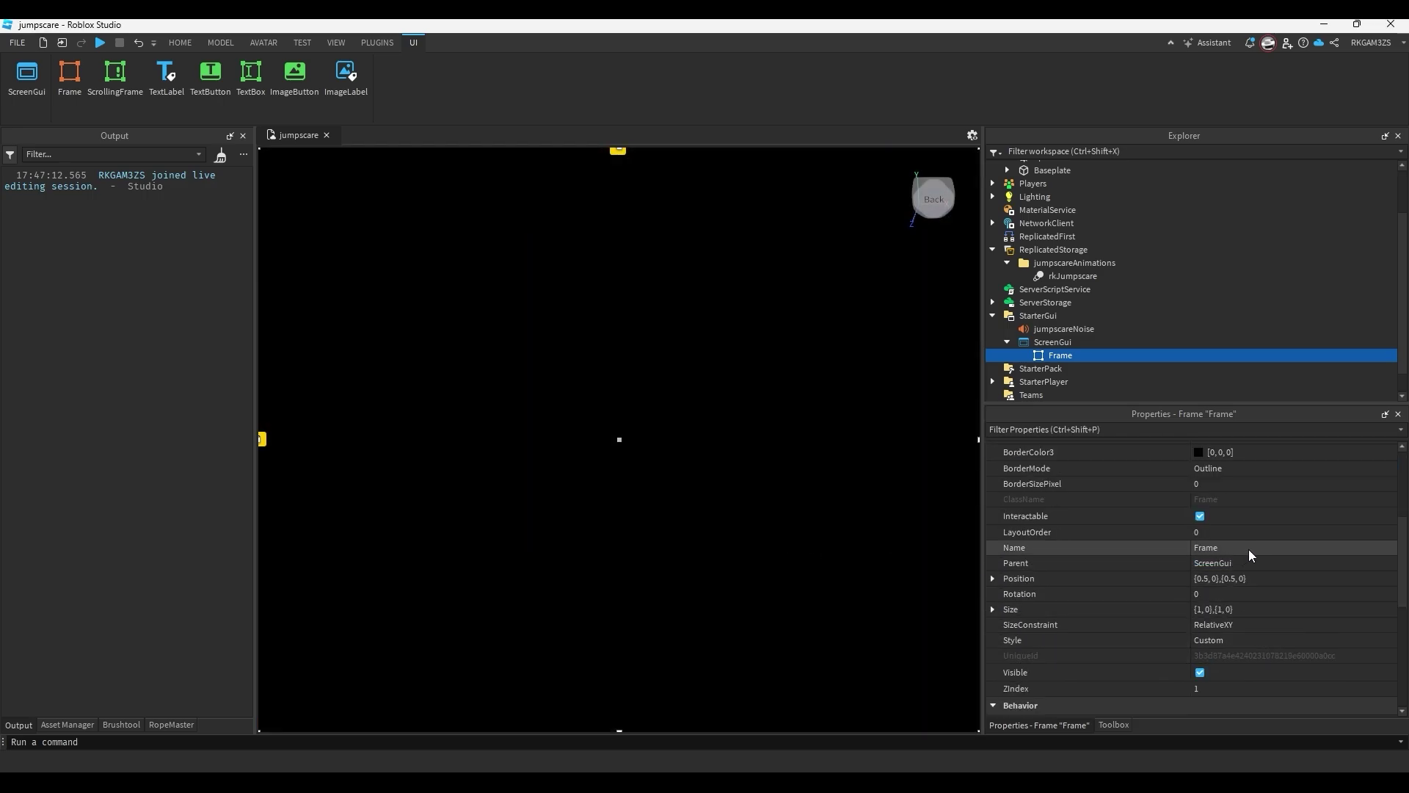
{"action": "left_click", "coordinate": [1251, 550]}
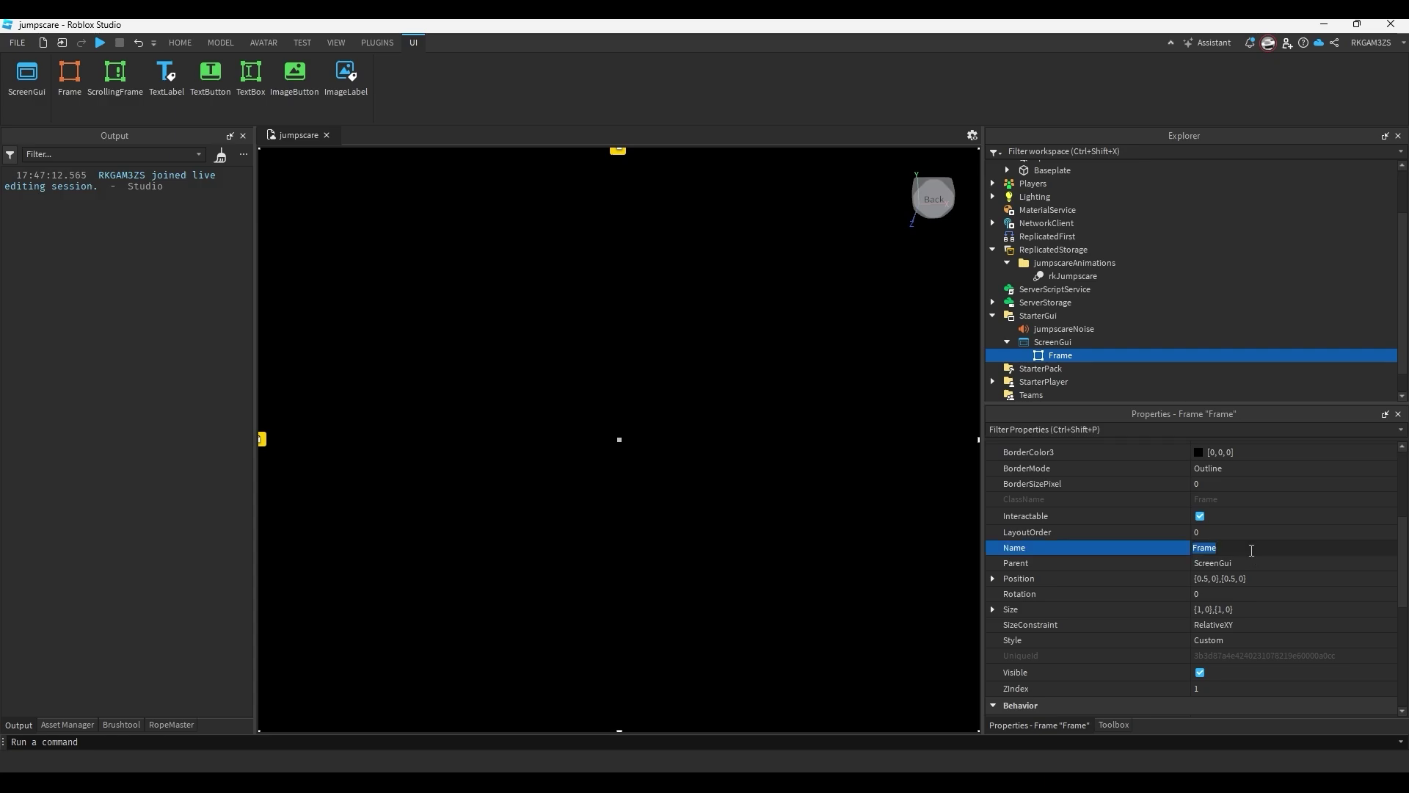
{"action": "type", "text": "blackFrame"}
{"action": "key", "text": "Return"}
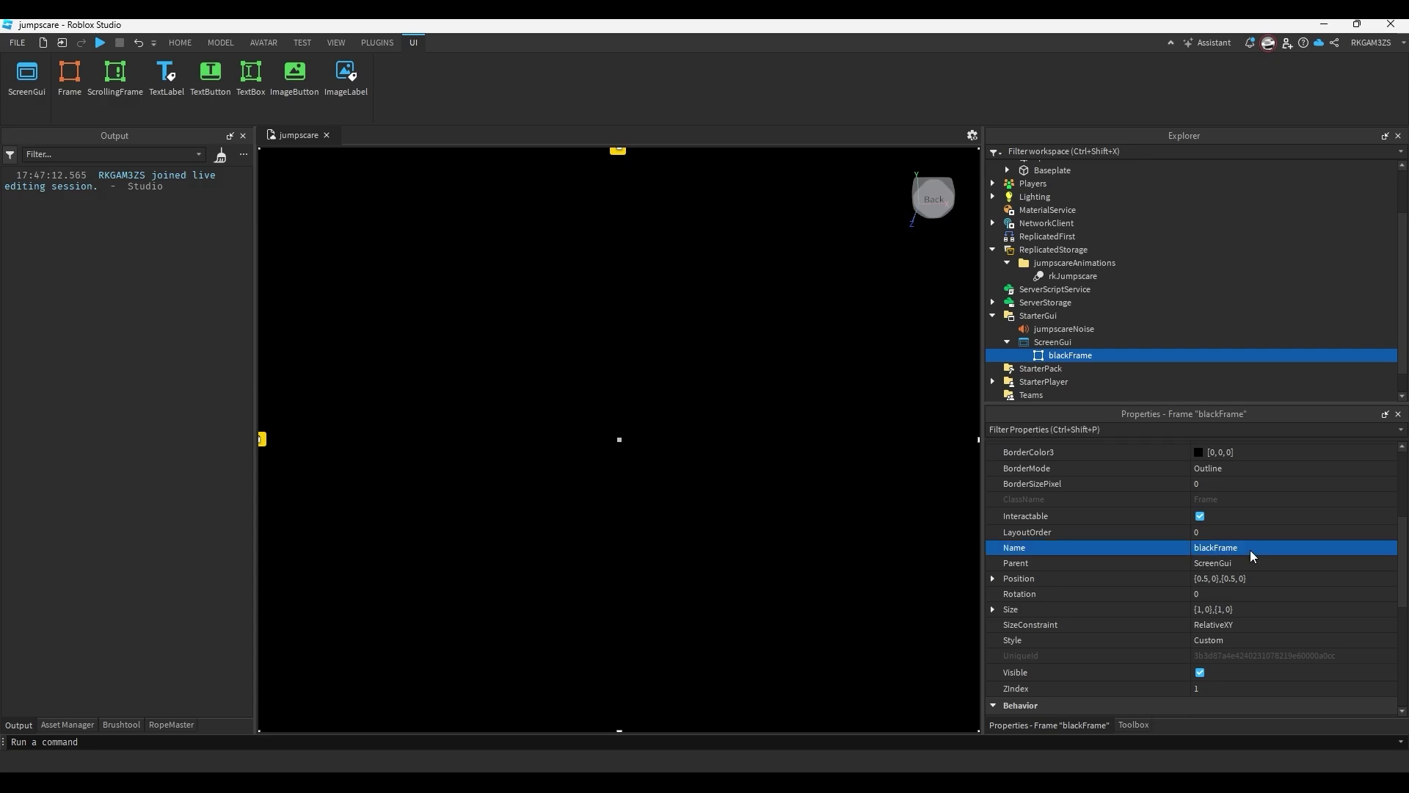
Rename the ScreenGui as jumpscareStuff.
{"action": "left_click", "coordinate": [1042, 344]}
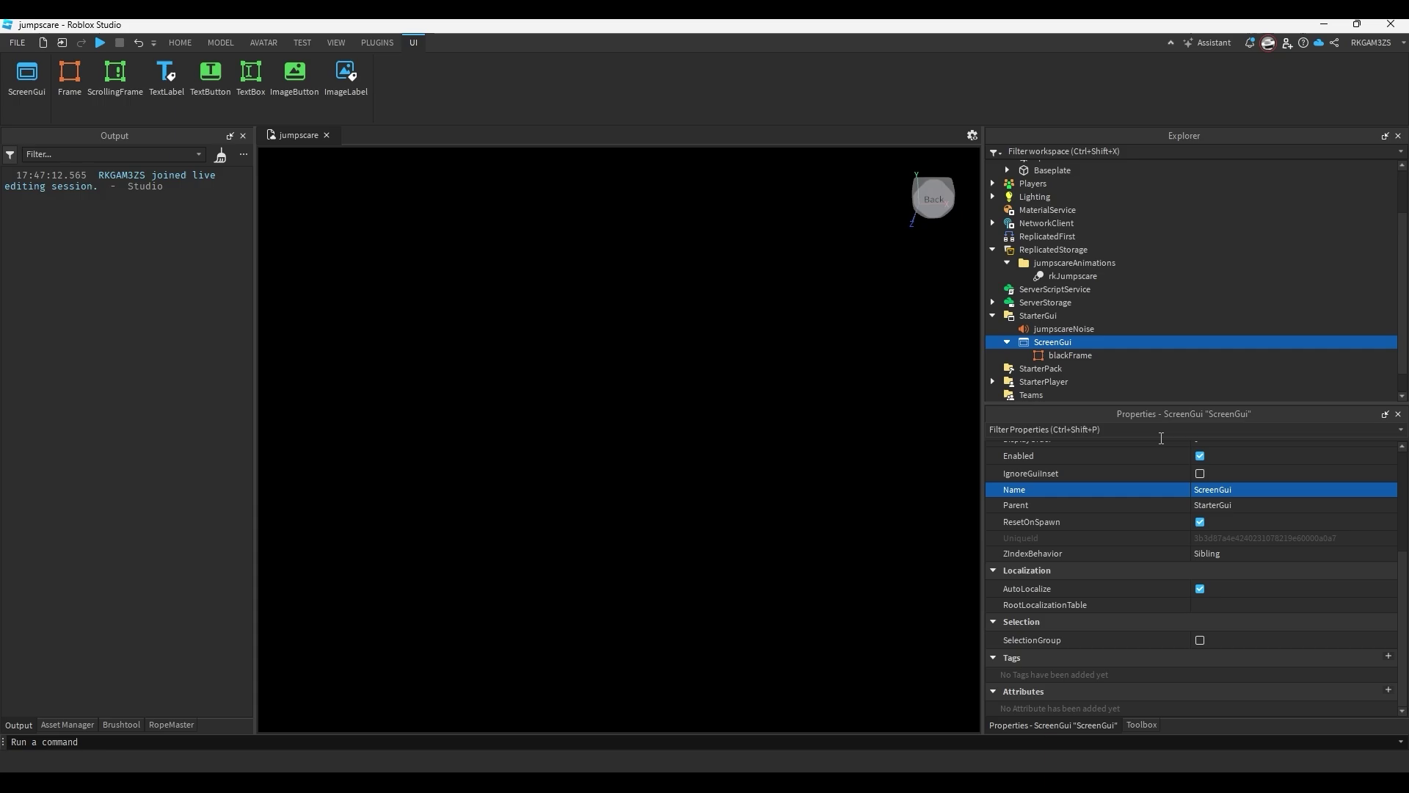
{"action": "left_click", "coordinate": [1234, 493]}
{"action": "type", "text": "jumpscar"}
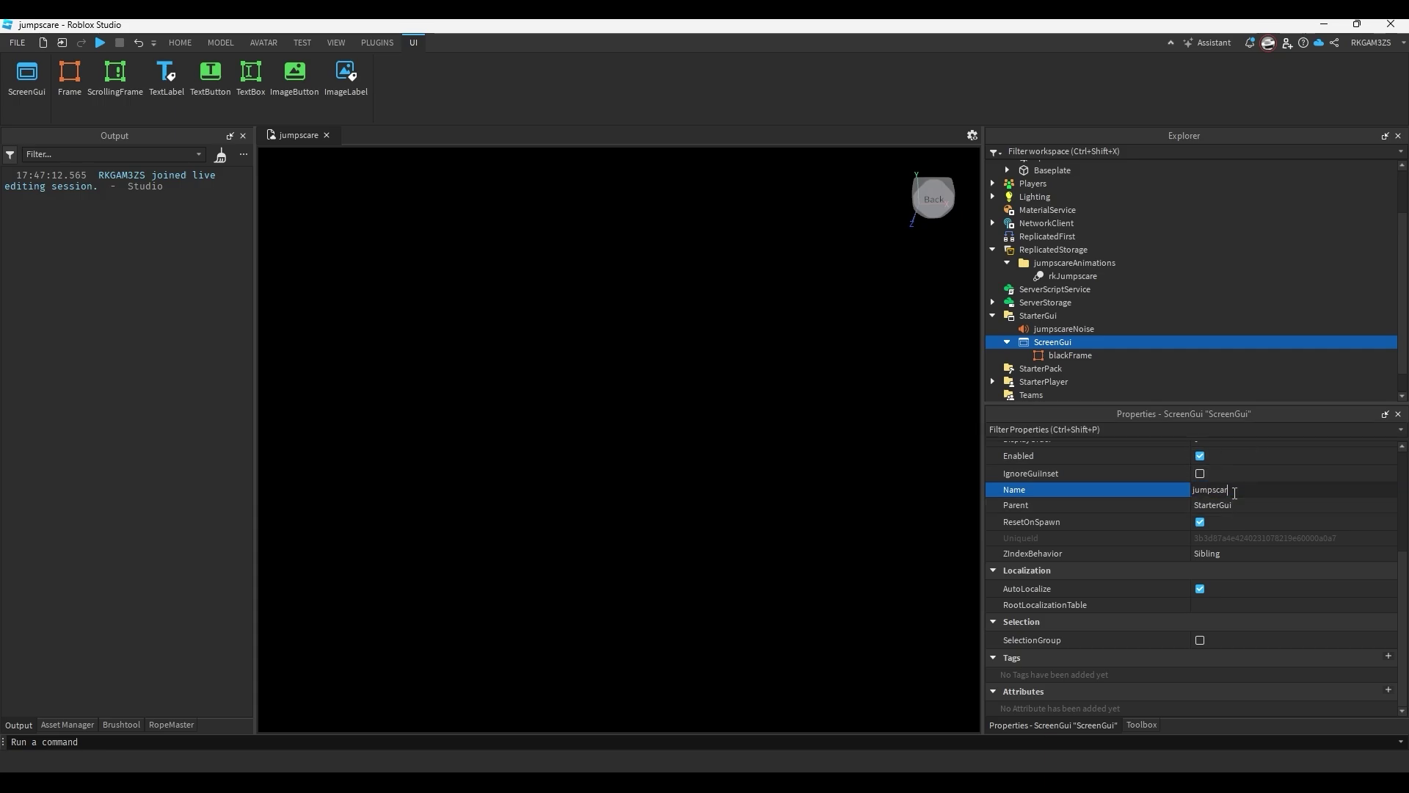
{"action": "type", "text": "eStuff"}
{"action": "key", "text": "Return"}
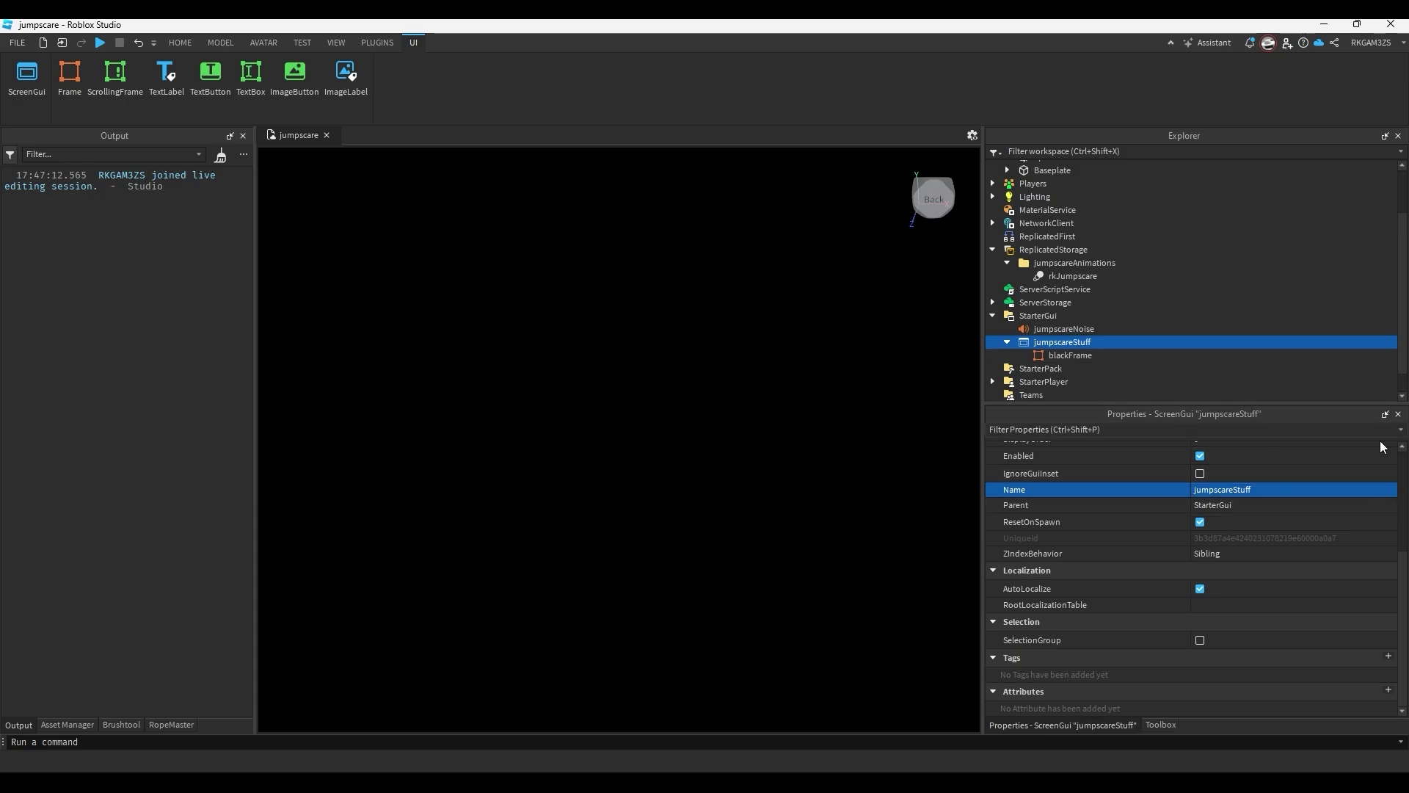
Hide blackFrame by turning off its Visible property.
{"action": "left_click", "coordinate": [1073, 355]}
{"action": "scroll", "coordinate": [1248, 558], "scroll_direction": "up", "scroll_amount": 3}
{"action": "left_click", "coordinate": [1200, 615]}
Collapse jumpscareStuff in the object tree and insert a LocalScript into StarterGui.
{"action": "left_click", "coordinate": [1095, 342]}
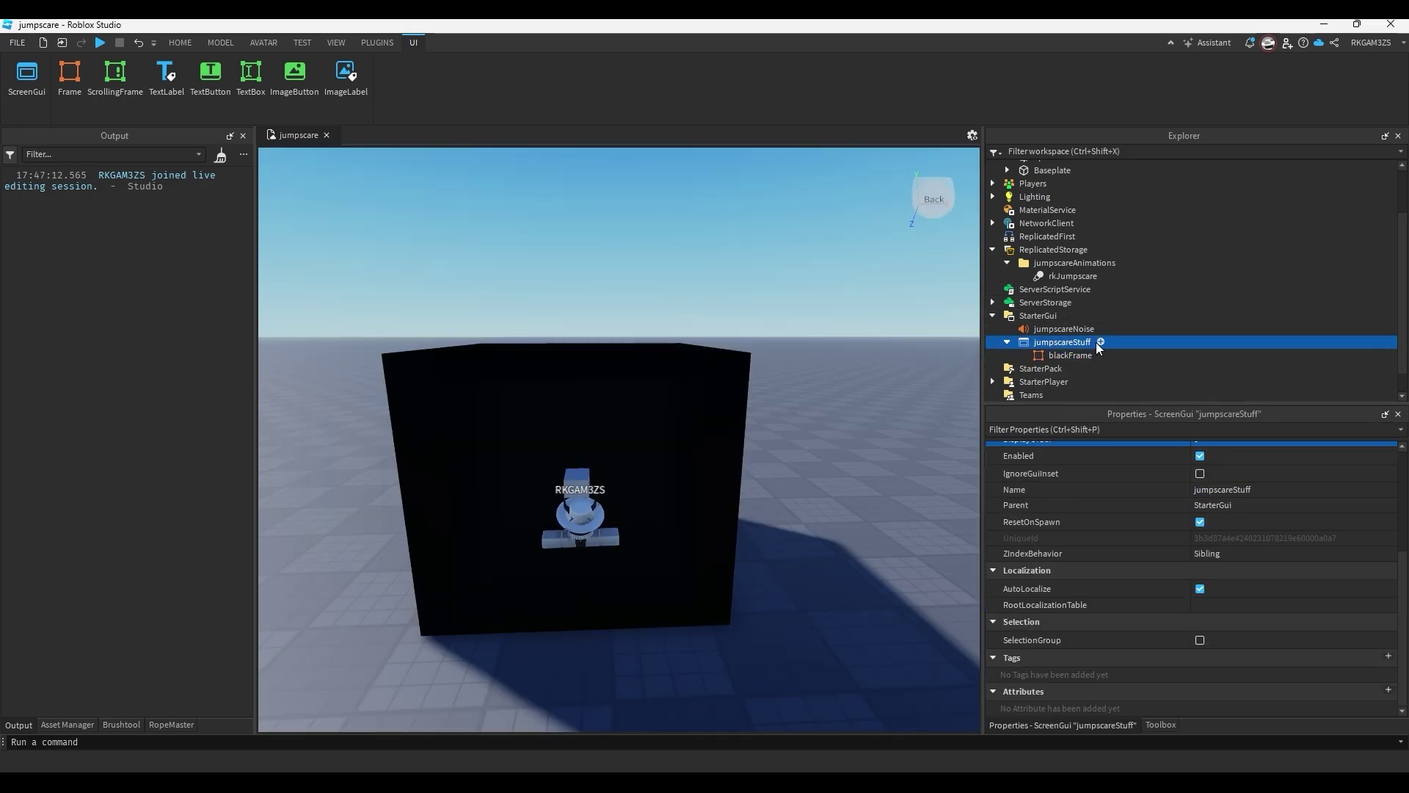
{"action": "left_click", "coordinate": [1011, 353]}
{"action": "left_click", "coordinate": [1007, 342]}
{"action": "left_click", "coordinate": [1042, 315]}
{"action": "left_click", "coordinate": [1066, 315]}
{"action": "left_click", "coordinate": [1045, 371]}
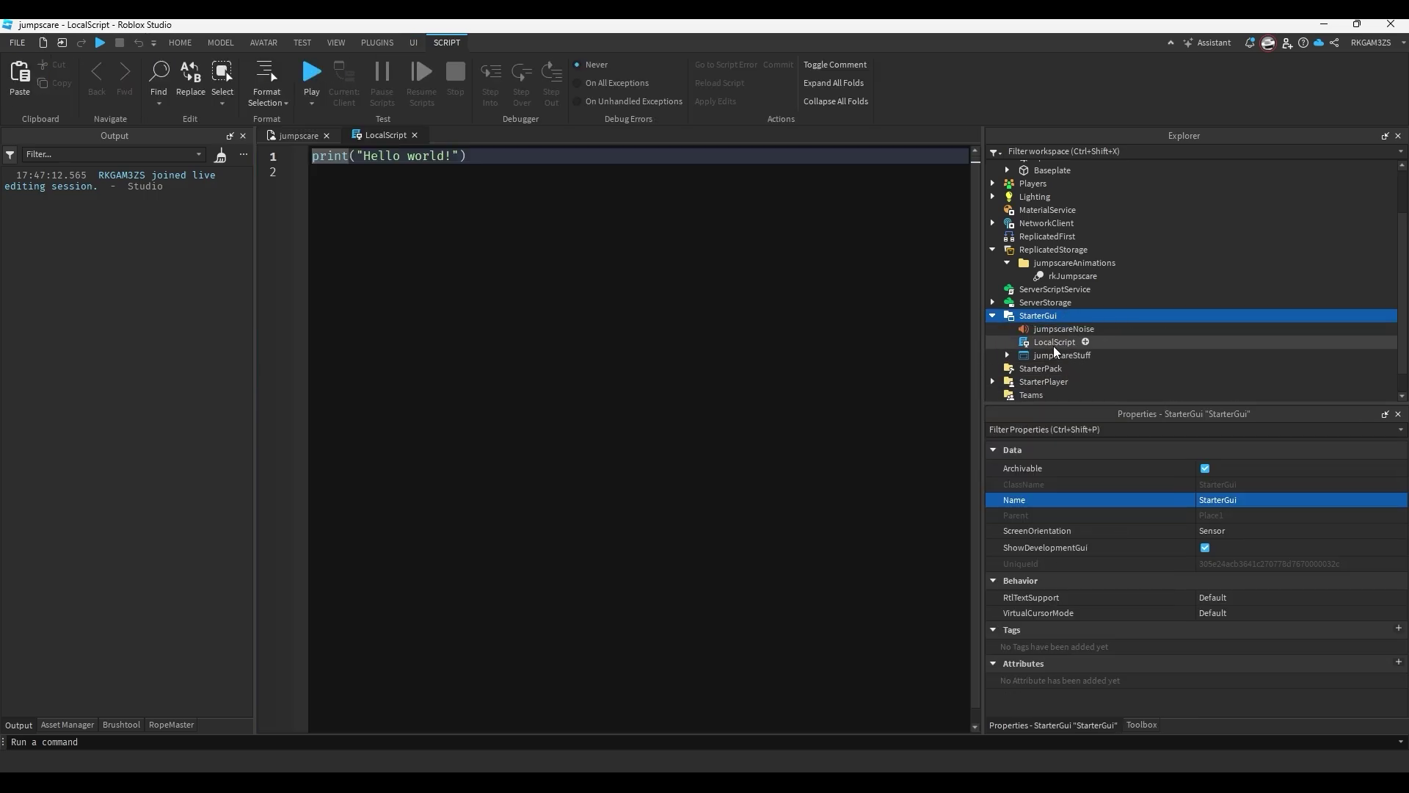
Rename the new LocalScript as jumpscareHandler.
{"action": "left_click", "coordinate": [1054, 344]}
{"action": "left_click", "coordinate": [1255, 499]}
{"action": "type", "text": "jumpscareHa"}
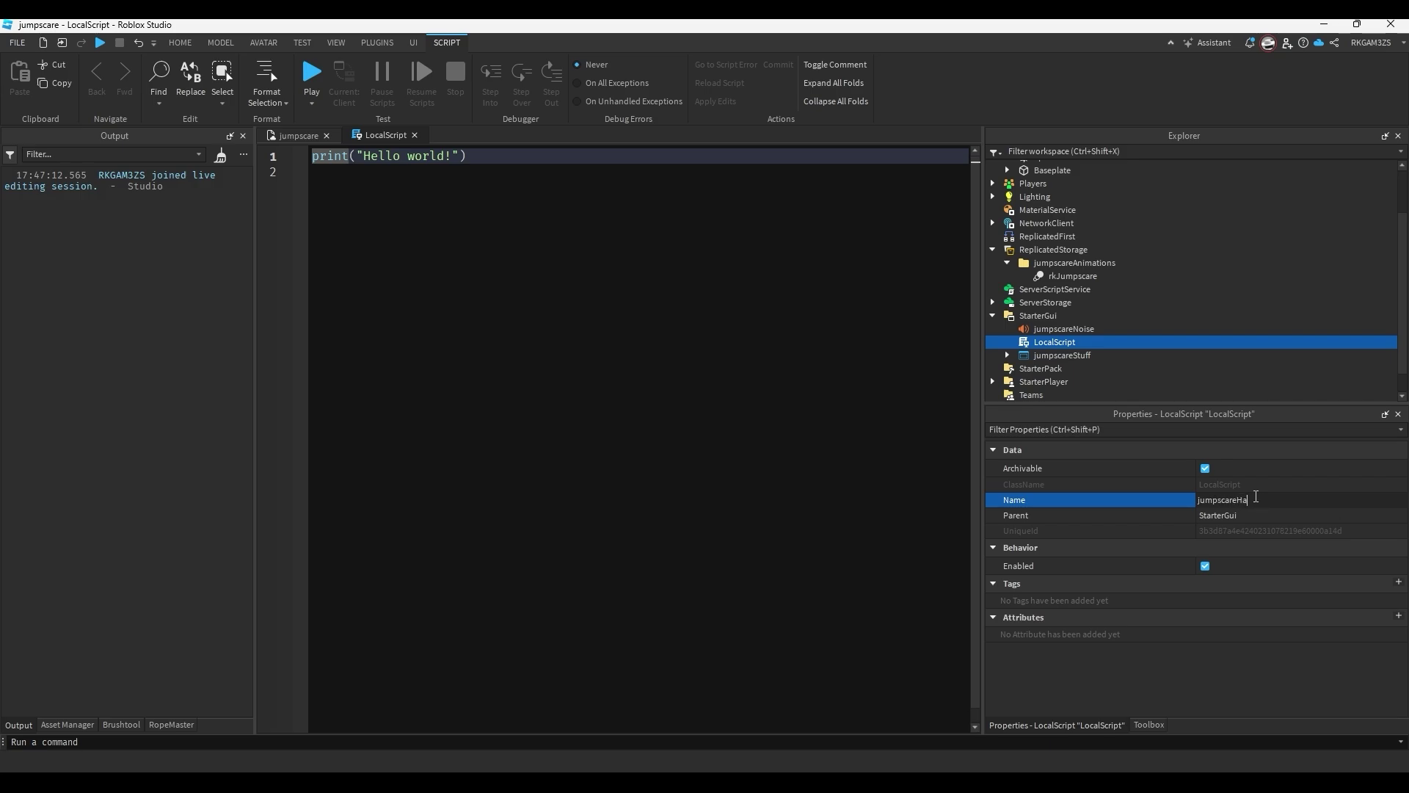
{"action": "type", "text": "ndler"}
{"action": "key", "text": "Return"}
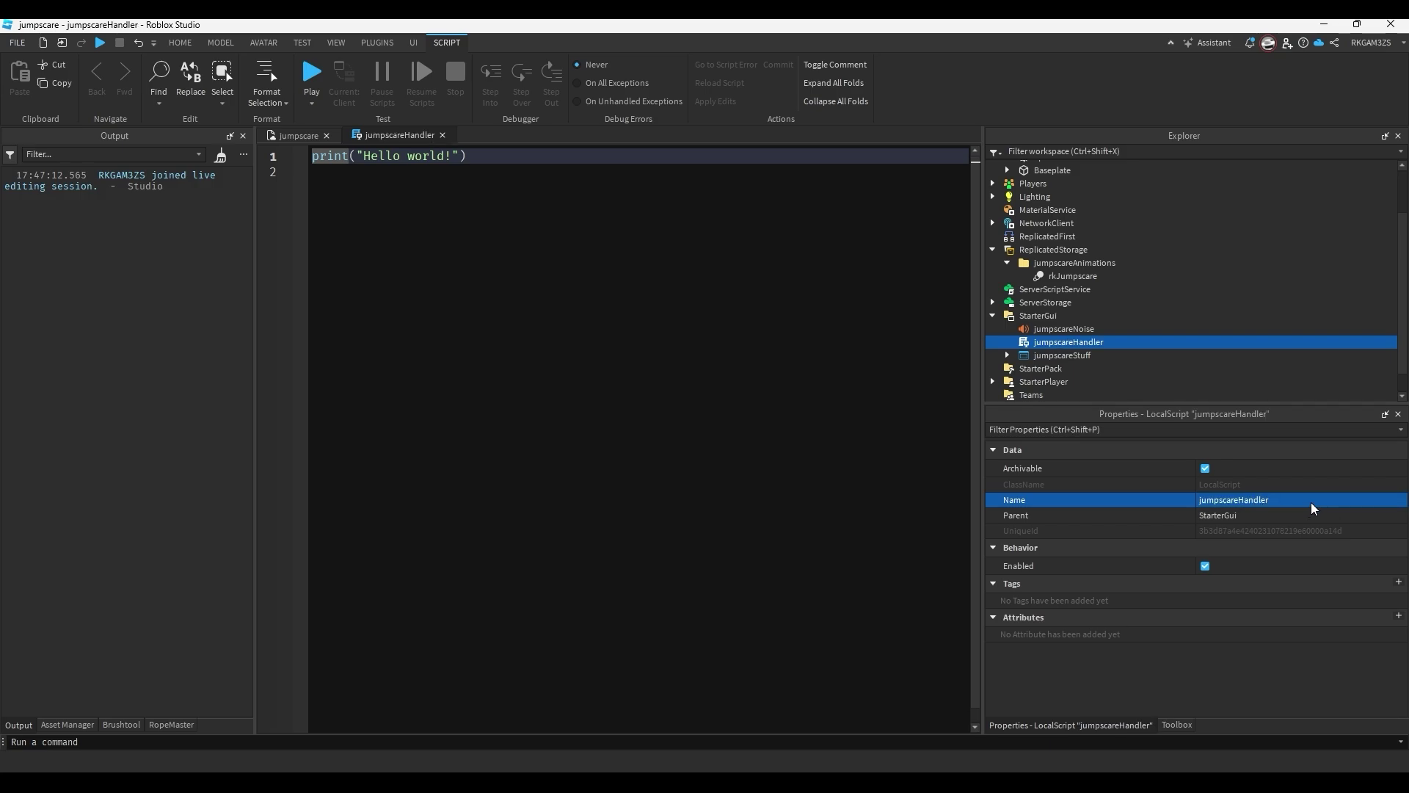
Replace the default code in jumpscareHandler with the line local cam = game.Workspace.CurrentCamera.
{"action": "key", "text": "ctrl+a"}
{"action": "key", "text": "BackSpace"}
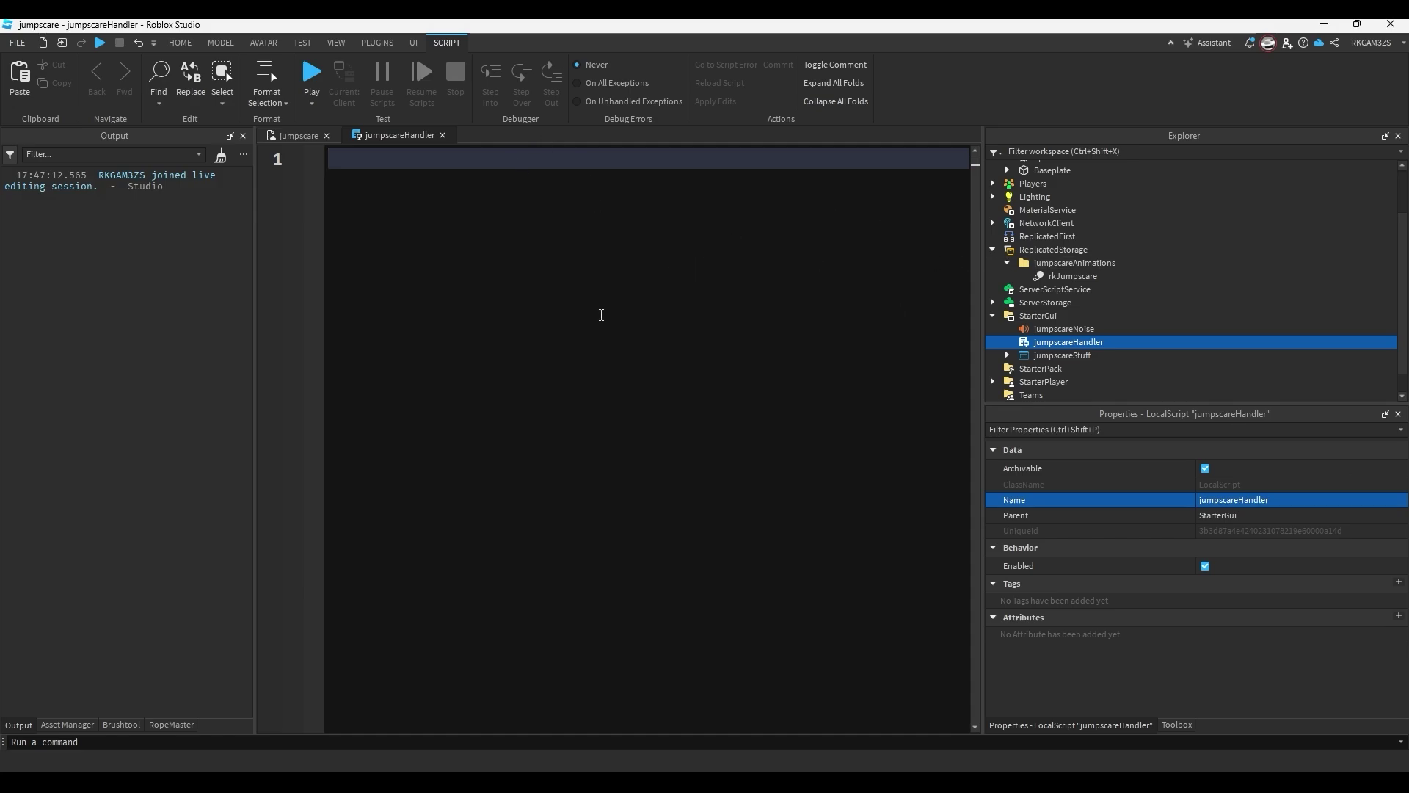
{"action": "type", "text": "local cam = game."}
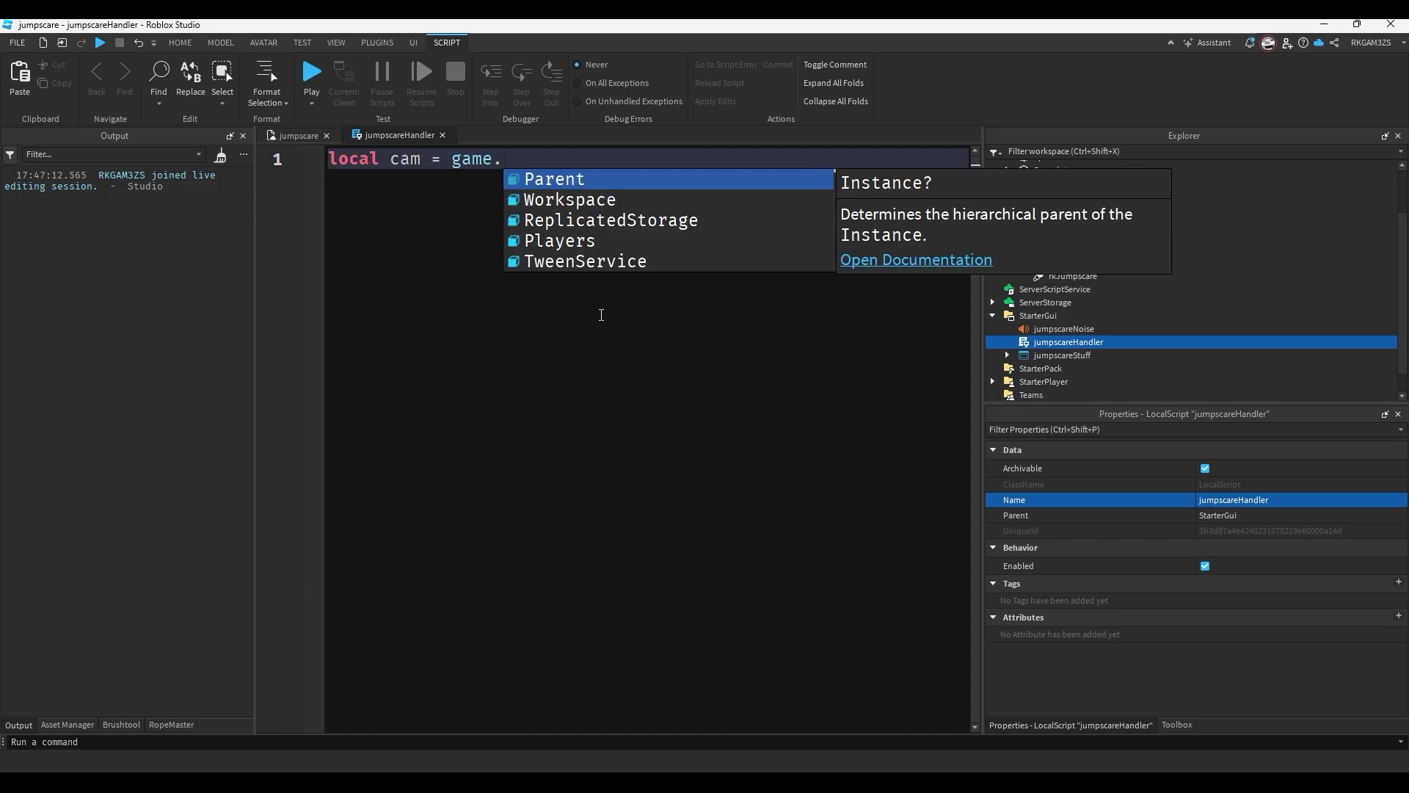
{"action": "type", "text": "Workspace.CurrentCamera"}
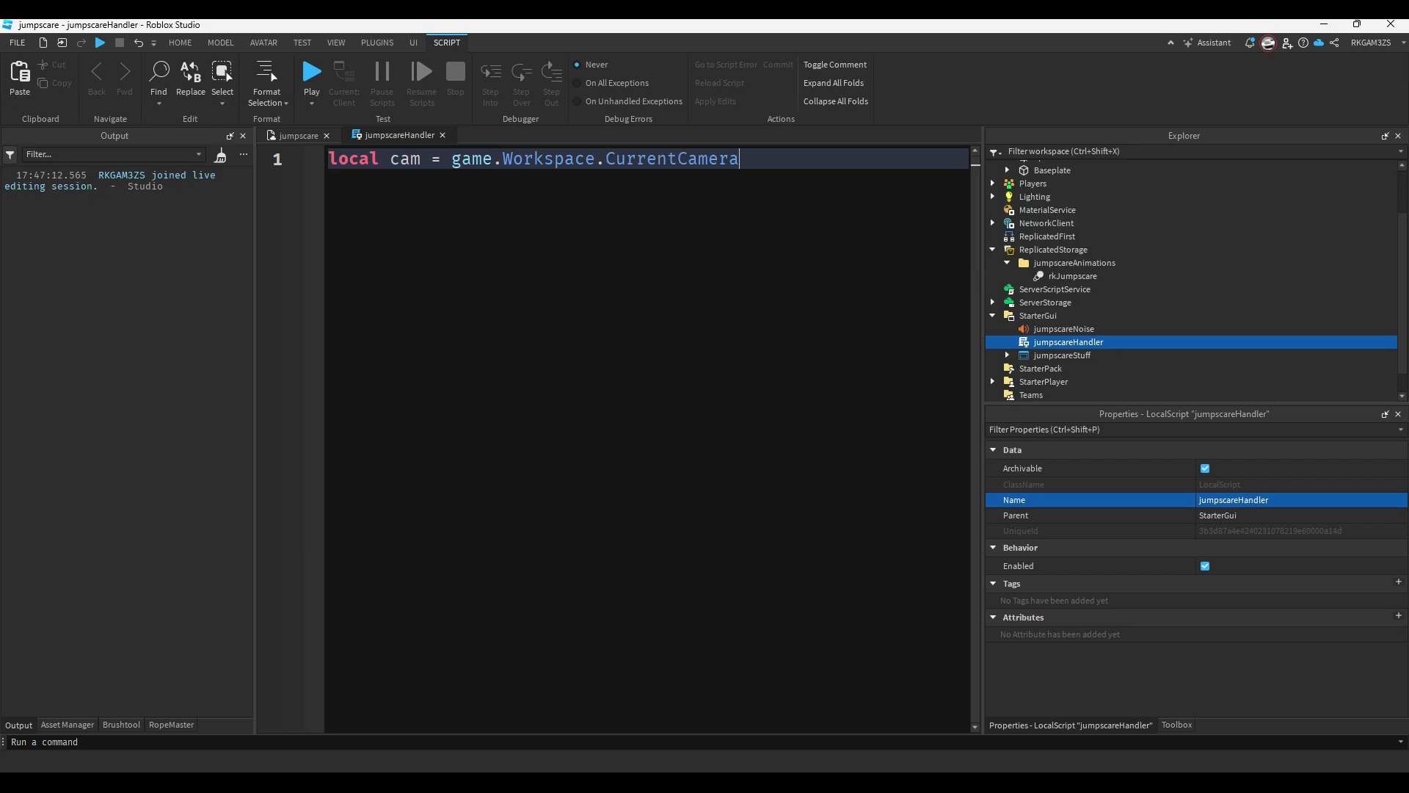
{"action": "key", "text": "Return"}
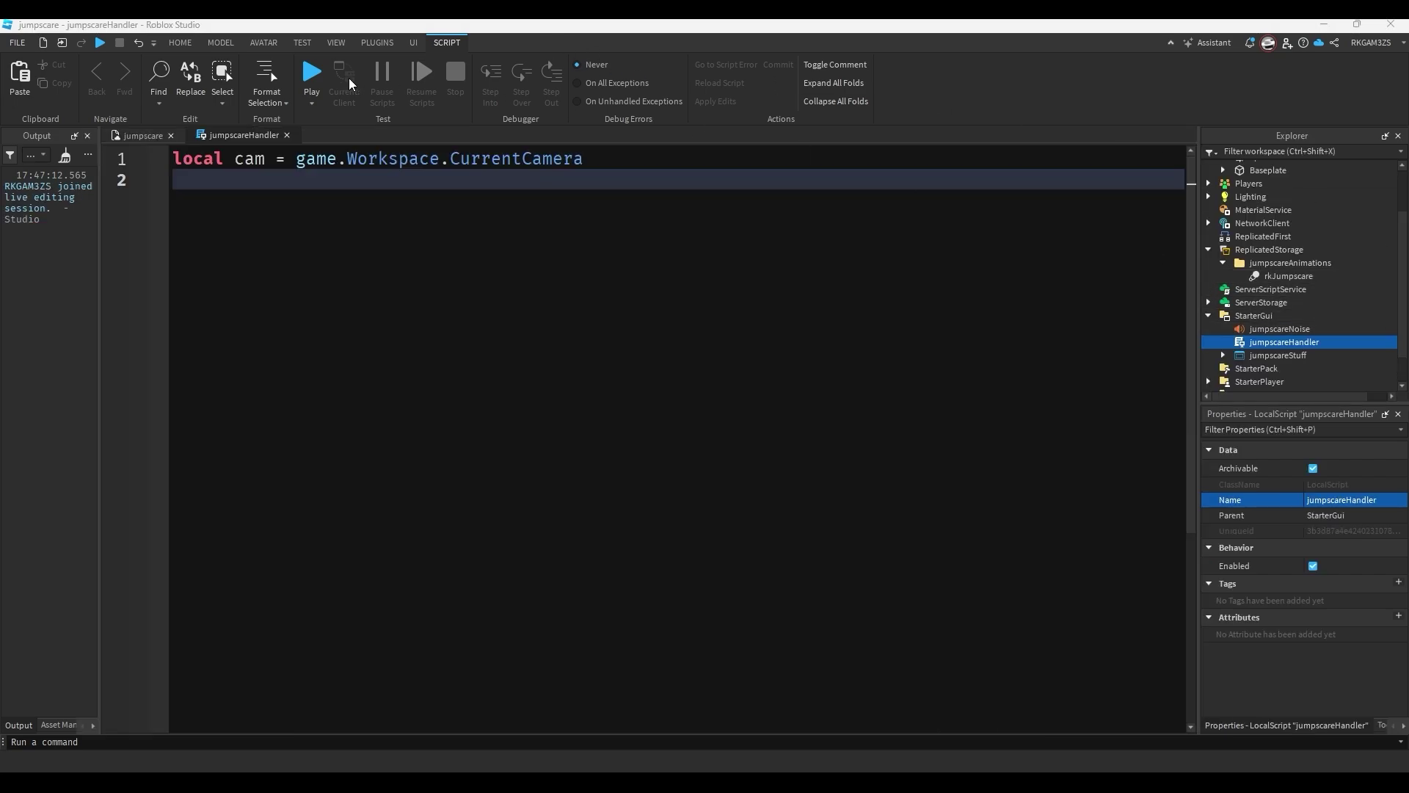
On line 2, declare local rkJumpscareAnim = game.ReplicatedStorage:WaitForChild("jumpscareAnimations").
{"action": "type", "text": "local"}
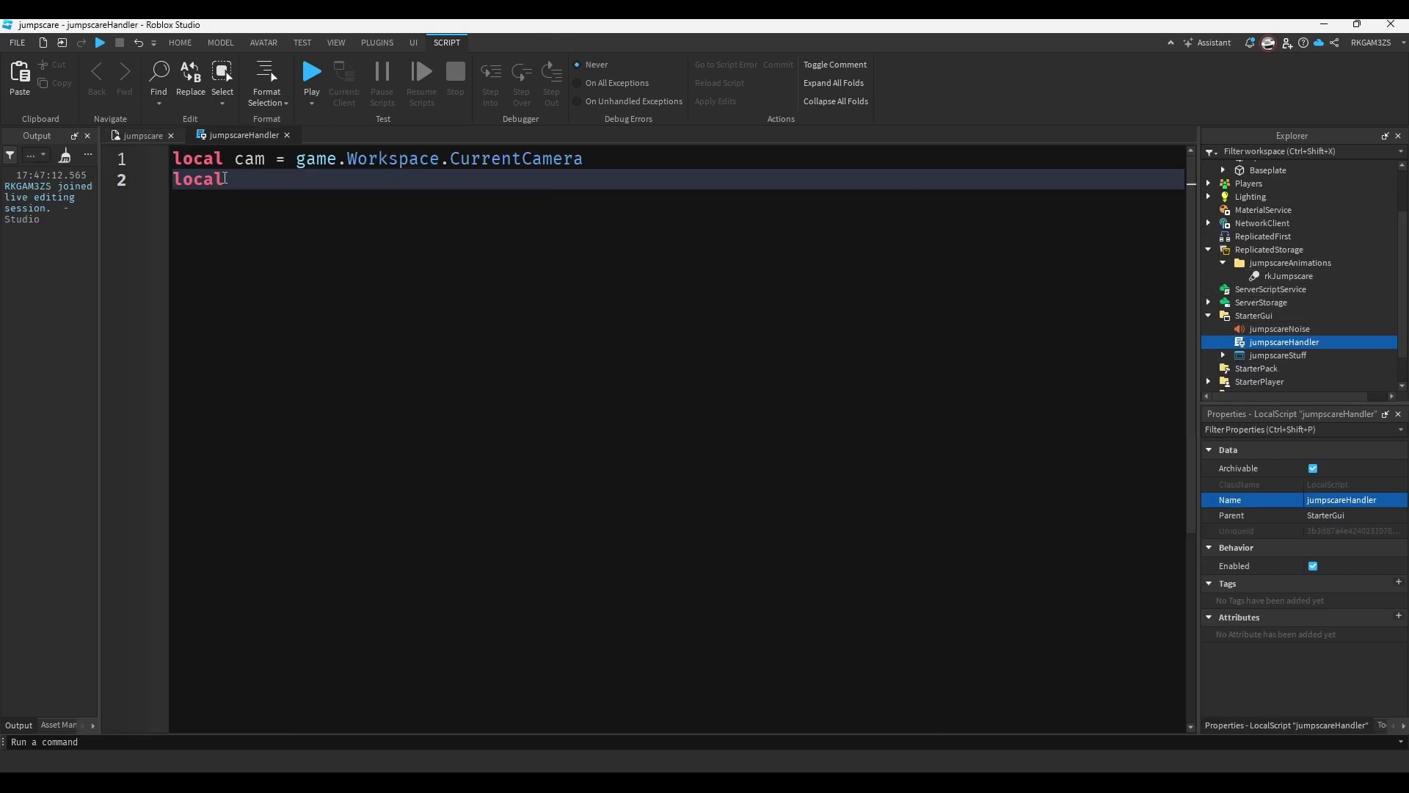
{"action": "type", "text": " rkJumpscare"}
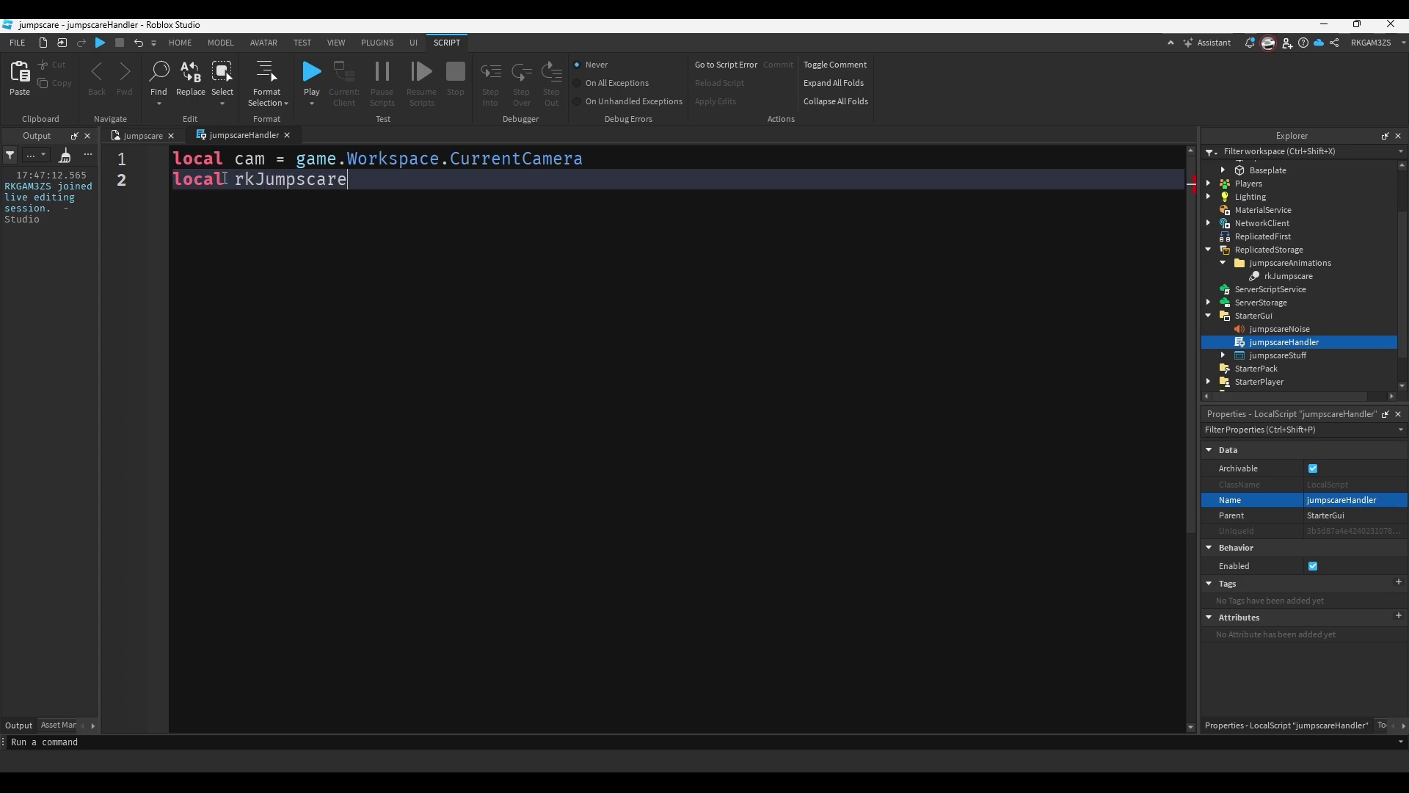
{"action": "type", "text": "Anim = game.ReplicatedStorage.j"}
{"action": "key", "text": "Tab"}
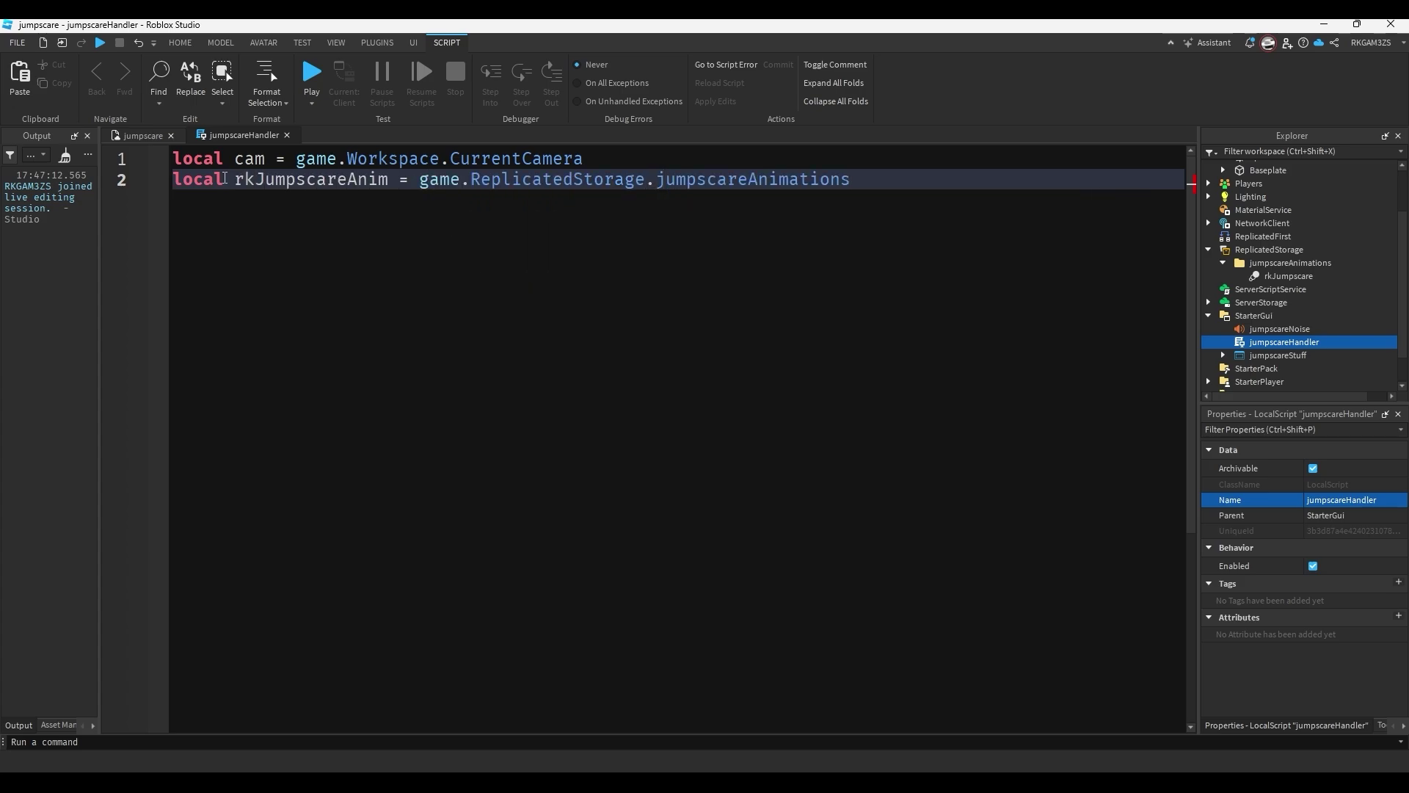
{"action": "key", "text": "BackSpace"}
{"action": "key", "text": "BackSpace"}
{"action": "key", "text": "BackSpace"}
{"action": "key", "text": "BackSpace"}
{"action": "key", "text": "BackSpace"}
{"action": "key", "text": "BackSpace"}
{"action": "key", "text": "BackSpace"}
{"action": "key", "text": "BackSpace"}
{"action": "key", "text": "BackSpace"}
{"action": "key", "text": "BackSpace"}
{"action": "key", "text": "BackSpace"}
{"action": "key", "text": "BackSpace"}
{"action": "key", "text": "BackSpace"}
{"action": "key", "text": "BackSpace"}
{"action": "key", "text": "BackSpace"}
{"action": "key", "text": "BackSpace"}
{"action": "key", "text": "BackSpace"}
{"action": "key", "text": "BackSpace"}
{"action": "key", "text": "BackSpace"}
{"action": "key", "text": "BackSpace"}
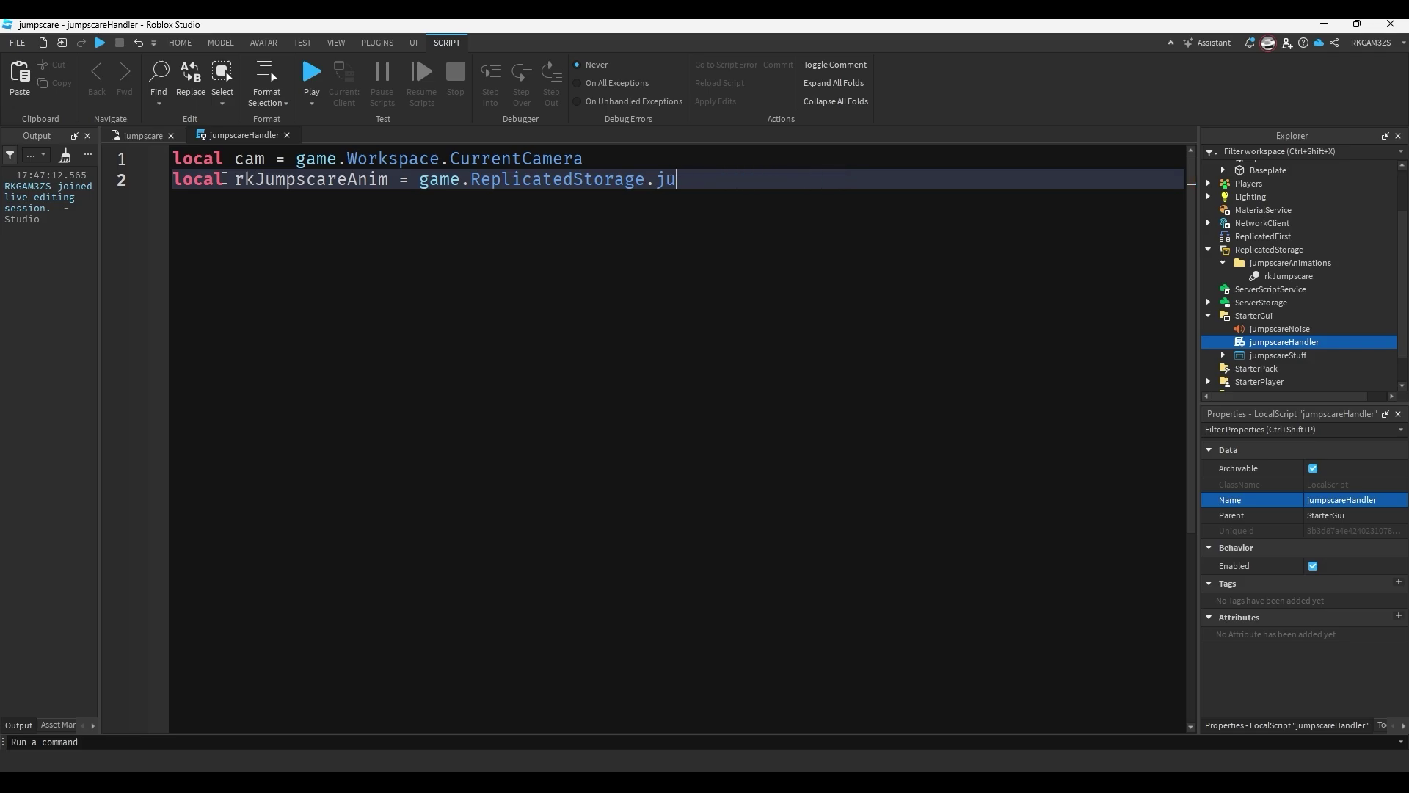
{"action": "type", "text": ":"}
{"action": "key", "text": "Tab"}
{"action": "type", "text": "(\"ju"}
{"action": "key", "text": "Tab"}
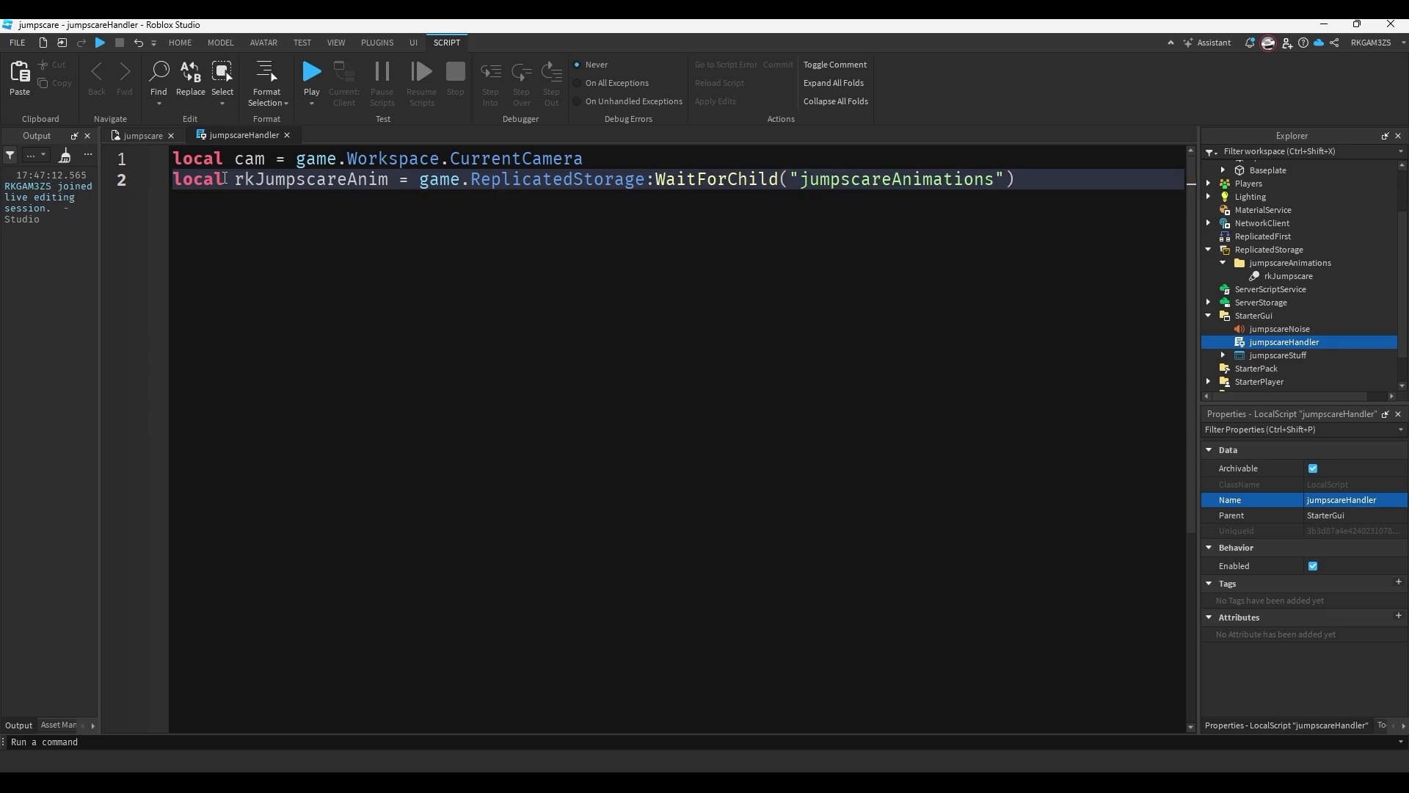
Append :WaitForChild("rkJumpscare") to the rkJumpscareAnim declaration and start a new line.
{"action": "type", "text": ":Wa"}
{"action": "key", "text": "Tab"}
{"action": "type", "text": "(\"rk"}
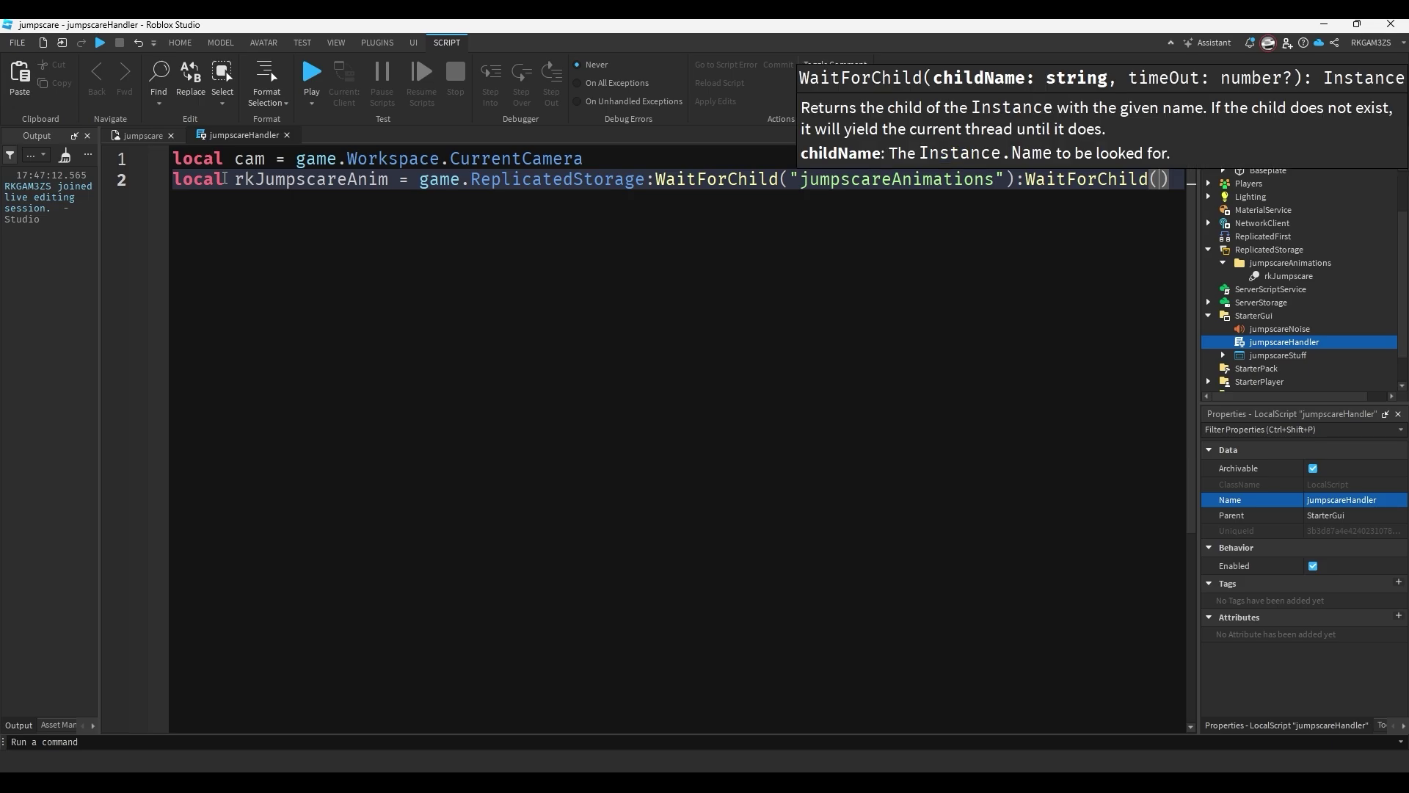
{"action": "key", "text": "Tab"}
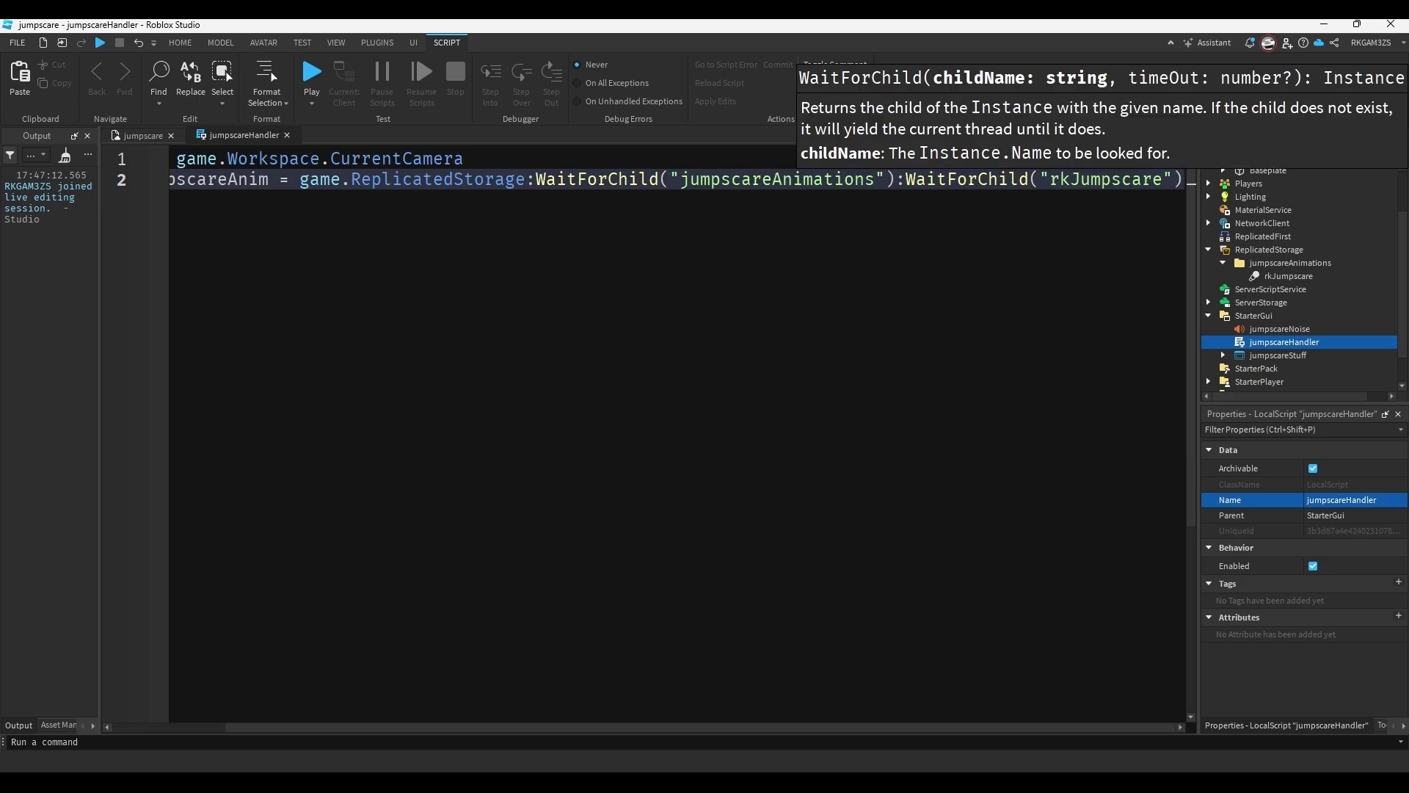
{"action": "key", "text": "Return"}
Expand the jumpscareThing folder in Workspace and declare local rkModel = game.Workspace:WaitForChild("jumpscareThing") on line 3.
{"action": "scroll", "coordinate": [1271, 272], "scroll_direction": "up", "scroll_amount": 2}
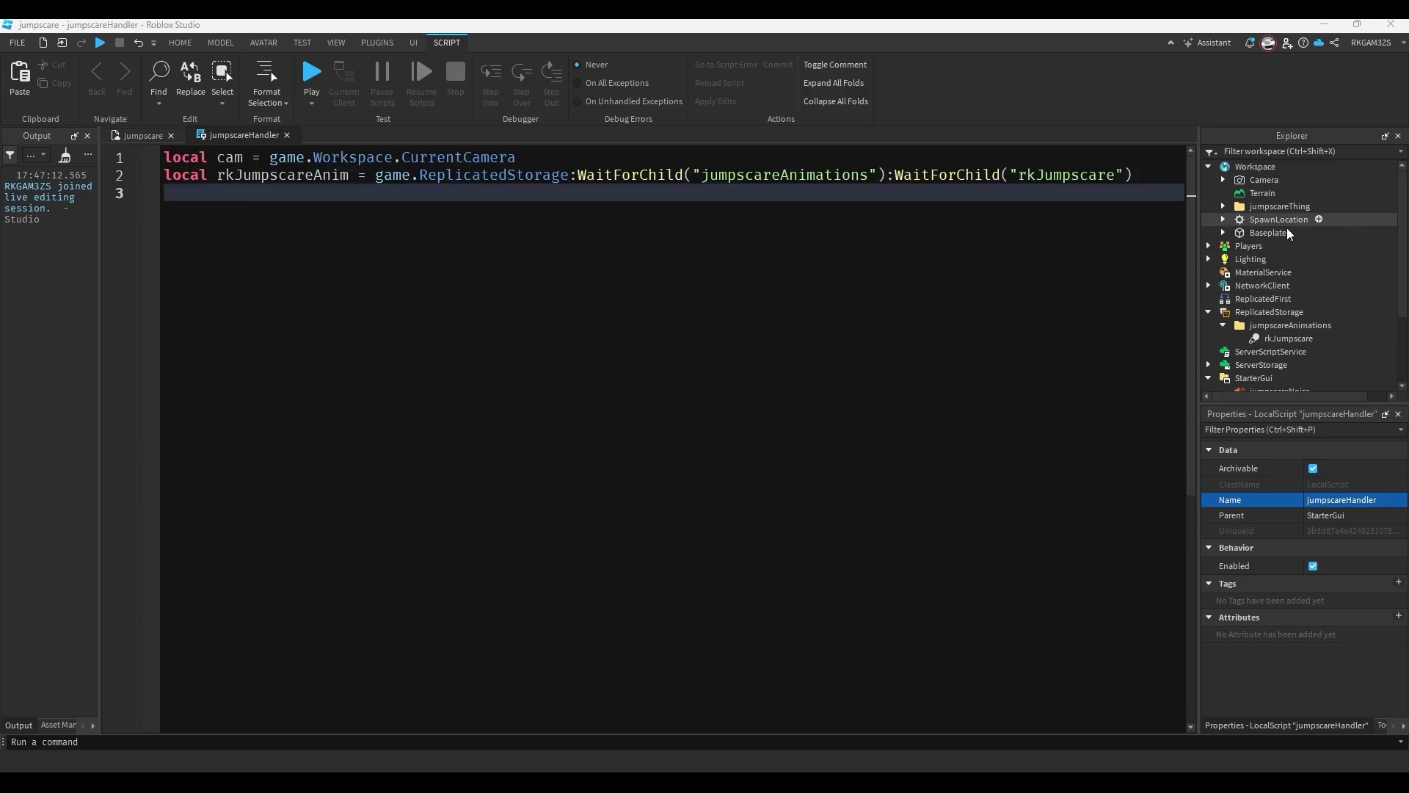
{"action": "left_click", "coordinate": [1226, 206]}
{"action": "left_click", "coordinate": [1223, 207]}
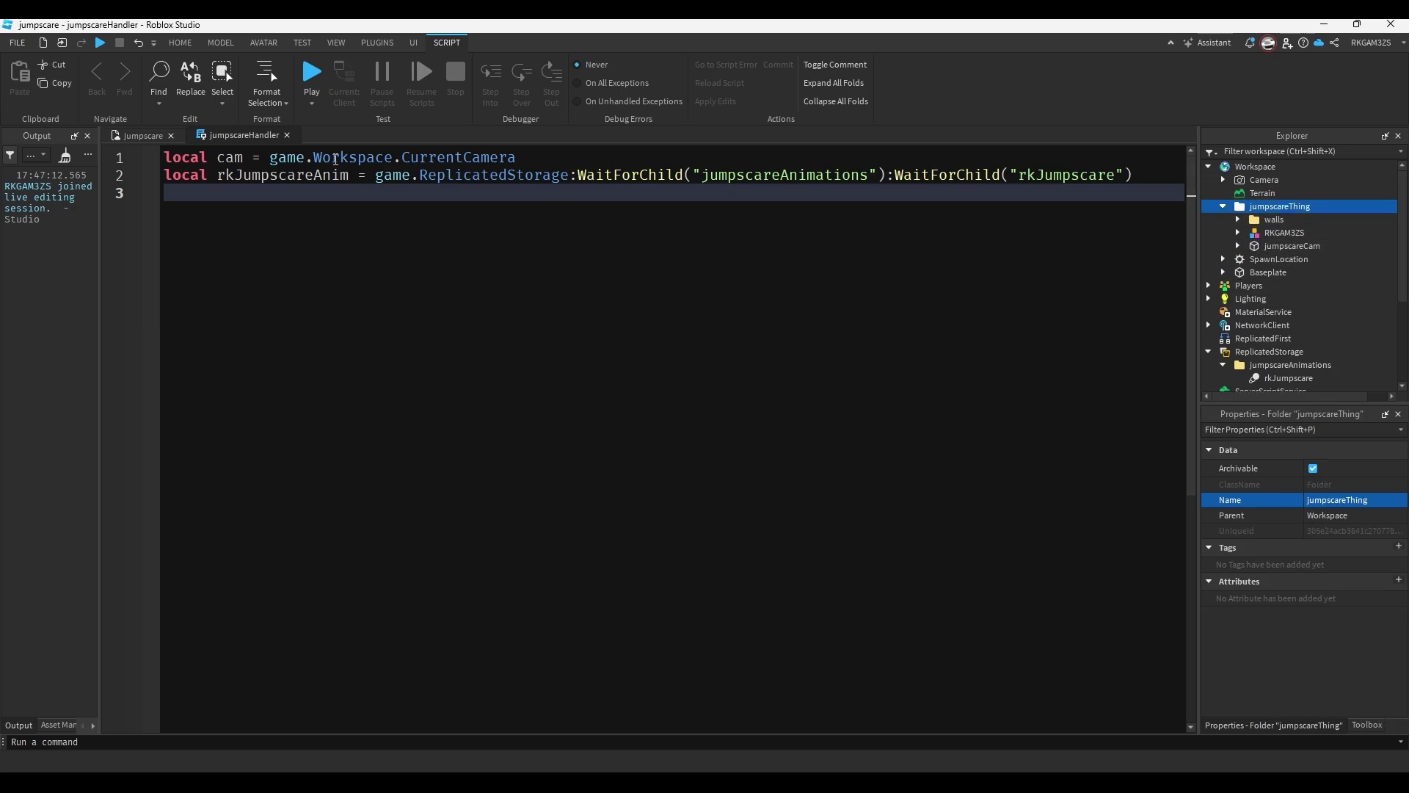
{"action": "left_click", "coordinate": [293, 189]}
{"action": "type", "text": "local rkModle"}
{"action": "key", "text": "BackSpace"}
{"action": "key", "text": "BackSpace"}
{"action": "key", "text": "BackSpace"}
{"action": "type", "text": "el"}
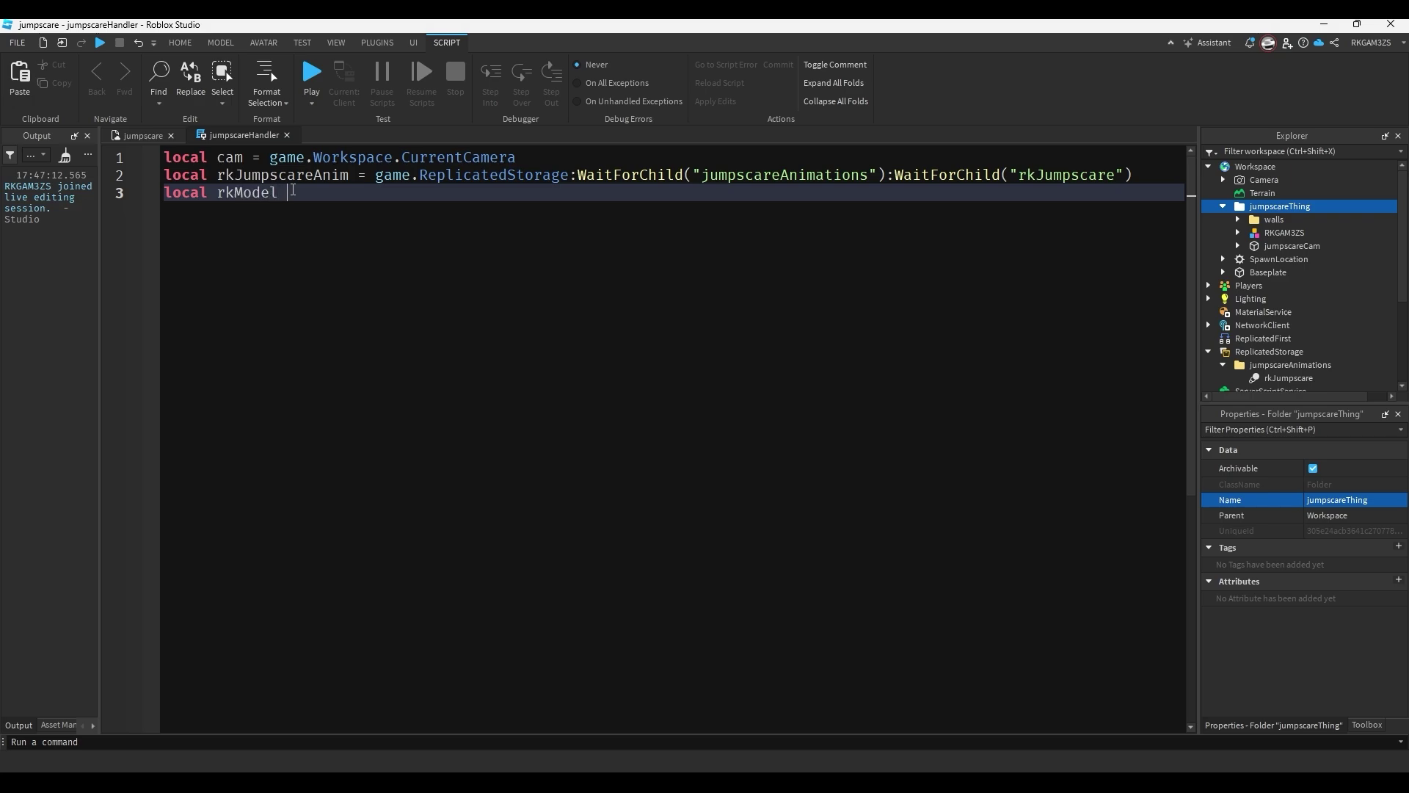
{"action": "type", "text": " = game.Workspace:w"}
{"action": "key", "text": "Tab"}
{"action": "type", "text": "(\"ju"}
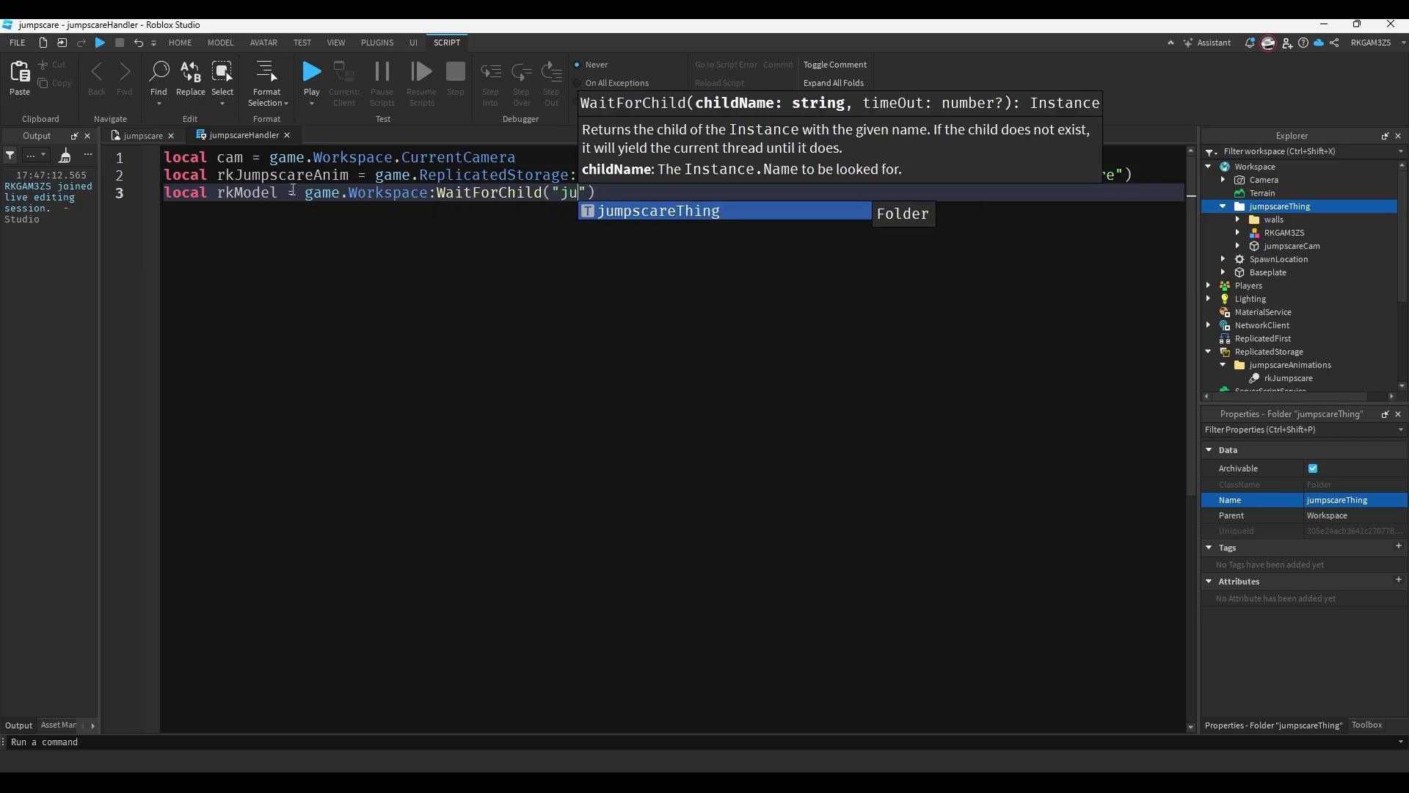
{"action": "key", "text": "Tab"}
Append :WaitForChild("RKGAM3ZS") to the rkModel declaration on line 3.
{"action": "type", "text": ":w"}
{"action": "key", "text": "Tab"}
{"action": "type", "text": "(\"RKGAM3ZS"}
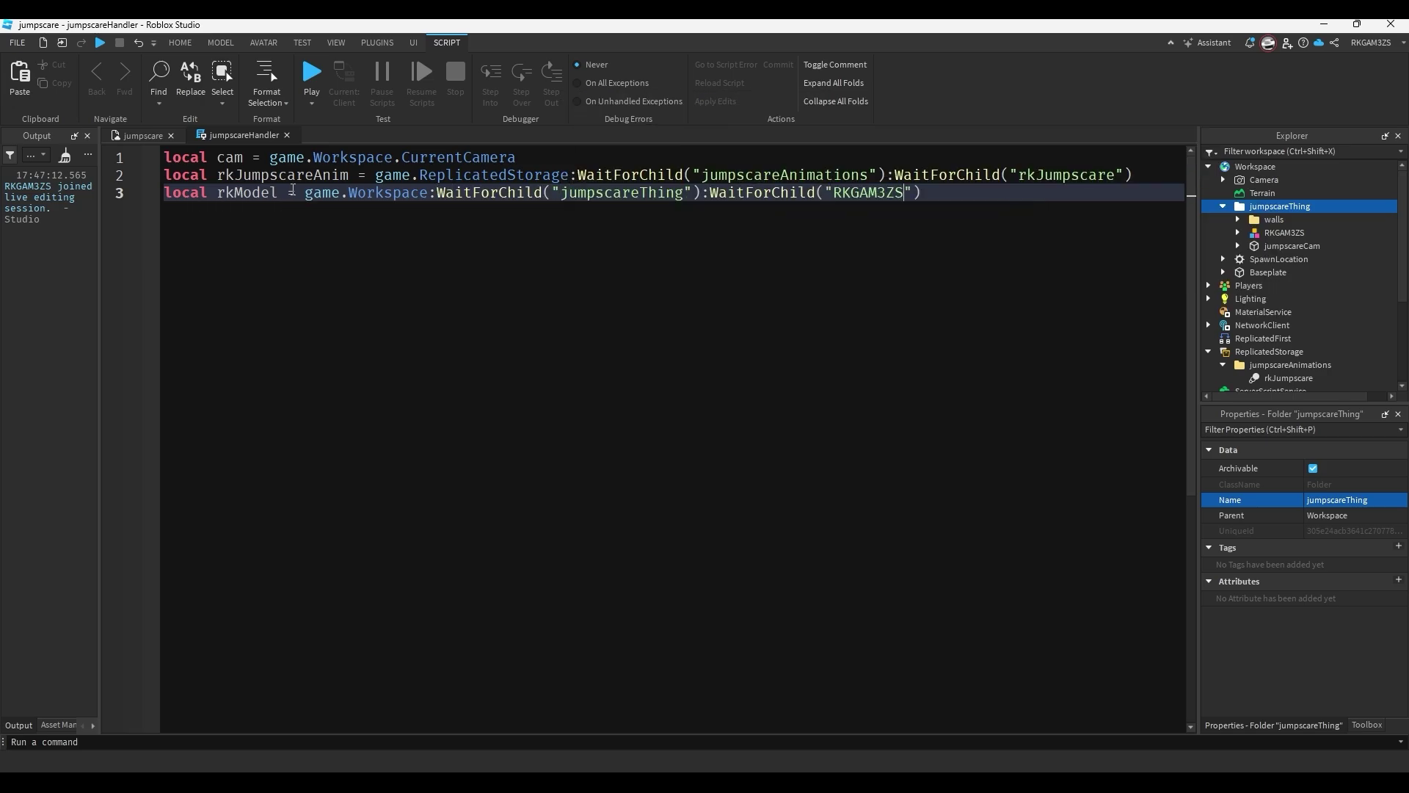
{"action": "key", "text": "BackSpace"}
{"action": "key", "text": "BackSpace"}
{"action": "key", "text": "BackSpace"}
{"action": "key", "text": "BackSpace"}
{"action": "key", "text": "BackSpace"}
{"action": "key", "text": "BackSpace"}
{"action": "key", "text": "BackSpace"}
{"action": "key", "text": "BackSpace"}
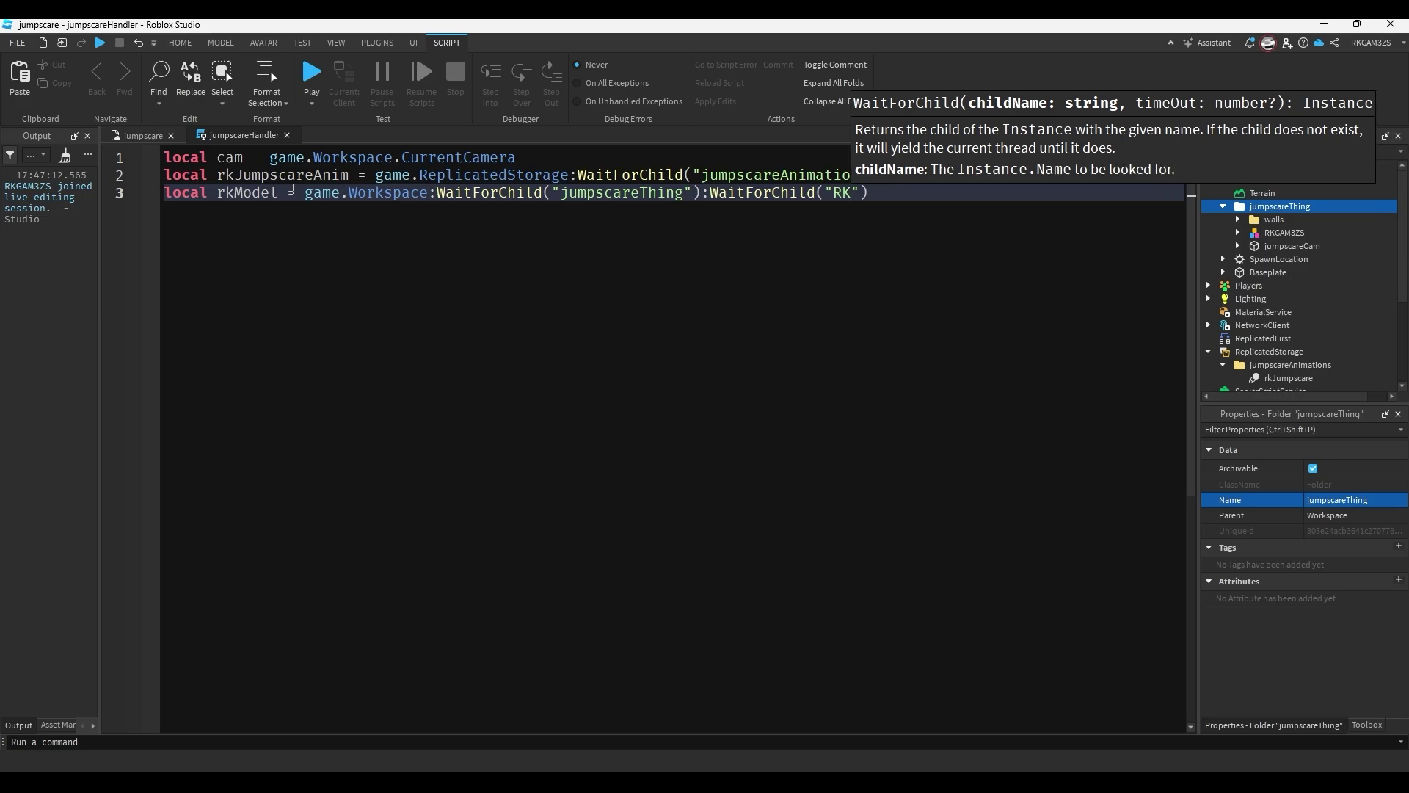
{"action": "type", "text": "rk"}
{"action": "key", "text": "Tab"}
{"action": "key", "text": "End"}
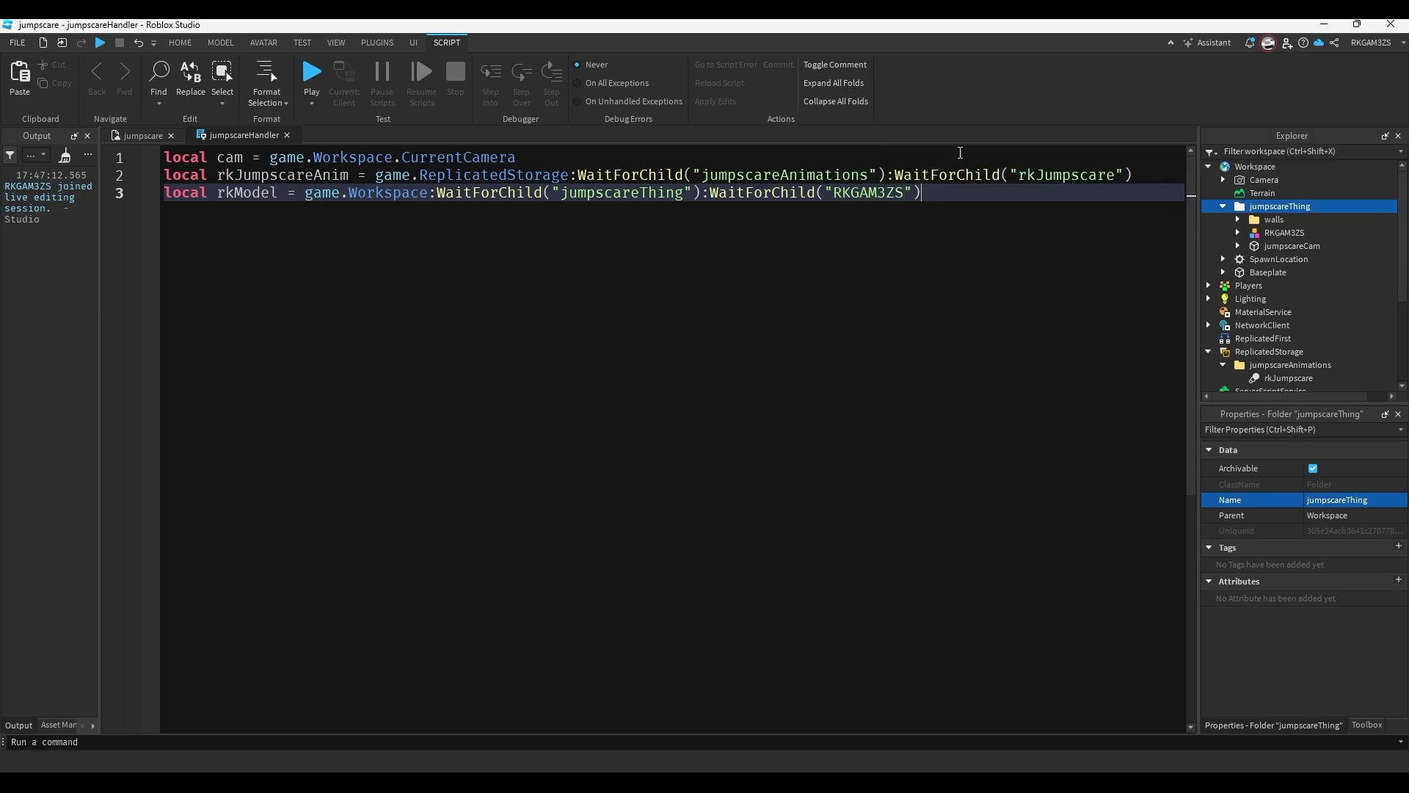
Select the RKGAM3ZS model in jumpscareThing, look at it in the 3D view and return to the jumpscareHandler script.
{"action": "left_click", "coordinate": [1274, 232]}
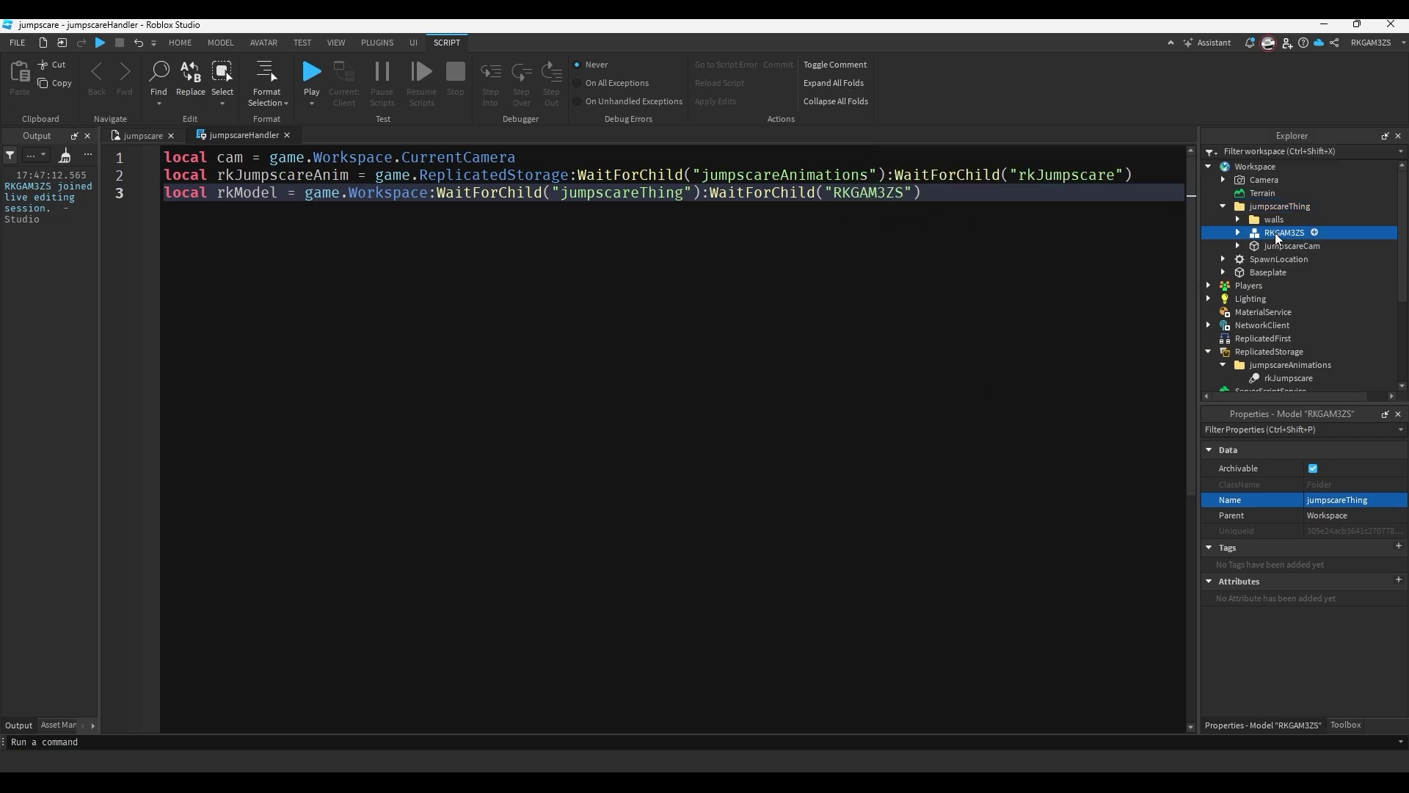
{"action": "left_click", "coordinate": [129, 135]}
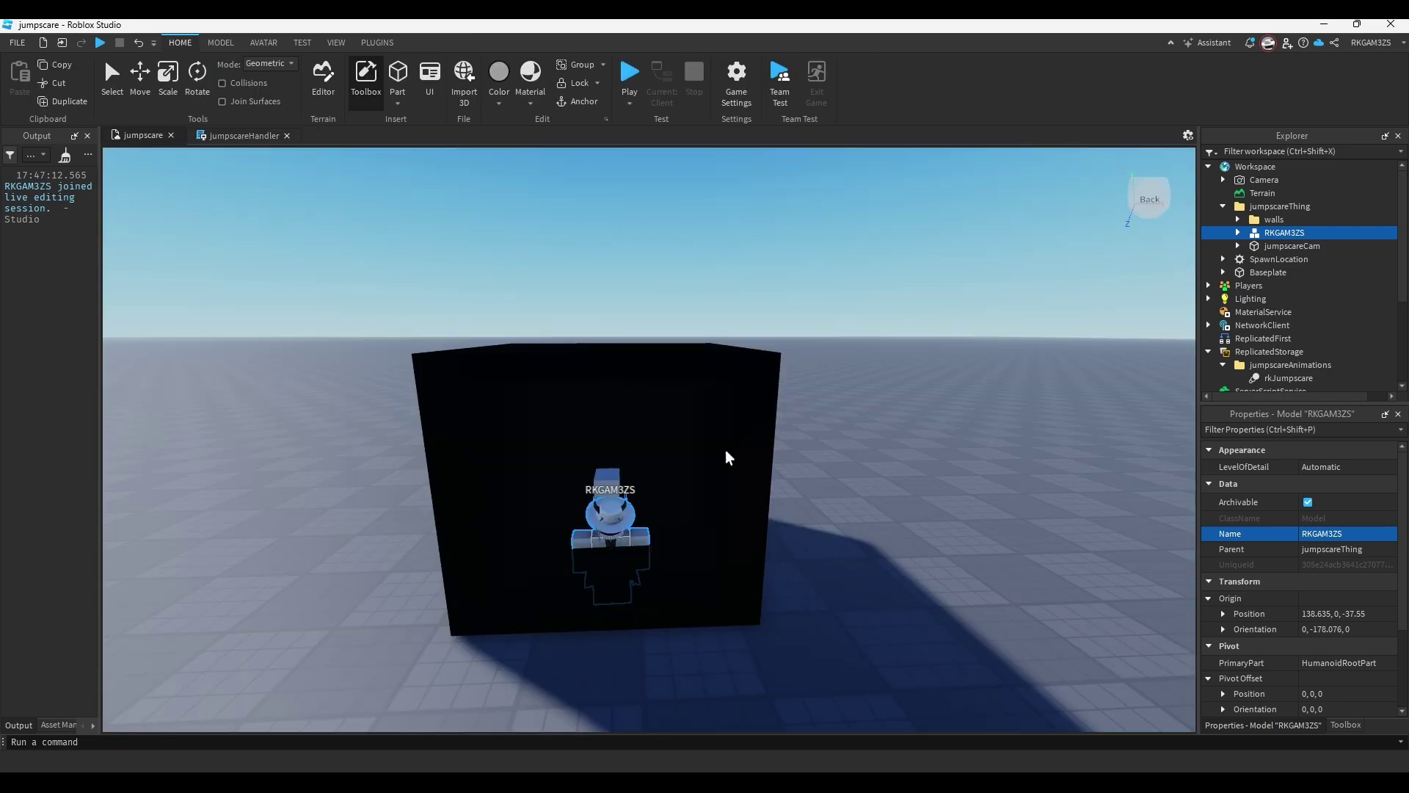
{"action": "left_click", "coordinate": [243, 135]}
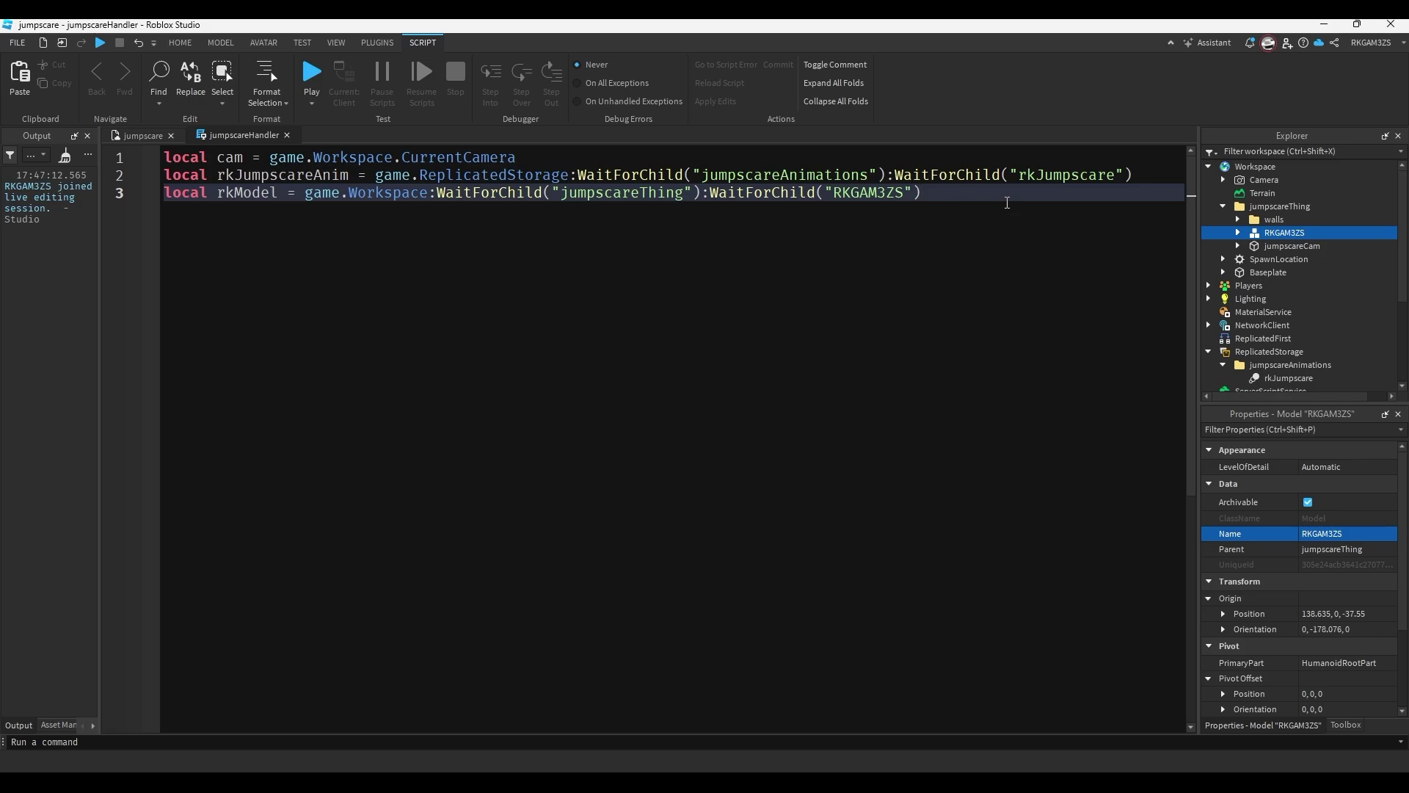
On line 4, declare local jumpscareSound = script.Parent.jumpscareNoise and start a new line.
{"action": "key", "text": "Return"}
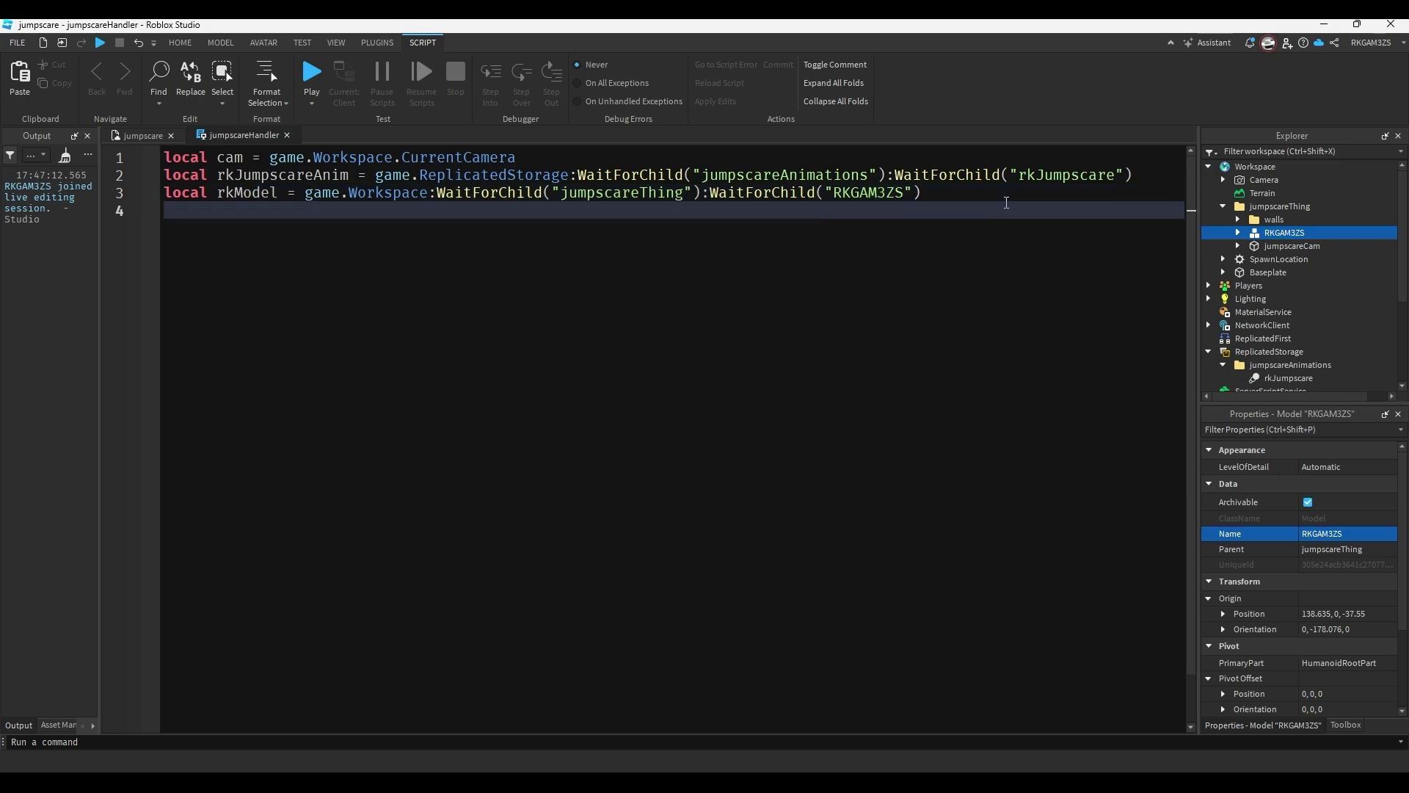
{"action": "type", "text": "local jumpscareSound = script.Parent"}
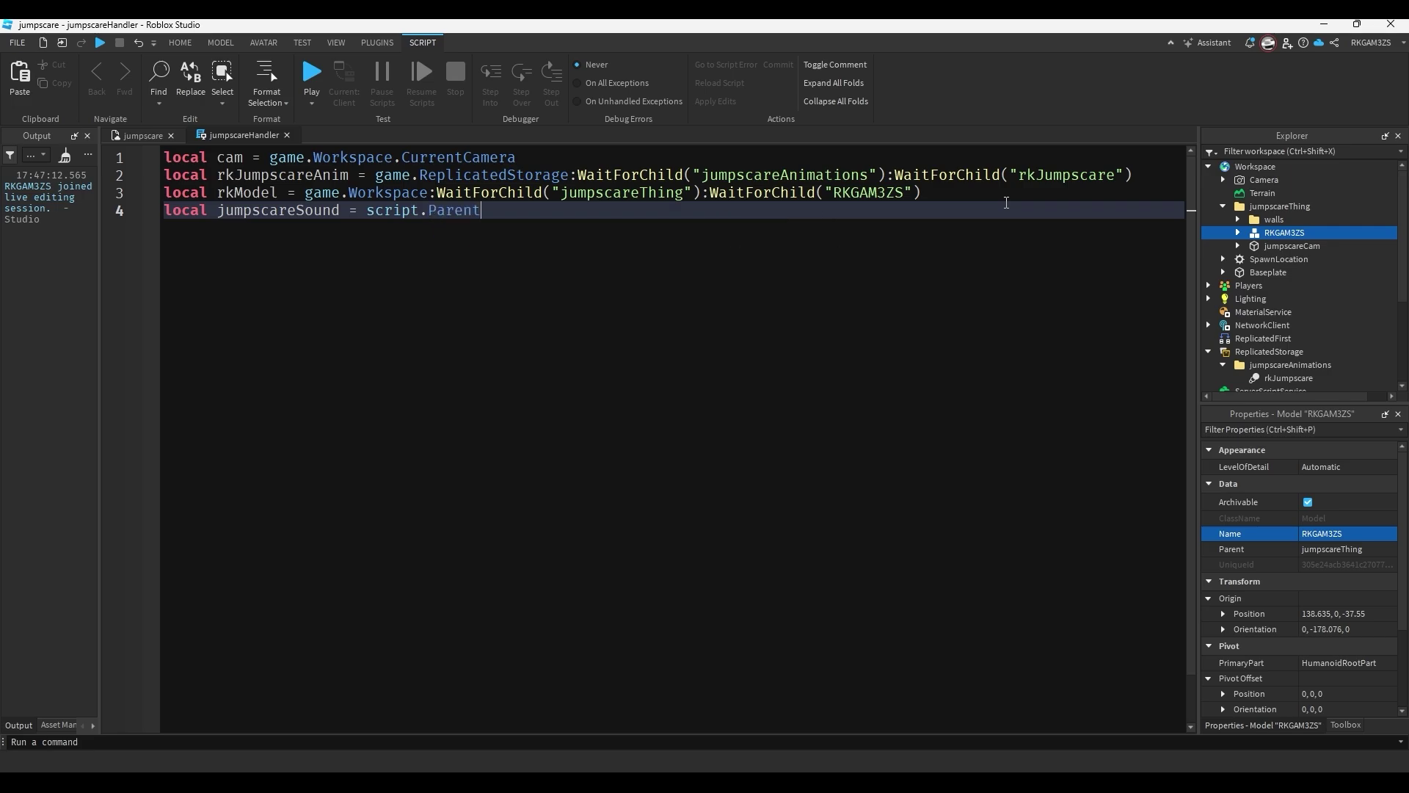
{"action": "type", "text": ".ju"}
{"action": "key", "text": "Tab"}
{"action": "key", "text": "Return"}
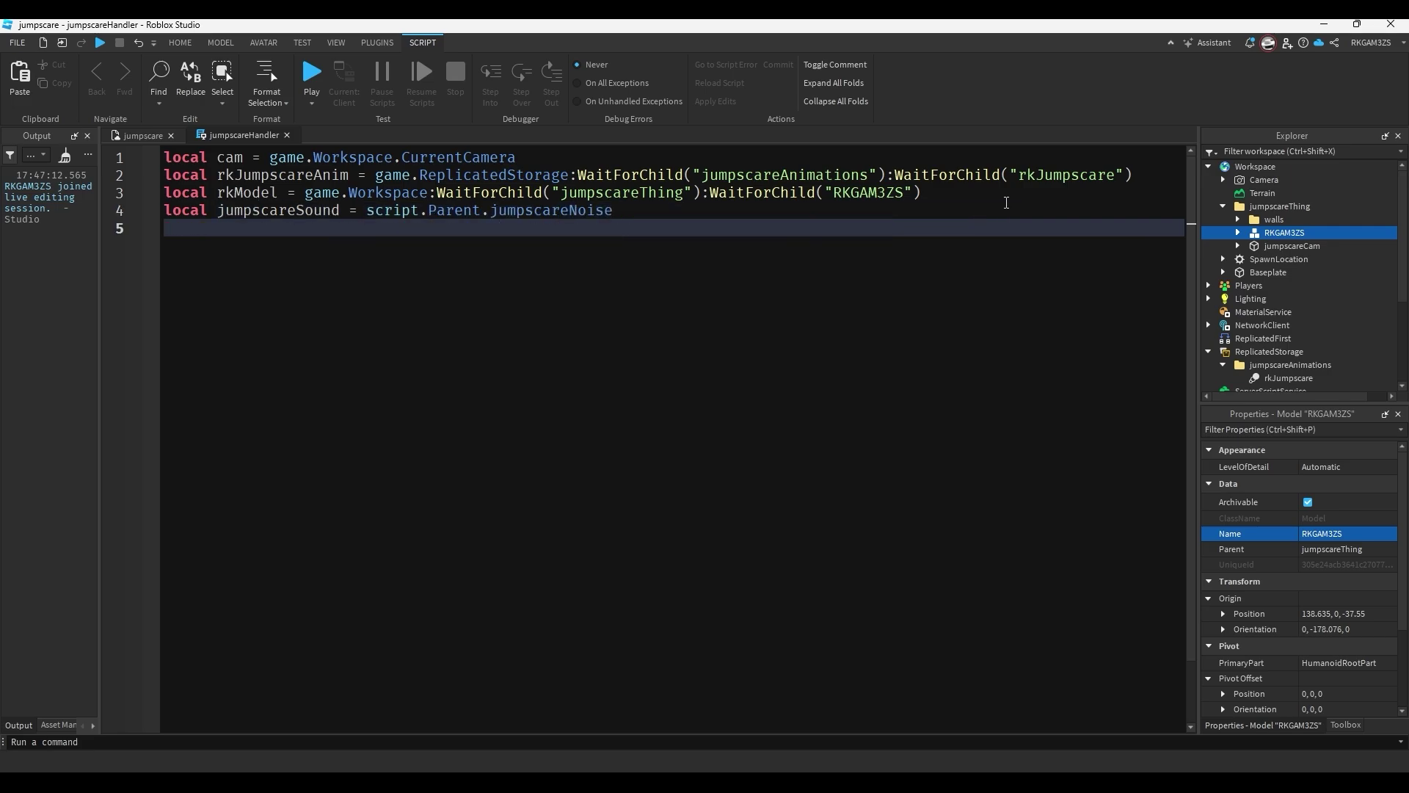
Rename the jumpscareSound variable on line 4 to jumpscareNoise.
{"action": "double_click", "coordinate": [334, 212]}
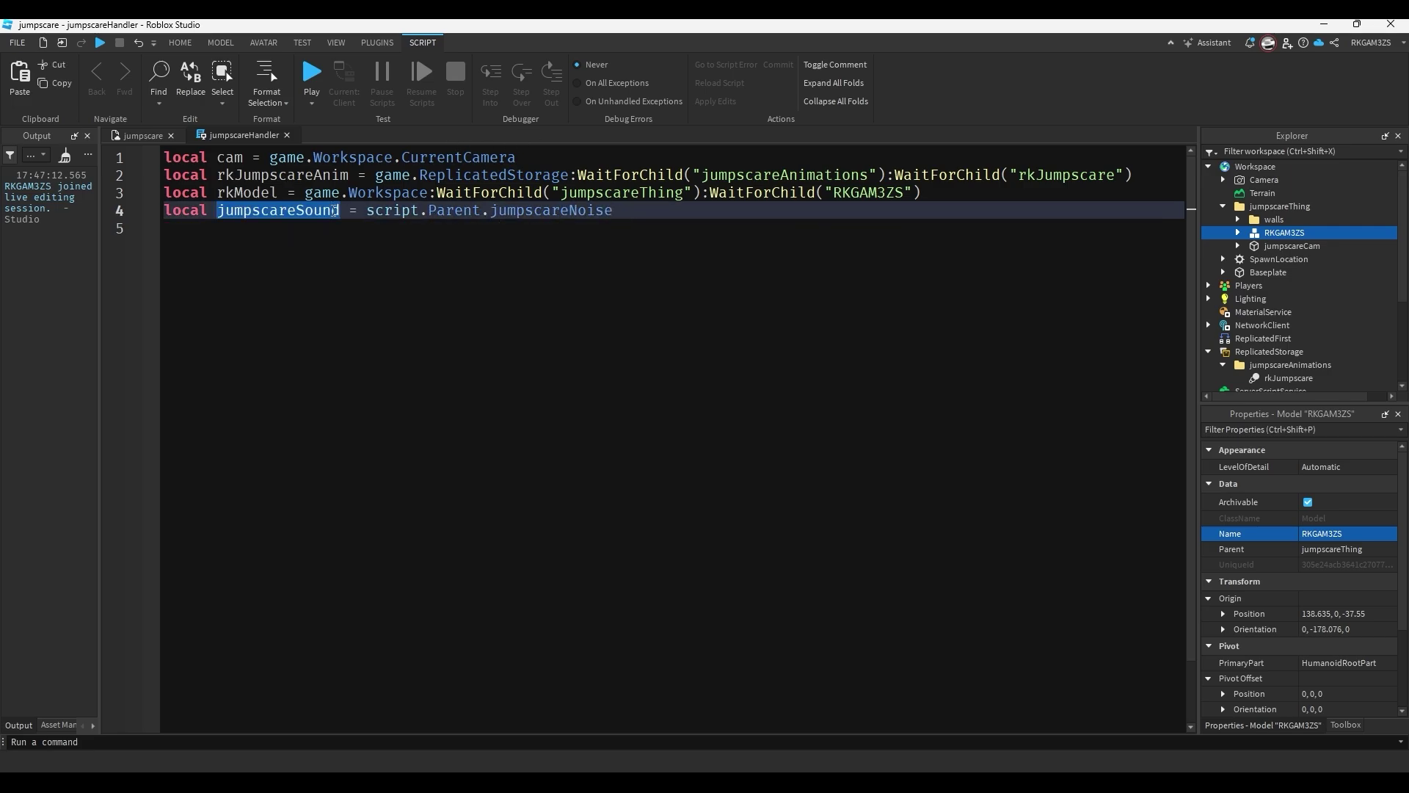
{"action": "type", "text": "jumpscareSo"}
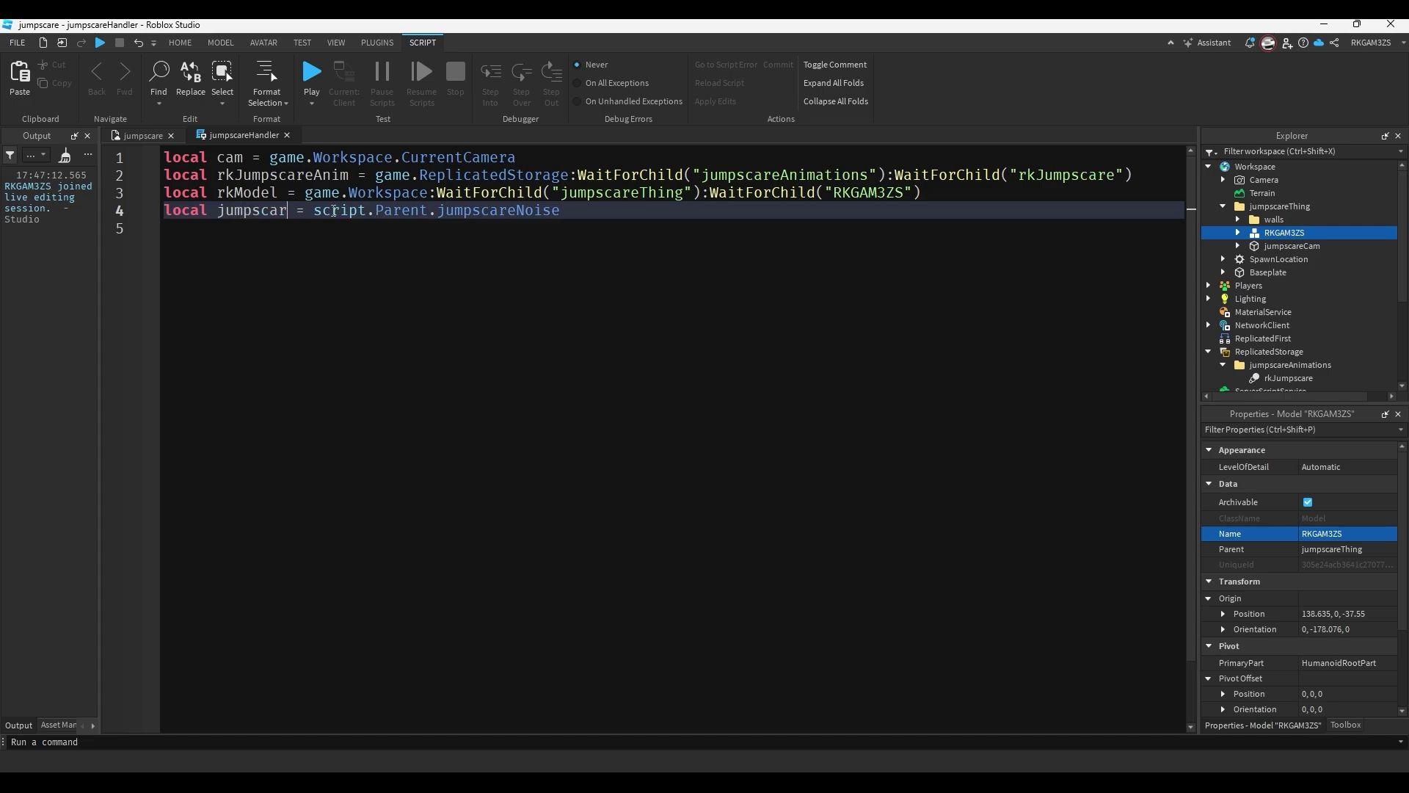
{"action": "key", "text": "BackSpace"}
{"action": "key", "text": "BackSpace"}
{"action": "type", "text": "Noise"}
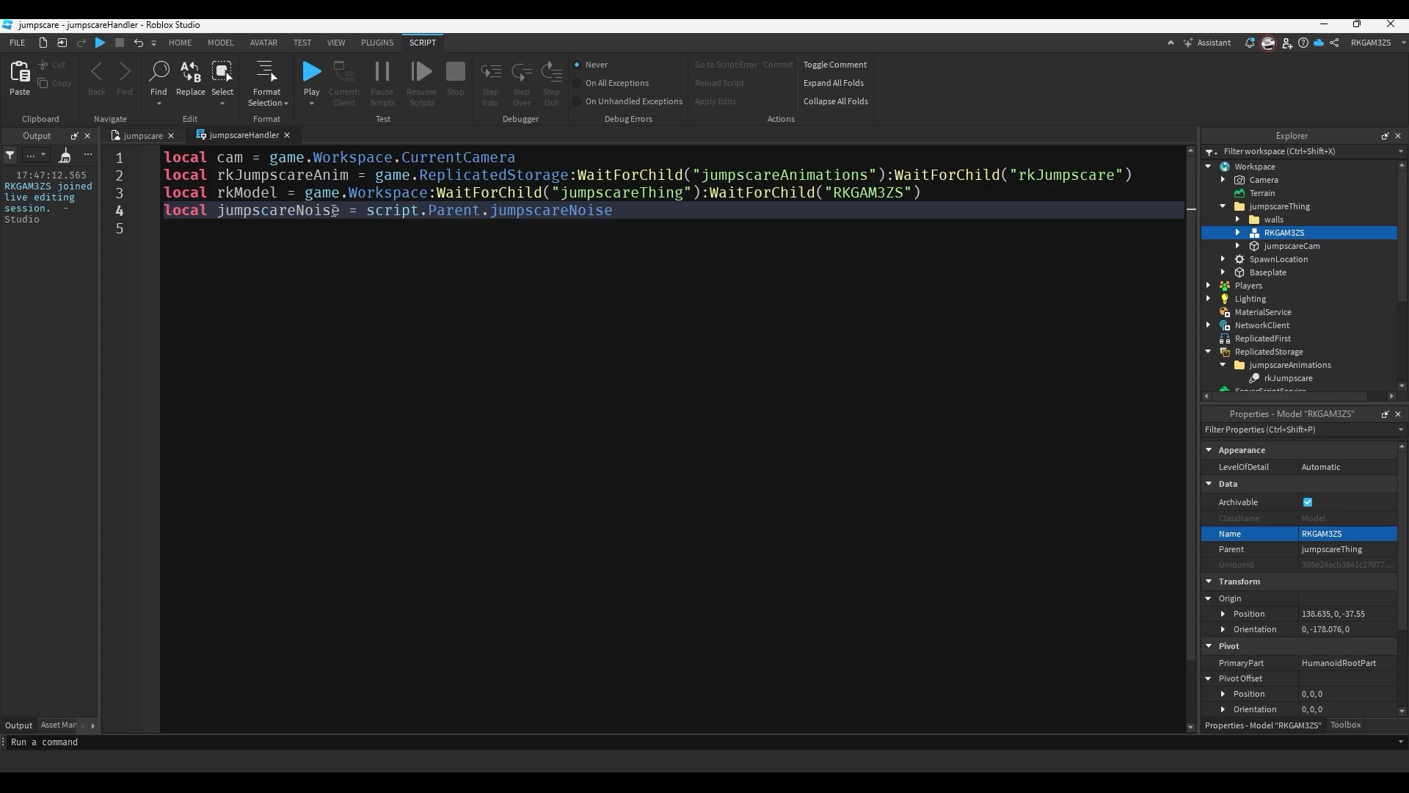
Try replacing .jumpscareNoise after script.Parent on line 4 with :WaitForChild("jumpscareNoise").
{"action": "left_click_drag", "start_coordinate": [613, 212], "coordinate": [485, 213]}
{"action": "type", "text": ":WaitForChild(\"jumpscareNoise"}
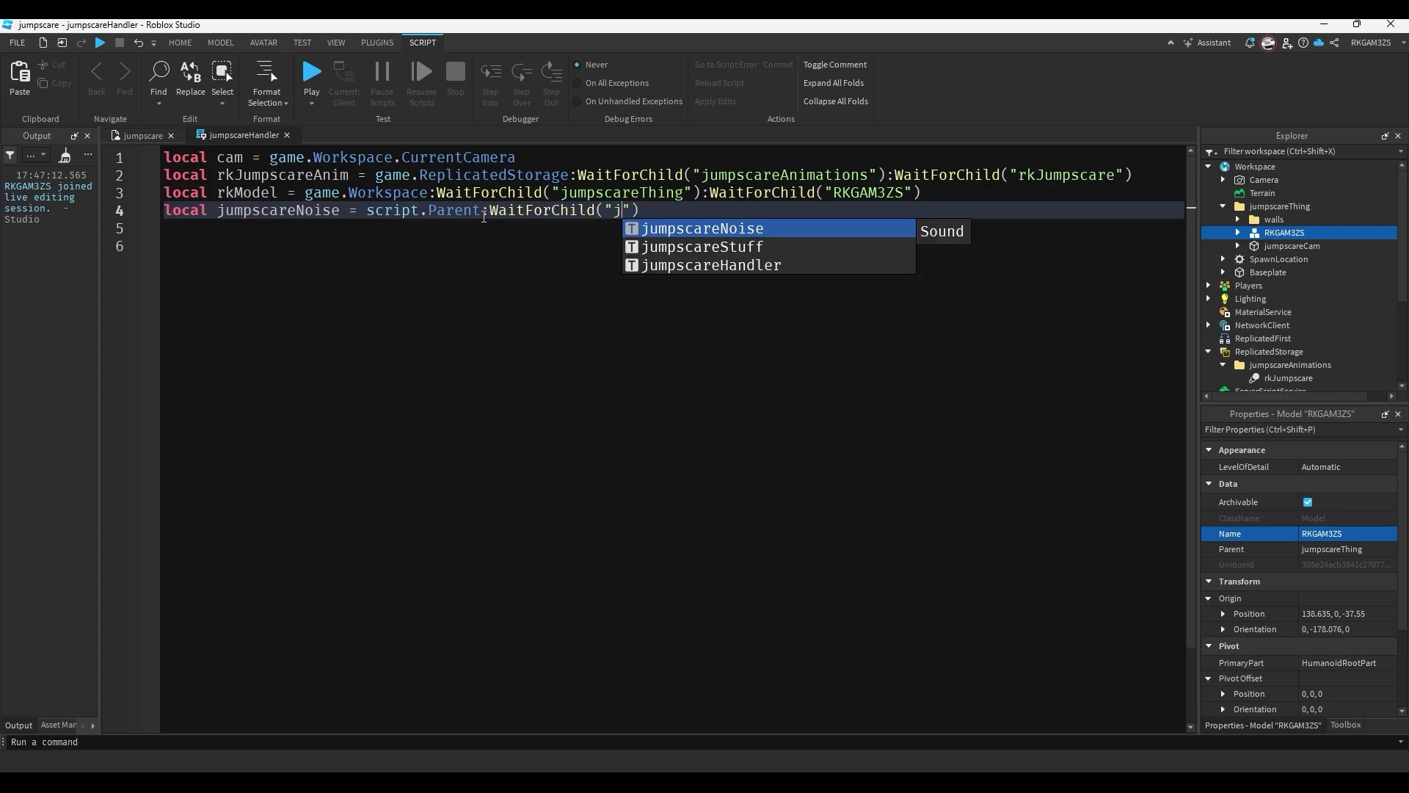
{"action": "left_click", "coordinate": [893, 303]}
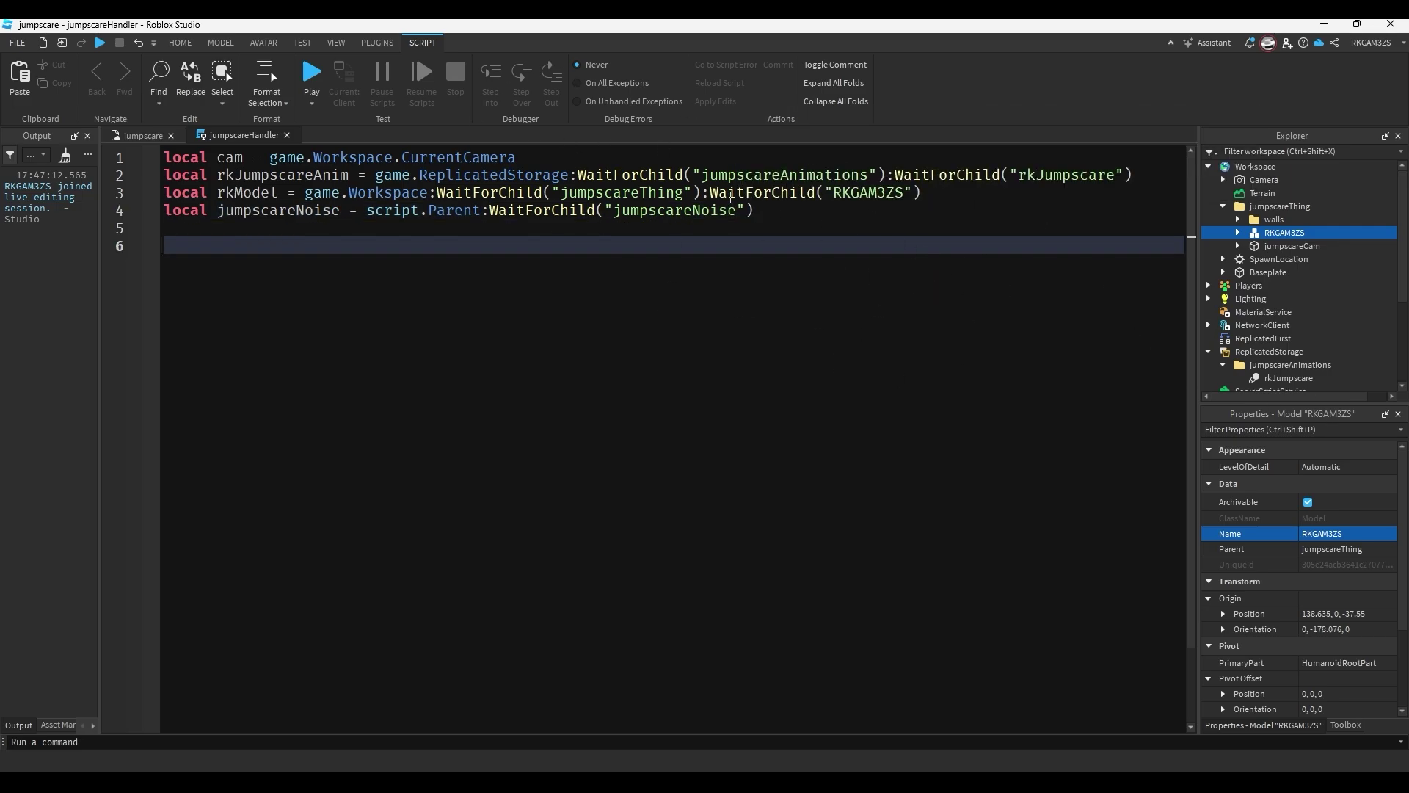
{"action": "left_click", "coordinate": [741, 208]}
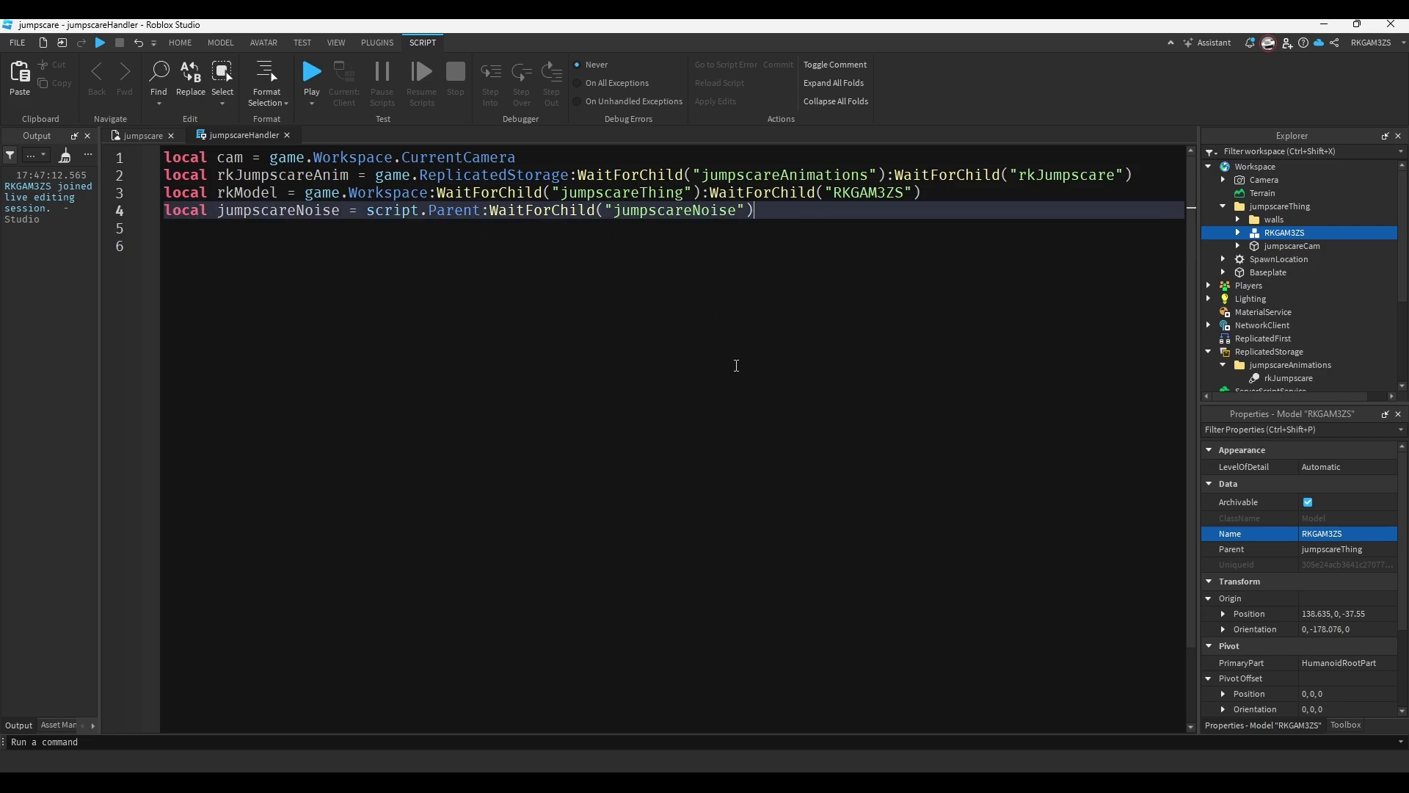
{"action": "left_click", "coordinate": [673, 246]}
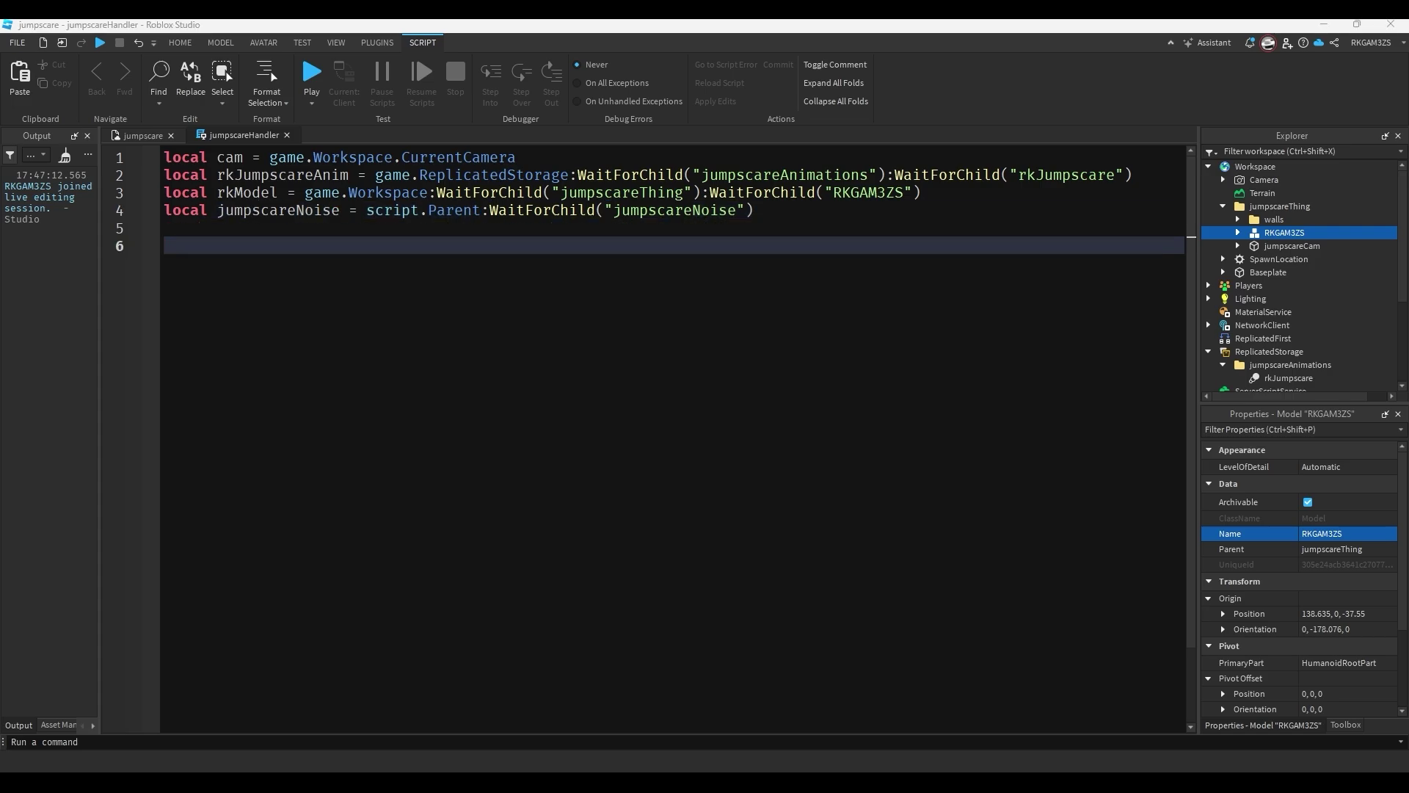
Undo the WaitForChild edit in the jumpscareNoise declaration.
{"action": "key", "text": "ctrl+z"}
{"action": "key", "text": "ctrl+z"}
{"action": "key", "text": "ctrl+z"}
{"action": "key", "text": "ctrl+z"}
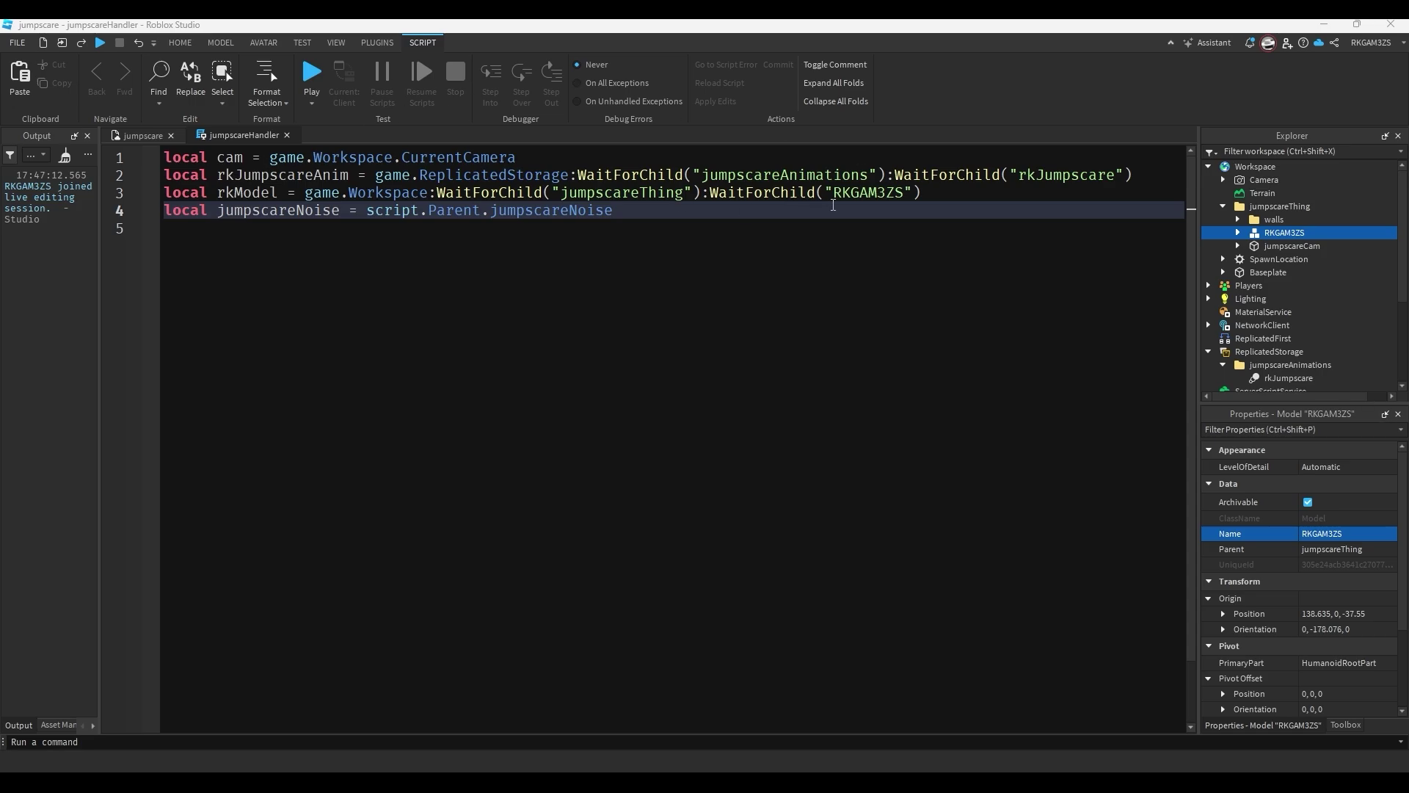
Insert a line below rkModel declaring local rkHumanoid = rkModel:FindFirstChild("Humanoid").
{"action": "left_click", "coordinate": [961, 189]}
{"action": "key", "text": "Return"}
{"action": "type", "text": "loca"}
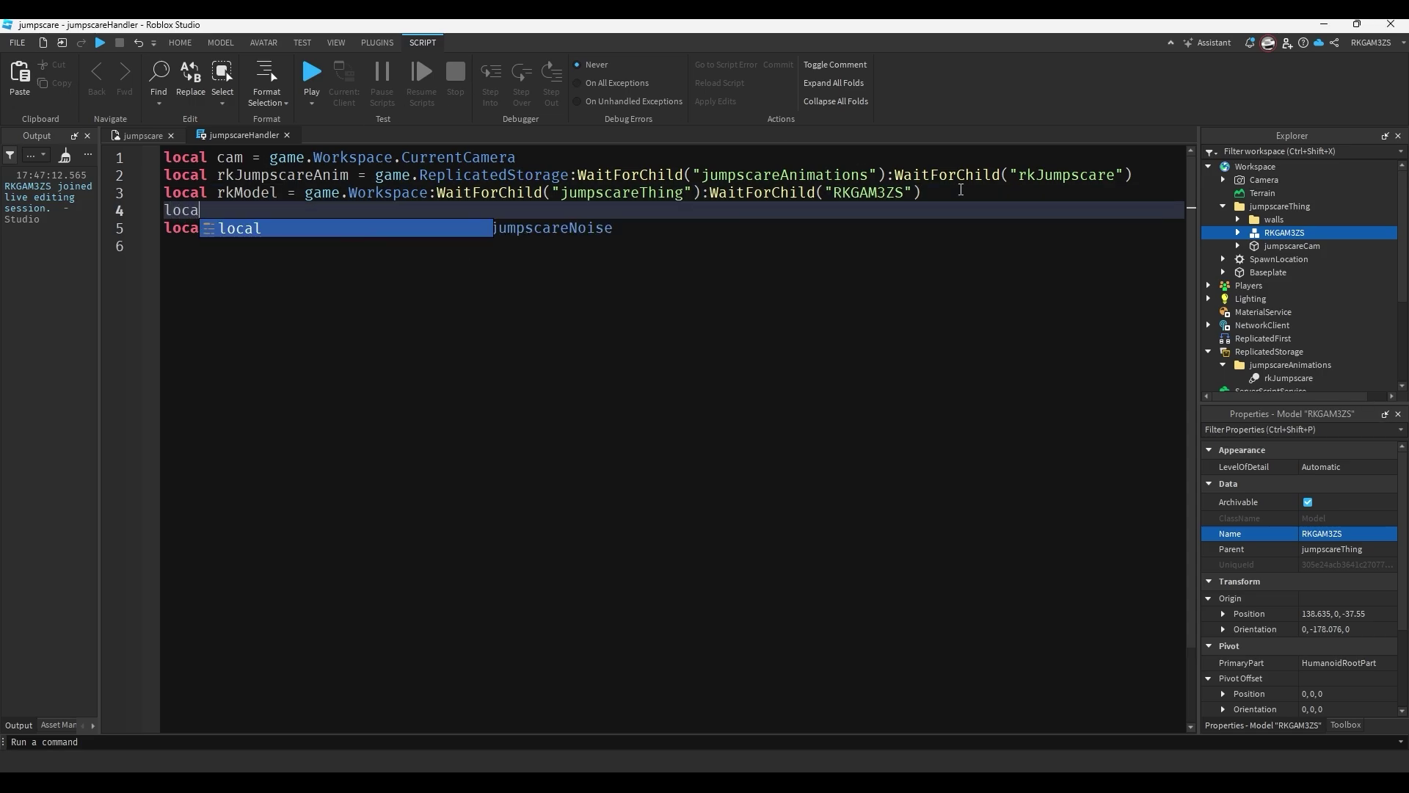
{"action": "type", "text": "l rkHumanoid = rk"}
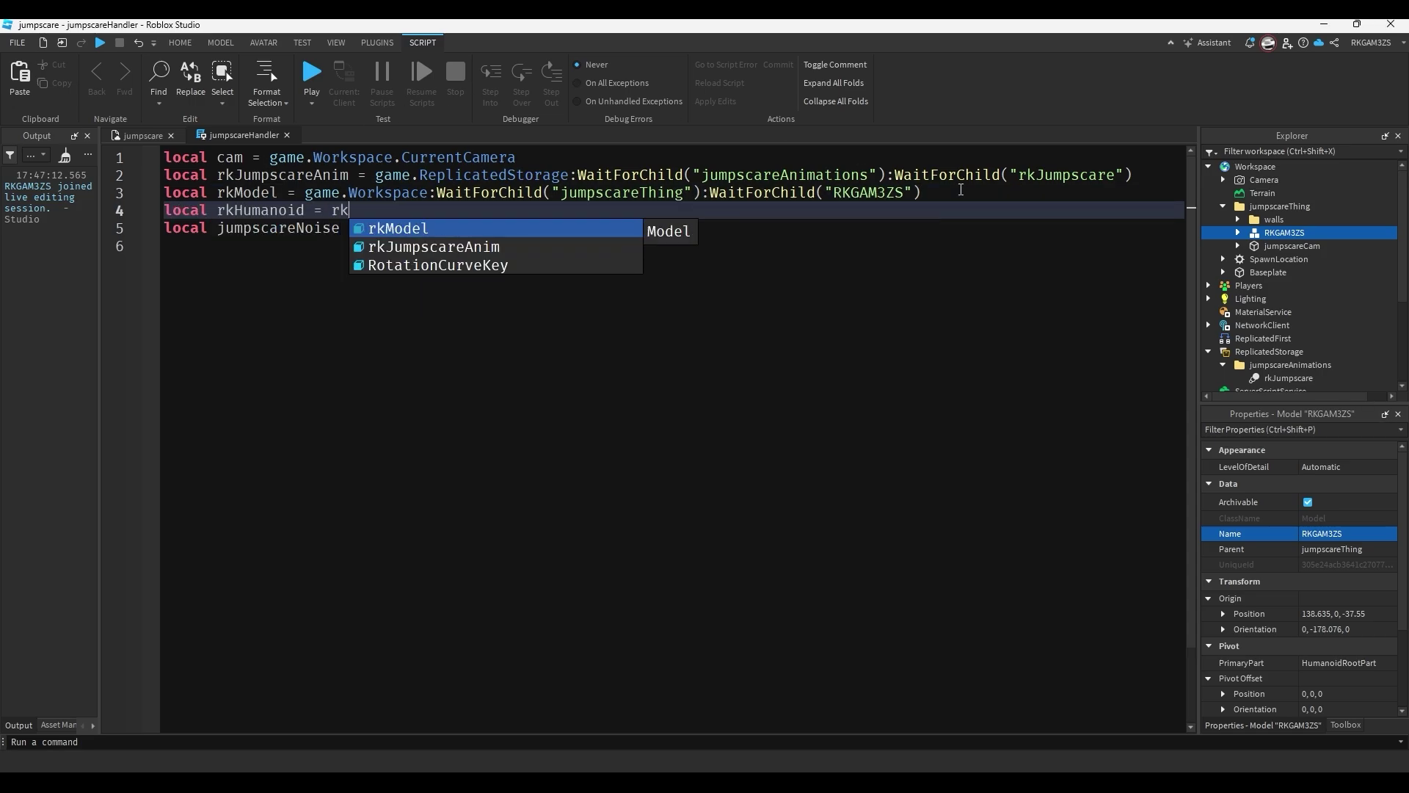
{"action": "key", "text": "Tab"}
{"action": "type", "text": ":FindFi"}
{"action": "key", "text": "Tab"}
{"action": "type", "text": "(\""}
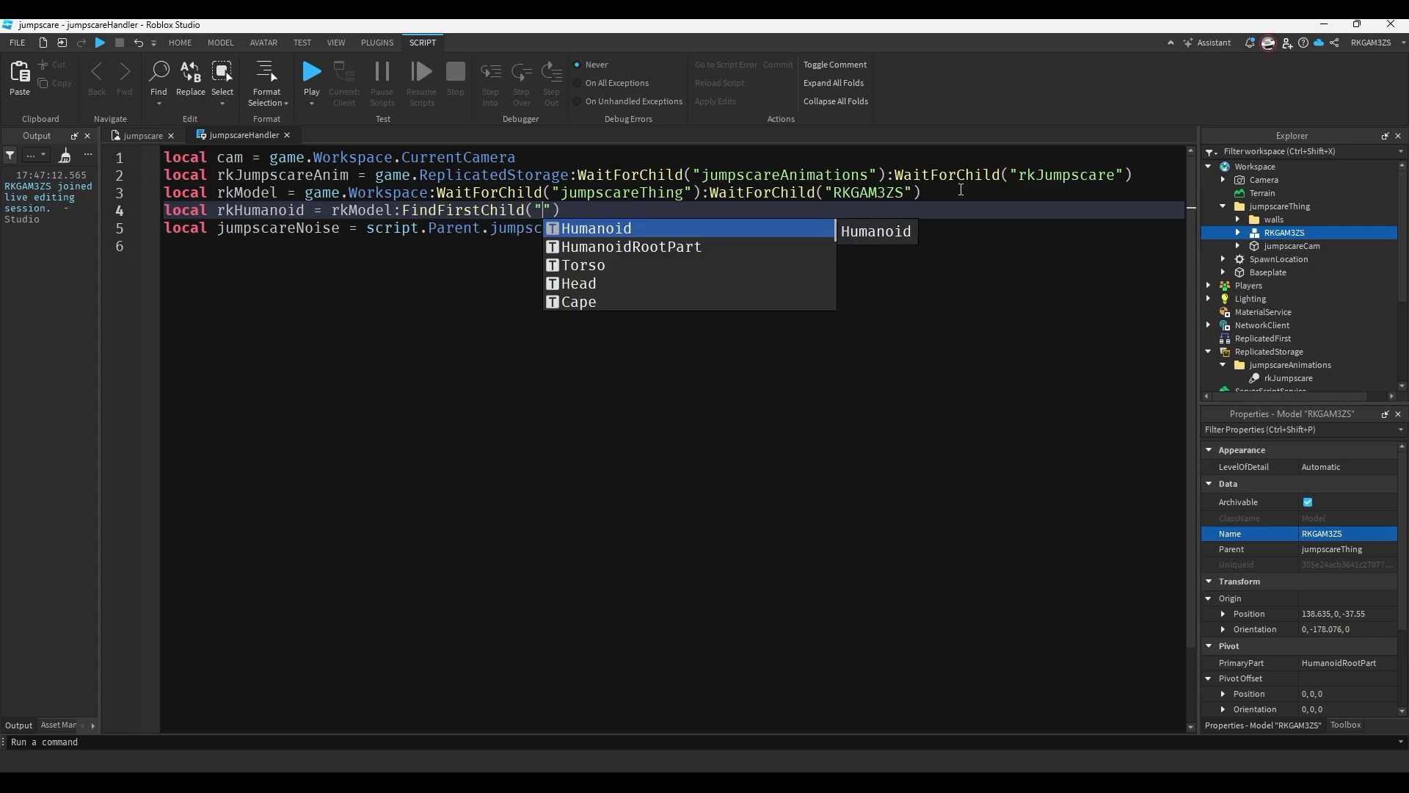
{"action": "key", "text": "Tab"}
{"action": "left_click", "coordinate": [669, 216]}
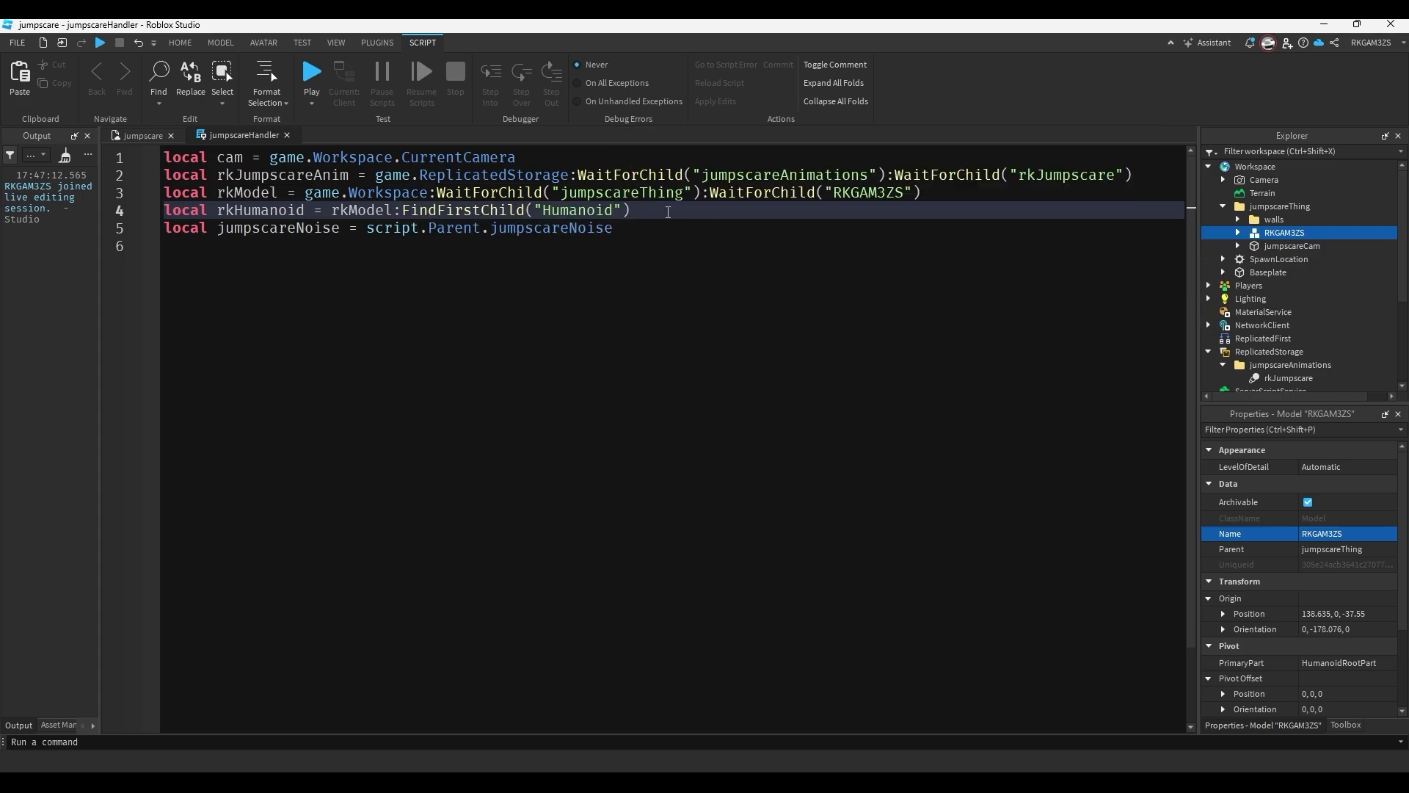
Insert a line below rkHumanoid declaring local anim = rkHumanoid:LoadAnimation(rkJumpscareAnim).
{"action": "key", "text": "Return"}
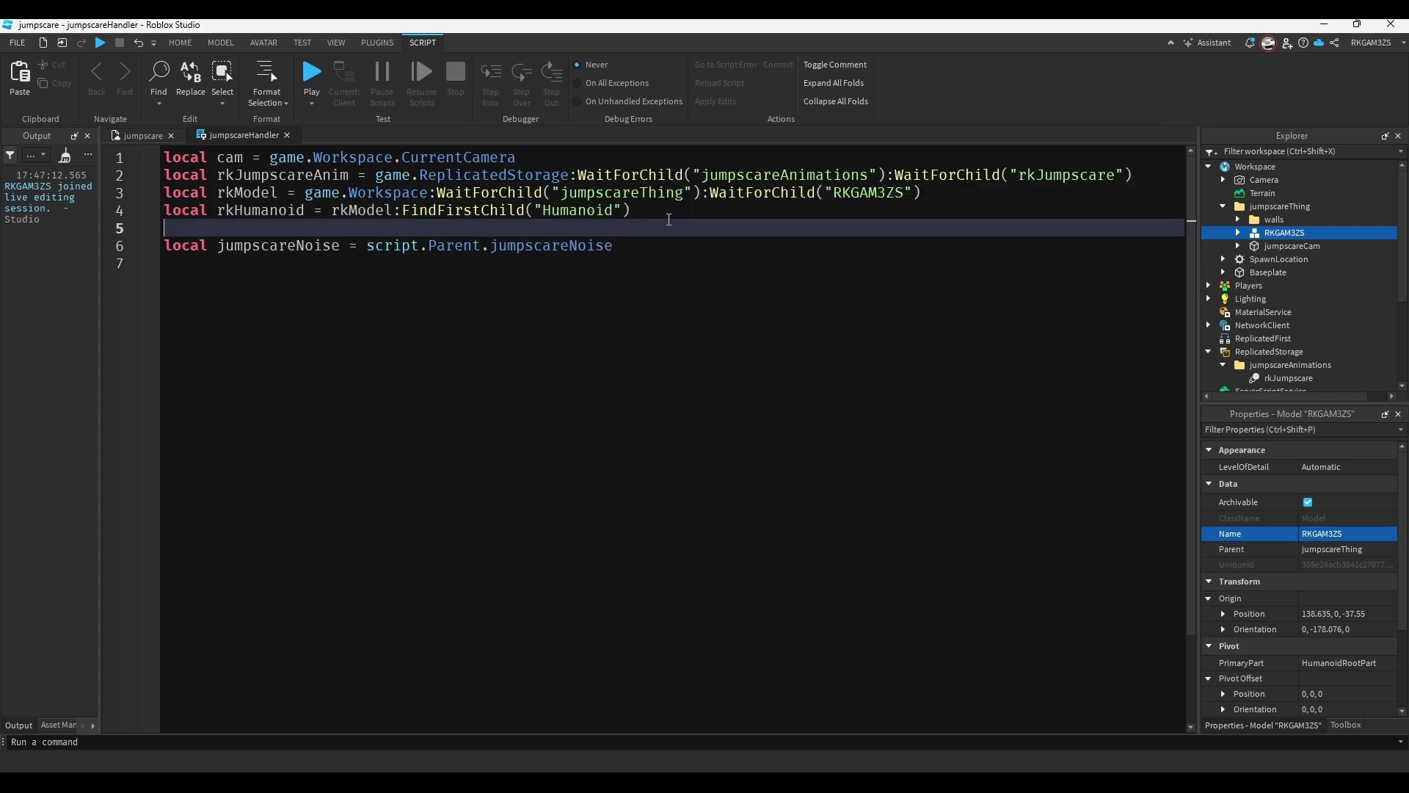
{"action": "type", "text": "local anim = rkHumanoid:Load"}
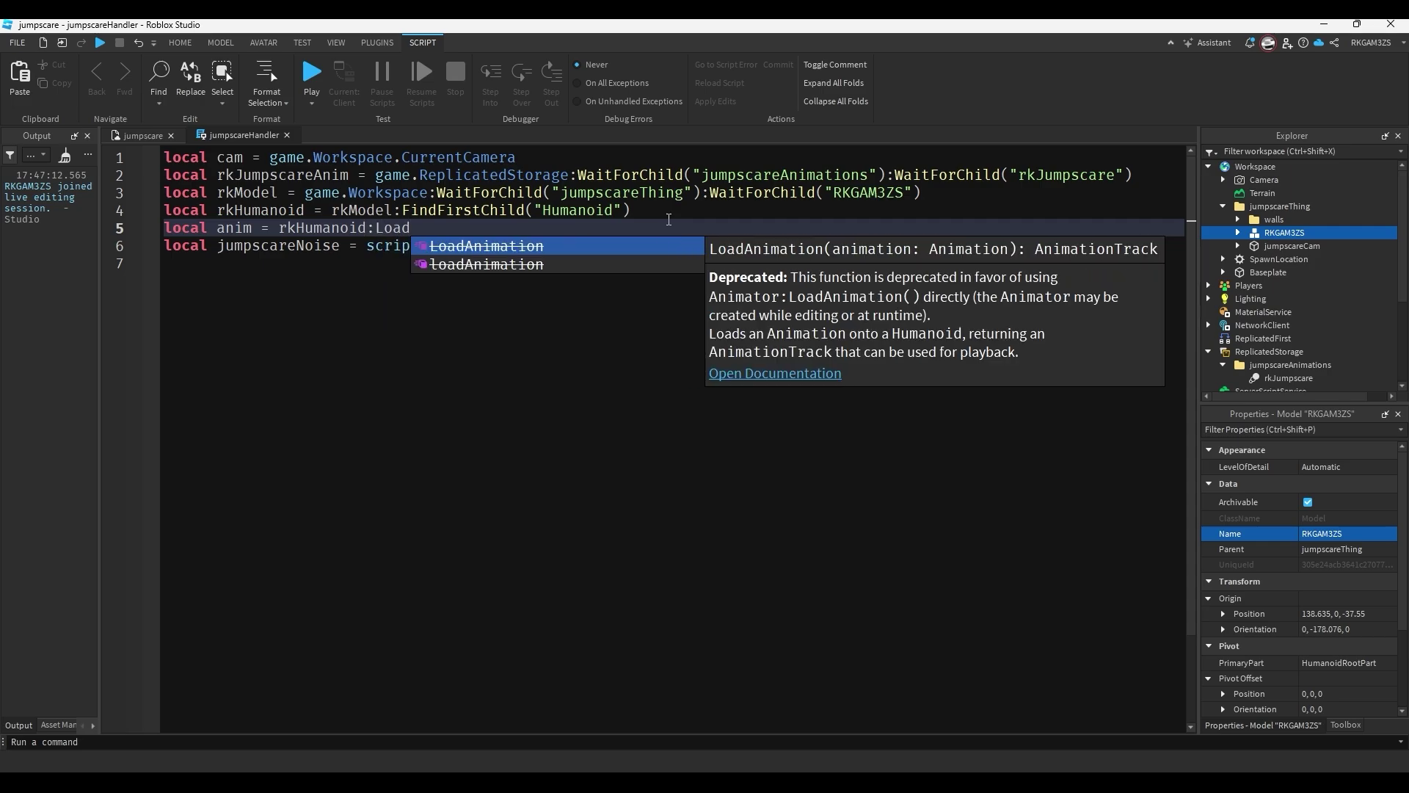
{"action": "key", "text": "Tab"}
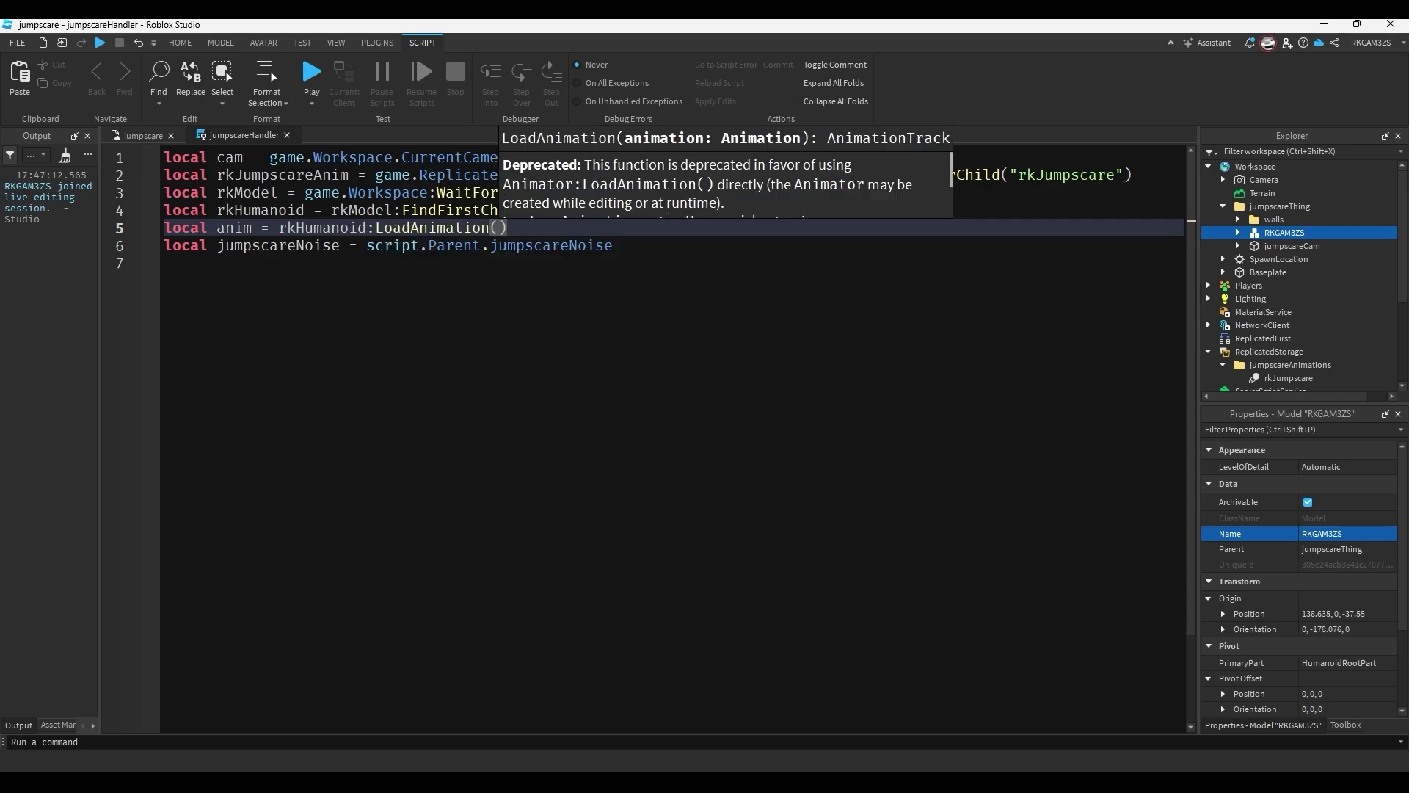
{"action": "type", "text": "ani"}
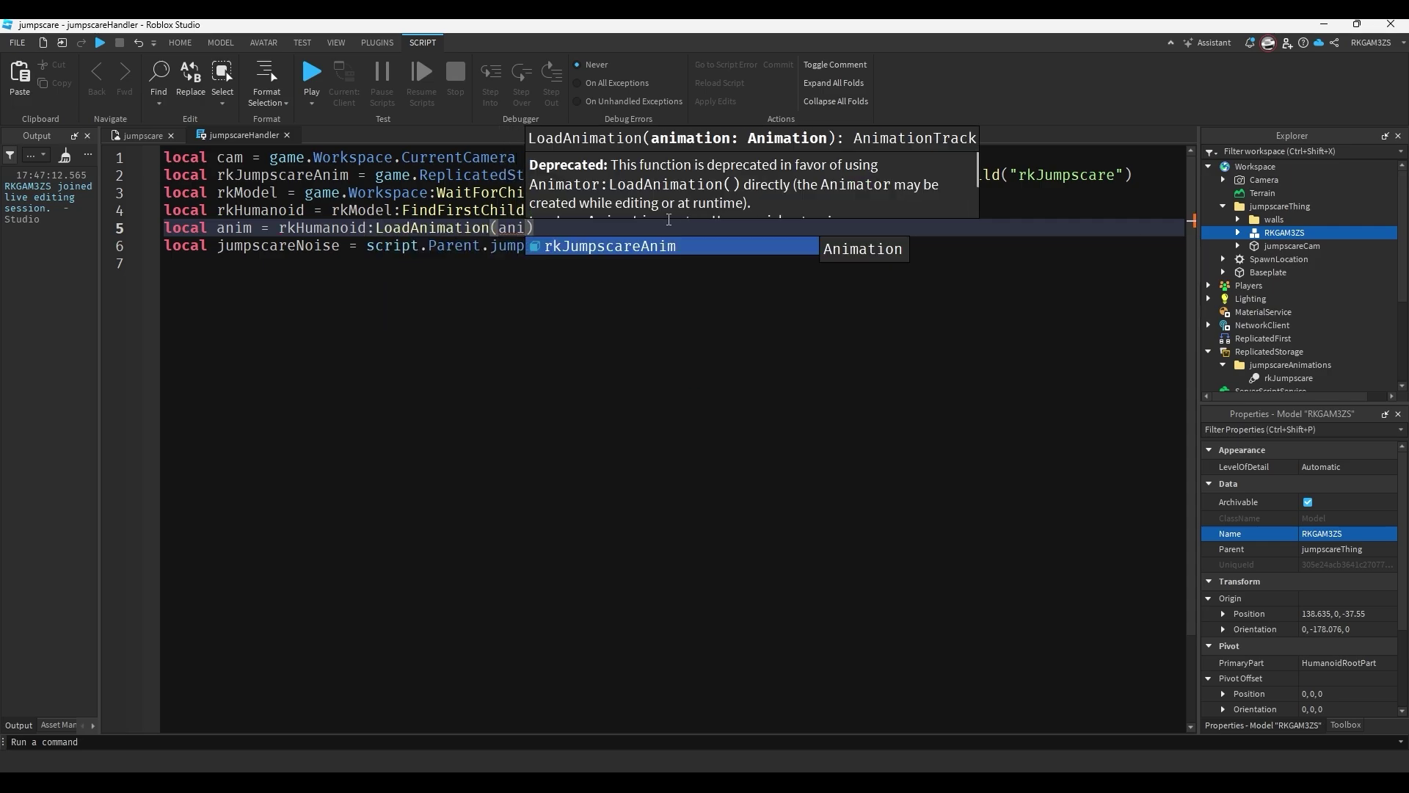
{"action": "key", "text": "Tab"}
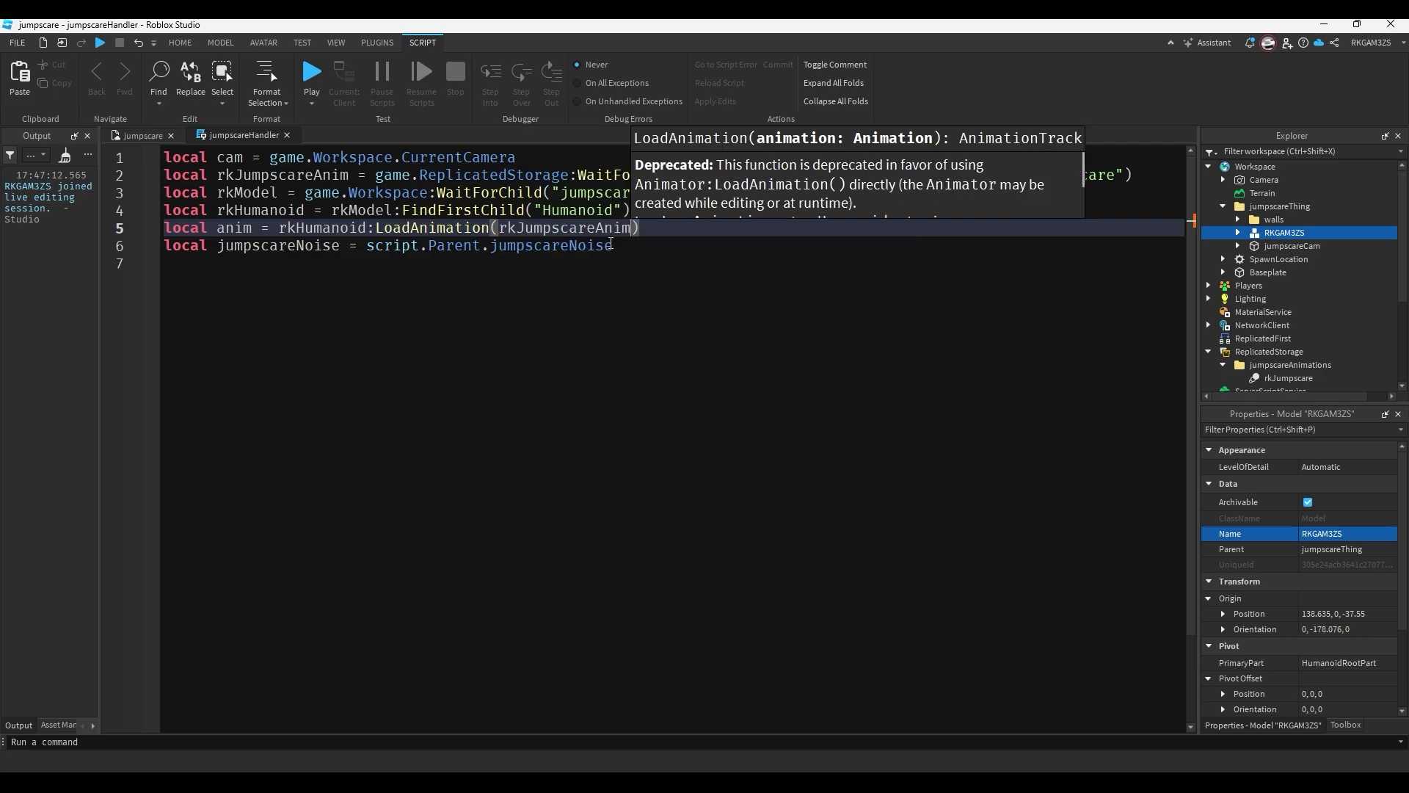
{"action": "key", "text": "Down"}
{"action": "key", "text": "Down"}
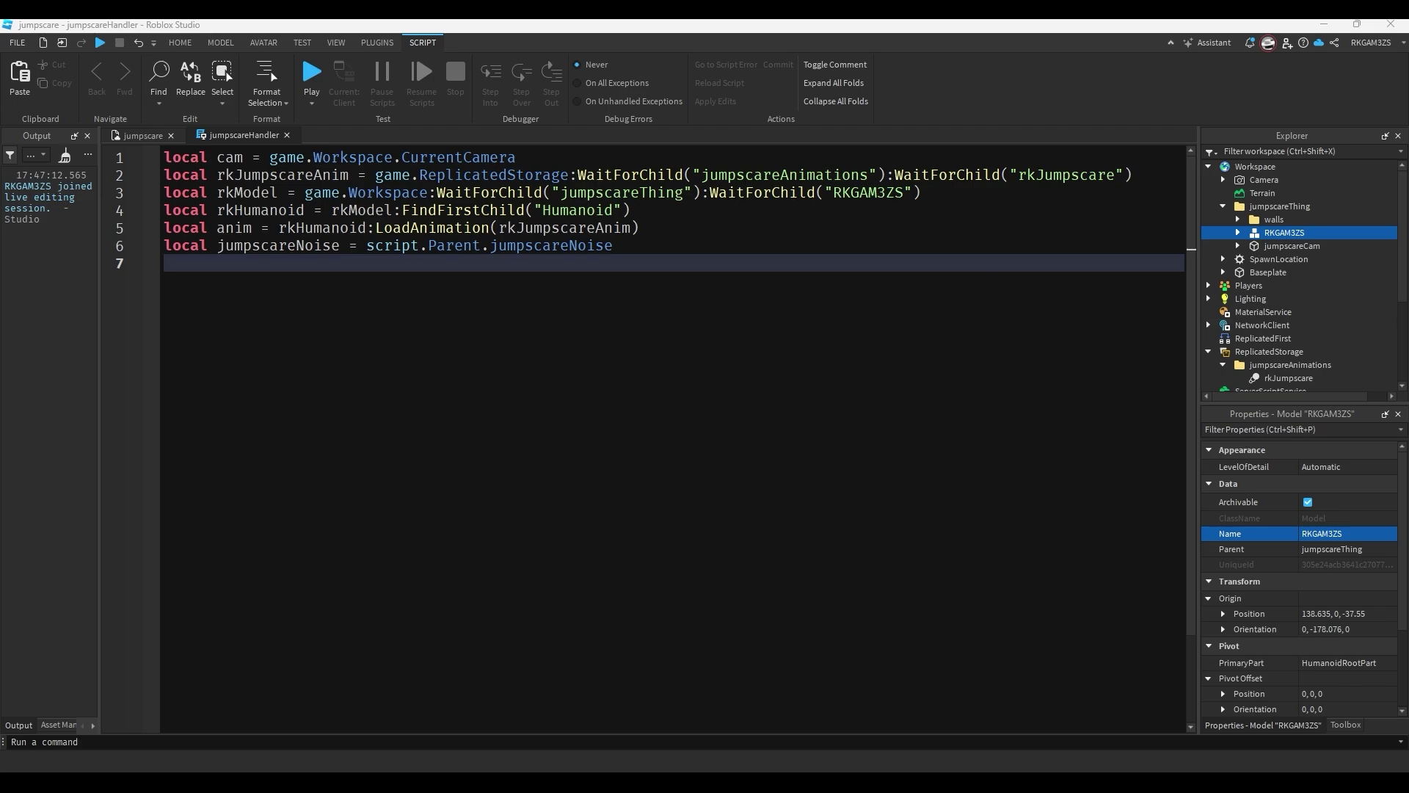
Insert :WaitForChild("Animator") after rkHumanoid in the anim declaration and re-enter LoadAnimation as the method called on it.
{"action": "key", "text": "Up"}
{"action": "key", "text": "Up"}
{"action": "left_click", "coordinate": [370, 229]}
{"action": "type", "text": ":WaitForChild(\"AN"}
{"action": "key", "text": "Tab"}
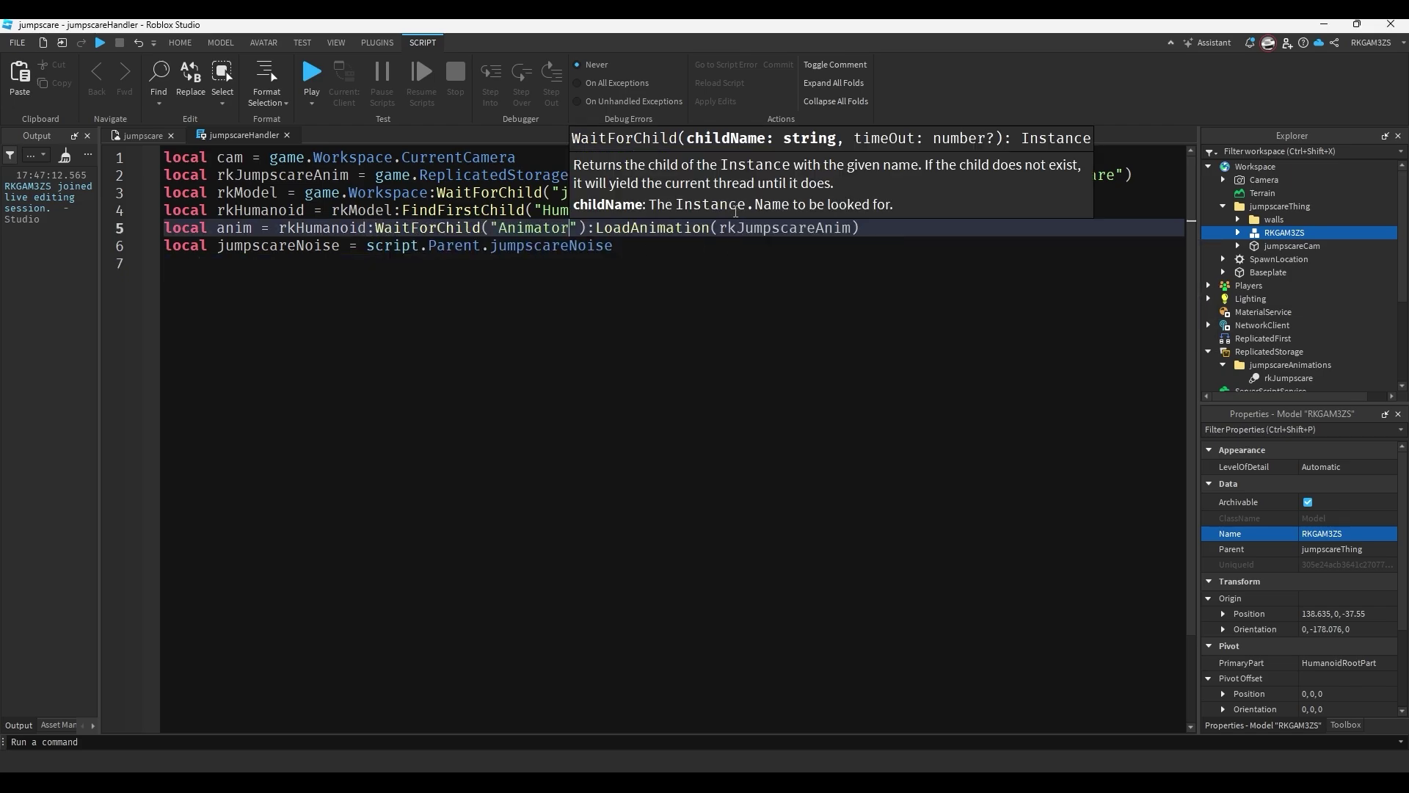
{"action": "left_click", "coordinate": [690, 230]}
{"action": "key", "text": "Right"}
{"action": "key", "text": "BackSpace"}
{"action": "key", "text": "BackSpace"}
{"action": "key", "text": "BackSpace"}
{"action": "key", "text": "BackSpace"}
{"action": "key", "text": "BackSpace"}
{"action": "key", "text": "BackSpace"}
{"action": "key", "text": "BackSpace"}
{"action": "key", "text": "BackSpace"}
{"action": "key", "text": "BackSpace"}
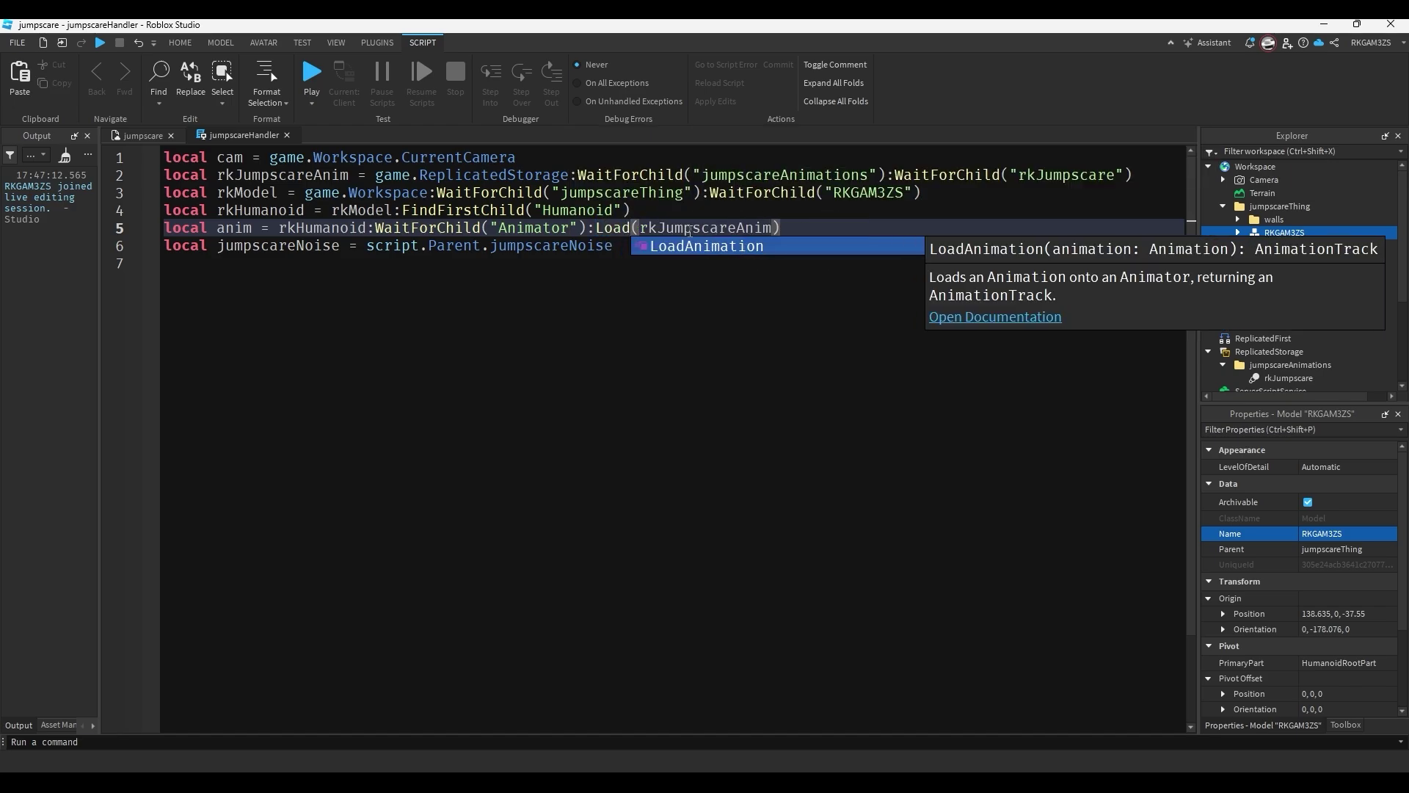
{"action": "left_click", "coordinate": [755, 250]}
{"action": "key", "text": "Down"}
{"action": "key", "text": "Down"}
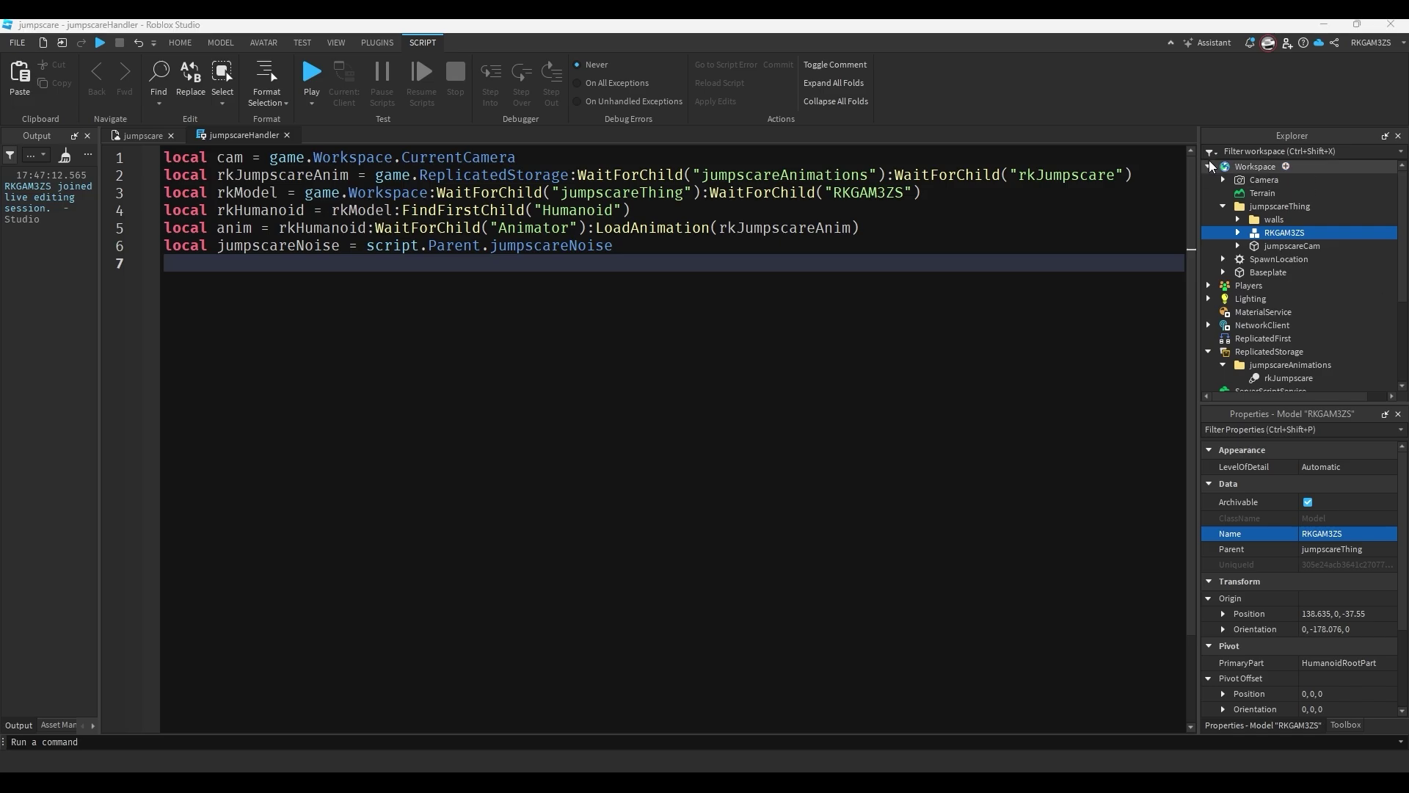
Add a RemoteEvent to ReplicatedStorage and name it rkJumpscareEvent.
{"action": "scroll", "coordinate": [1265, 280], "scroll_direction": "down", "scroll_amount": 2}
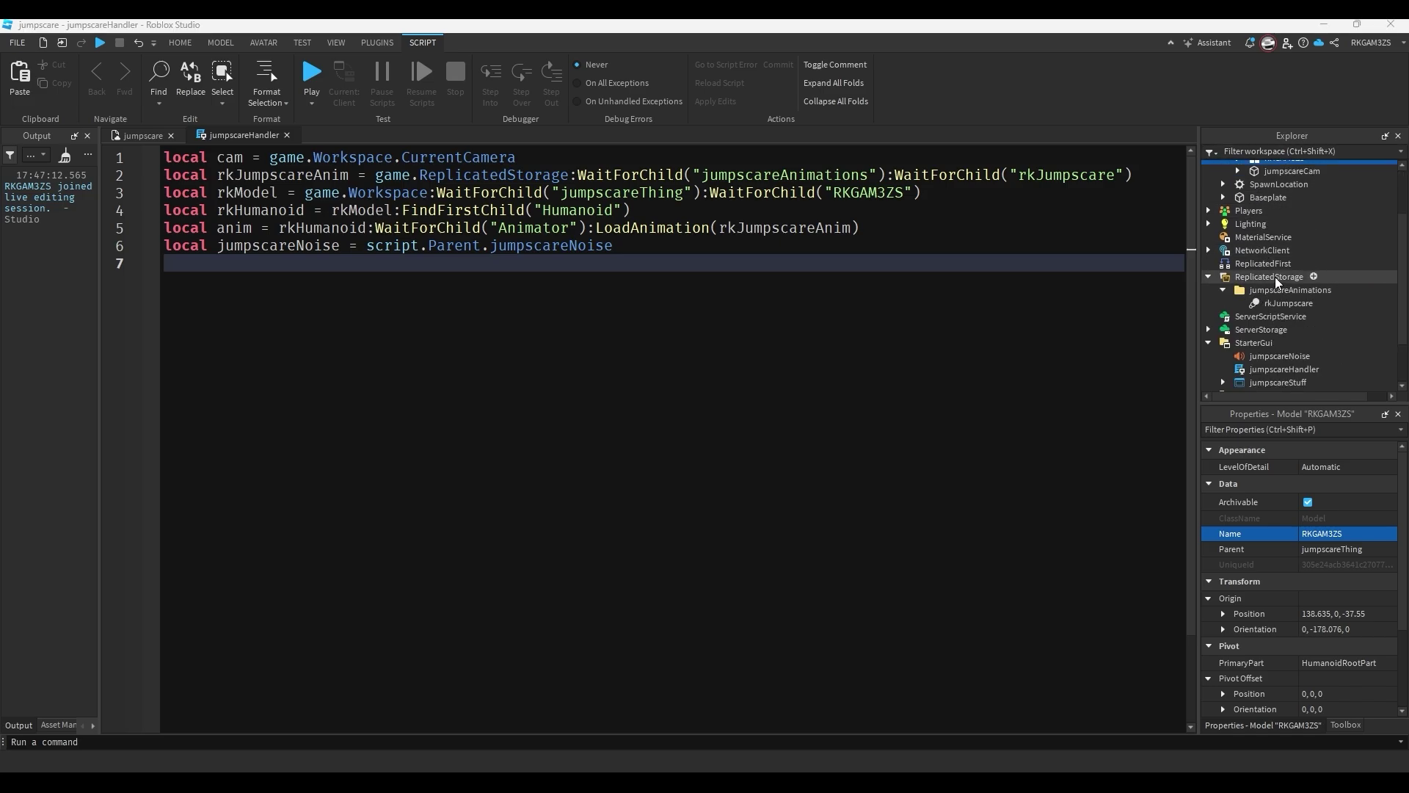
{"action": "left_click", "coordinate": [1271, 278]}
{"action": "left_click", "coordinate": [1315, 277]}
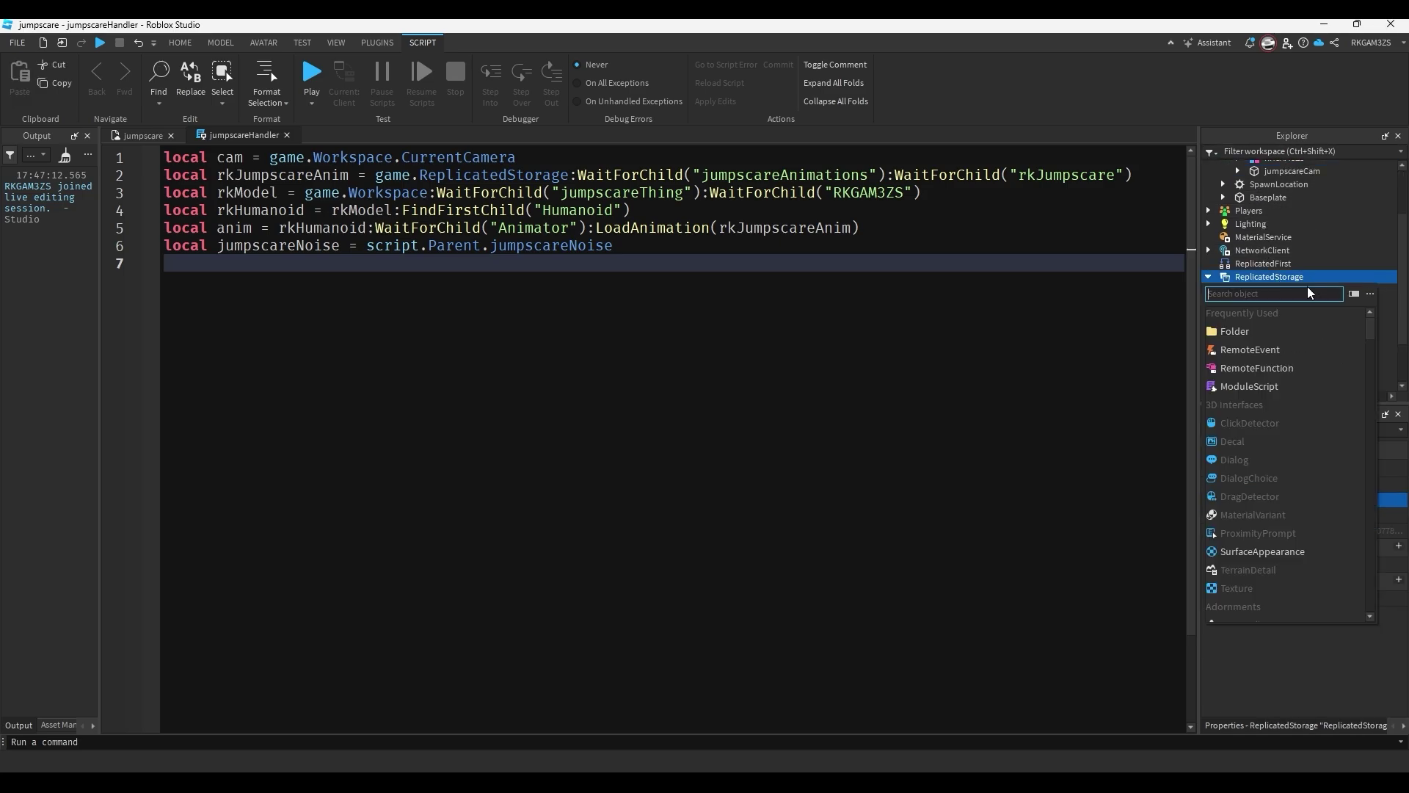
{"action": "left_click", "coordinate": [1267, 348]}
{"action": "left_click", "coordinate": [1334, 499]}
{"action": "type", "text": "rkJumpscareEvent"}
{"action": "key", "text": "Return"}
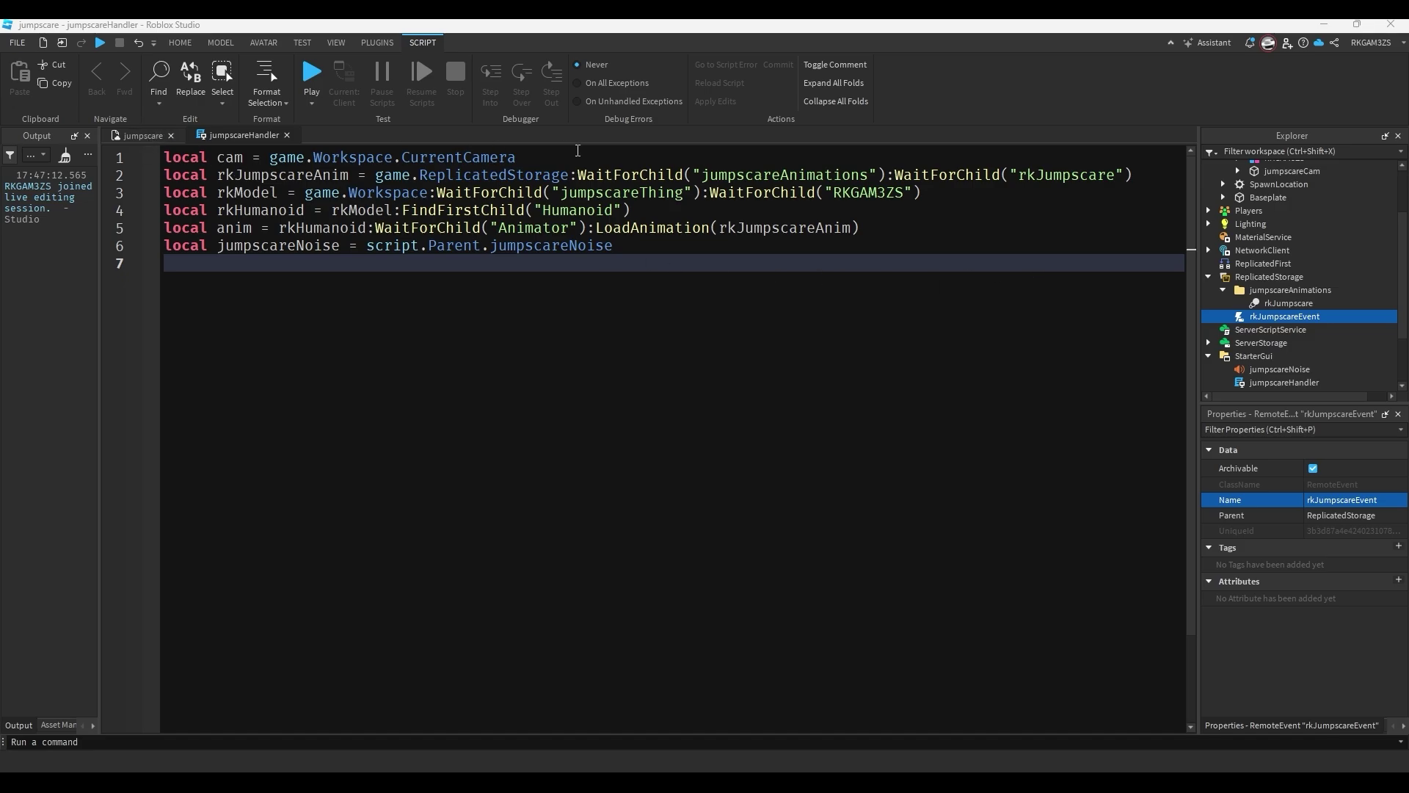
Insert a line below the cam declaration with local event = game.ReplicatedStorage:WaitForChild("rkJumpscareEvent").
{"action": "left_click", "coordinate": [577, 150]}
{"action": "key", "text": "Return"}
{"action": "type", "text": "local ev"}
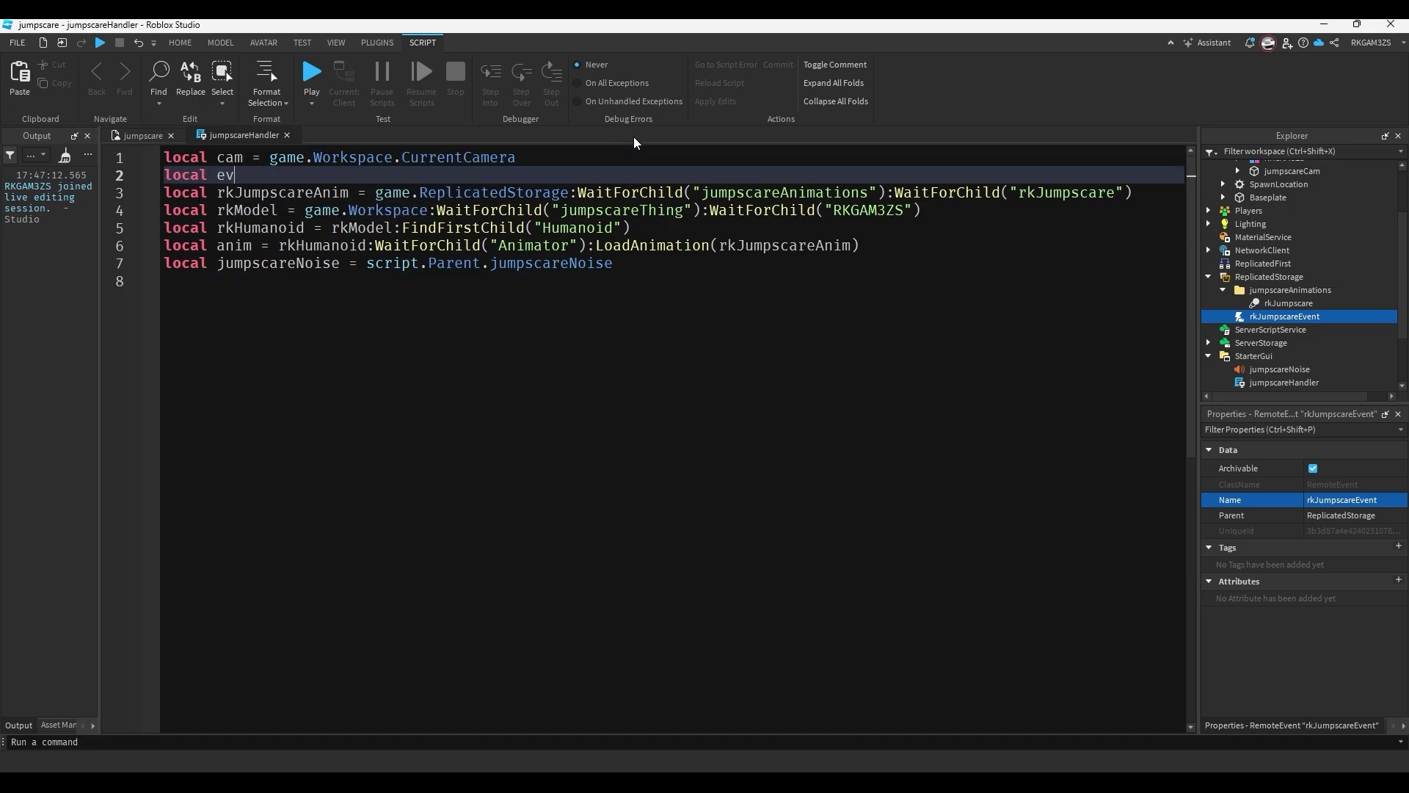
{"action": "type", "text": "ent = game.ReplicatedStorage:WaitForChild(\"rkJumpscareEvent"}
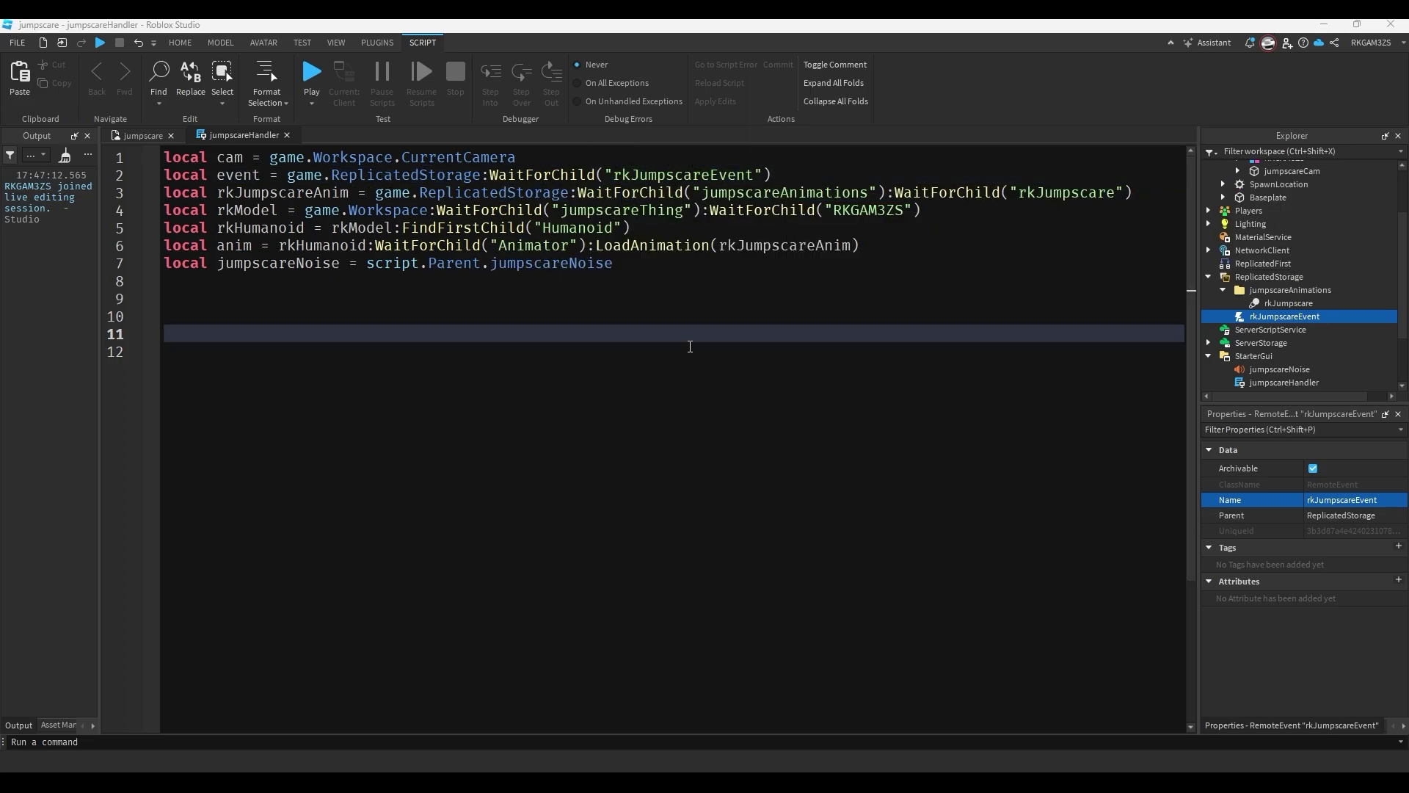
Below the variable declarations, add an empty event.OnClientEvent:Connect(function() handler with blank lines in its body.
{"action": "left_click", "coordinate": [503, 319]}
{"action": "type", "text": "event"}
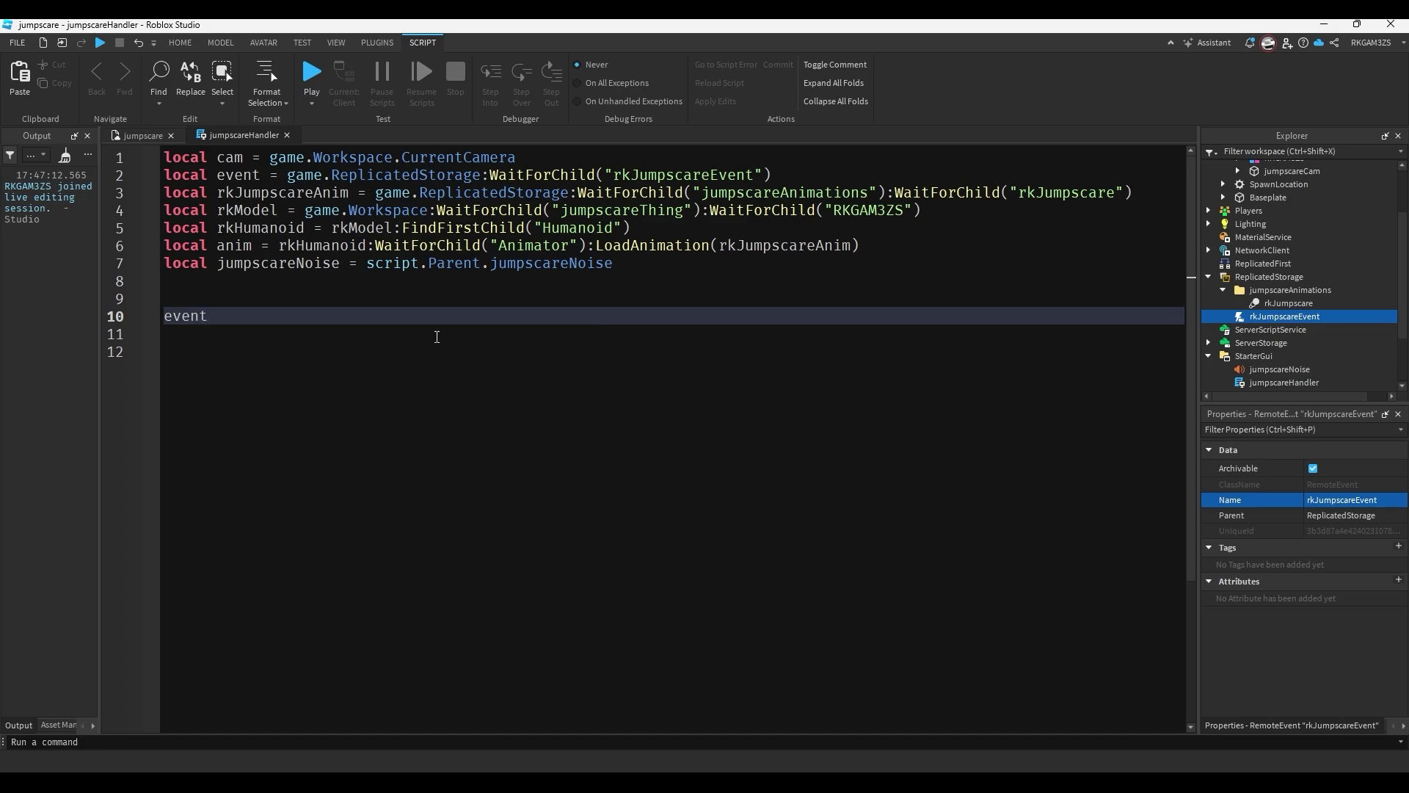
{"action": "type", "text": "cl"}
{"action": "key", "text": "Tab"}
{"action": "type", "text": ":Connect(function()"}
{"action": "key", "text": "Return"}
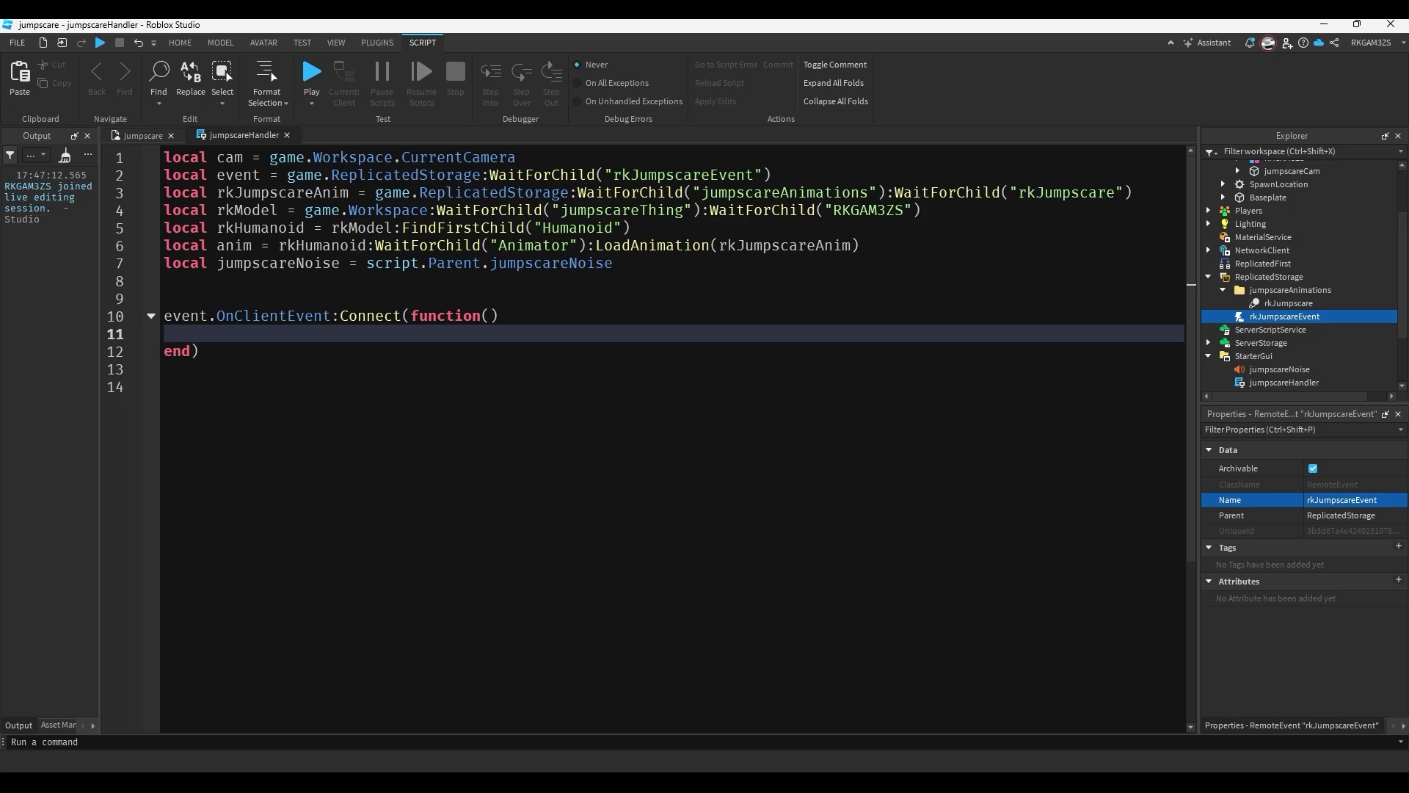
{"action": "key", "text": "Return"}
{"action": "key", "text": "Return"}
{"action": "key", "text": "Up"}
{"action": "left_click", "coordinate": [330, 335]}
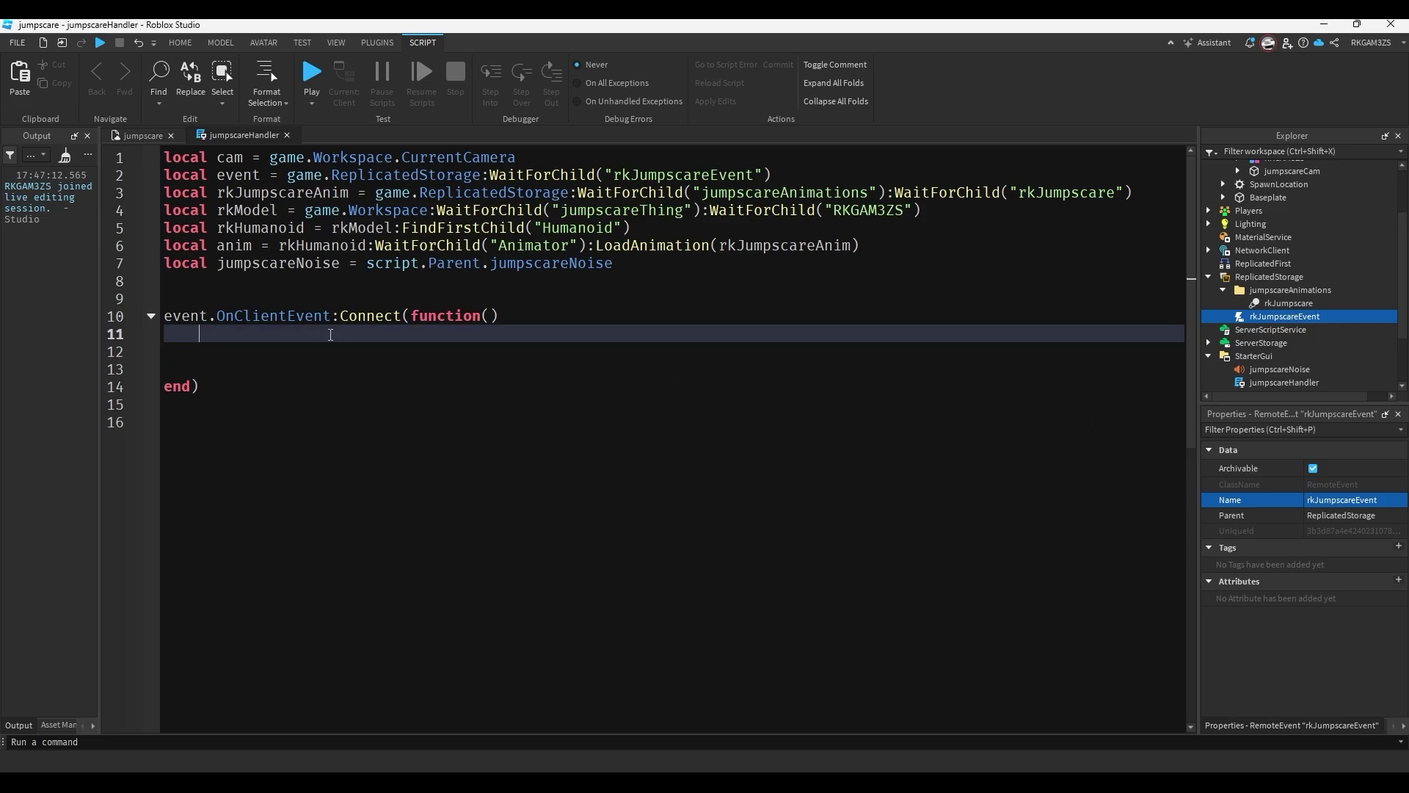
{"action": "key", "text": "Return"}
{"action": "type", "text": "taskw"}
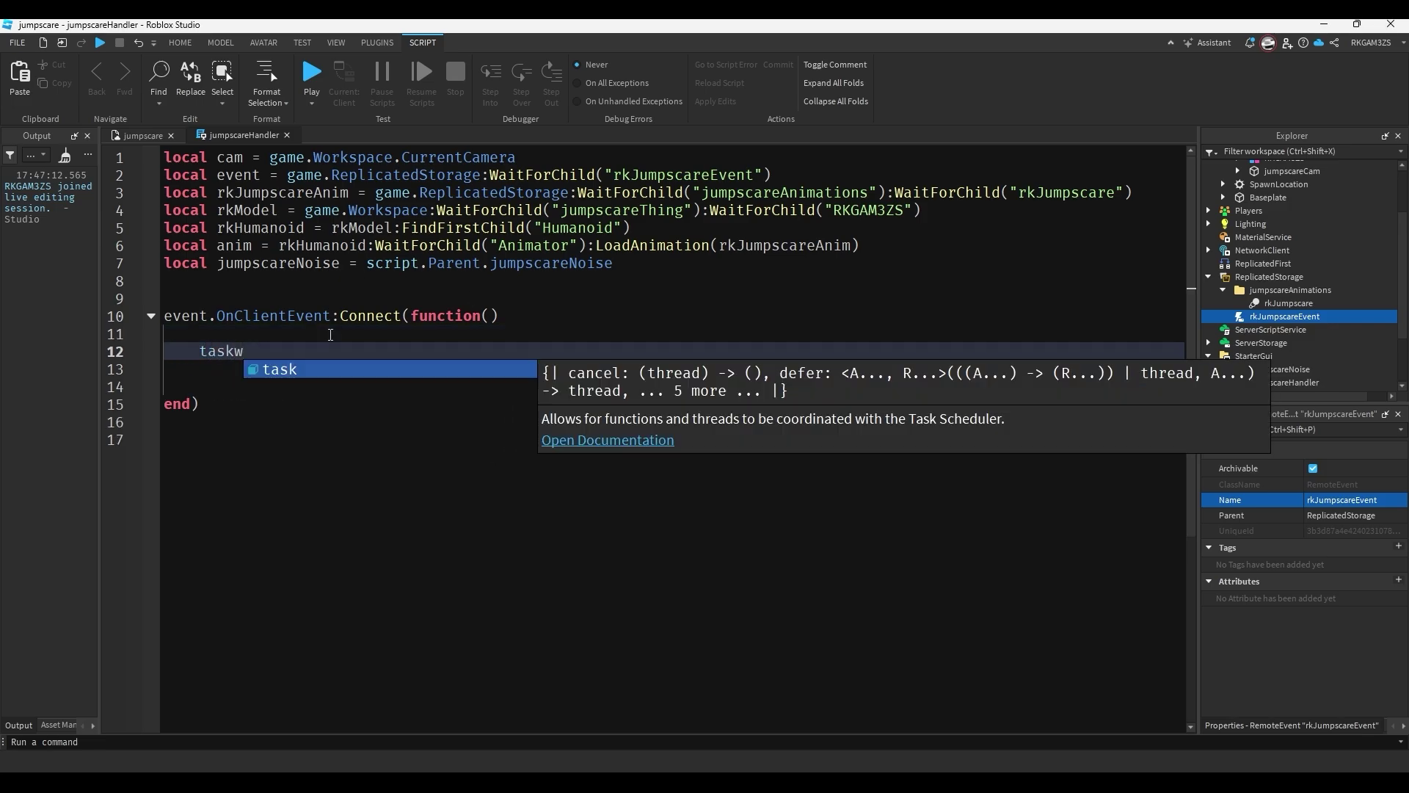
{"action": "key", "text": "ctrl+z"}
{"action": "key", "text": "ctrl+z"}
Below the OnClientEvent handler, add task.wait(10) followed by anim:Play() to test the animation.
{"action": "left_click", "coordinate": [278, 405]}
{"action": "key", "text": "Return"}
{"action": "key", "text": "Return"}
{"action": "key", "text": "Return"}
{"action": "type", "text": "task.wait("}
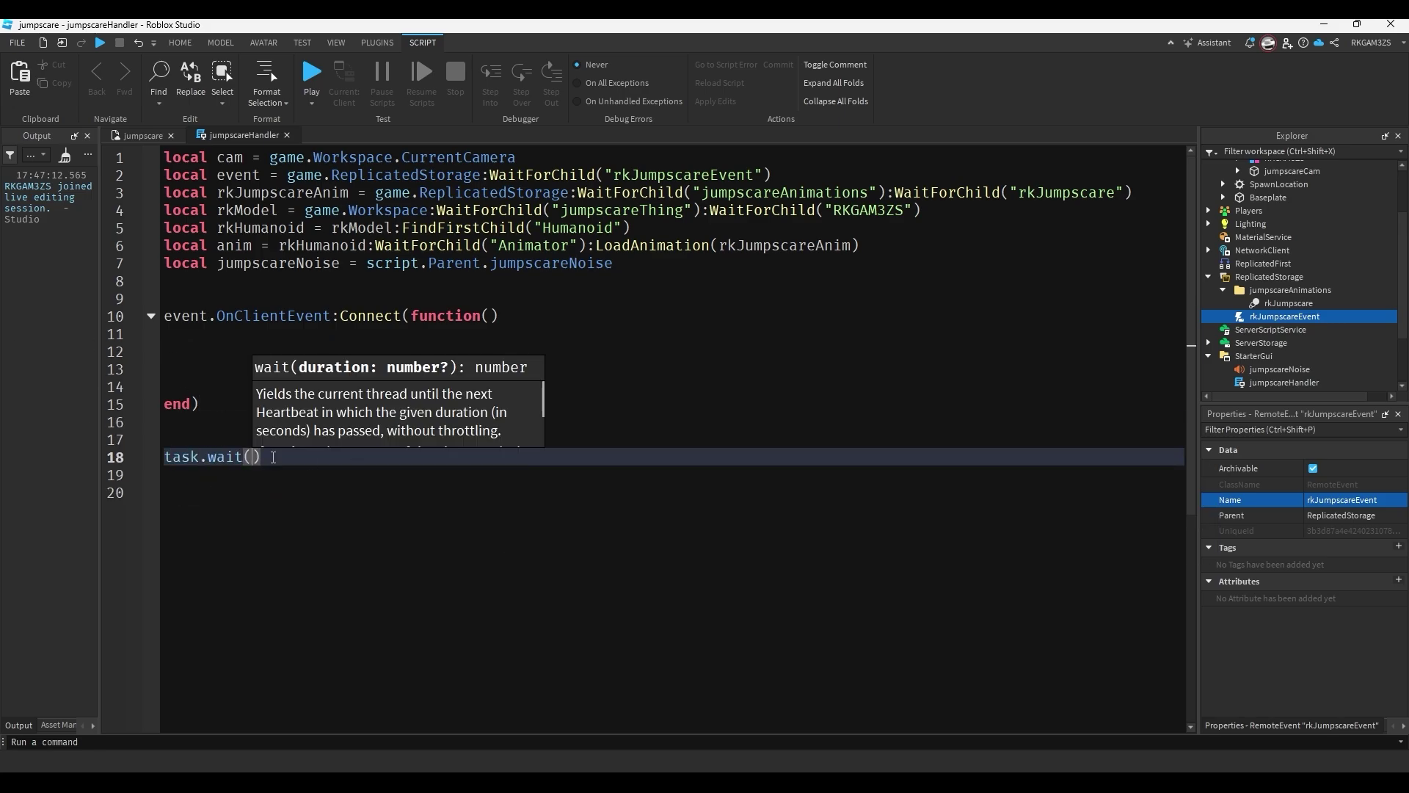
{"action": "type", "text": "10"}
{"action": "key", "text": "Right"}
{"action": "key", "text": "Return"}
{"action": "key", "text": "Return"}
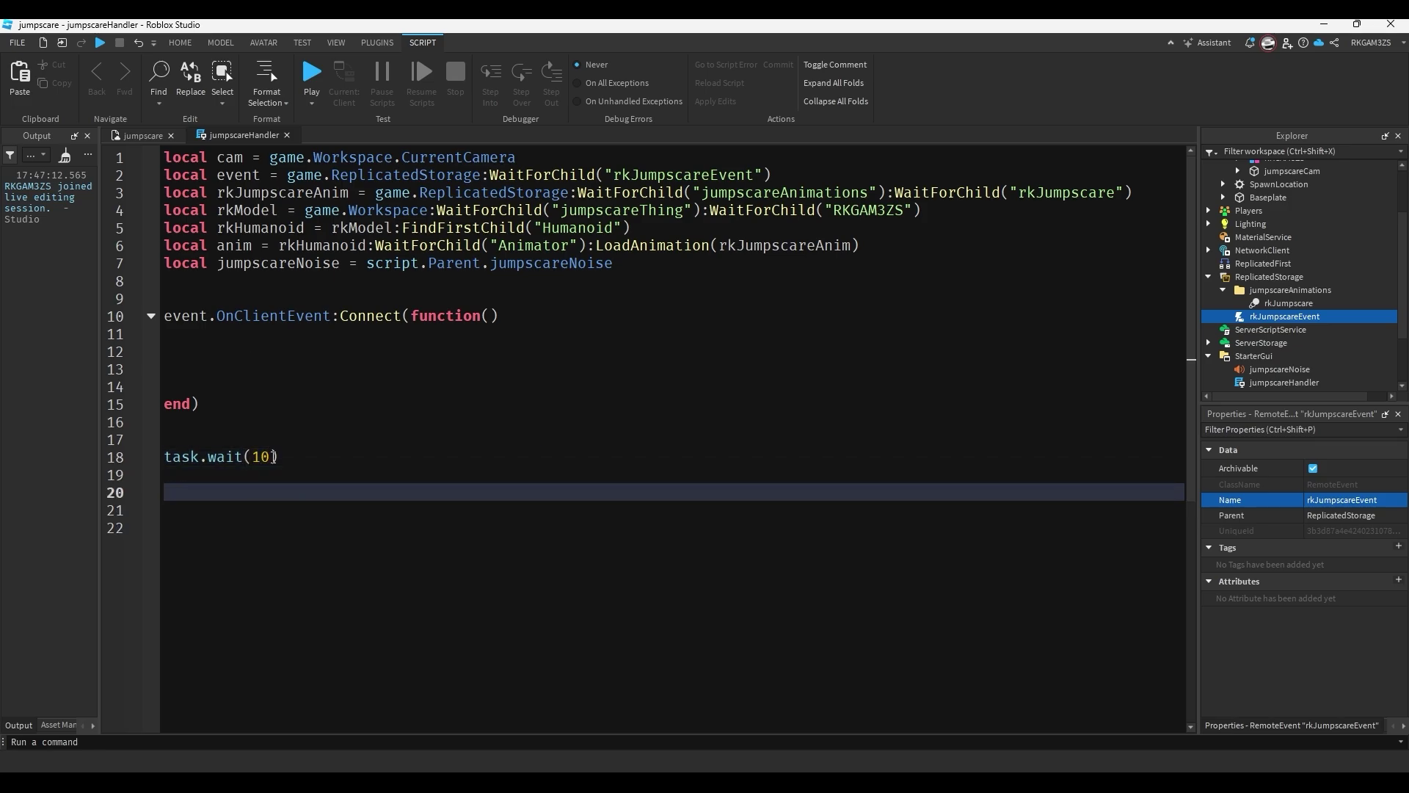
{"action": "type", "text": "anim:Play()"}
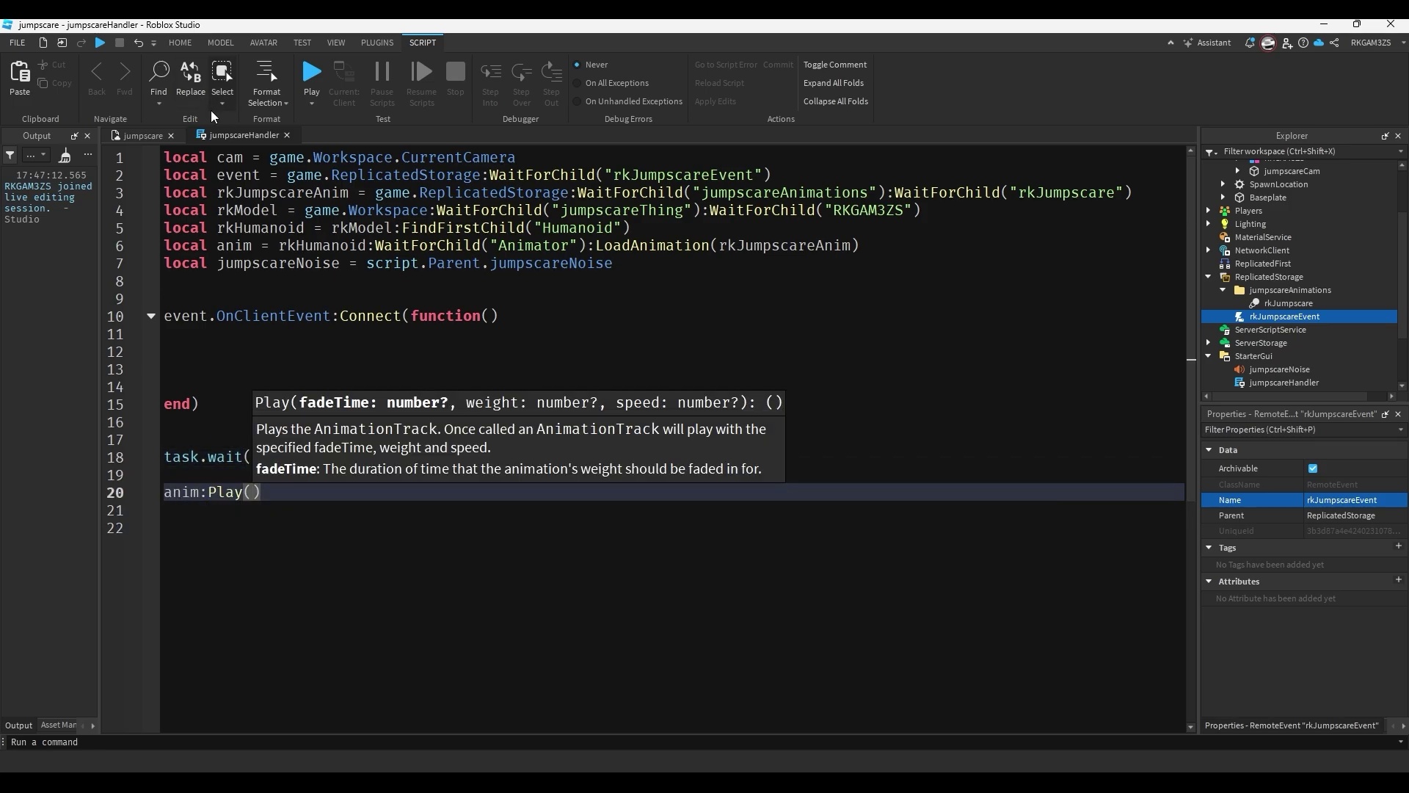
Playtest the place and walk the character toward the black box to watch the jumpscare animation.
{"action": "left_click", "coordinate": [135, 135]}
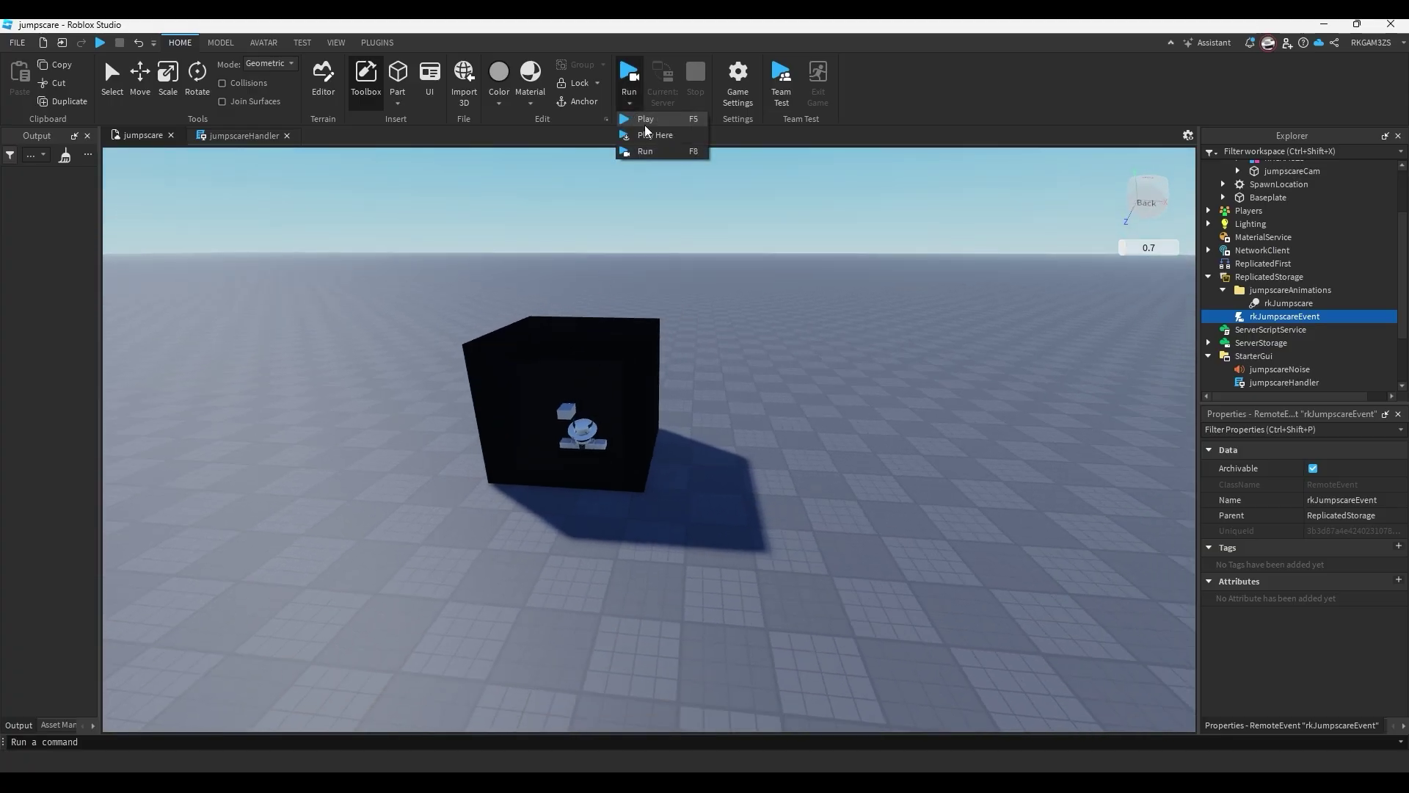
{"action": "left_click", "coordinate": [645, 122]}
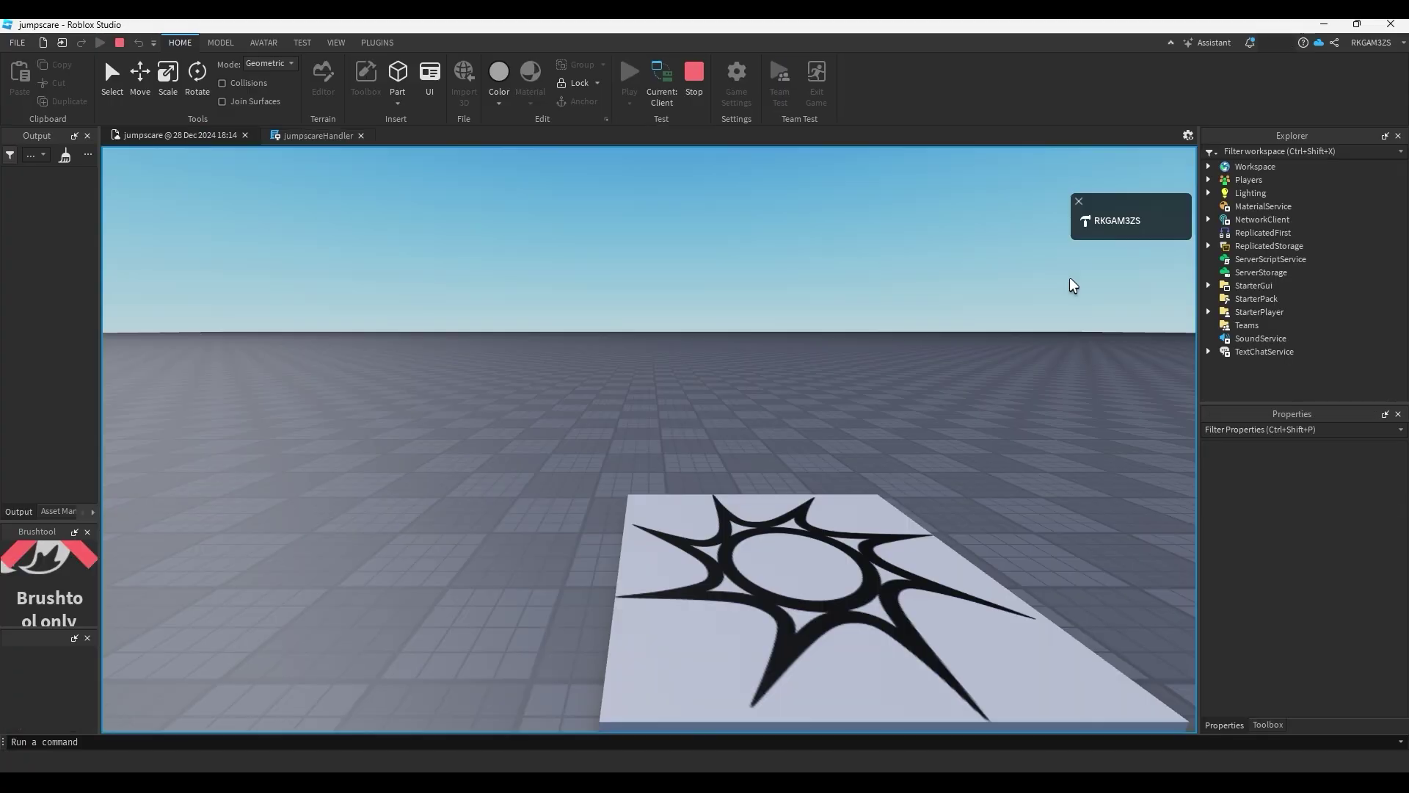
{"action": "right_click_drag", "start_coordinate": [1006, 418], "coordinate": [940, 419]}
{"action": "key", "text": "w"}
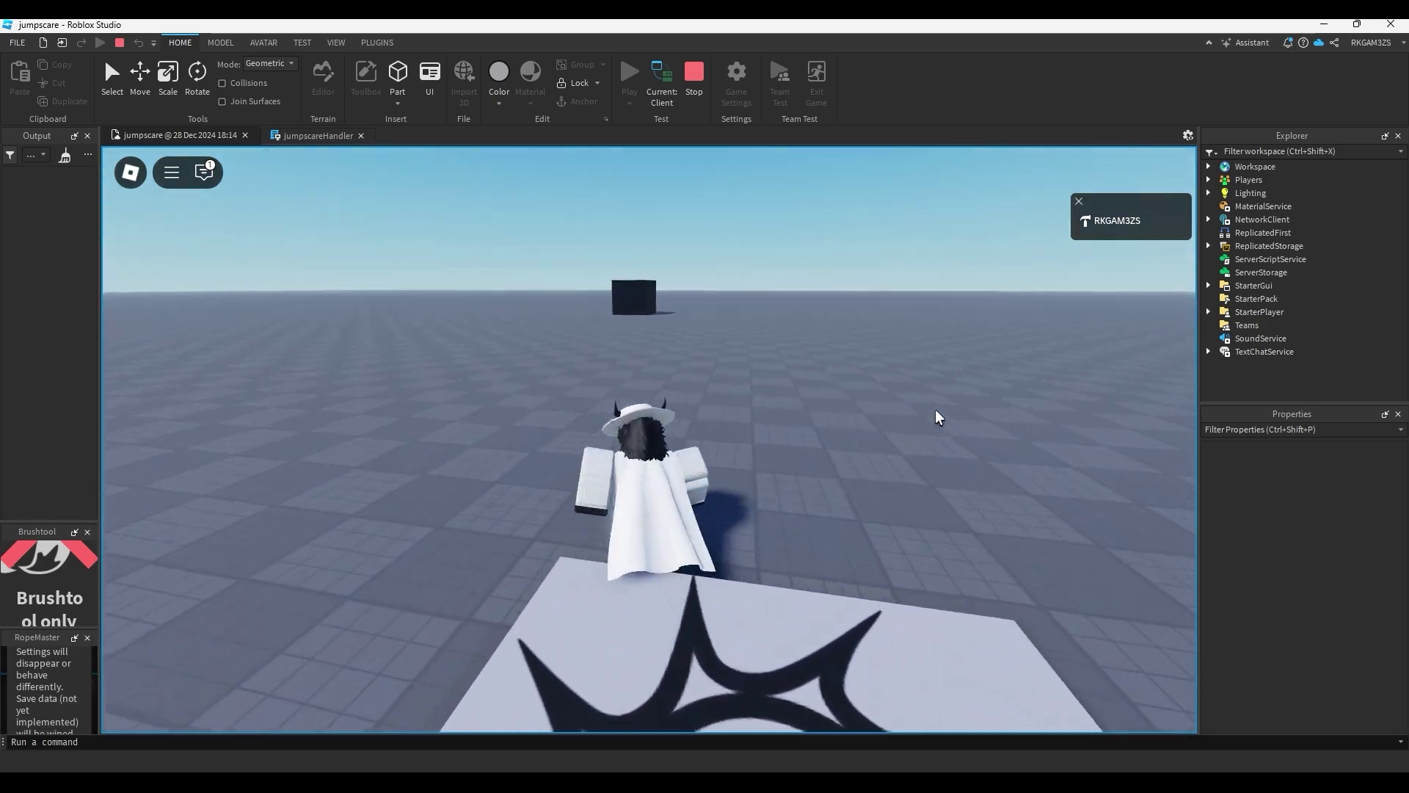
{"action": "key", "text": "w"}
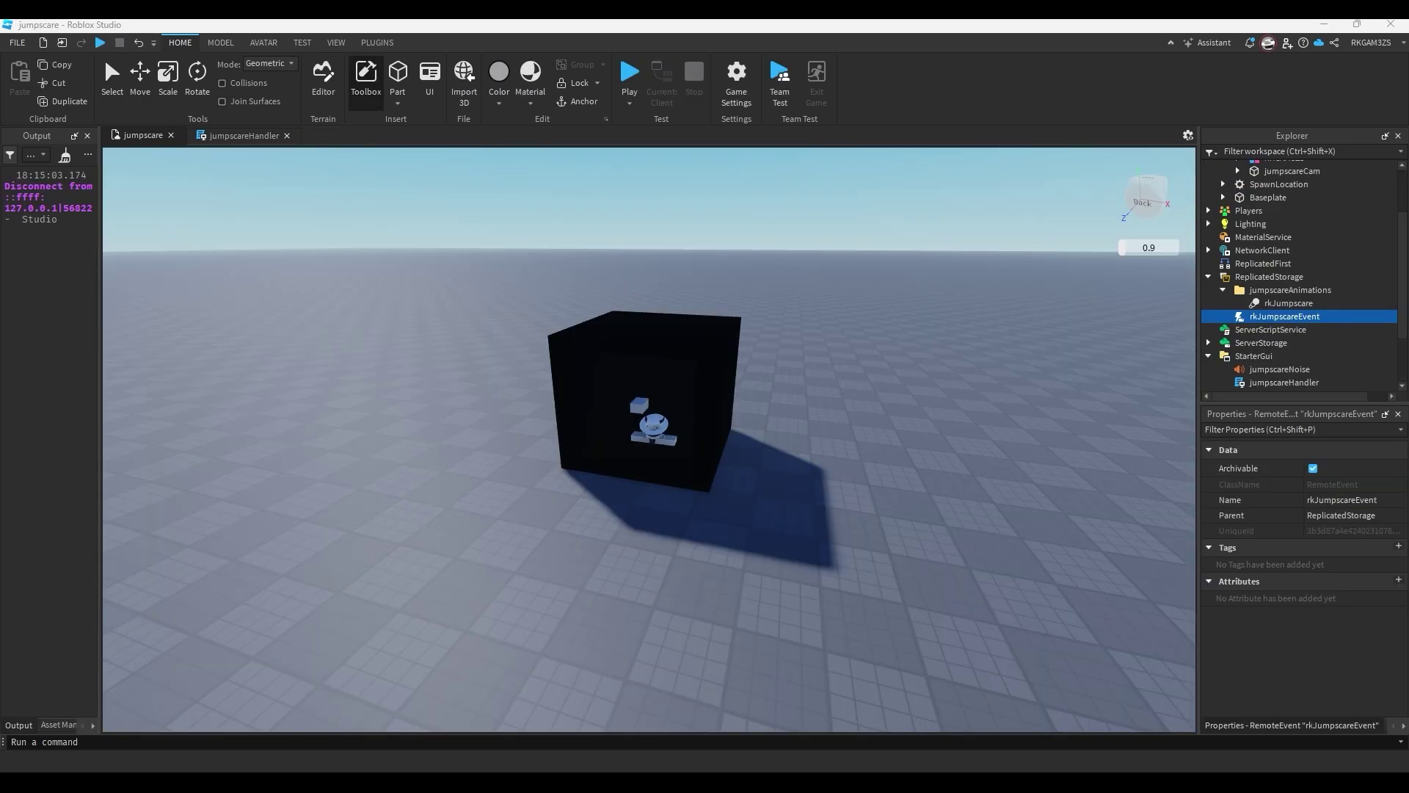
Select the jumpscareCam part inside the black box and set its Transparency to 1.
{"action": "right_click_drag", "start_coordinate": [733, 505], "coordinate": [734, 505]}
{"action": "key", "text": "w"}
{"action": "right_click_drag", "start_coordinate": [760, 448], "coordinate": [761, 448]}
{"action": "key", "text": "s"}
{"action": "key", "text": "w"}
{"action": "right_click_drag", "start_coordinate": [658, 449], "coordinate": [657, 449]}
{"action": "left_click", "coordinate": [580, 411]}
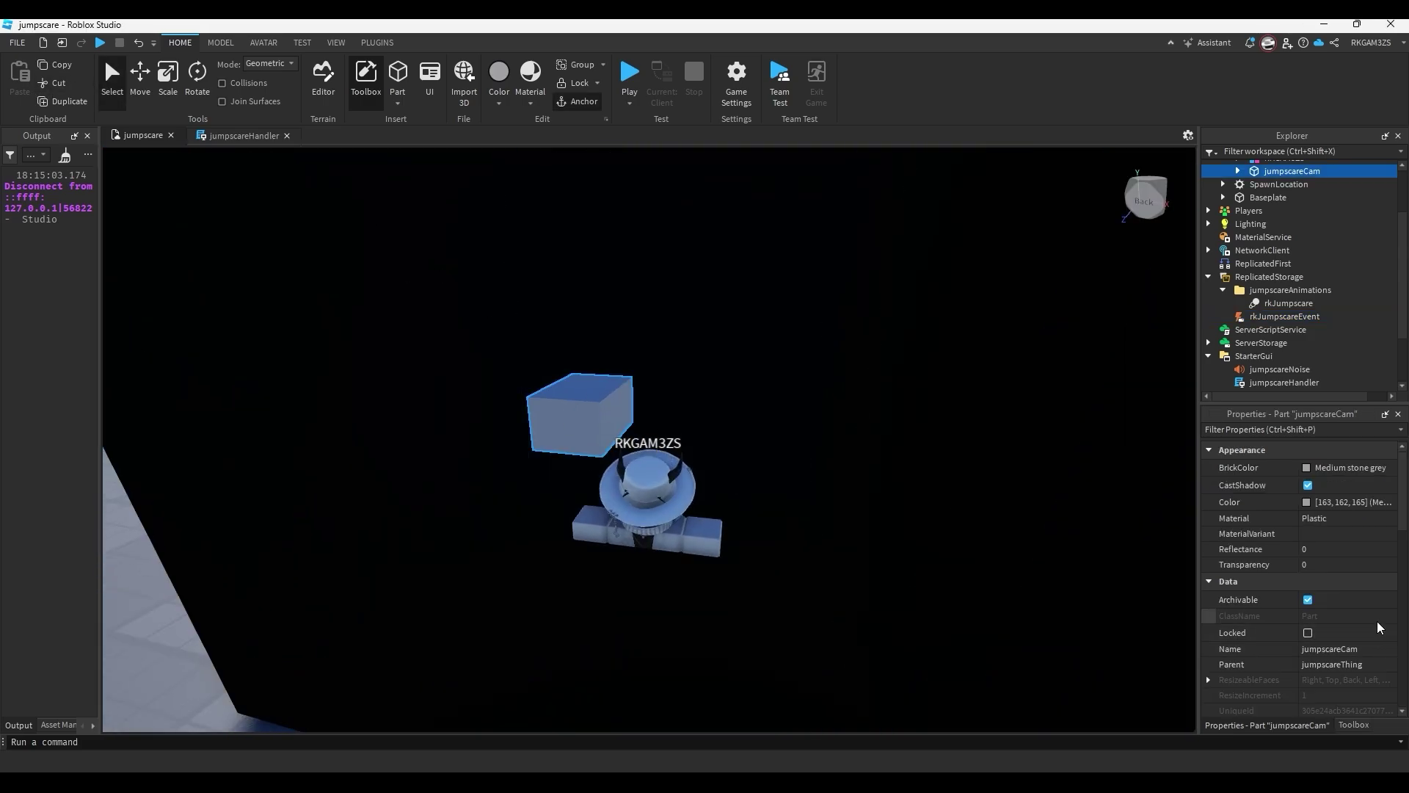
{"action": "left_click", "coordinate": [1337, 564]}
{"action": "type", "text": "1"}
Toggle the Enabled property of the SurfaceLight inside jumpscareCam.
{"action": "left_click", "coordinate": [1238, 171]}
{"action": "left_click", "coordinate": [1293, 185]}
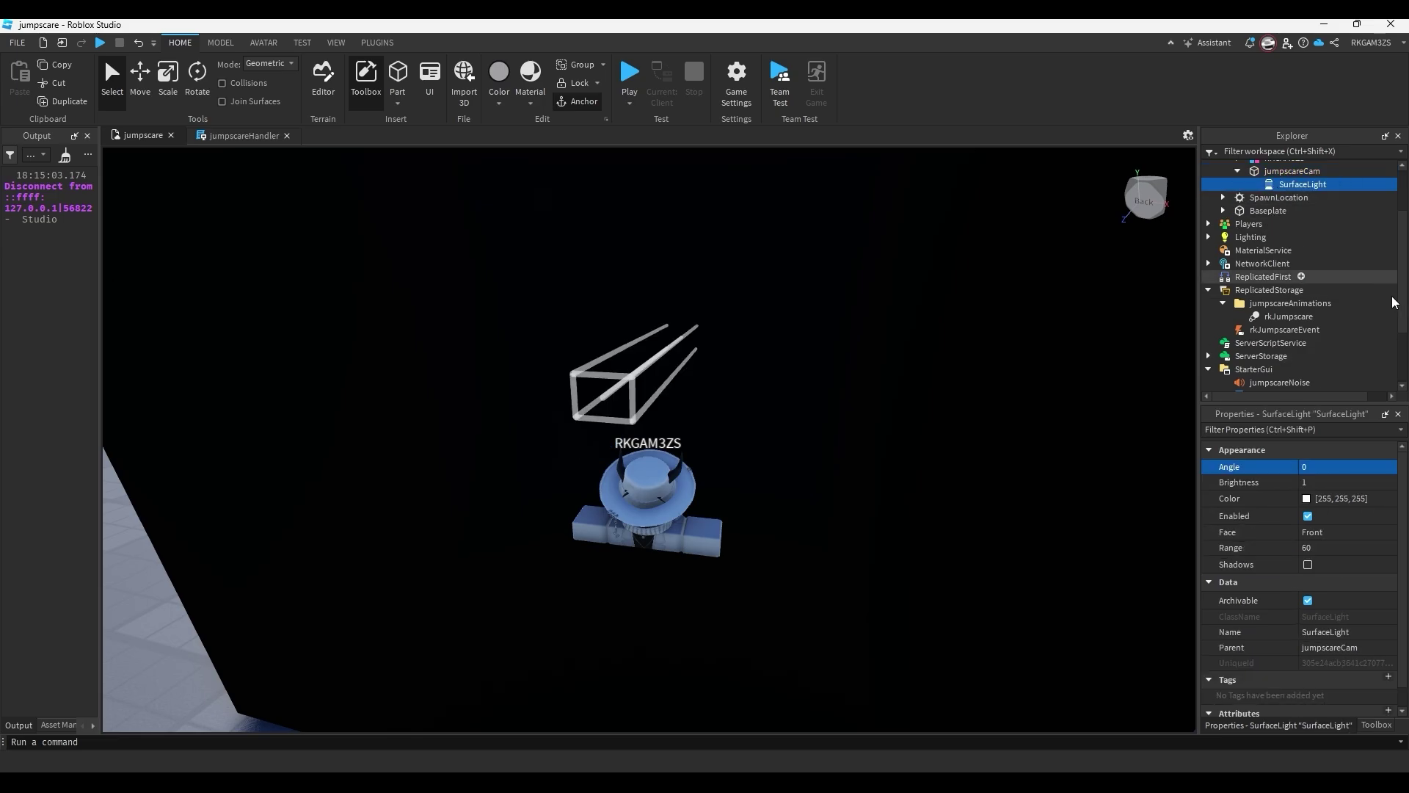
{"action": "left_click", "coordinate": [1310, 516]}
{"action": "scroll", "coordinate": [888, 514], "scroll_direction": "down", "scroll_amount": 5}
{"action": "left_click", "coordinate": [875, 513]}
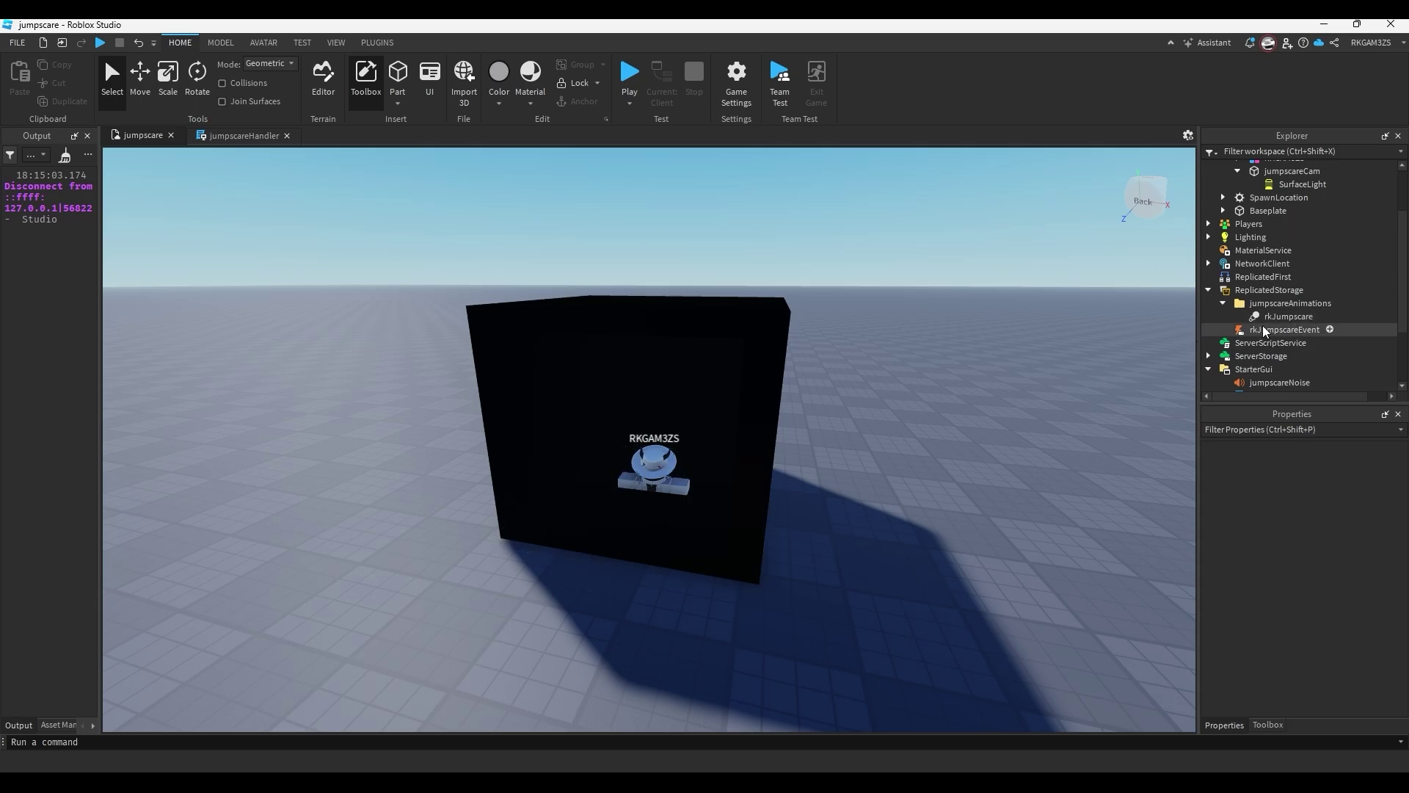
Set the NameDisplayDistance of StarterPlayer to 0.
{"action": "scroll", "coordinate": [1281, 323], "scroll_direction": "down", "scroll_amount": 3}
{"action": "left_click", "coordinate": [1273, 347]}
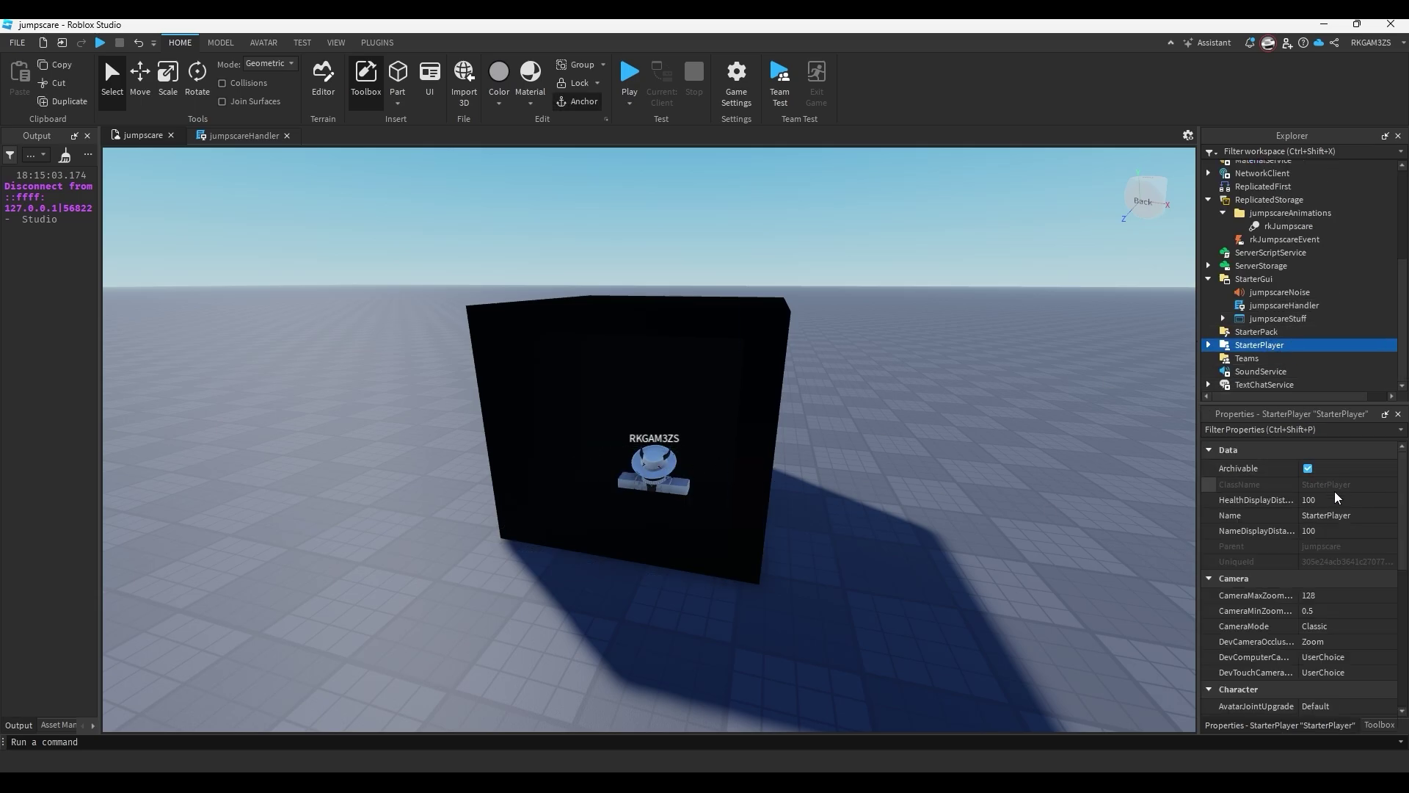
{"action": "left_click", "coordinate": [1333, 530]}
{"action": "type", "text": "0"}
{"action": "left_click", "coordinate": [987, 567]}
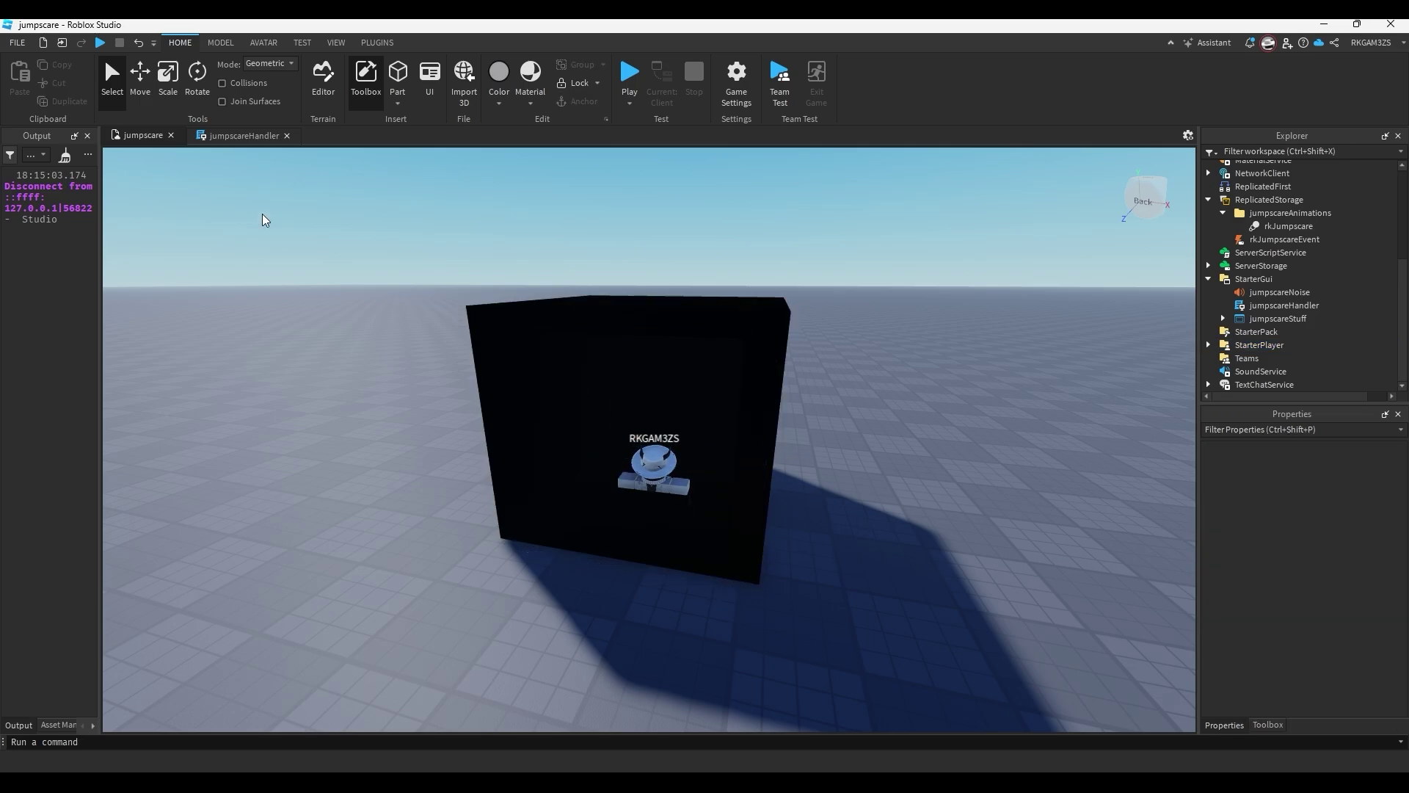
In the jumpscareHandler event function, set cam.CameraType to Enum.CameraType.Scriptable and start a cam.CFrame assignment on the line below.
{"action": "left_click", "coordinate": [232, 141]}
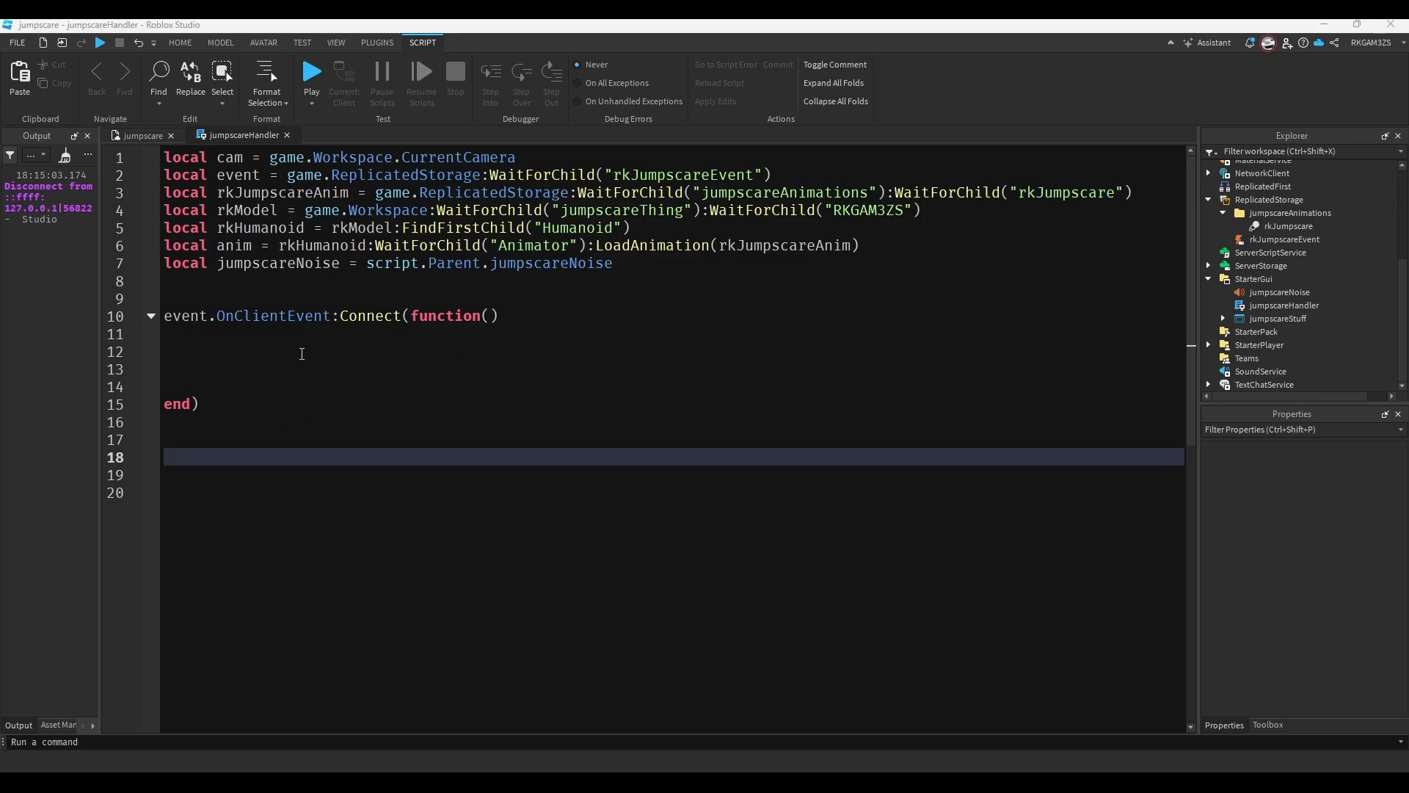
{"action": "left_click", "coordinate": [300, 367]}
{"action": "type", "text": "cam"}
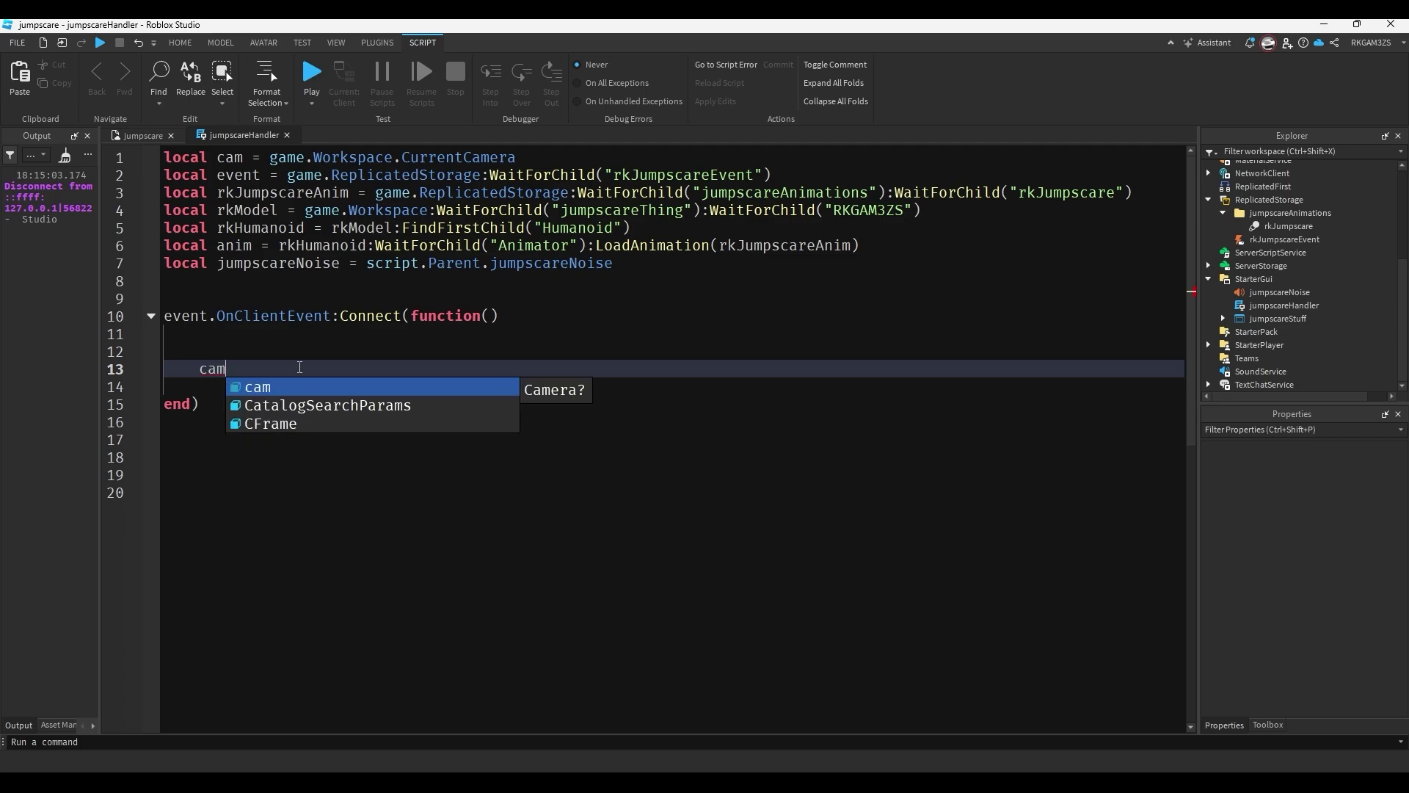
{"action": "type", "text": ".CameraType = Enum."}
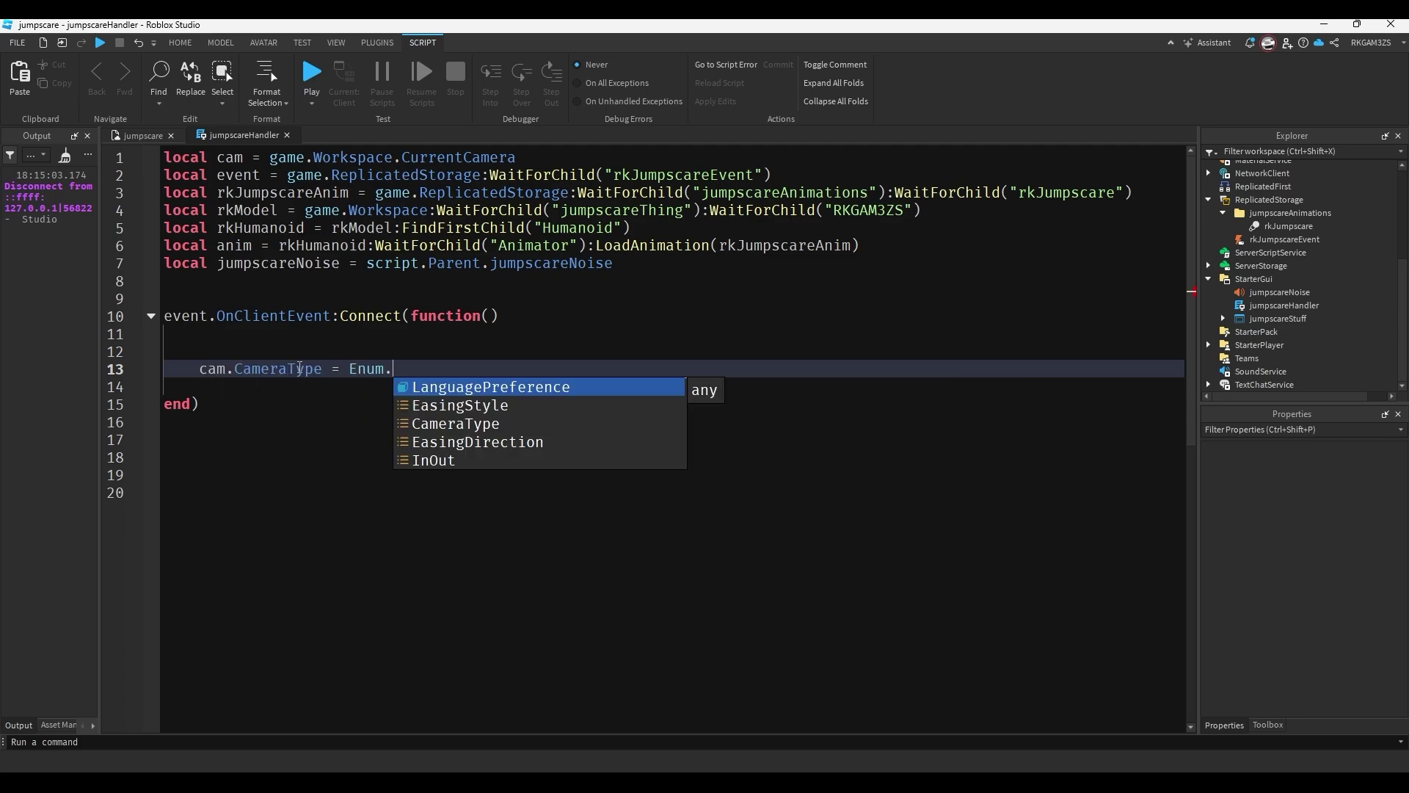
{"action": "type", "text": "CameraType.Scriptable"}
{"action": "key", "text": "Return"}
{"action": "type", "text": "can"}
{"action": "type", "text": "m.CFrame ="}
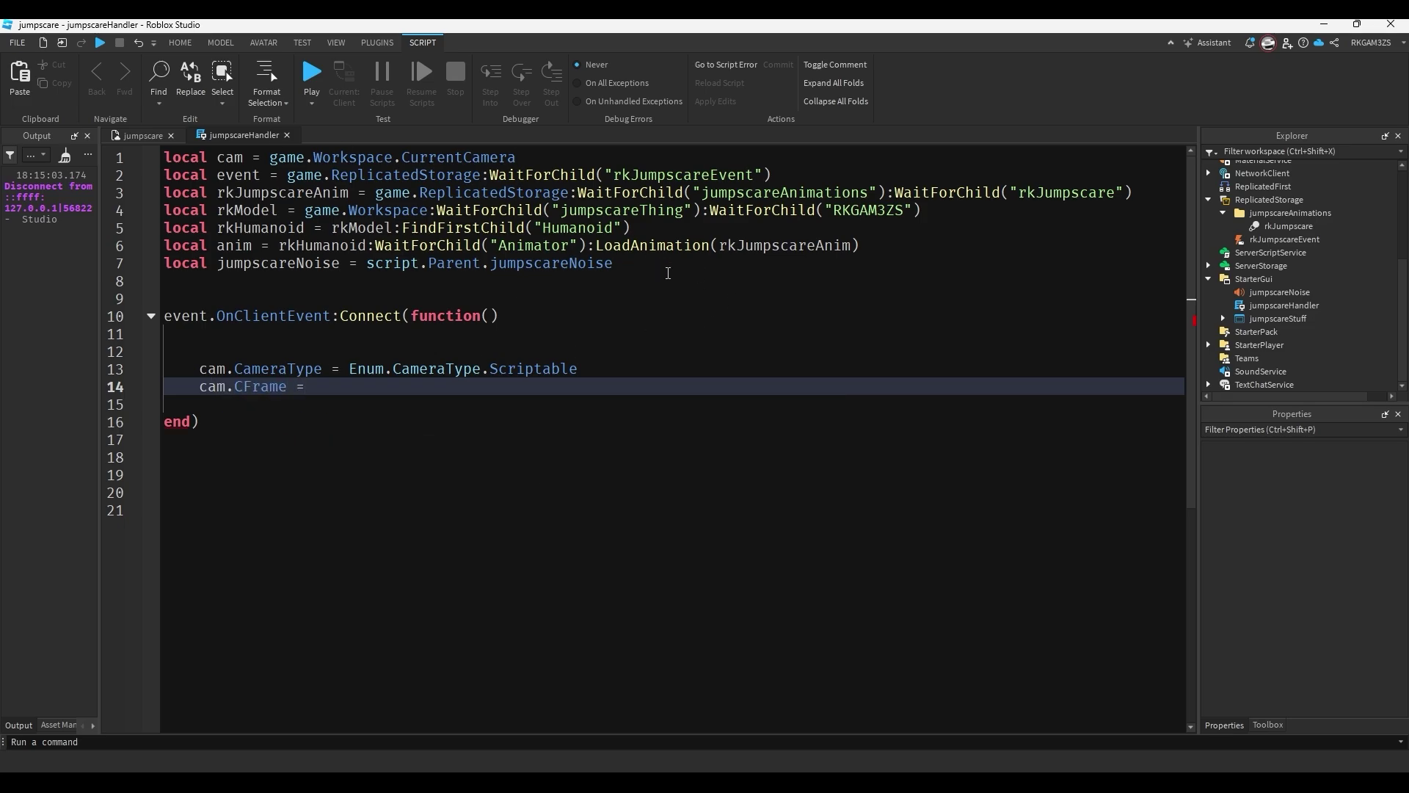
Below the jumpscareNoise declaration, add local jumpscareCam = game.Workspace:WaitForChild("jumpscareThing"):WaitForChild("jumpscareCam").
{"action": "scroll", "coordinate": [1364, 318], "scroll_direction": "up", "scroll_amount": 5}
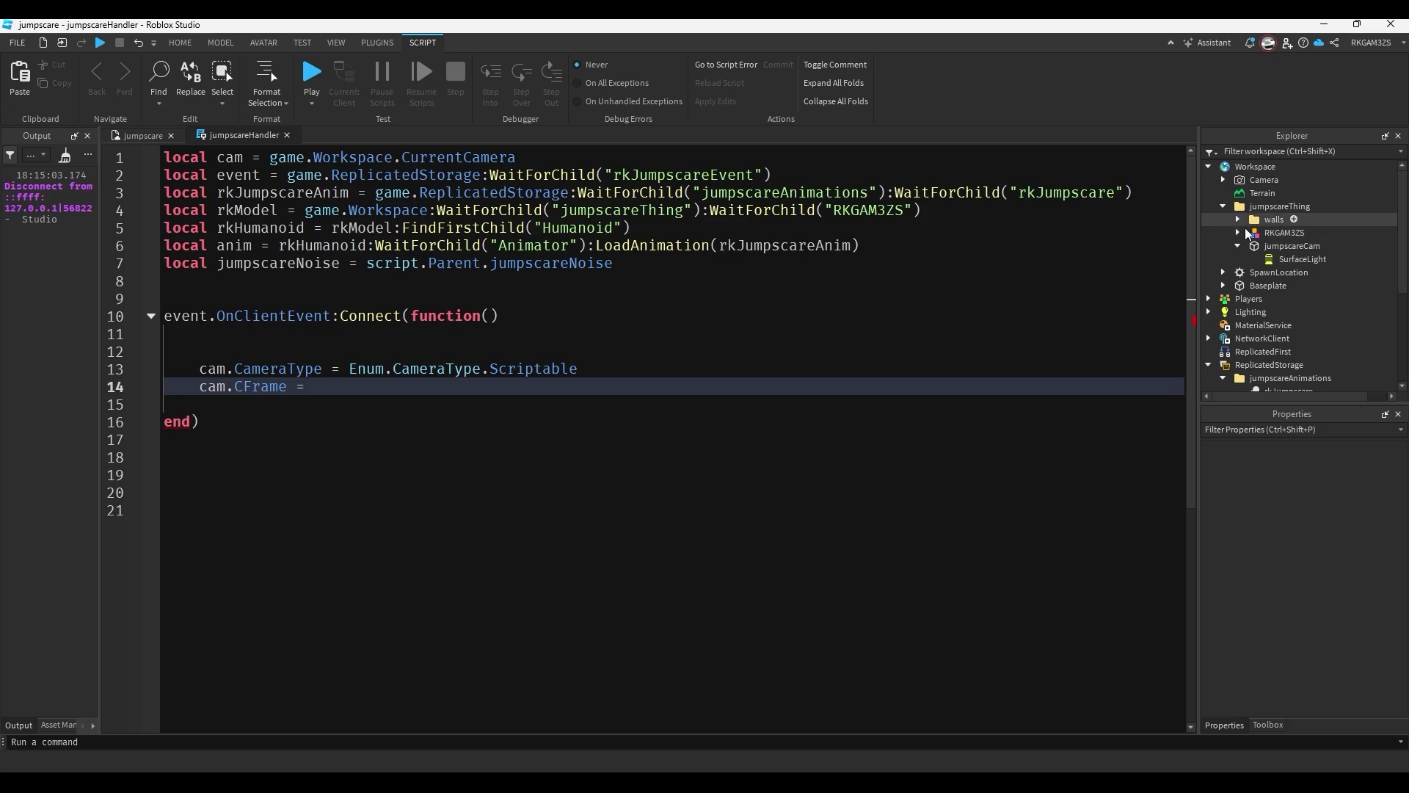
{"action": "left_click", "coordinate": [659, 263]}
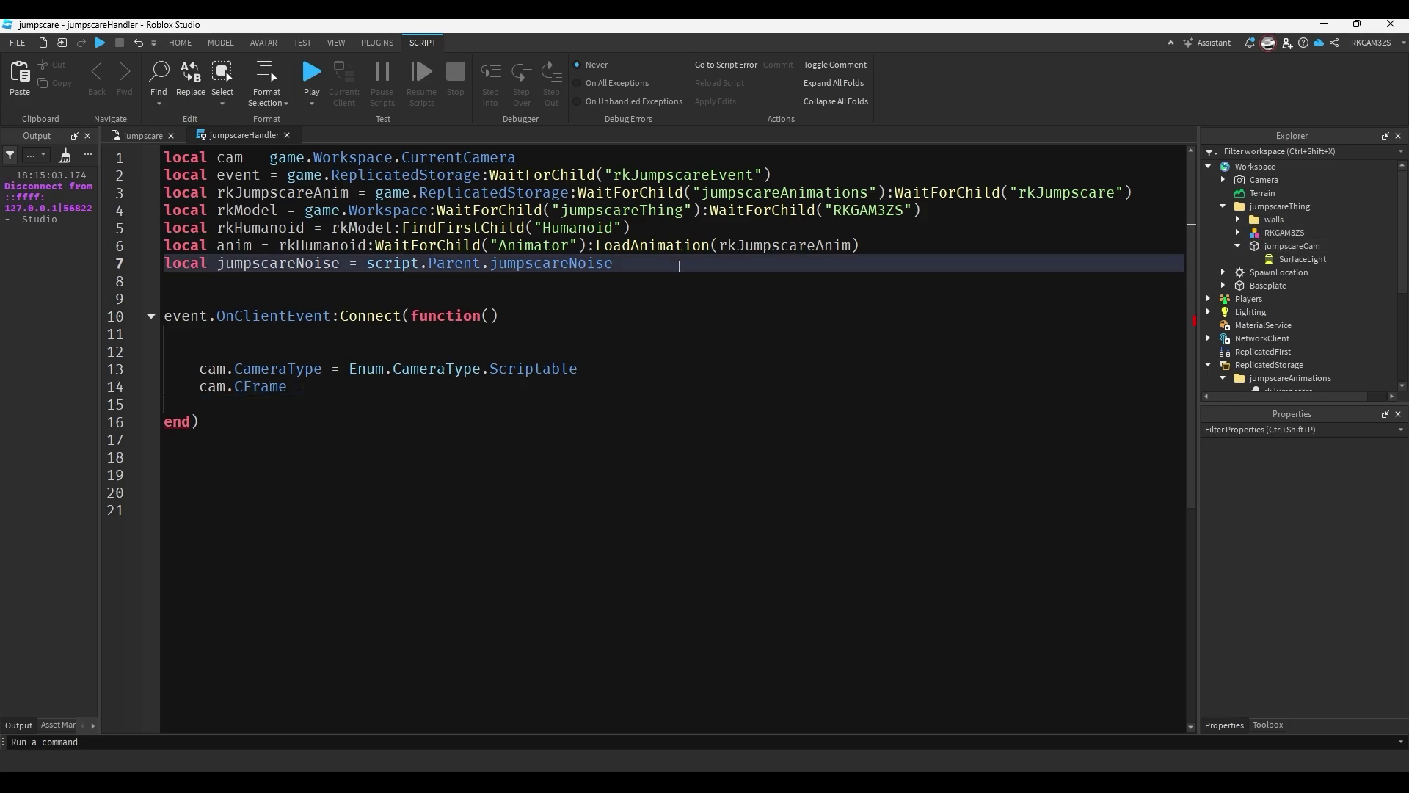
{"action": "key", "text": "Return"}
{"action": "type", "text": "local jumpscare"}
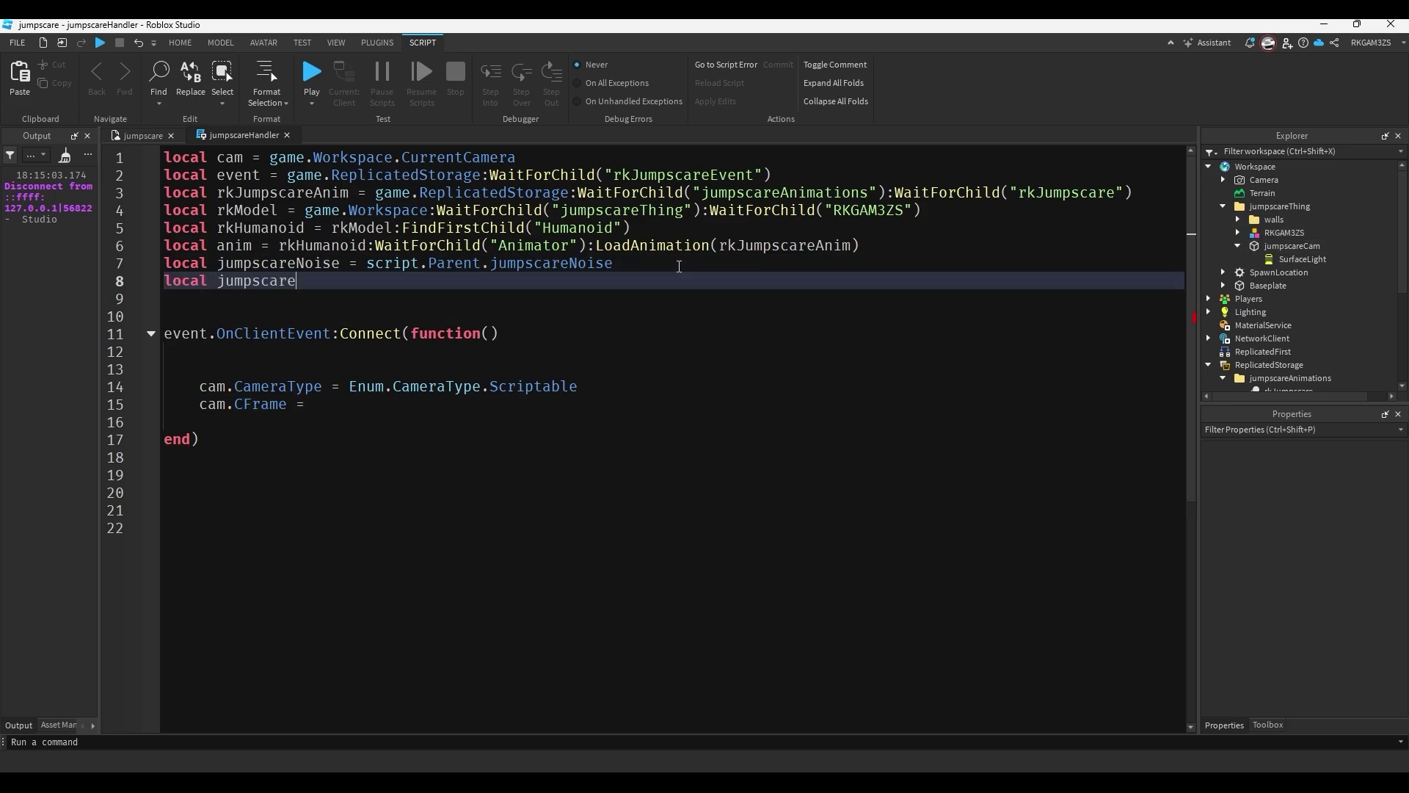
{"action": "type", "text": "Cam = game.Workspace:WaitForChild(\"ju"}
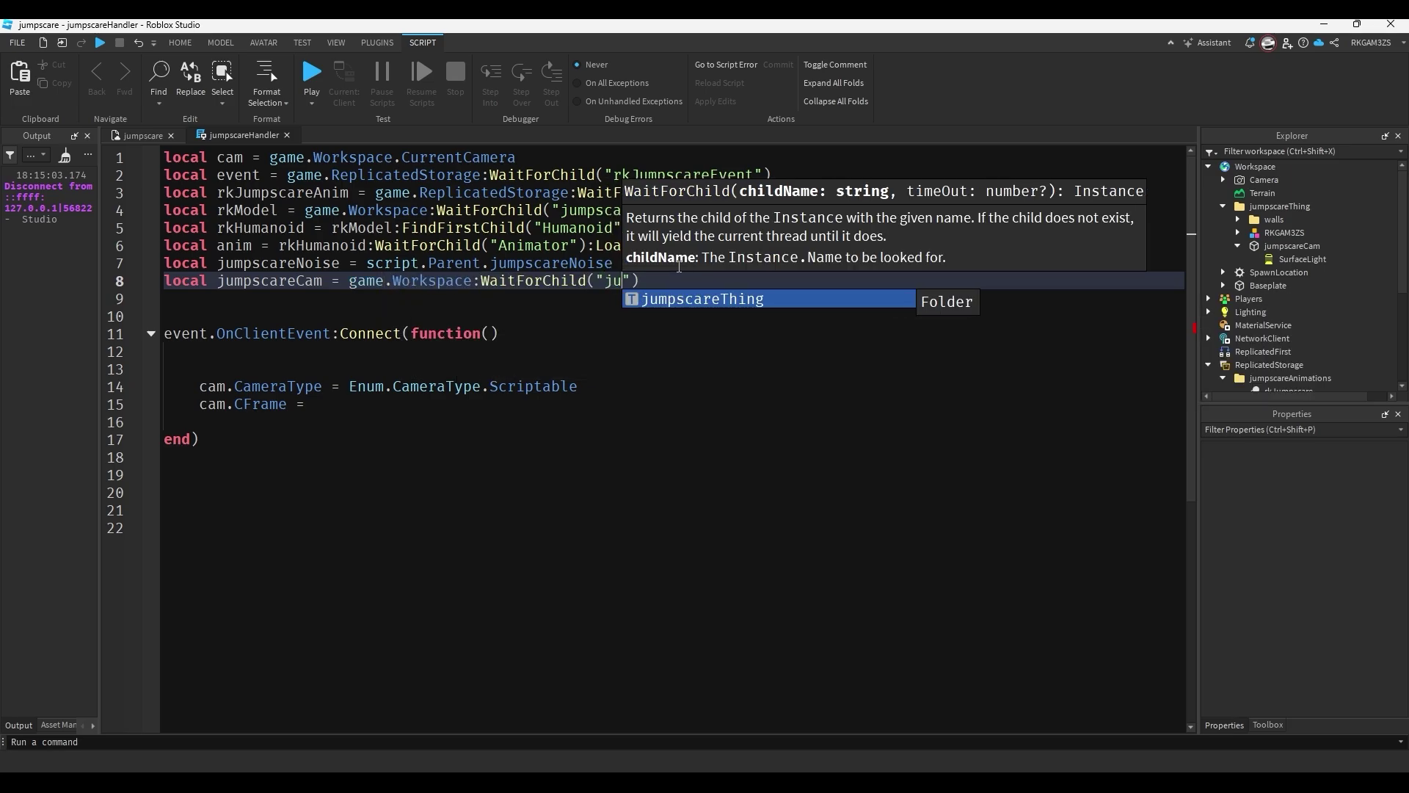
{"action": "key", "text": "Tab"}
{"action": "key", "text": "End"}
{"action": "type", "text": ":wa"}
{"action": "key", "text": "Tab"}
{"action": "type", "text": "(\""}
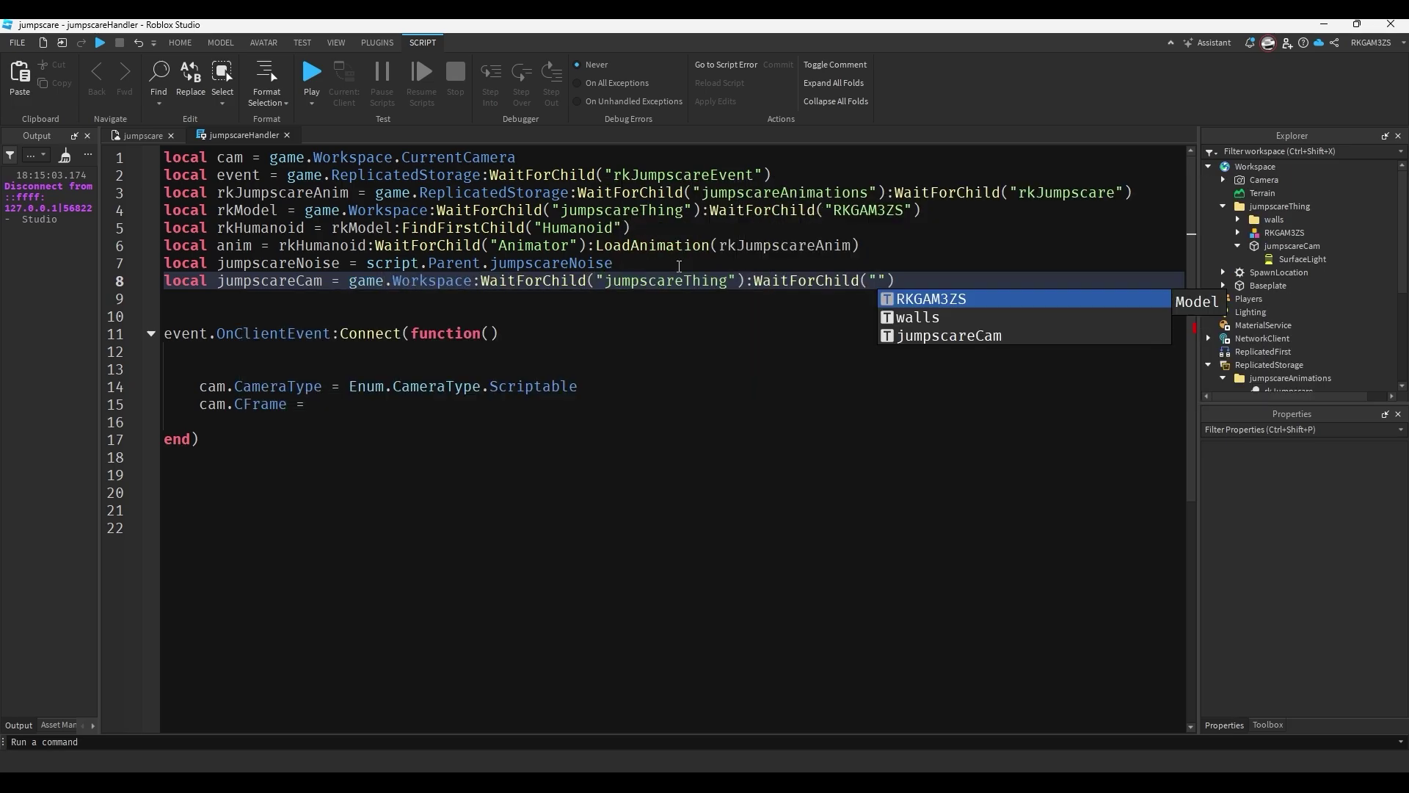
{"action": "type", "text": "ju"}
{"action": "key", "text": "Tab"}
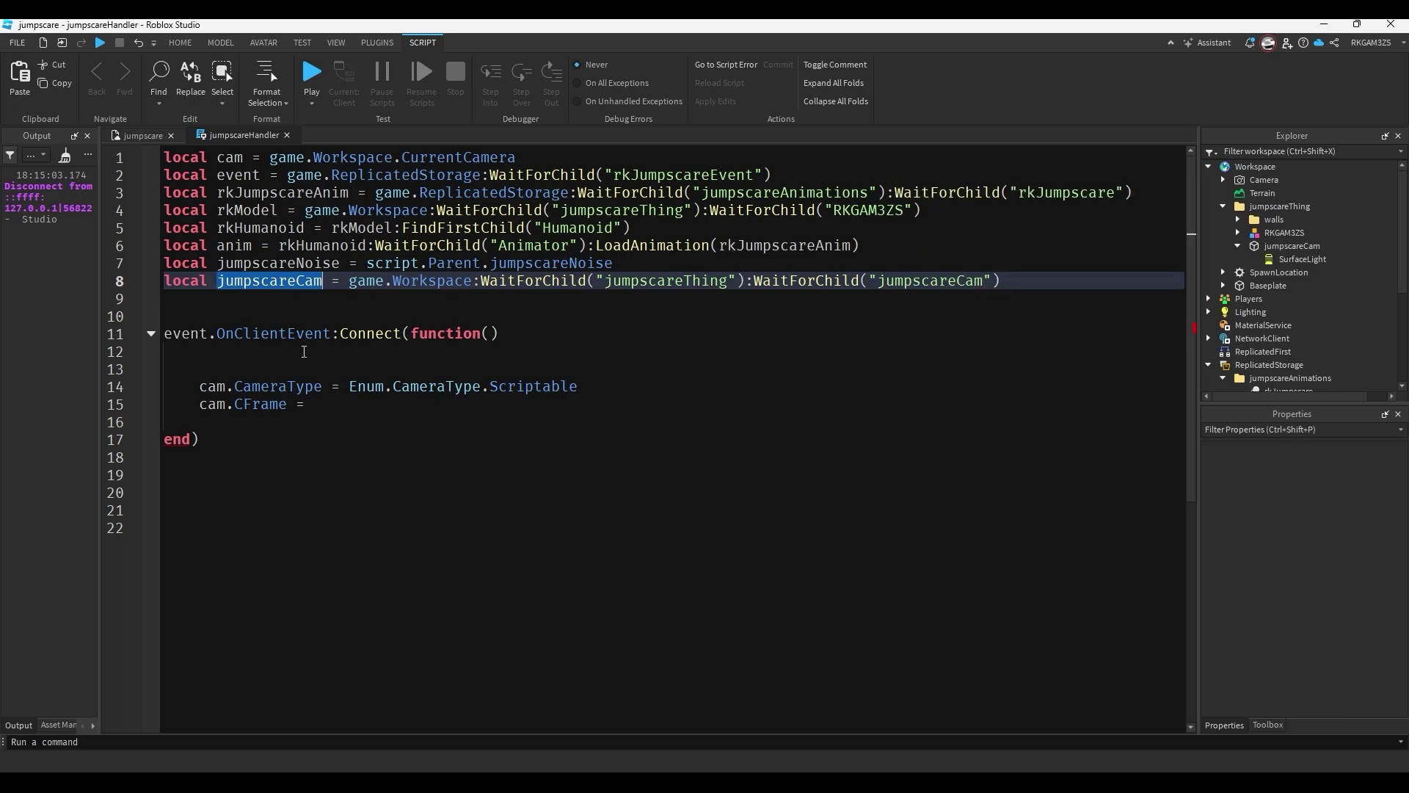
Complete the cam.CFrame assignment with jumpscareCam.CFrame and start a new line below it.
{"action": "left_click", "coordinate": [433, 406]}
{"action": "type", "text": "jumpscareCam.c"}
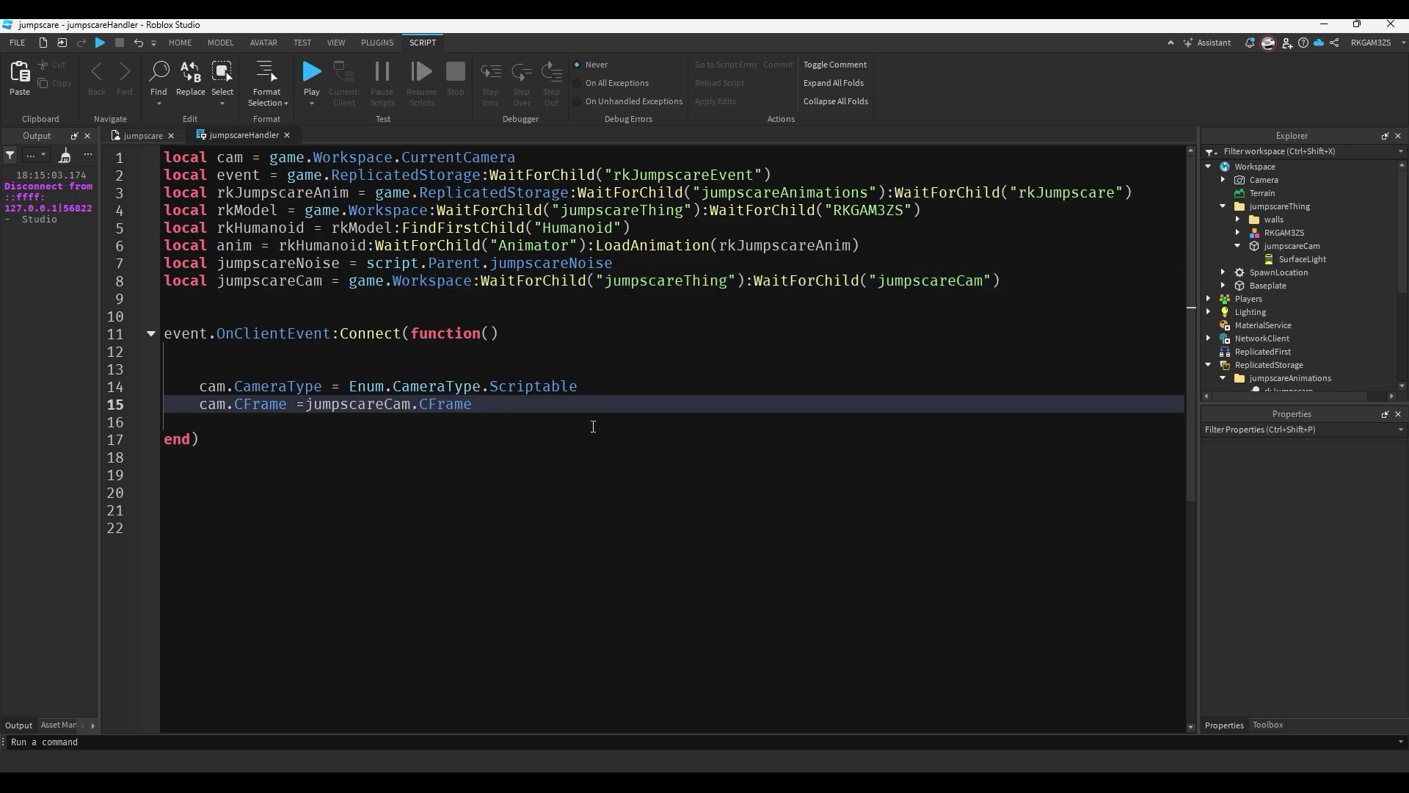
{"action": "key", "text": "Return"}
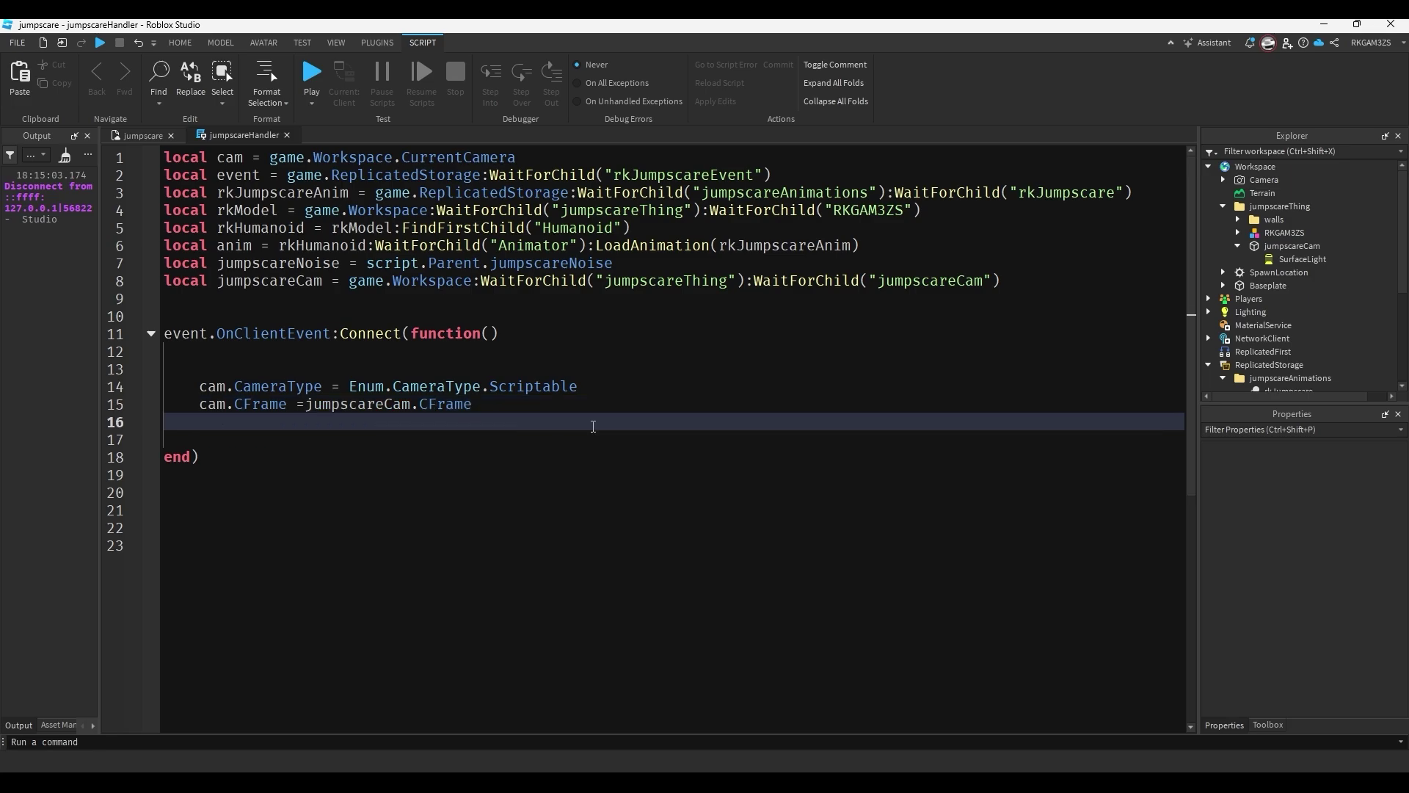
Below the CFrame assignment, add anim:Play() followed by jumpscareNoise:Play().
{"action": "type", "text": "jumpscareNoise:Play()"}
{"action": "left_click", "coordinate": [530, 406]}
{"action": "key", "text": "Return"}
{"action": "type", "text": "anim:"}
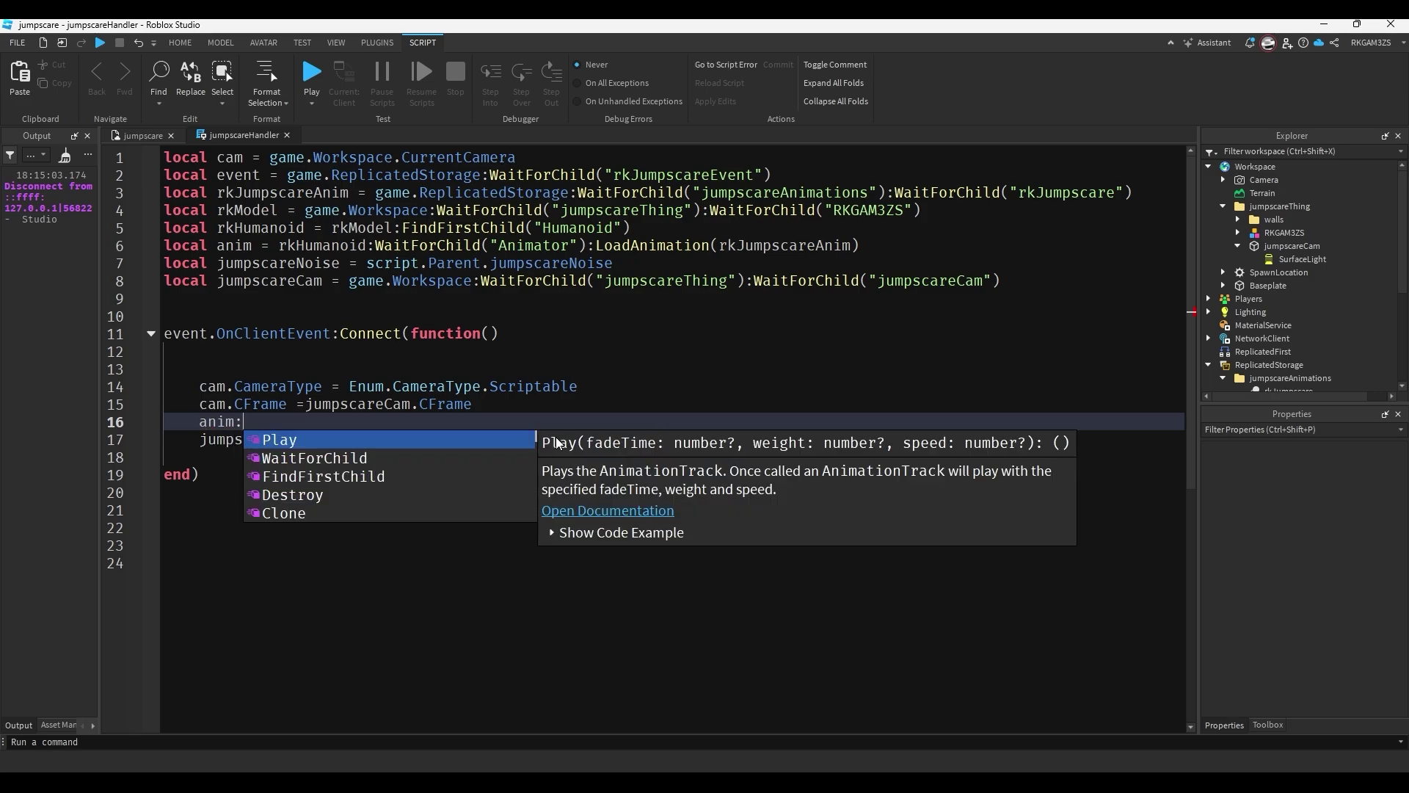
{"action": "key", "text": "Tab"}
{"action": "left_click", "coordinate": [557, 439]}
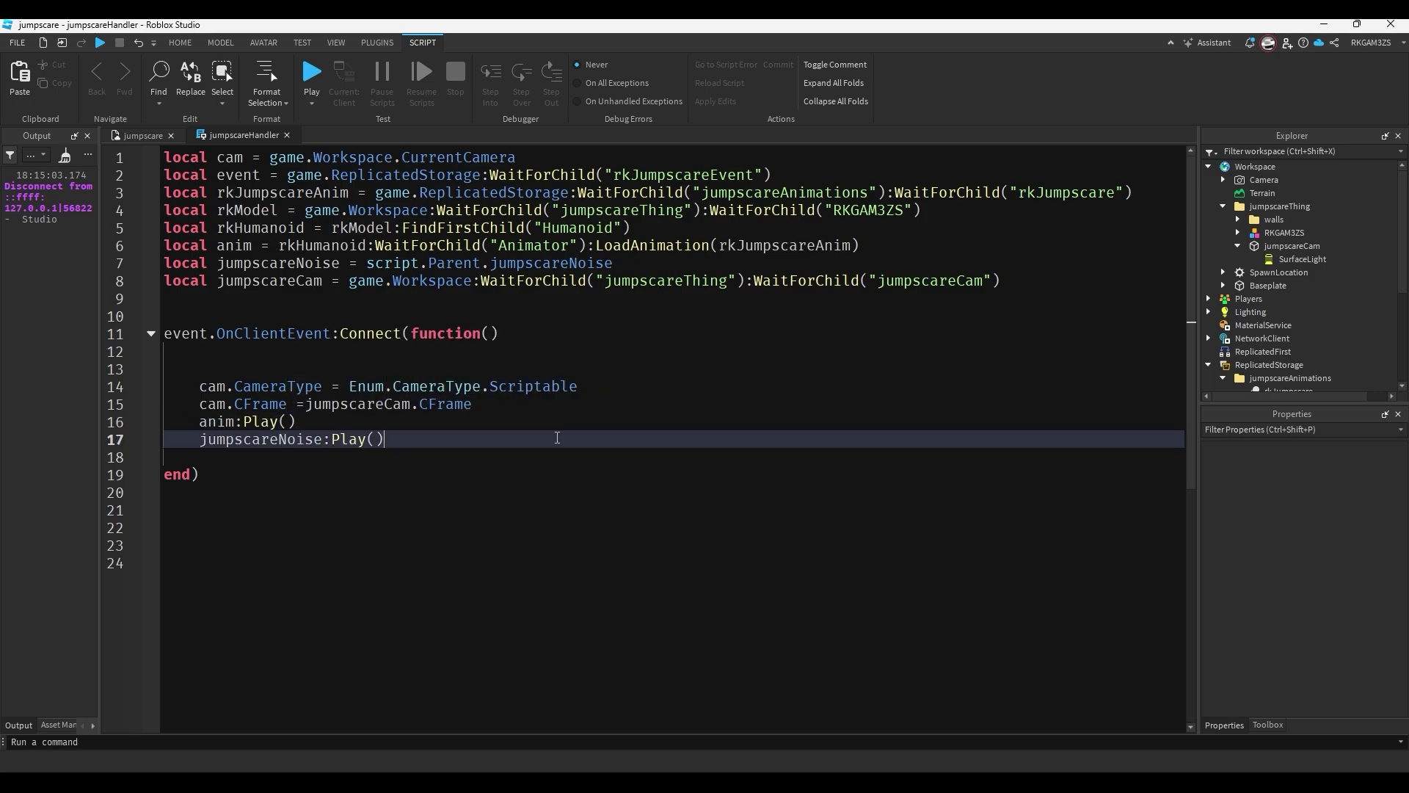
Add task.wait(0.8) below the jumpscareNoise:Play() call, followed by a blank line.
{"action": "key", "text": "Return"}
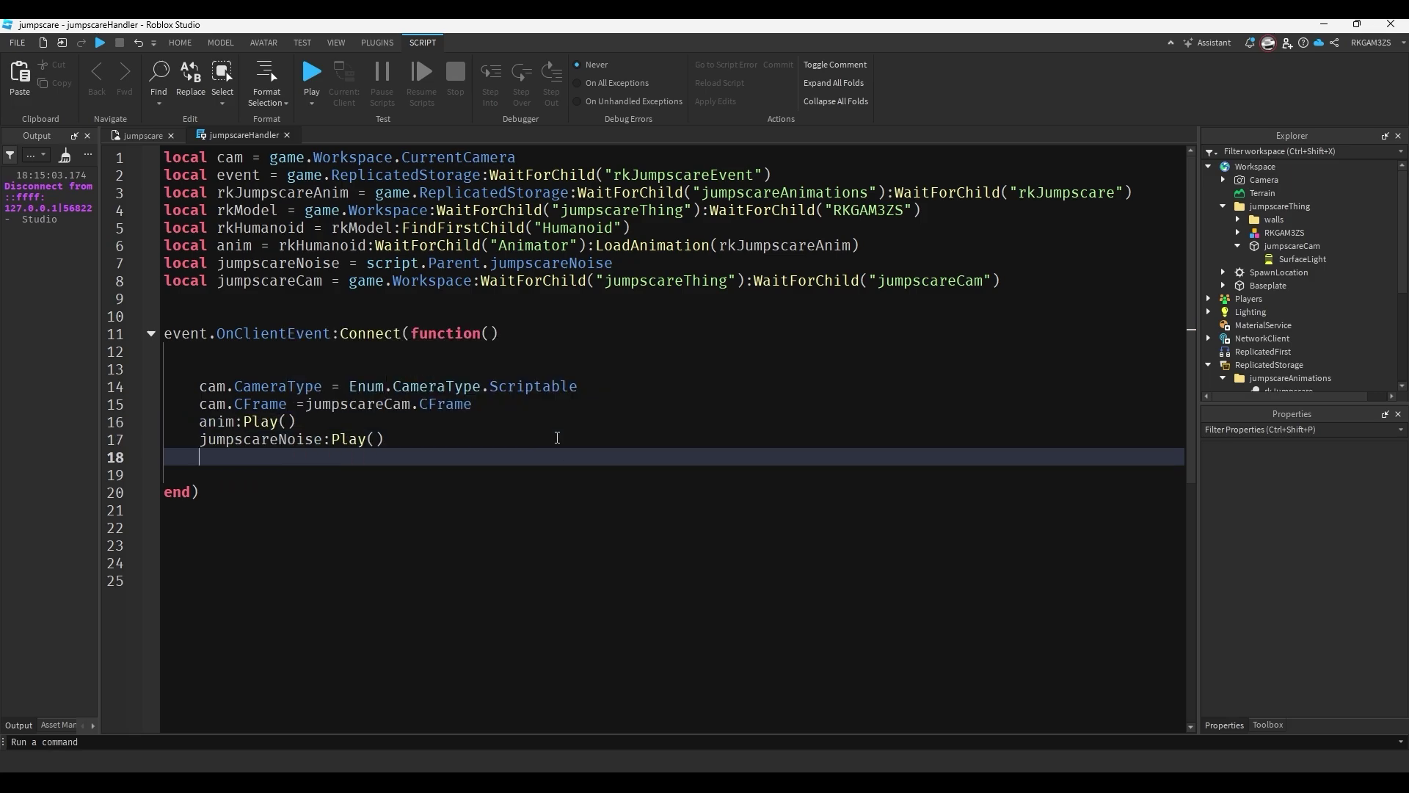
{"action": "type", "text": "task.wai"}
{"action": "key", "text": "Tab"}
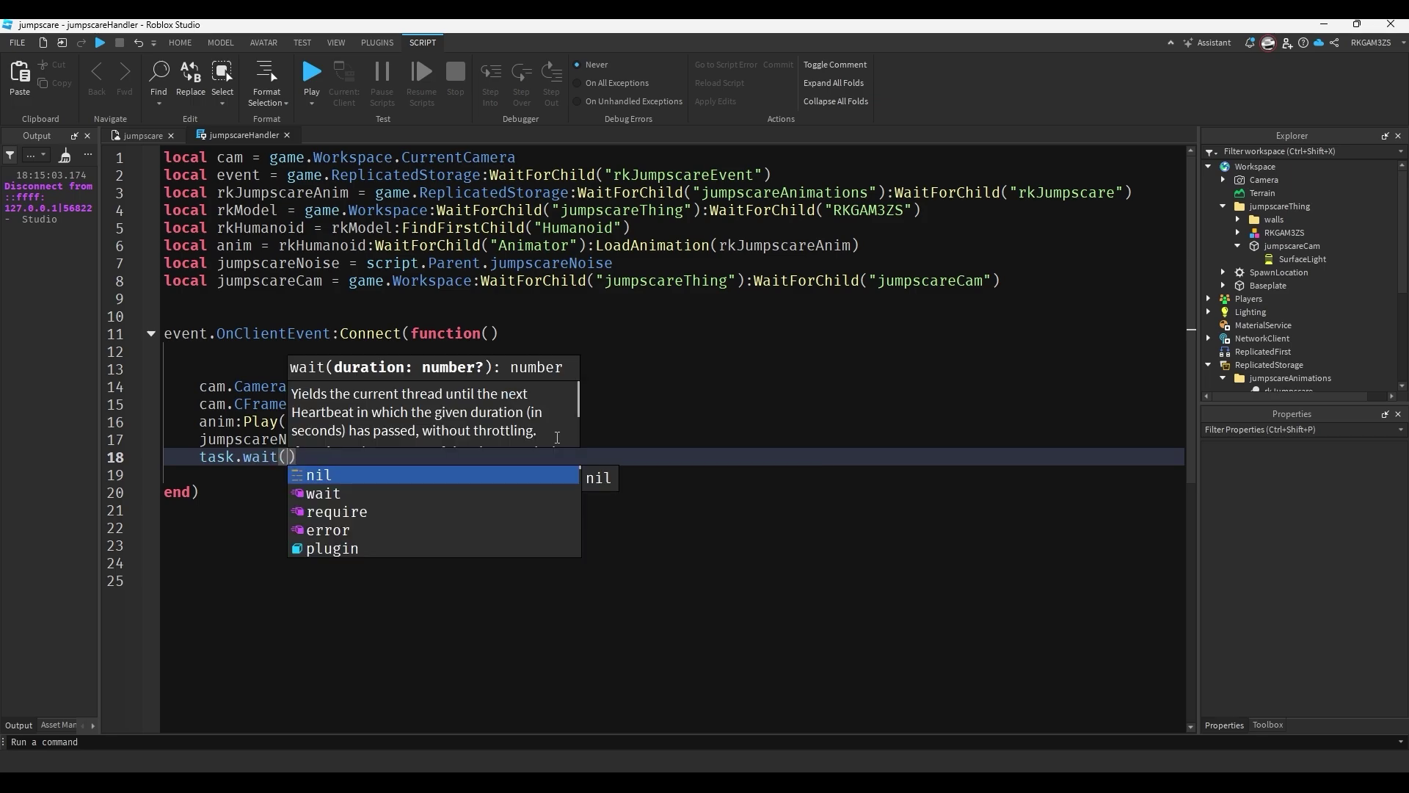
{"action": "type", "text": "0."}
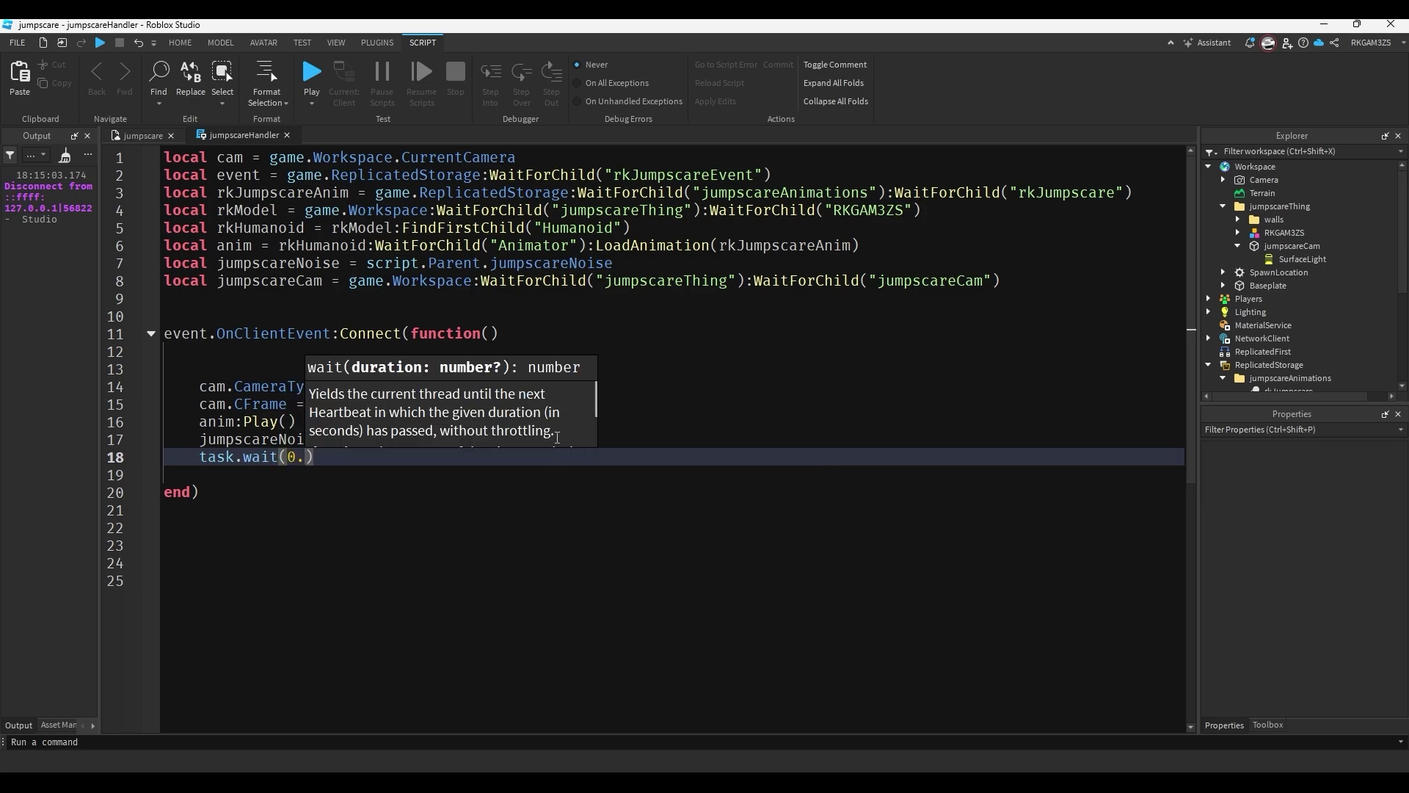
{"action": "type", "text": "8"}
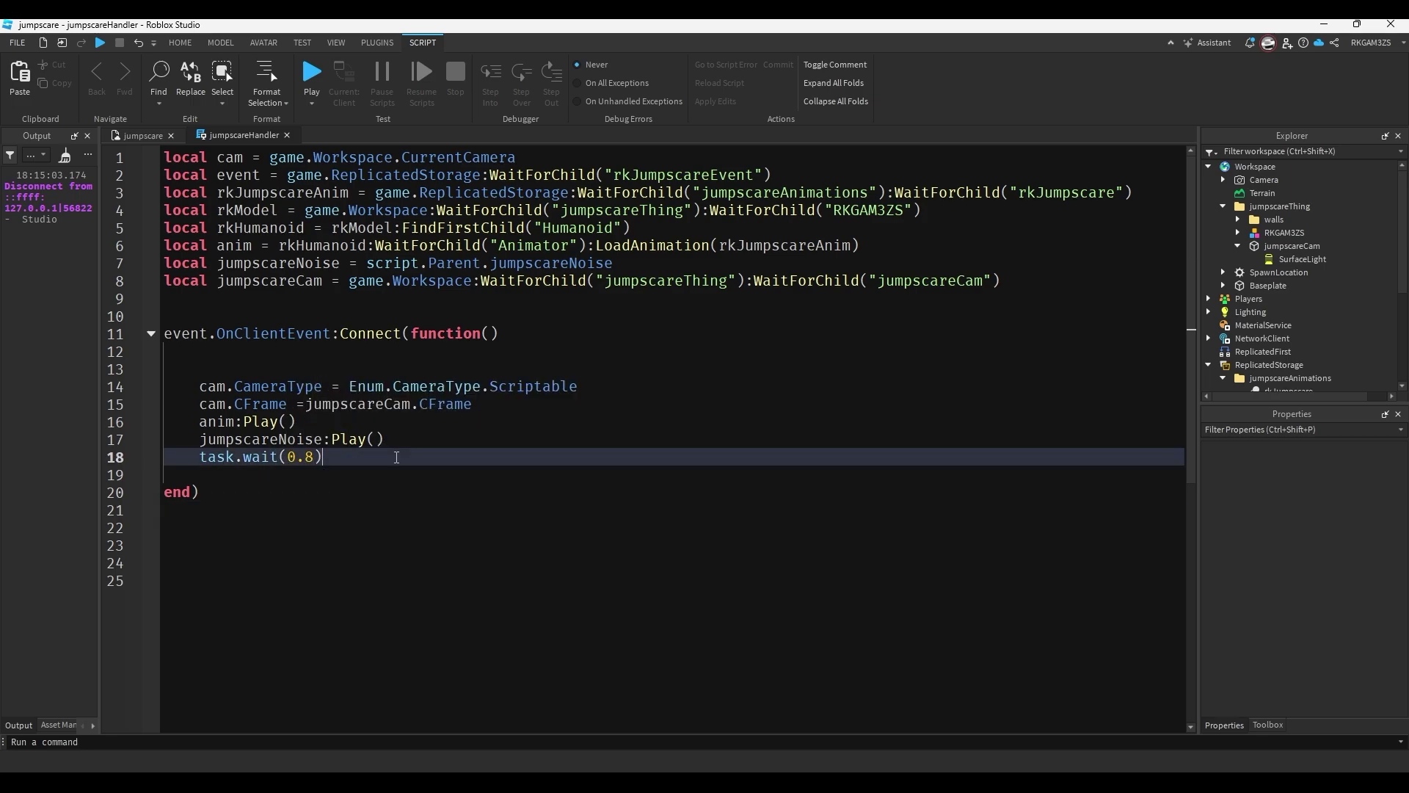
{"action": "key", "text": "Return"}
{"action": "key", "text": "Return"}
{"action": "key", "text": "BackSpace"}
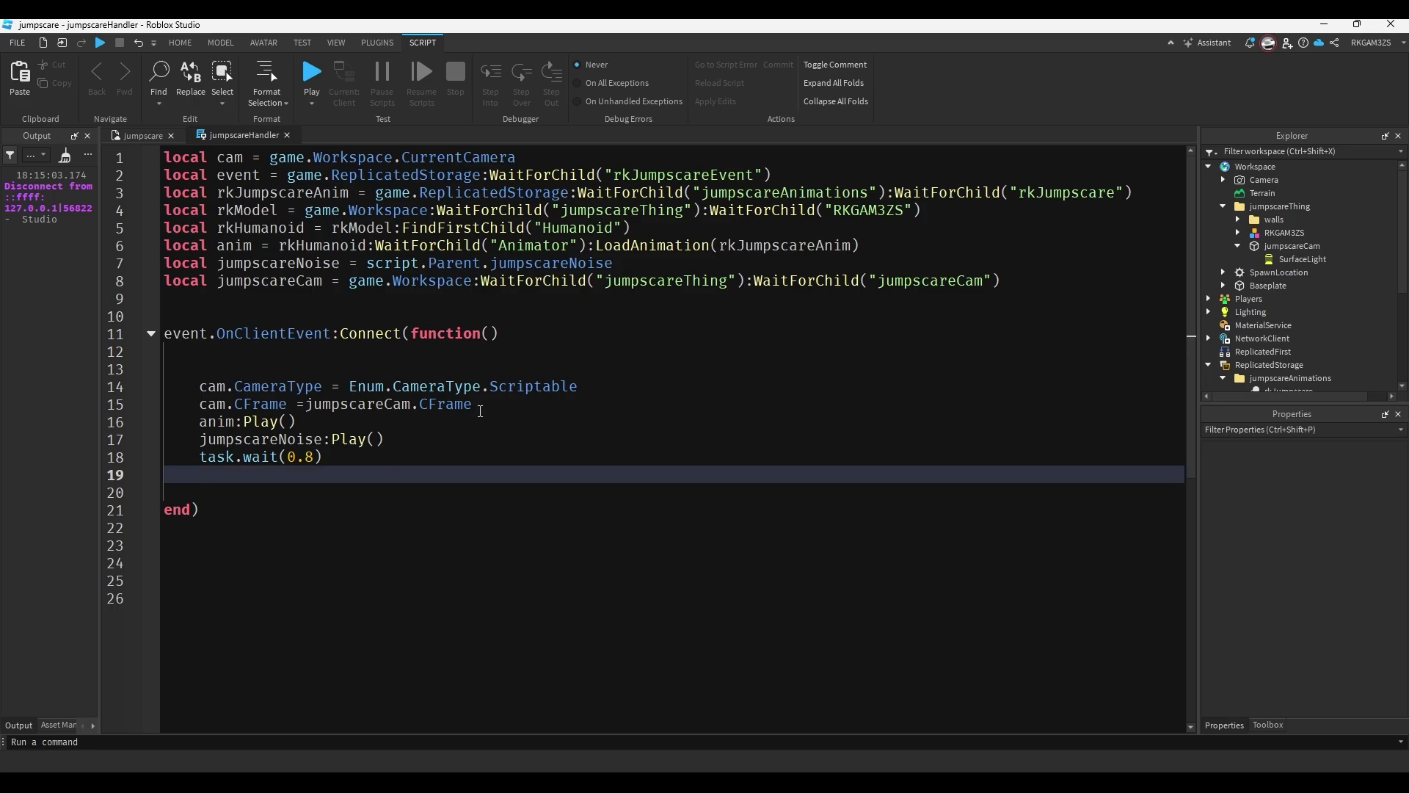
Below the jumpscareCam declaration, add local bf = script.Parent.jumpscareStuff.blackFrame.
{"action": "left_click", "coordinate": [1130, 280]}
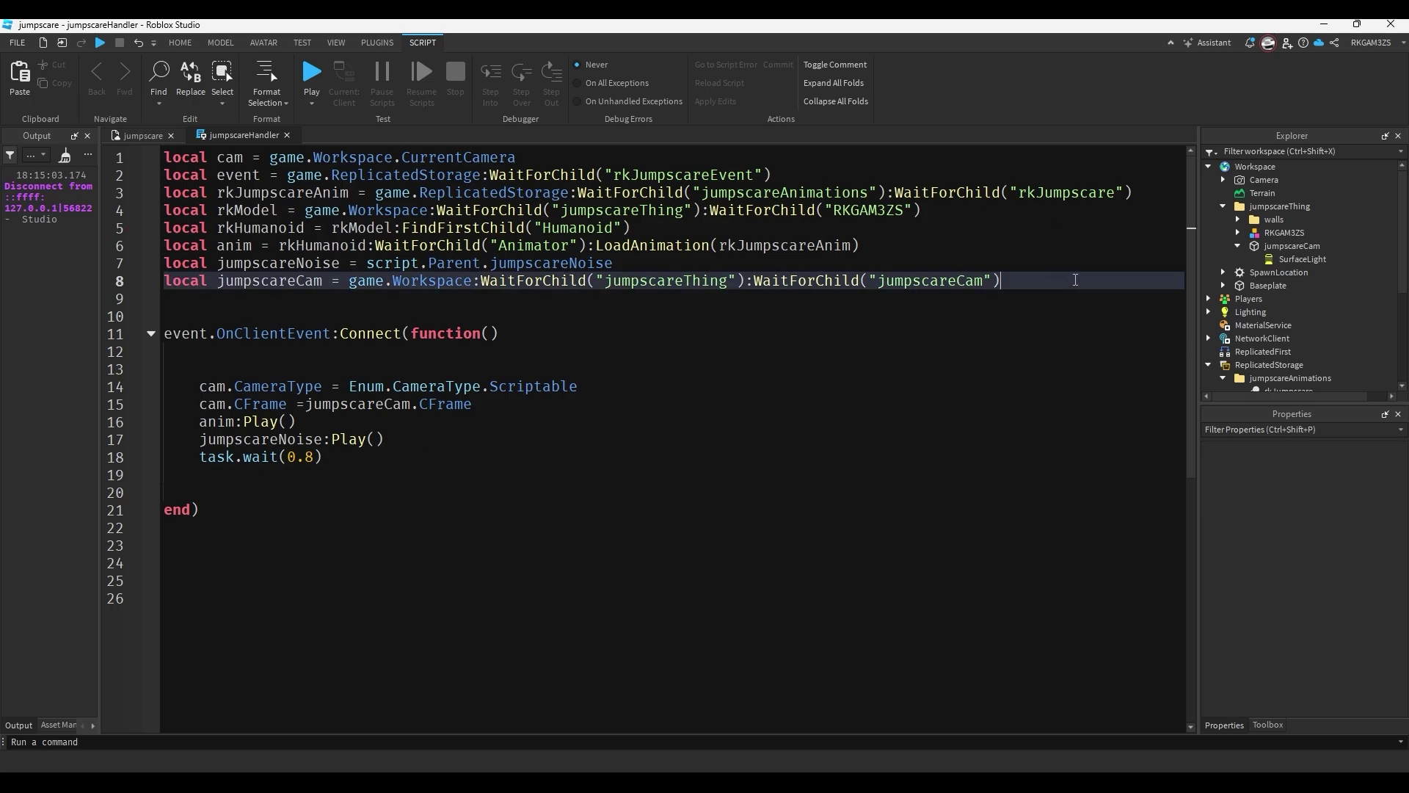
{"action": "key", "text": "Return"}
{"action": "type", "text": "local bf"}
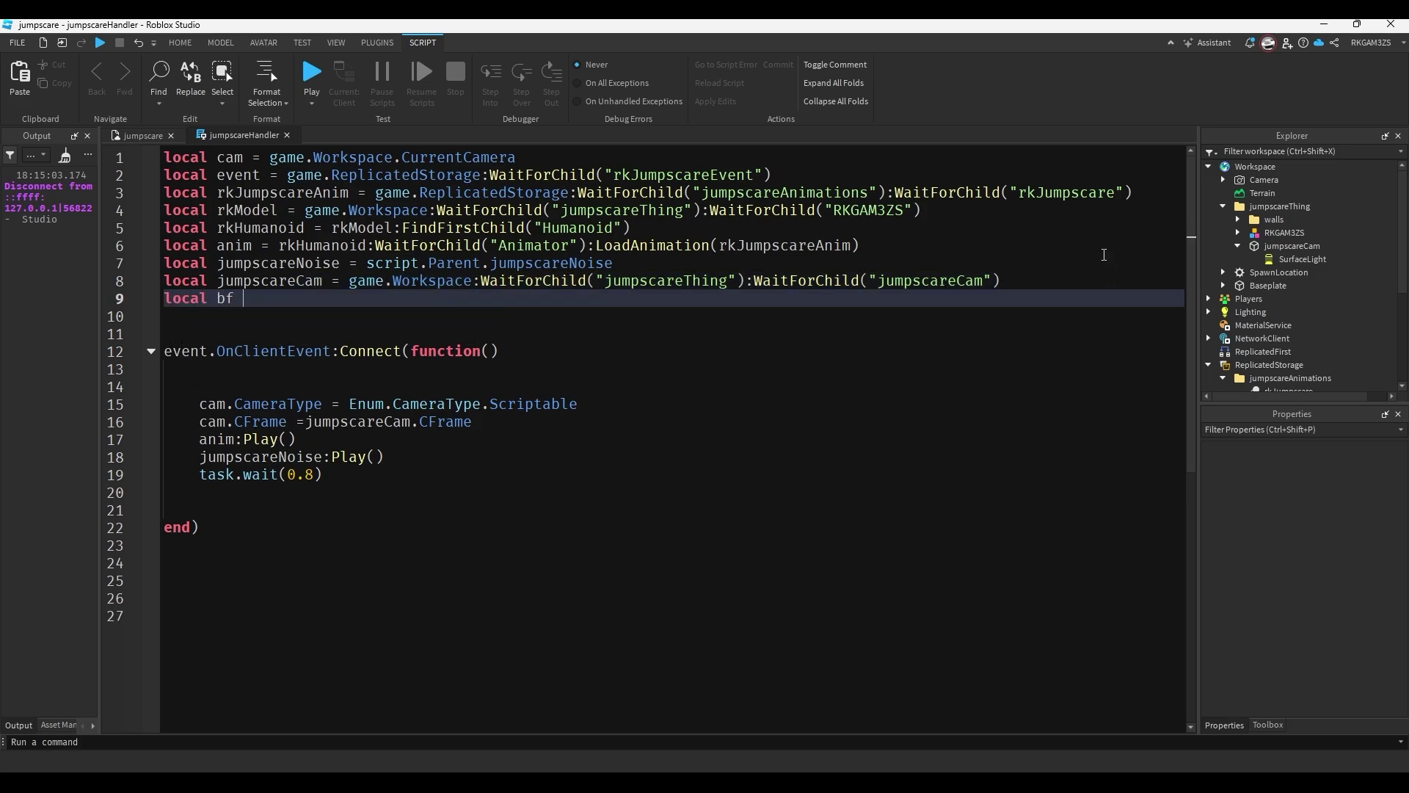
{"action": "type", "text": " = script.pa"}
{"action": "key", "text": "BackSpace"}
{"action": "key", "text": "BackSpace"}
{"action": "scroll", "coordinate": [1303, 284], "scroll_direction": "down", "scroll_amount": 5}
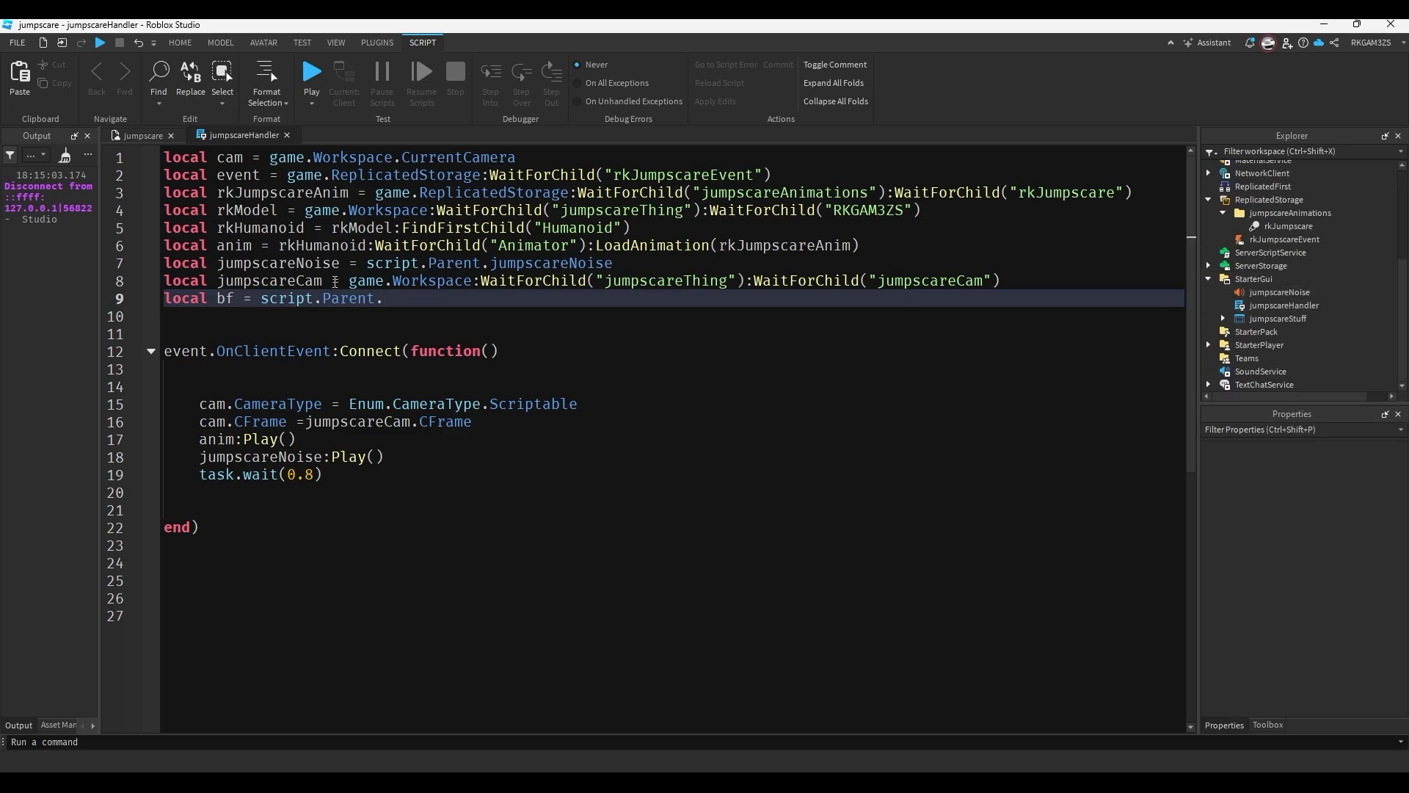
{"action": "type", "text": "jum"}
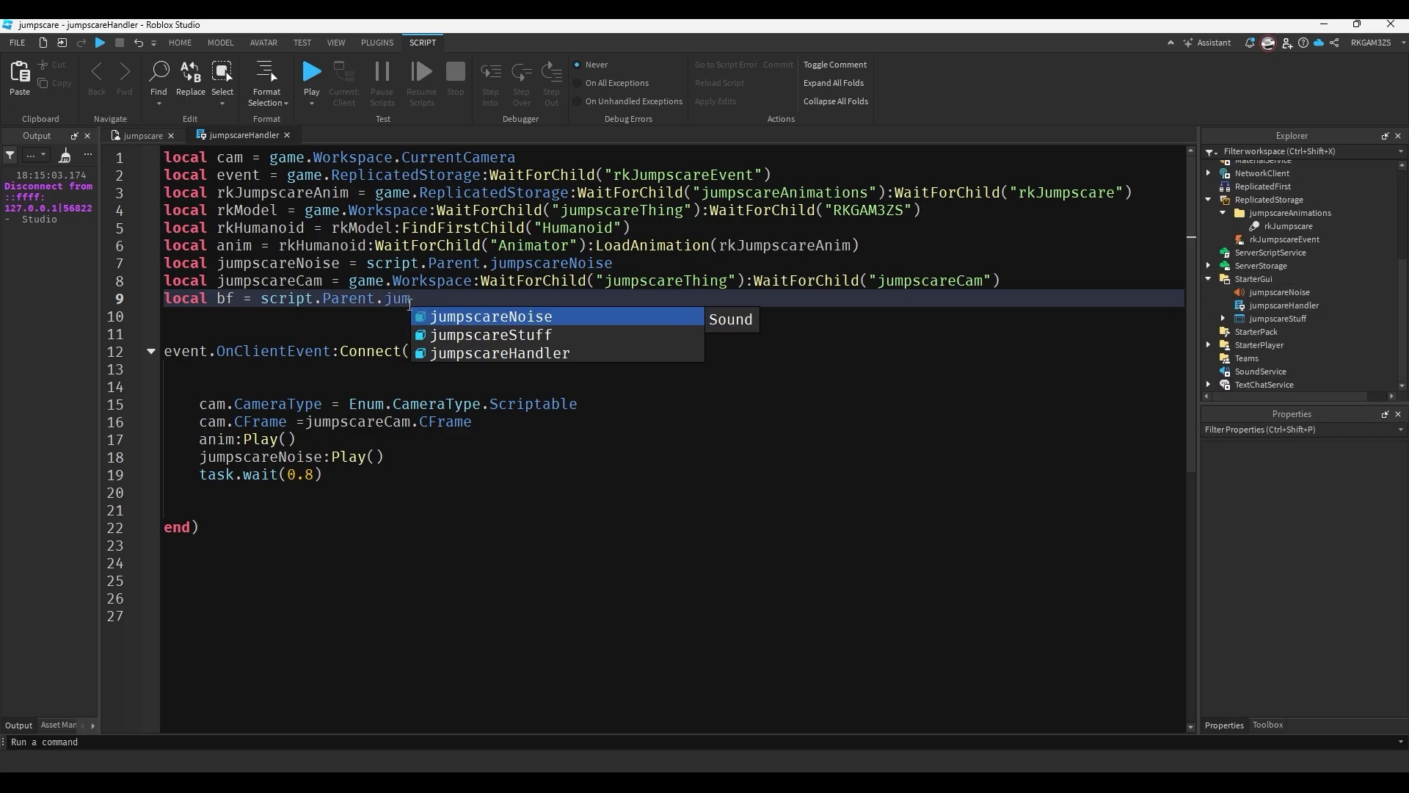
{"action": "key", "text": "Down"}
{"action": "key", "text": "Tab"}
{"action": "type", "text": ".bla"}
{"action": "key", "text": "Tab"}
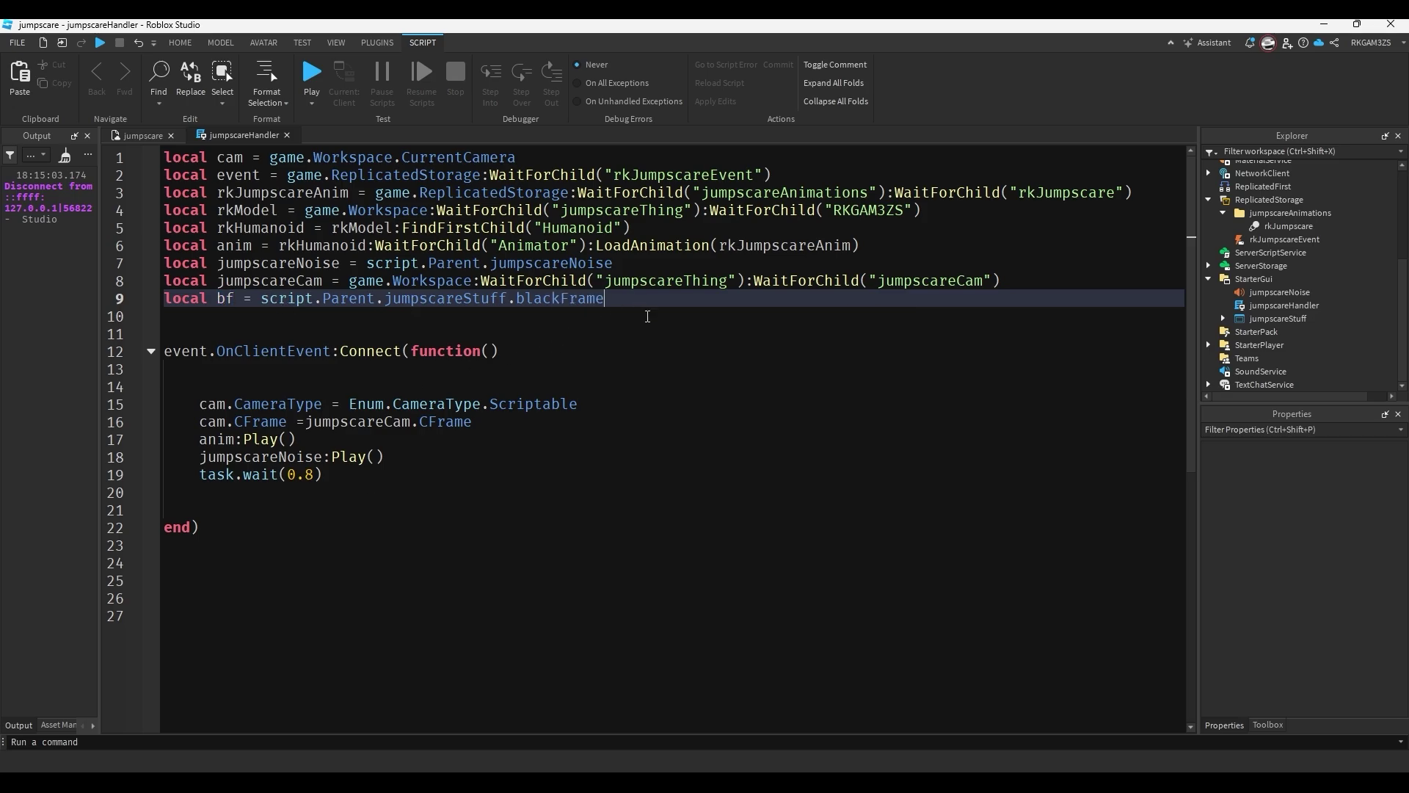
Below task.wait(0.8), add bf.Visible = true followed by jumpscareNoise:Stop().
{"action": "left_click", "coordinate": [487, 504]}
{"action": "left_click", "coordinate": [398, 479]}
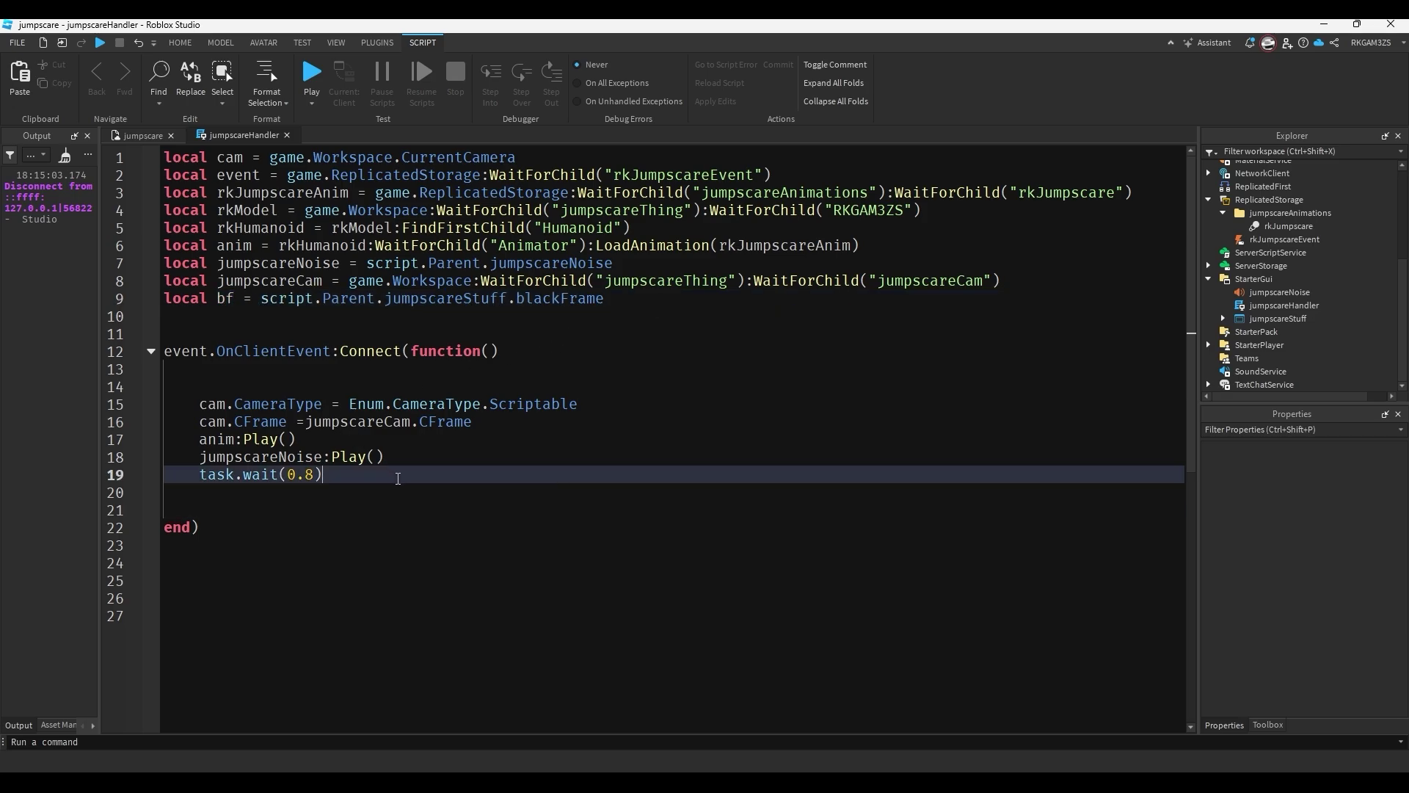
{"action": "key", "text": "Return"}
{"action": "type", "text": "bf.Visible = true"}
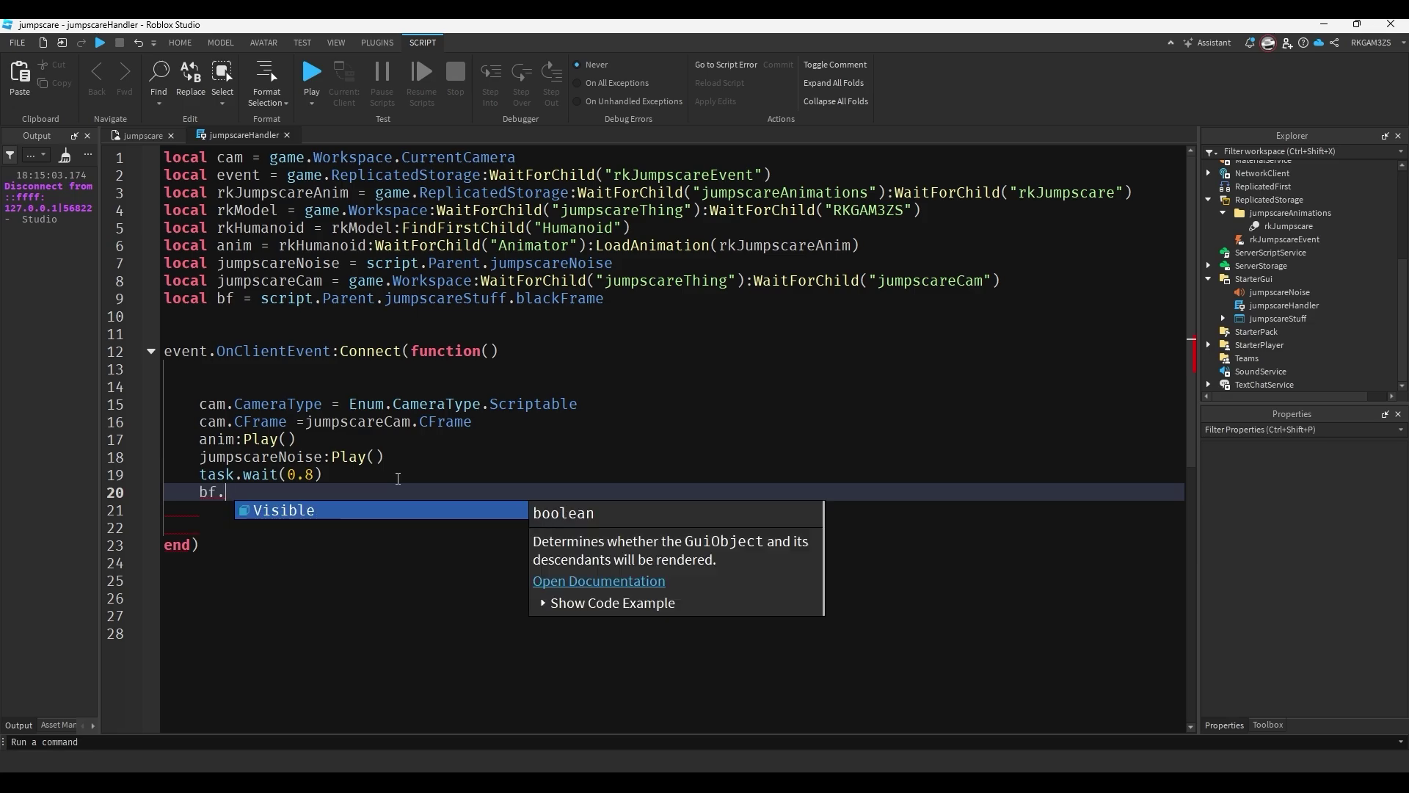
{"action": "key", "text": "Return"}
{"action": "type", "text": "jumpscareNoise:Stop()"}
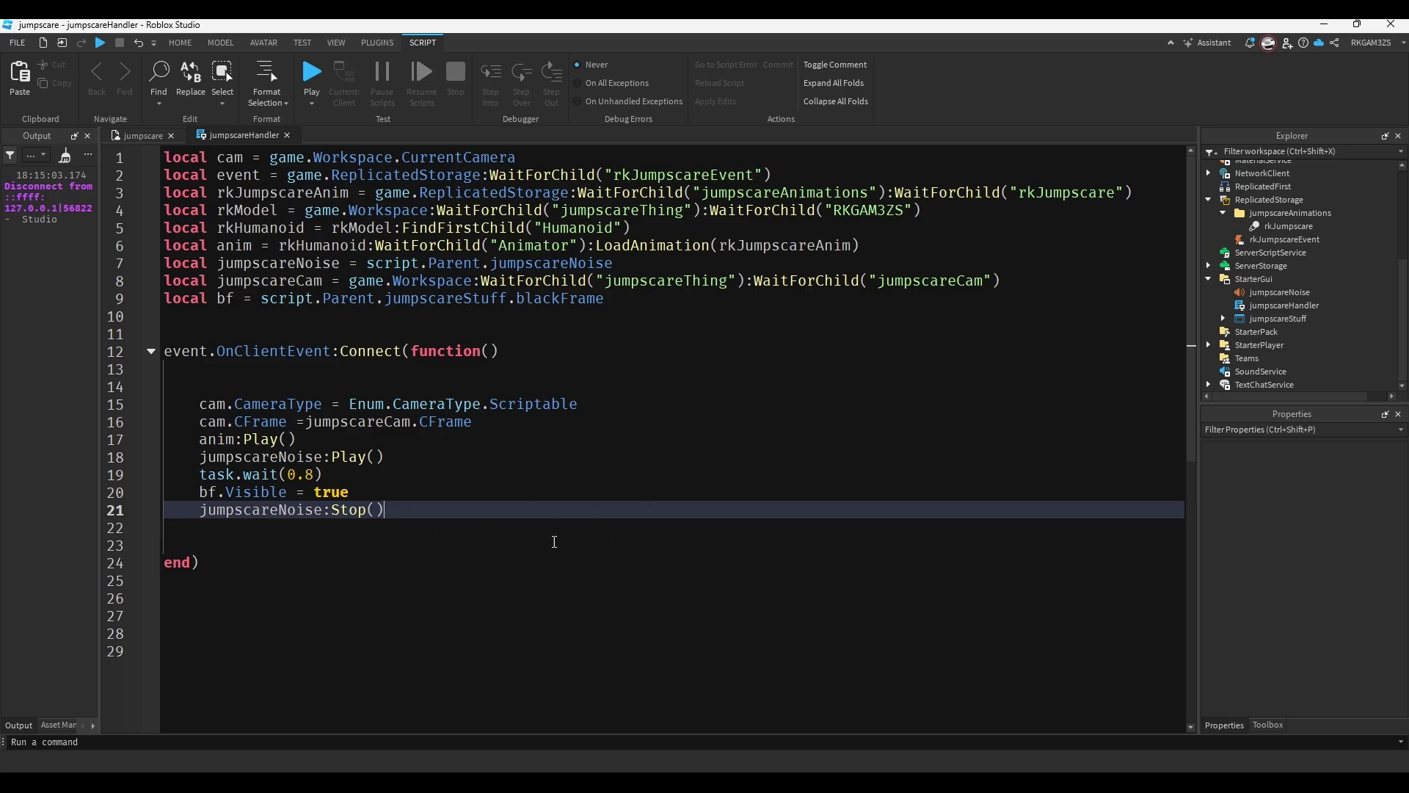
{"action": "left_click", "coordinate": [475, 478]}
{"action": "left_click", "coordinate": [426, 533]}
{"action": "left_click", "coordinate": [449, 476]}
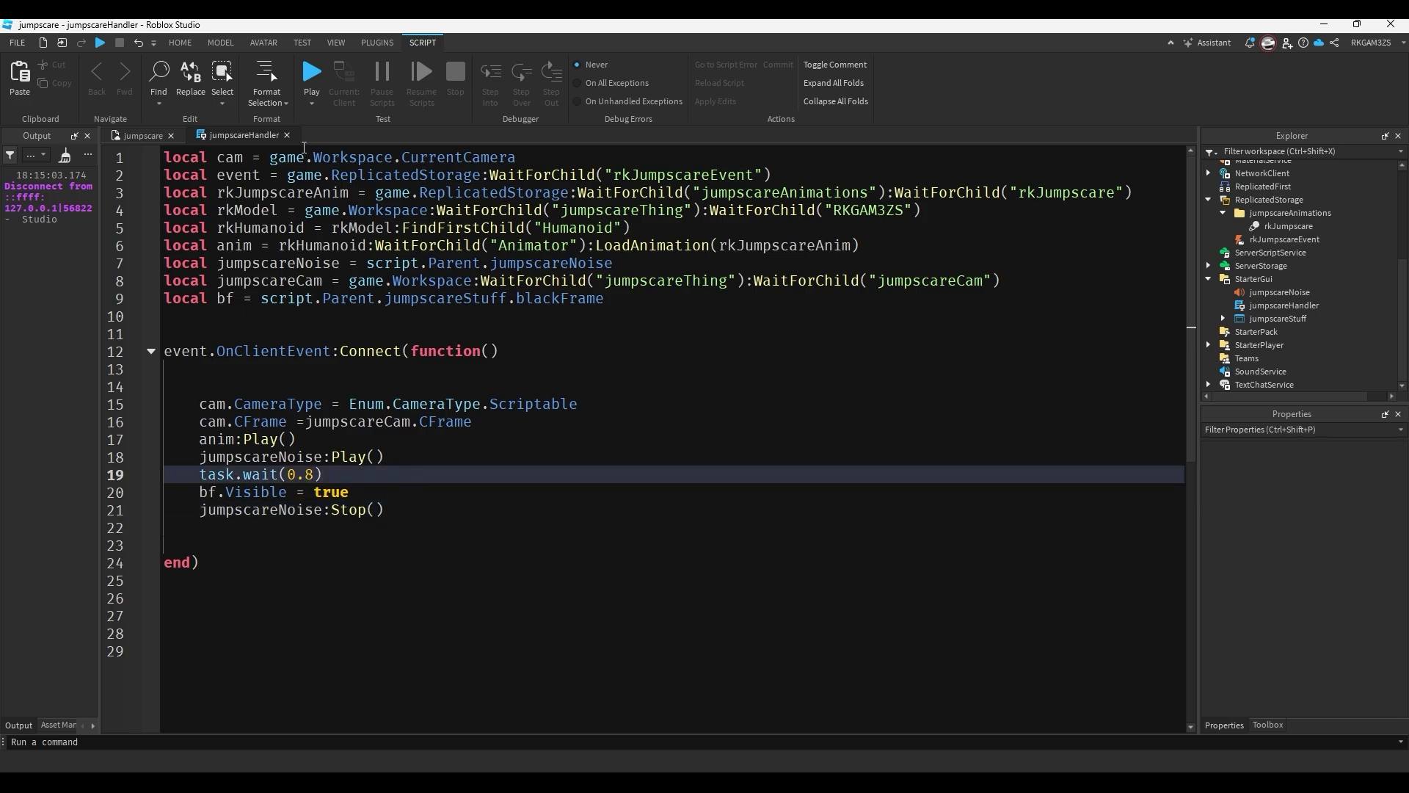
Insert a block part in the jumpscare place, scale it to about 17.4 × 7.5 × 4.1, and name it touchPart.
{"action": "left_click", "coordinate": [129, 137]}
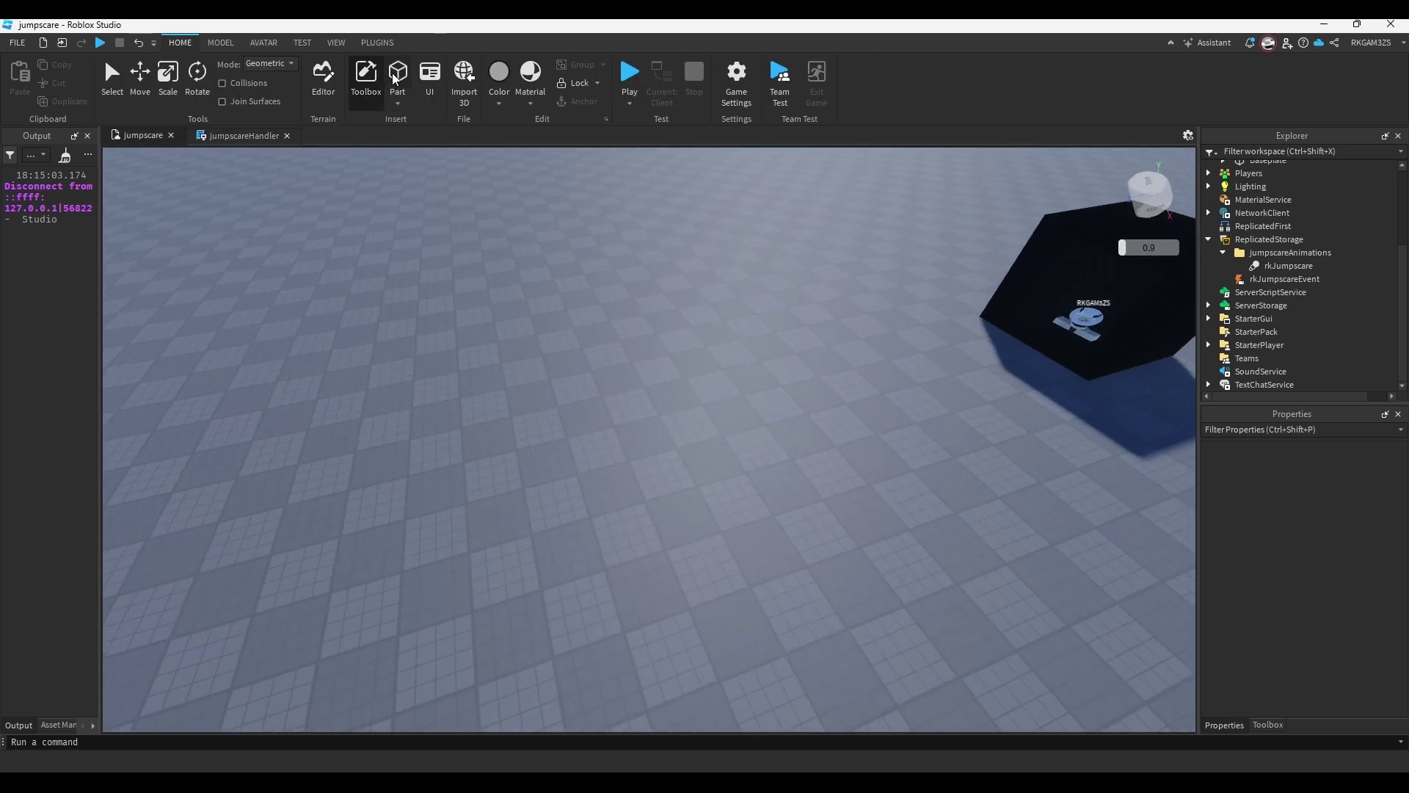
{"action": "left_click", "coordinate": [167, 74]}
{"action": "left_click_drag", "start_coordinate": [668, 477], "coordinate": [626, 479]}
{"action": "left_click", "coordinate": [1362, 649]}
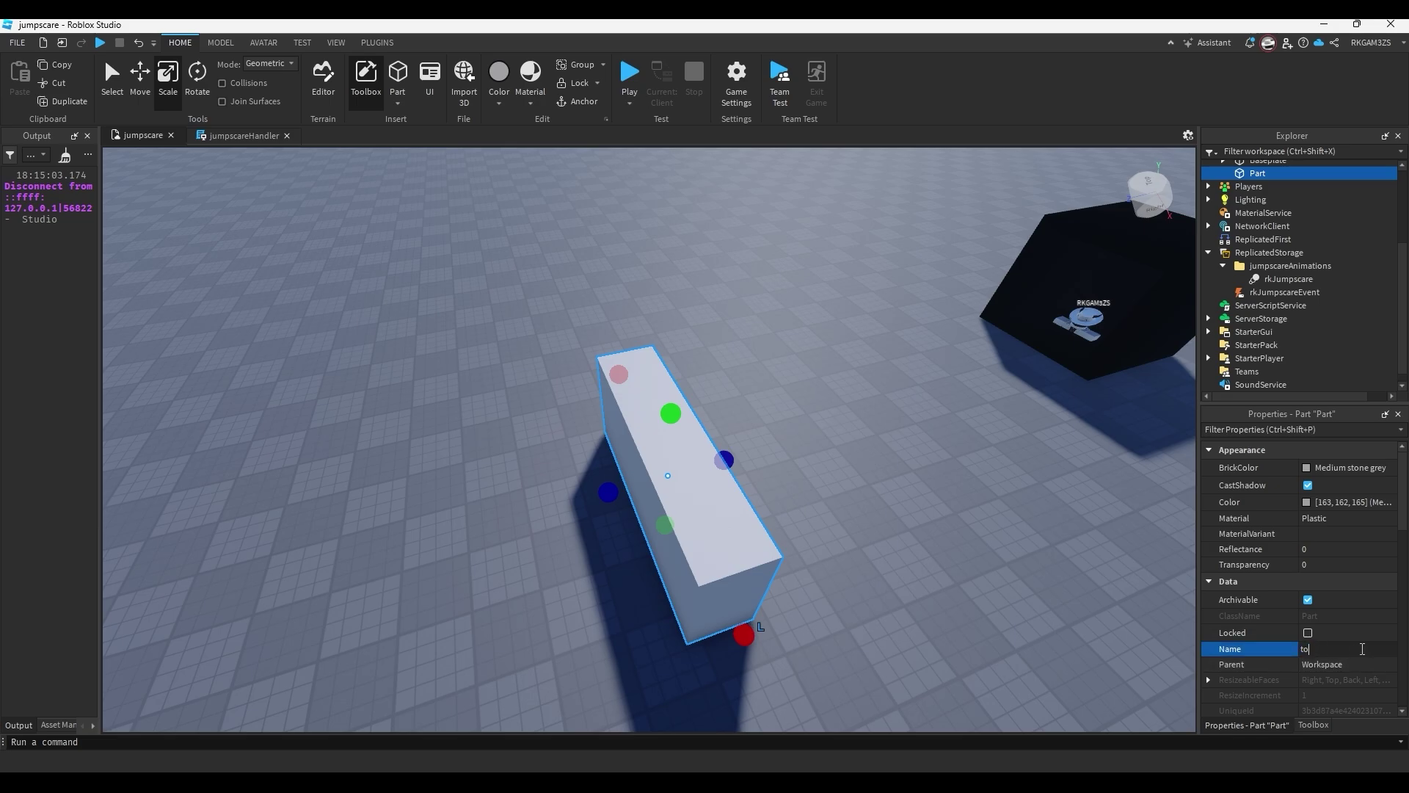
{"action": "type", "text": "touchPart"}
{"action": "key", "text": "Return"}
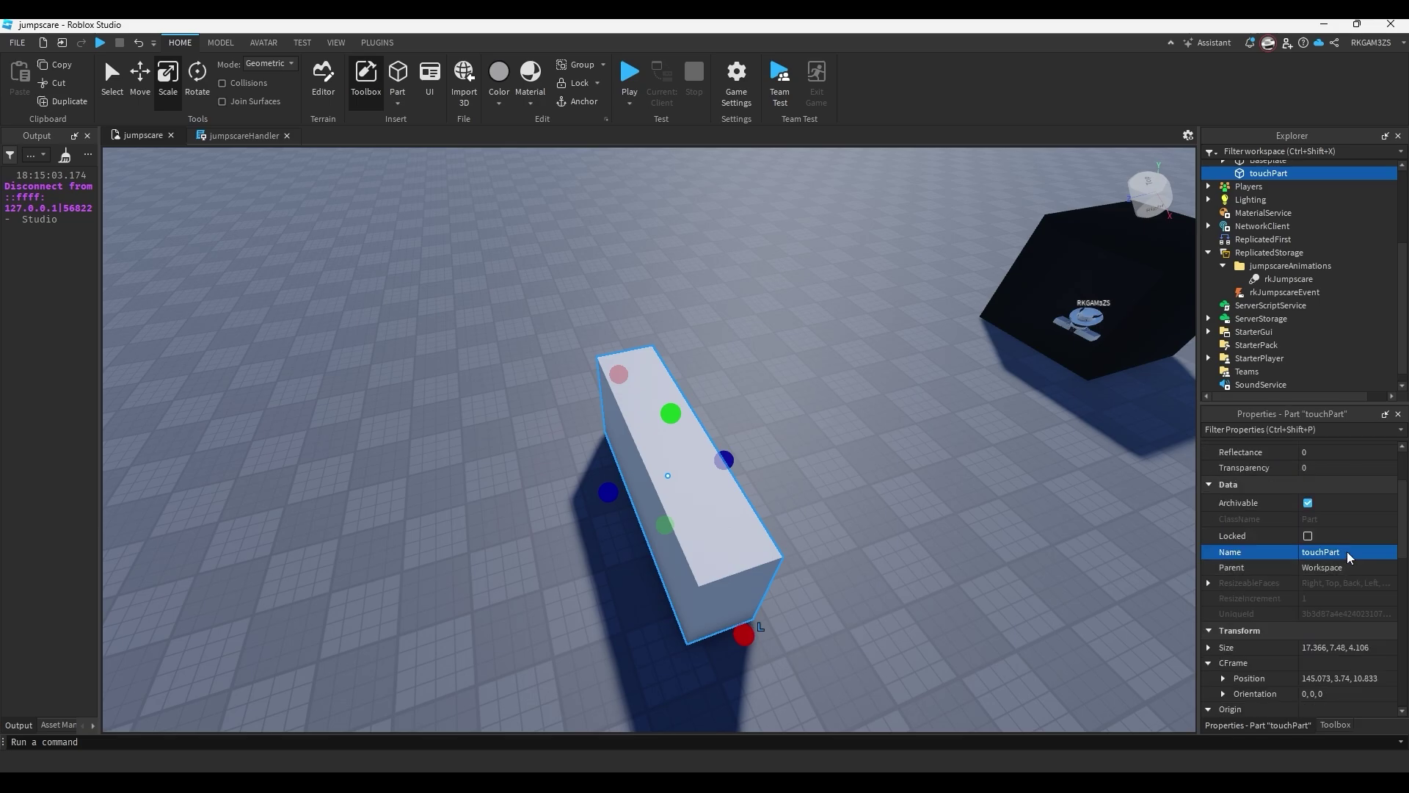
Set touchPart's transparency to 0.65 and its color to green (85, 165, 0).
{"action": "left_click", "coordinate": [1334, 564]}
{"action": "type", "text": "0.65"}
{"action": "key", "text": "Return"}
{"action": "left_click", "coordinate": [1306, 501]}
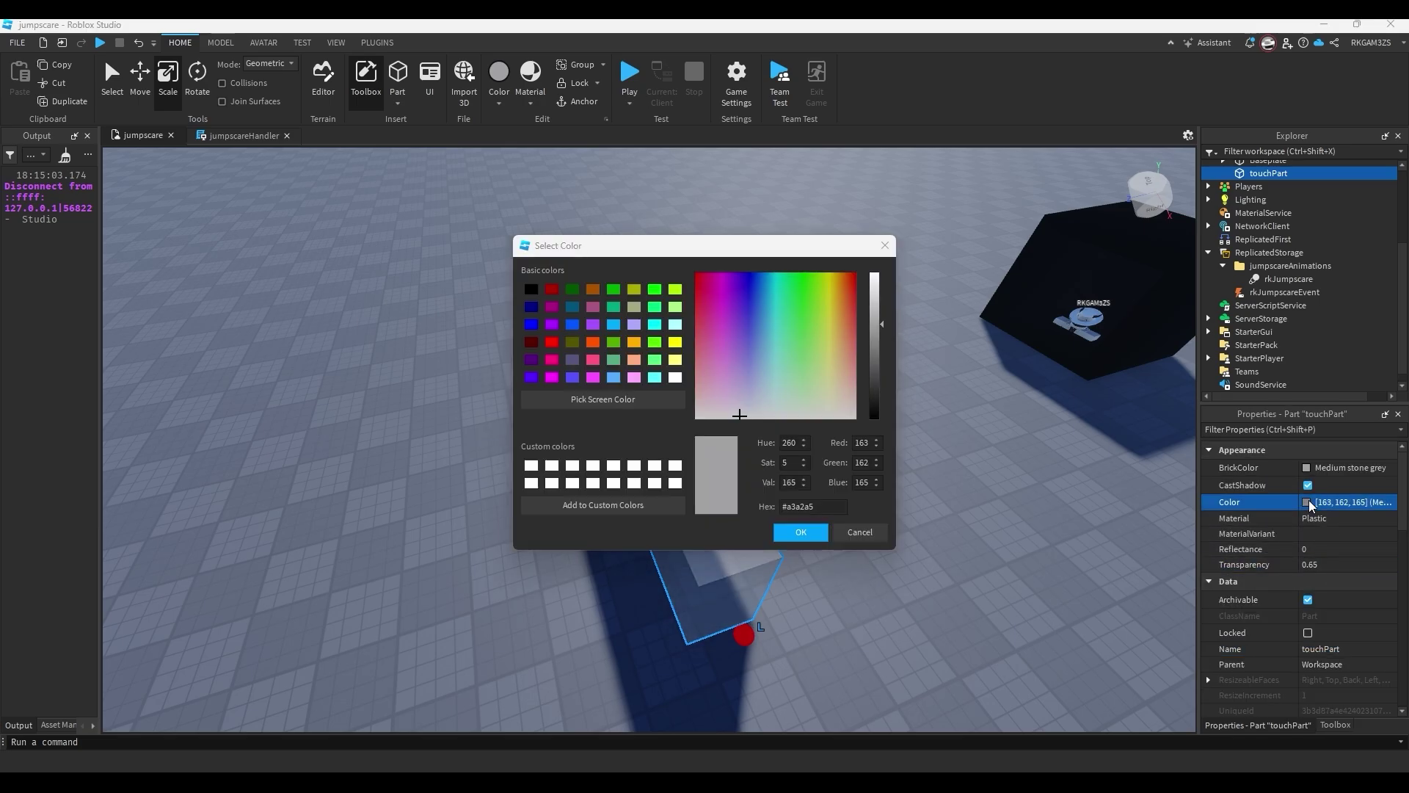
{"action": "left_click", "coordinate": [807, 308]}
{"action": "left_click", "coordinate": [801, 531]}
Turn off CanCollide for touchPart and anchor it.
{"action": "scroll", "coordinate": [1334, 629], "scroll_direction": "down", "scroll_amount": 10}
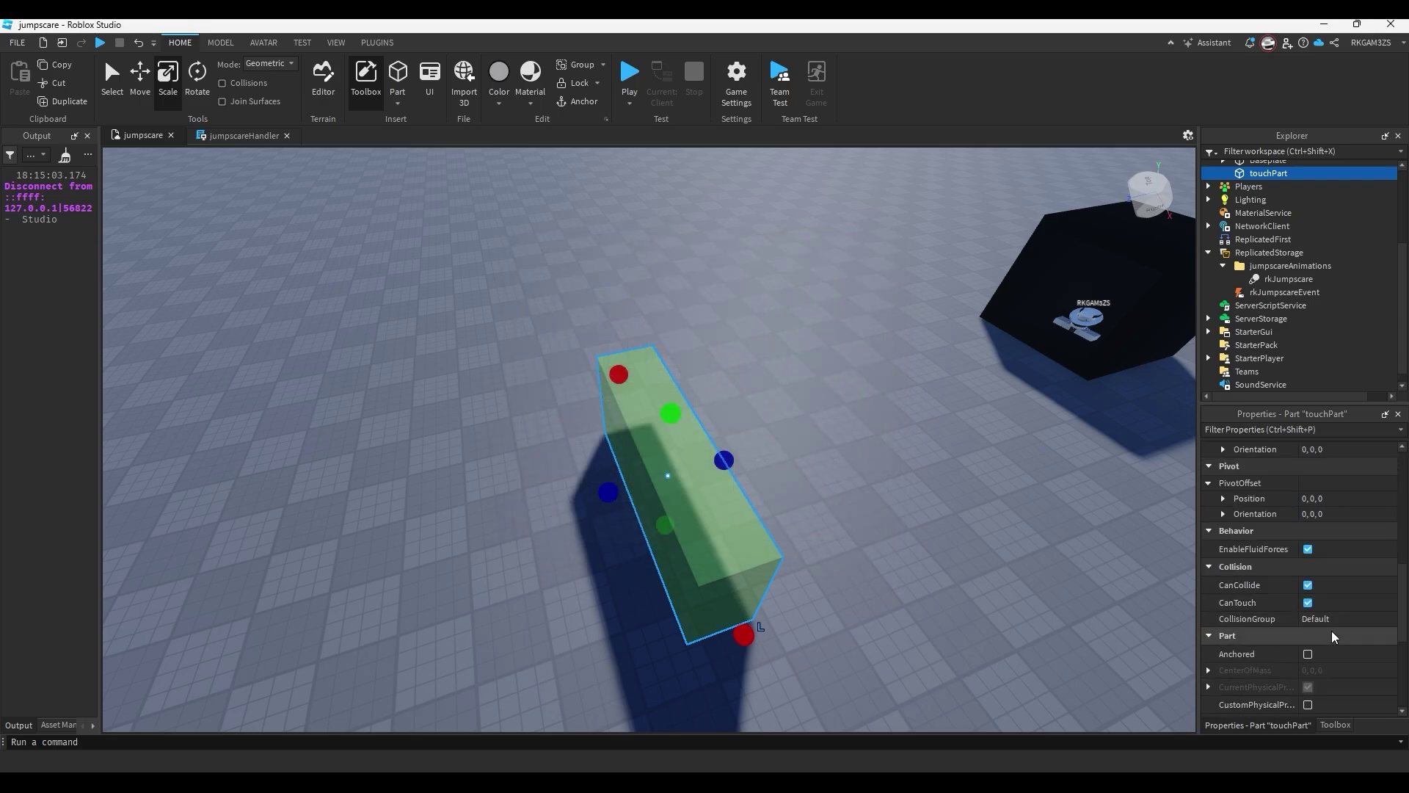
{"action": "left_click", "coordinate": [1307, 585]}
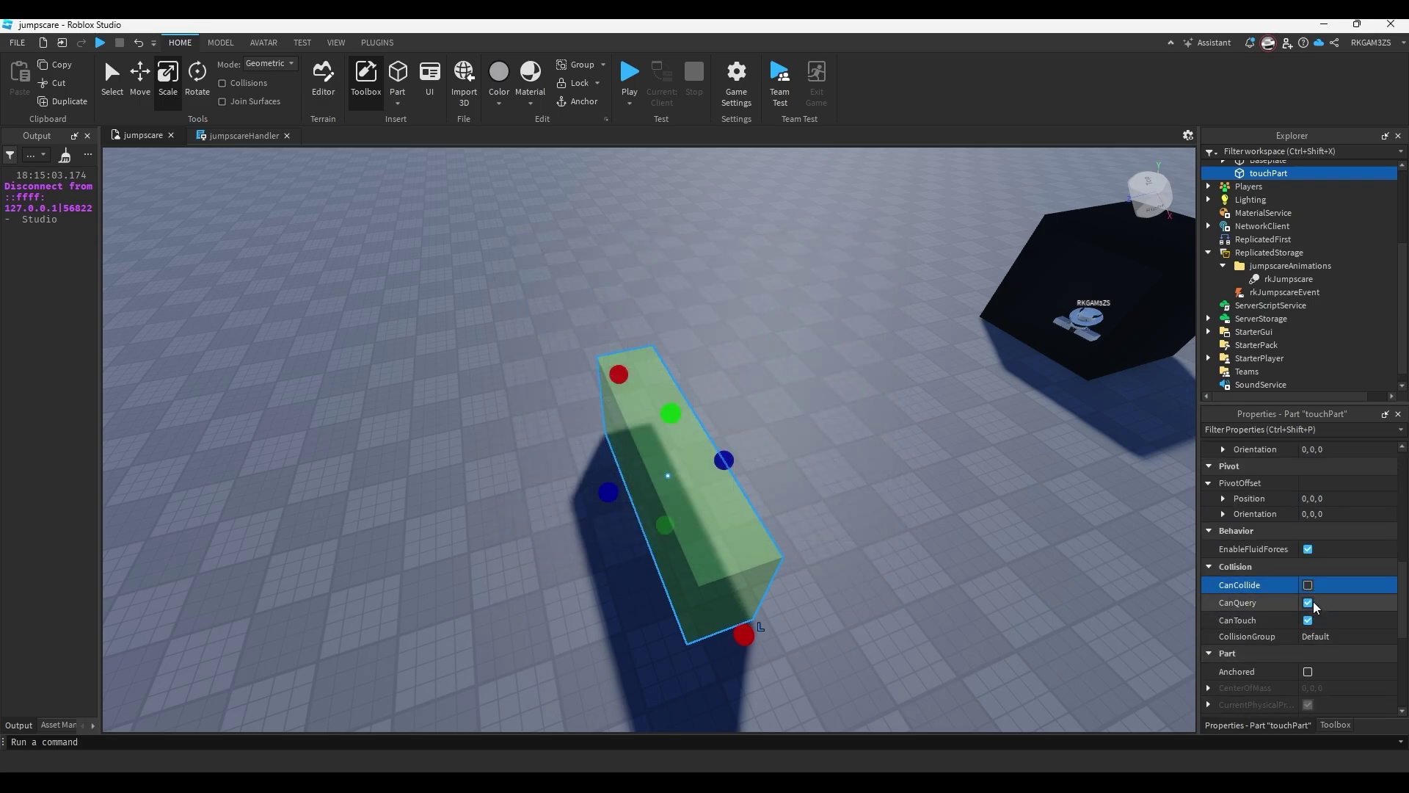
{"action": "left_click", "coordinate": [587, 102]}
Move touchPart across the baseplate so it stands beside the spawn location.
{"action": "right_click_drag", "start_coordinate": [705, 367], "coordinate": [686, 450]}
{"action": "left_click", "coordinate": [1113, 429]}
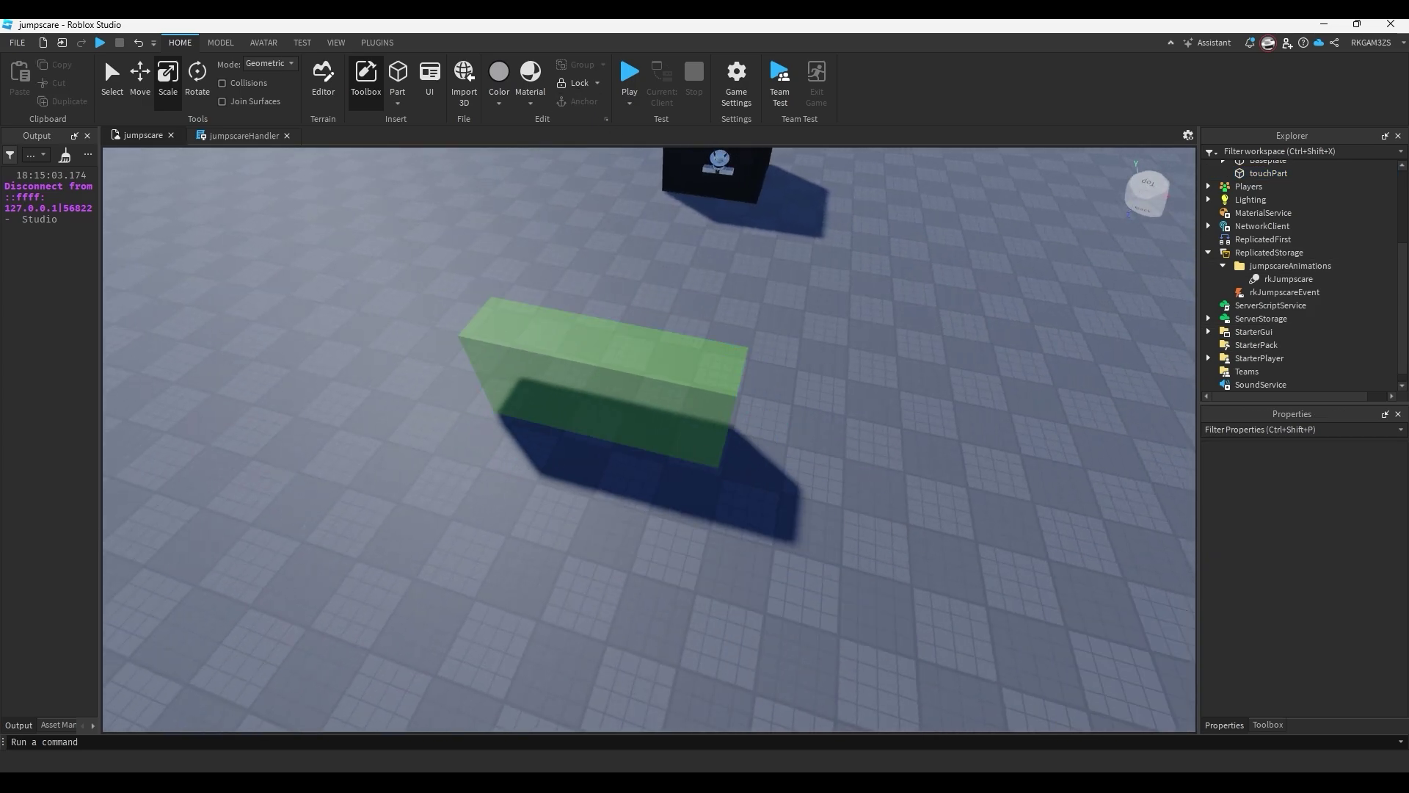
{"action": "right_click_drag", "start_coordinate": [747, 417], "coordinate": [729, 420]}
{"action": "right_click_drag", "start_coordinate": [864, 345], "coordinate": [826, 371]}
{"action": "left_click_drag", "start_coordinate": [674, 564], "coordinate": [543, 413]}
{"action": "right_click_drag", "start_coordinate": [587, 440], "coordinate": [543, 412]}
{"action": "scroll", "coordinate": [639, 316], "scroll_direction": "up", "scroll_amount": 5}
{"action": "left_click_drag", "start_coordinate": [543, 413], "coordinate": [465, 585]}
{"action": "right_click_drag", "start_coordinate": [741, 499], "coordinate": [740, 508]}
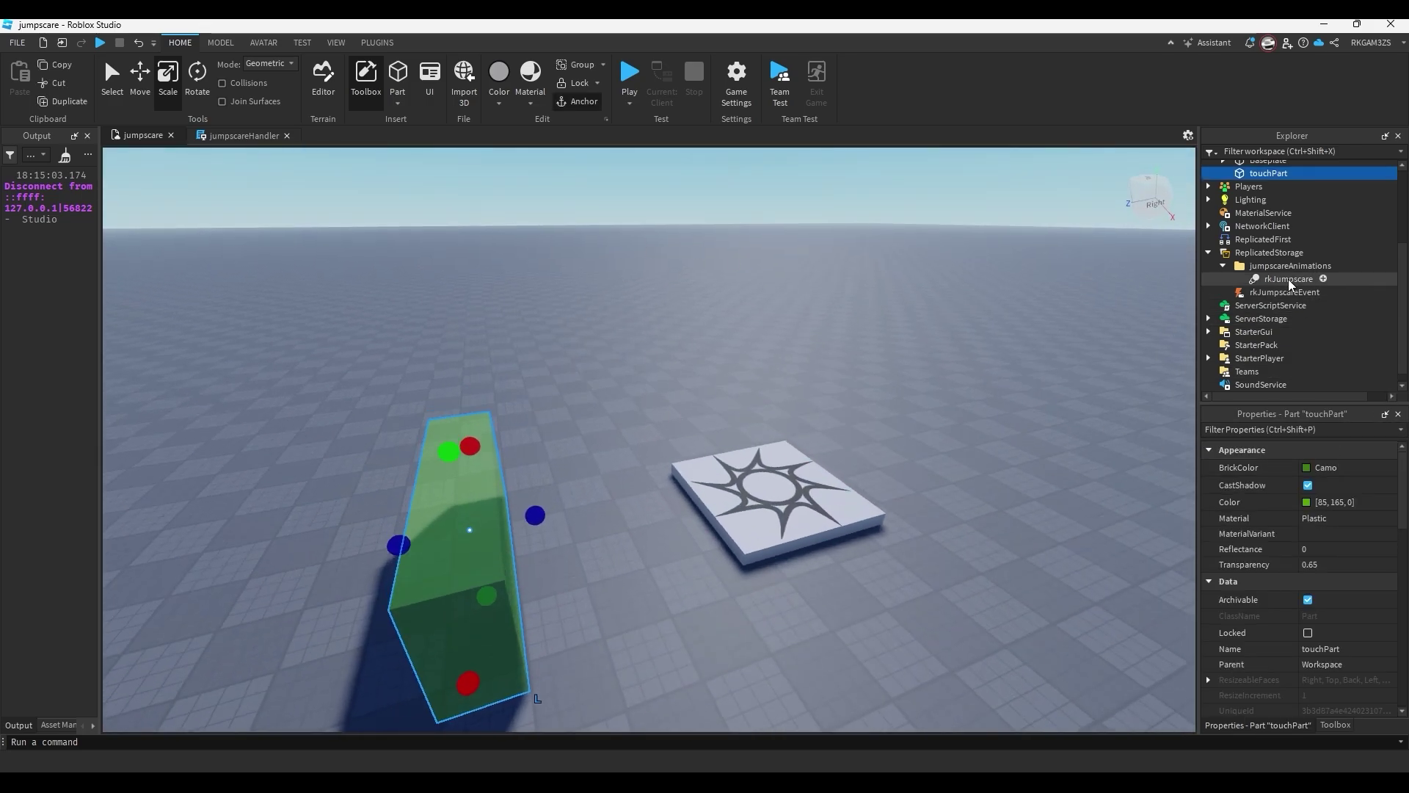
Add a Script to ServerScriptService and name it jumpscarePartHandler.
{"action": "left_click", "coordinate": [1280, 307]}
{"action": "left_click", "coordinate": [1316, 304]}
{"action": "left_click", "coordinate": [1255, 329]}
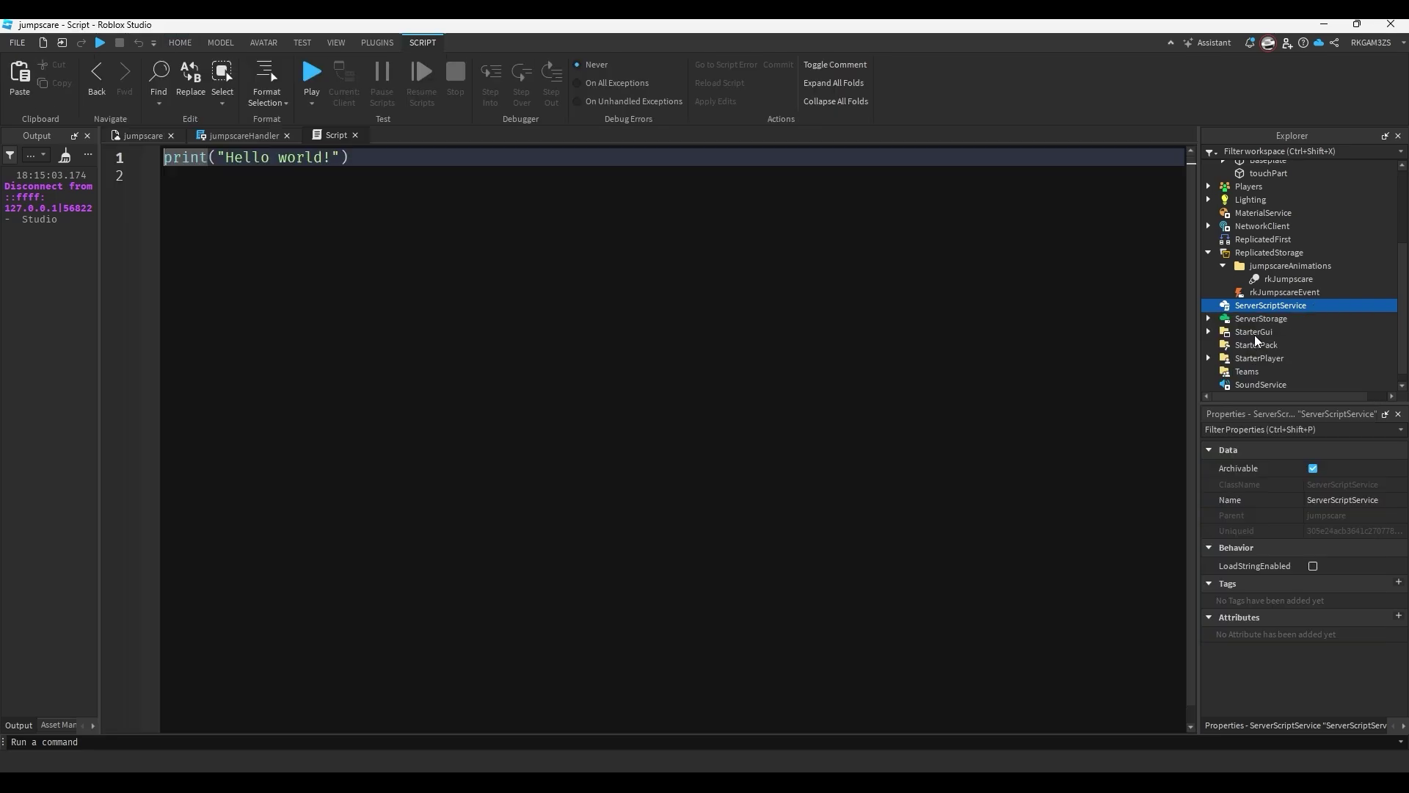
{"action": "left_click", "coordinate": [1371, 500]}
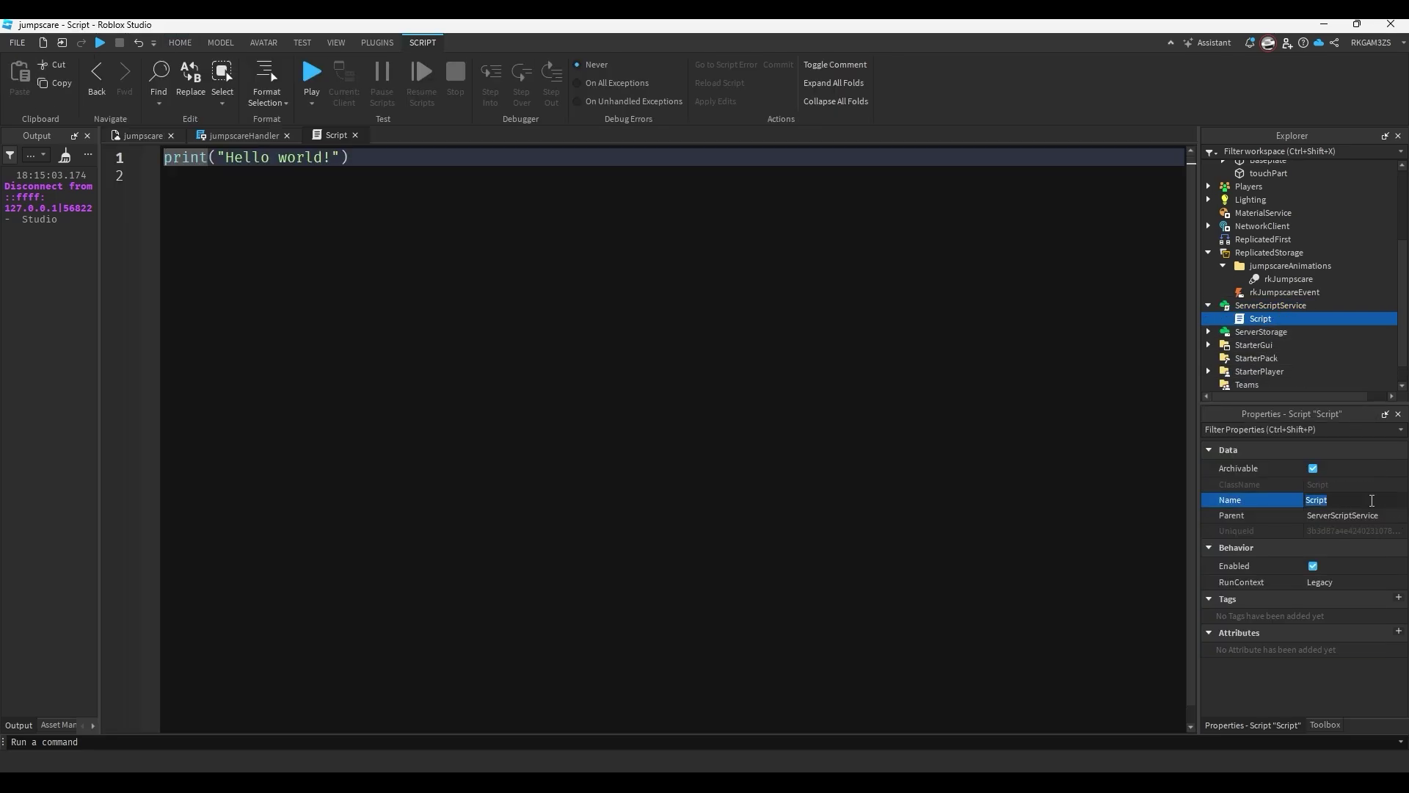
{"action": "type", "text": "jumpscarePartHandler"}
{"action": "key", "text": "Return"}
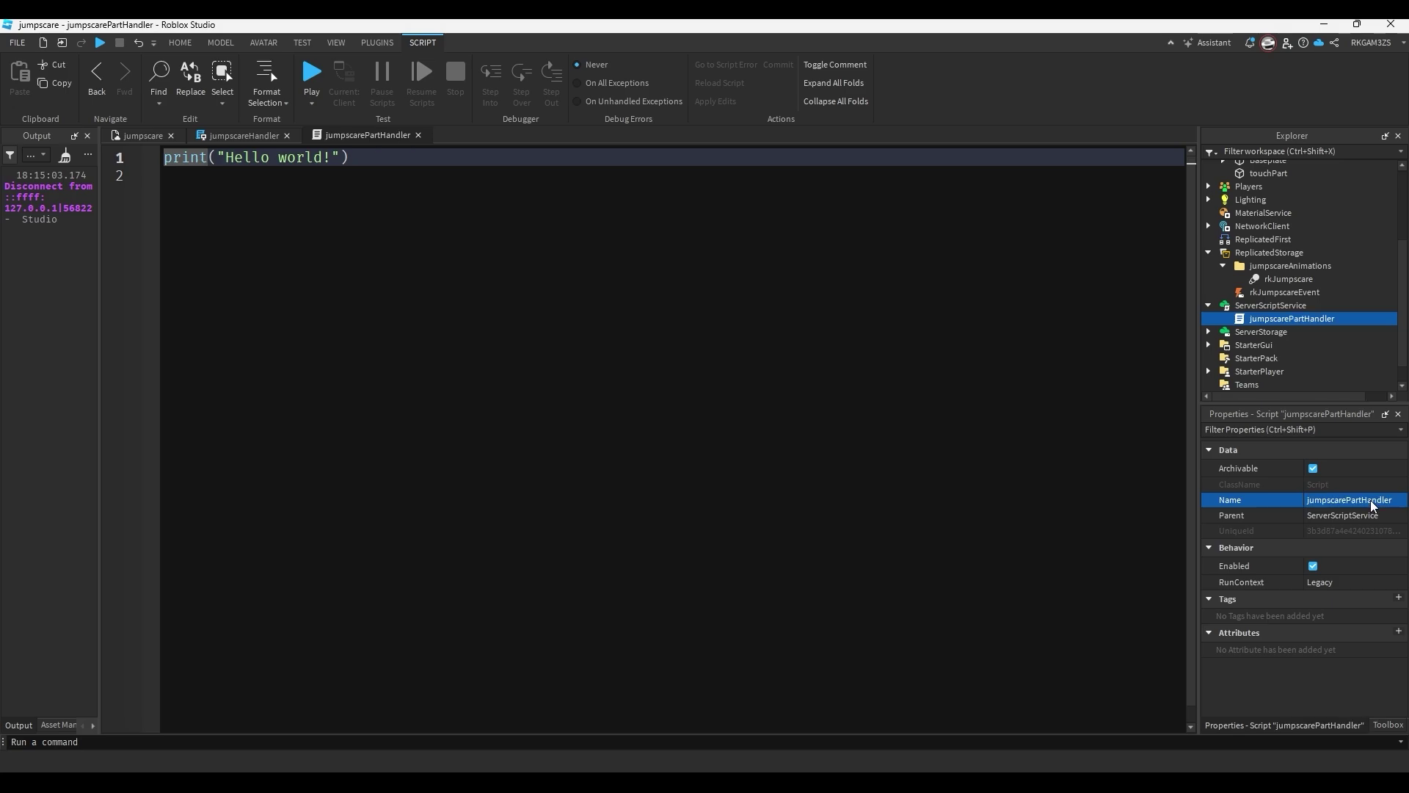
Replace the default code in jumpscarePartHandler with local part = game.Workspace.touchPart.
{"action": "scroll", "coordinate": [1265, 330], "scroll_direction": "up", "scroll_amount": 3}
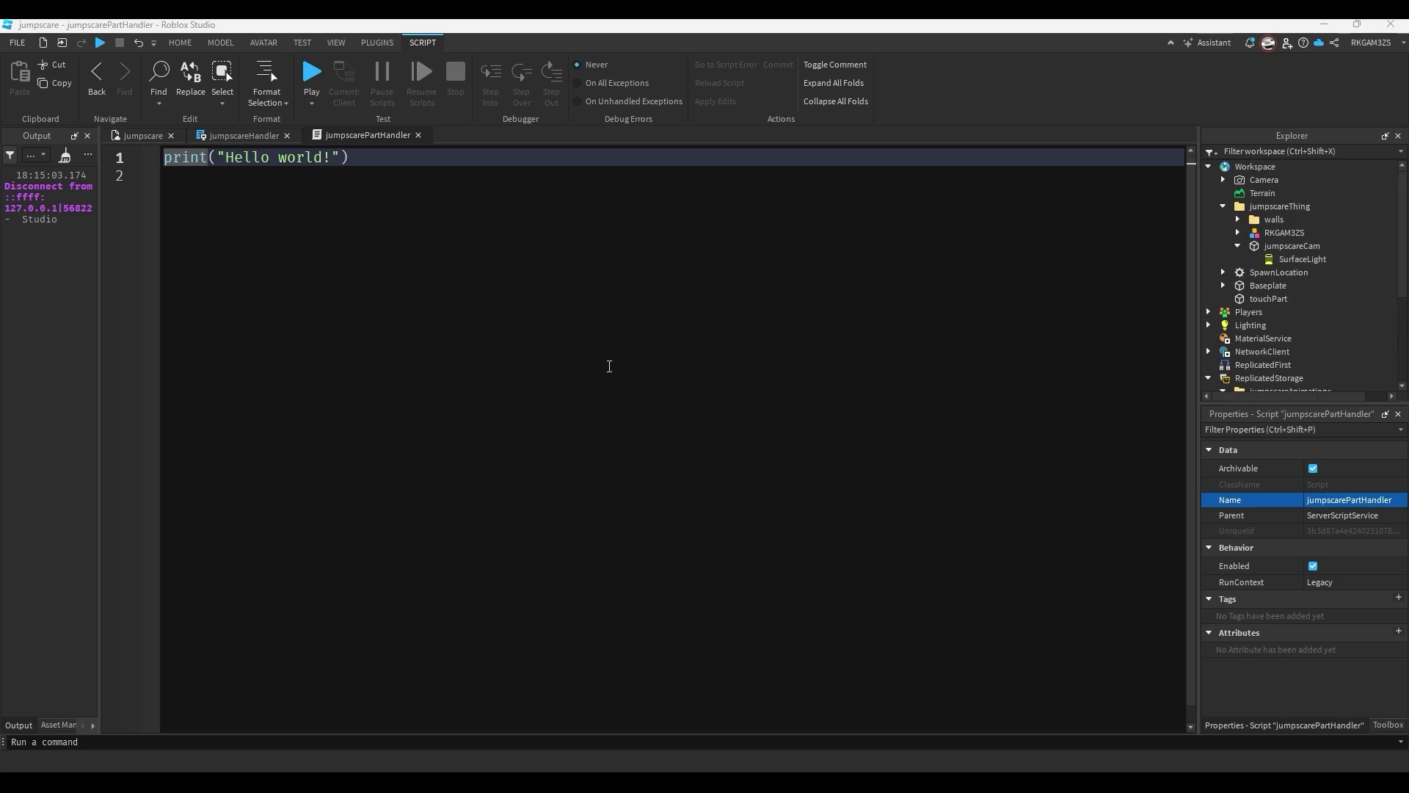
{"action": "left_click", "coordinate": [754, 328]}
{"action": "key", "text": "ctrl+a"}
{"action": "type", "text": "loca"}
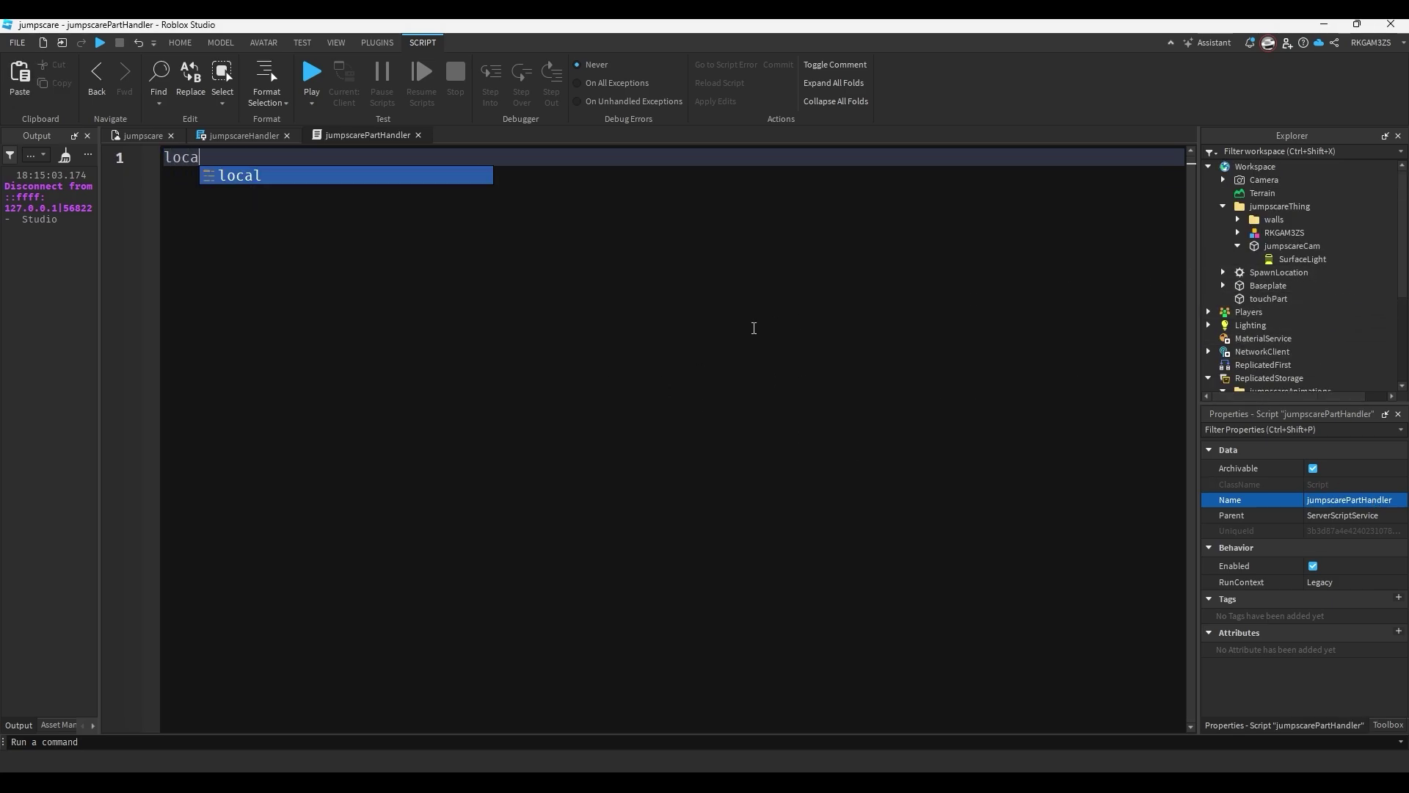
{"action": "type", "text": "l part = game.W"}
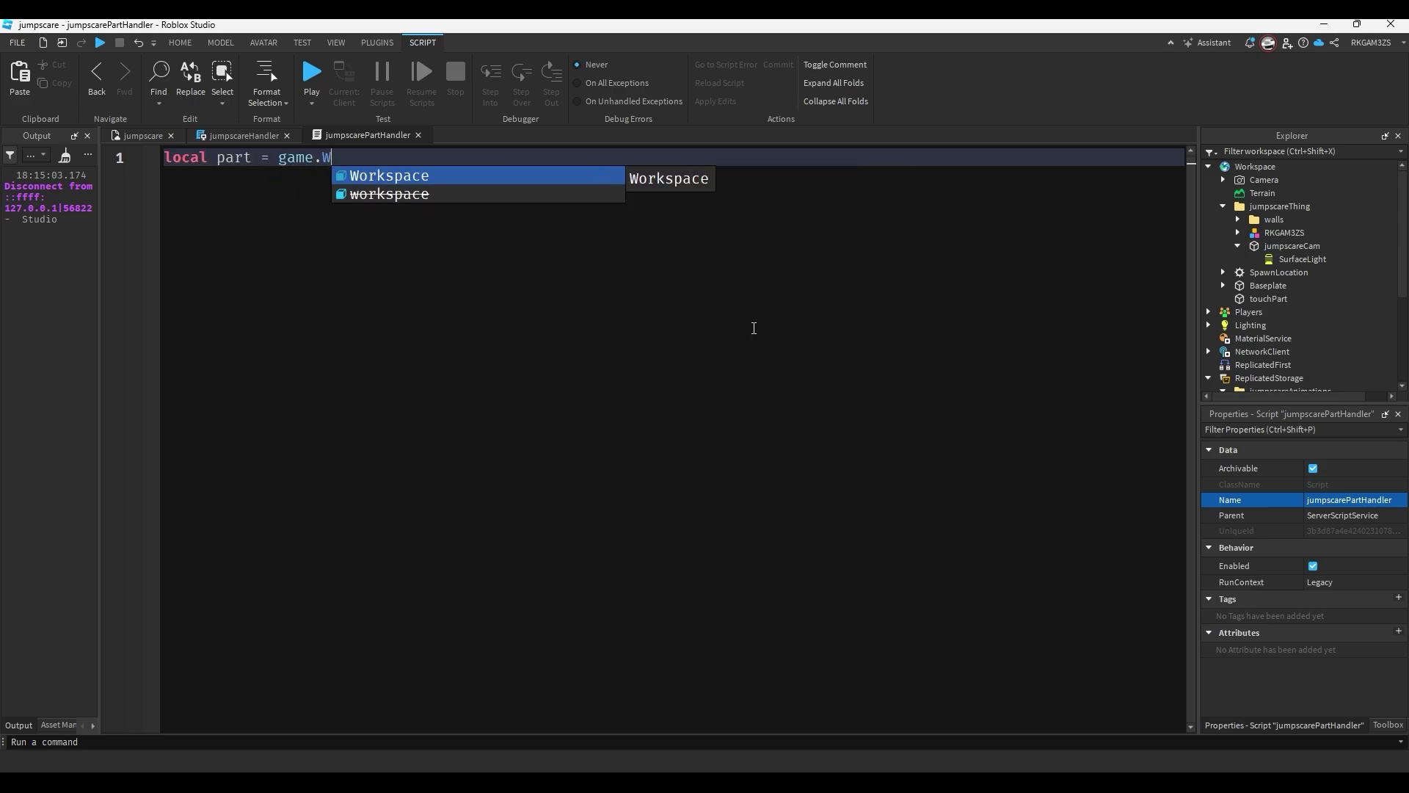
{"action": "type", "text": "orkspace.touchPart"}
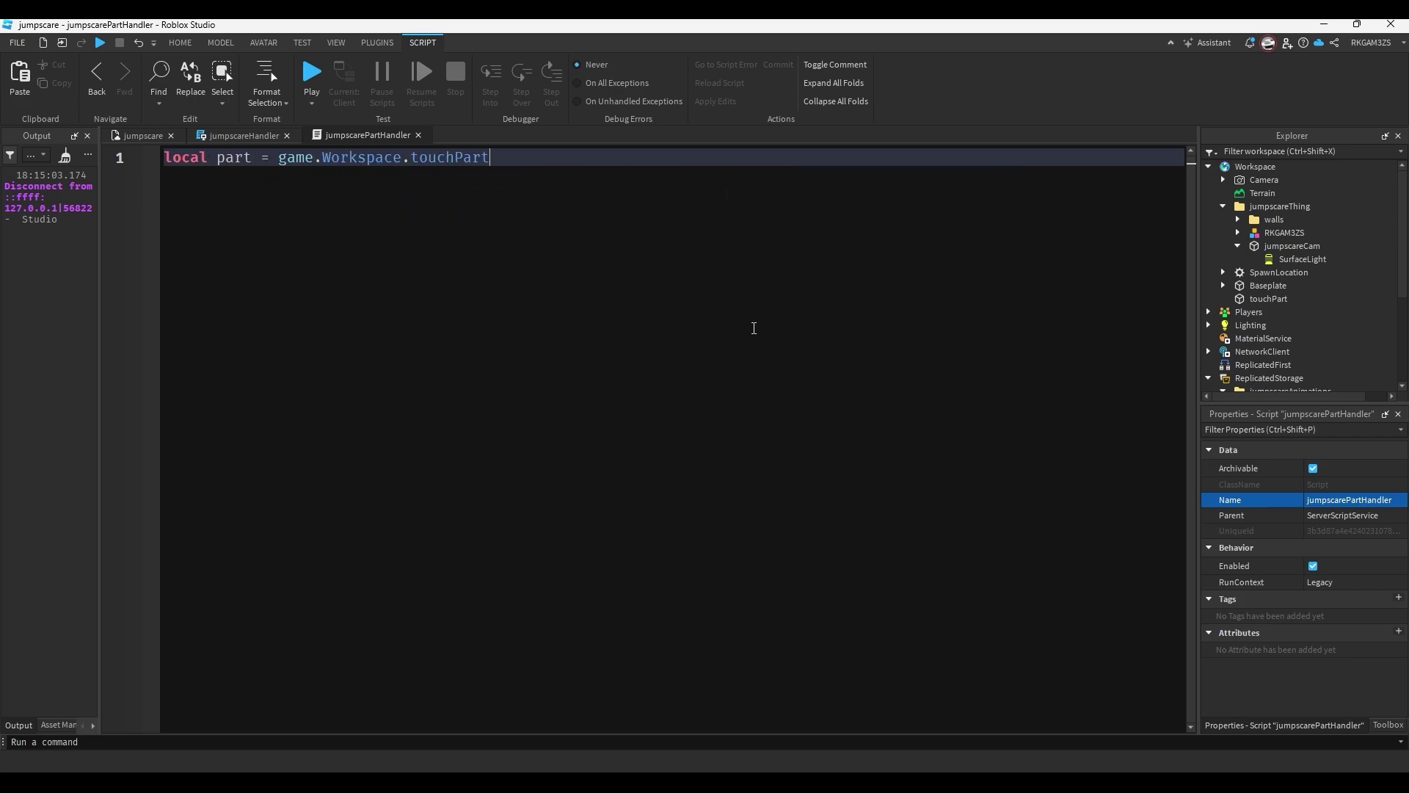
Below the part declaration, leave two blank lines and add a part.Touched:Connect(function(hit) handler.
{"action": "key", "text": "Return"}
{"action": "key", "text": "Return"}
{"action": "key", "text": "Return"}
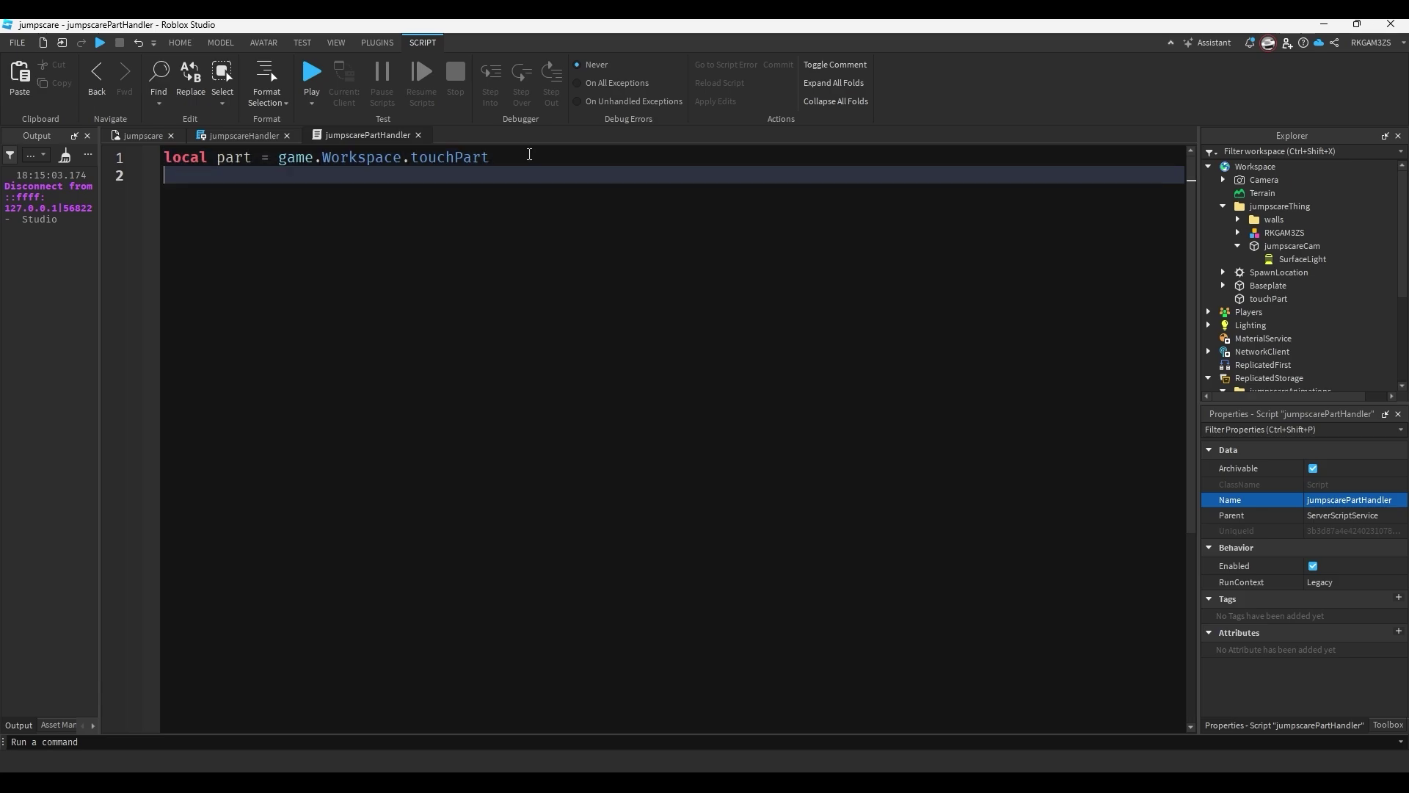
{"action": "type", "text": "part.Touched:c"}
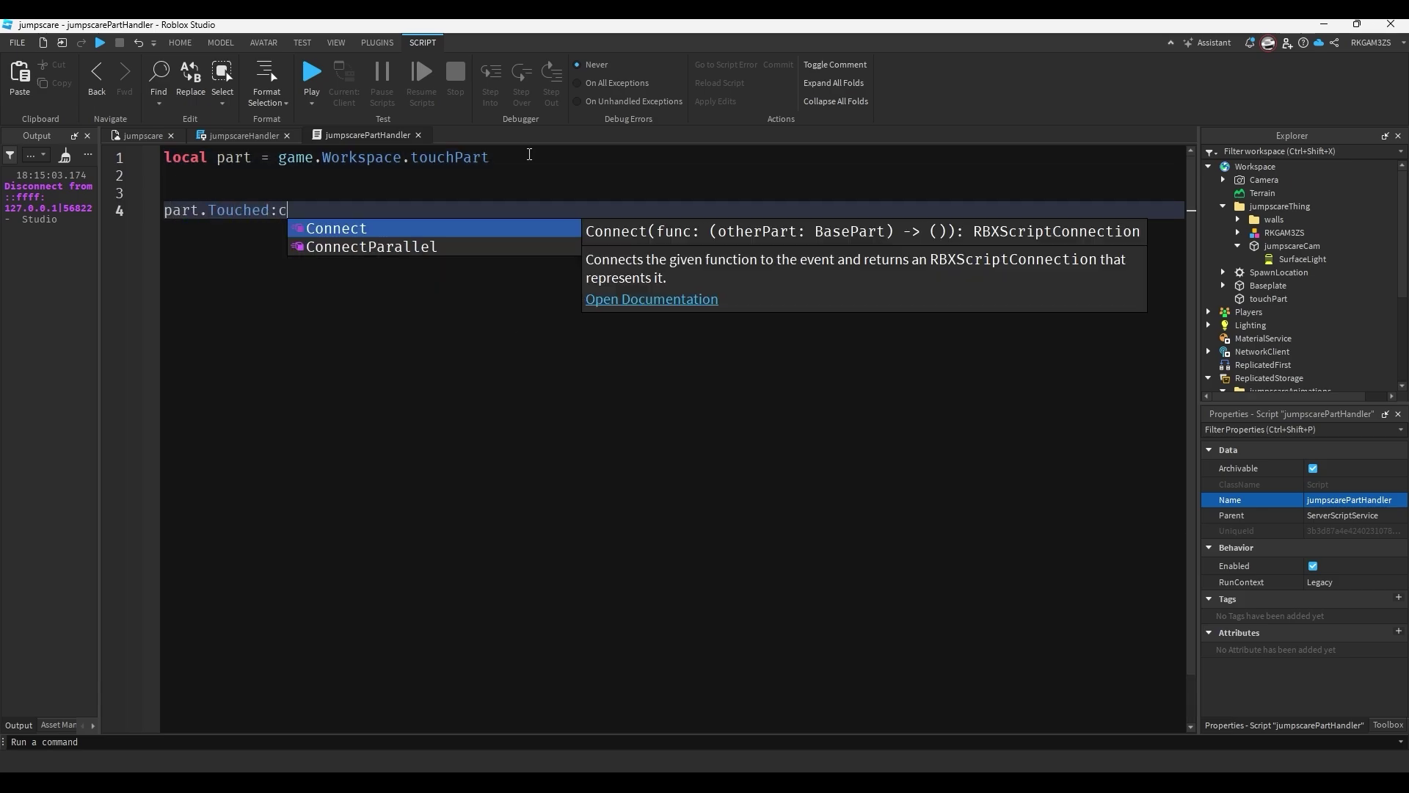
{"action": "key", "text": "Tab"}
{"action": "type", "text": "(function"}
{"action": "key", "text": "Tab"}
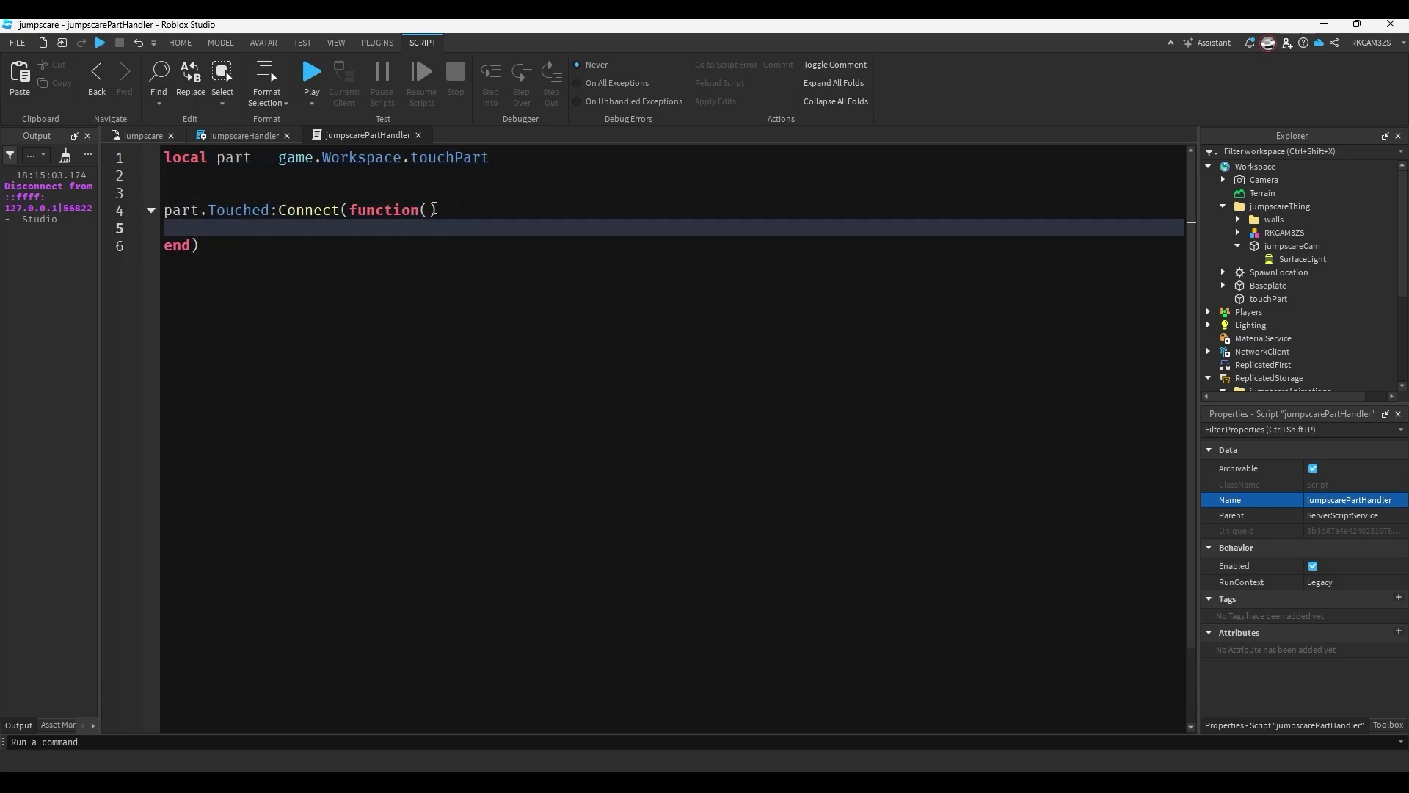
{"action": "left_click", "coordinate": [434, 210]}
{"action": "type", "text": "hit)"}
Below the part declaration, add local players = game:GetService("Players").
{"action": "left_click", "coordinate": [634, 163]}
{"action": "key", "text": "Return"}
{"action": "type", "text": "local"}
{"action": "type", "text": " paly"}
{"action": "key", "text": "BackSpace"}
{"action": "key", "text": "BackSpace"}
{"action": "key", "text": "BackSpace"}
{"action": "type", "text": "layerServic"}
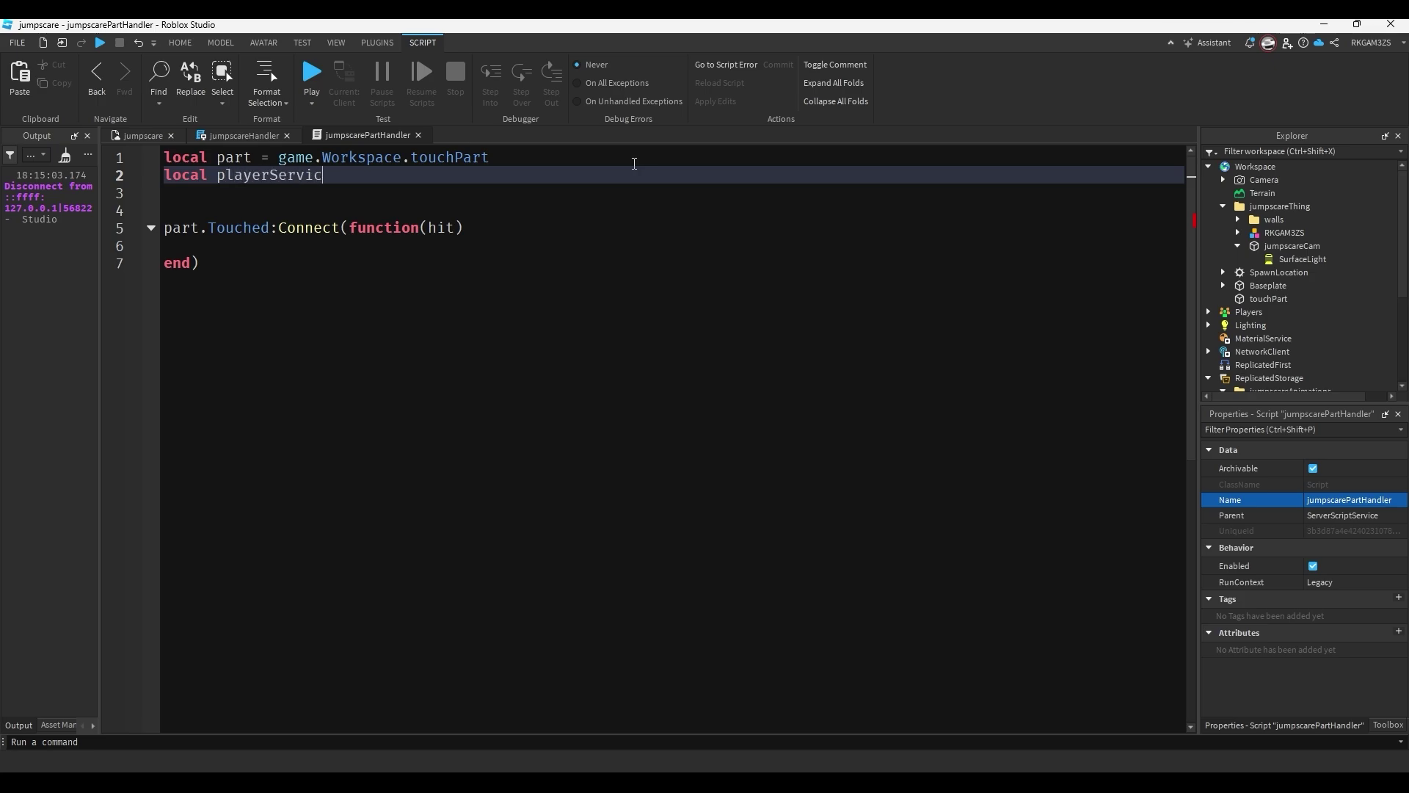
{"action": "type", "text": "e = game:GetService(\"player"}
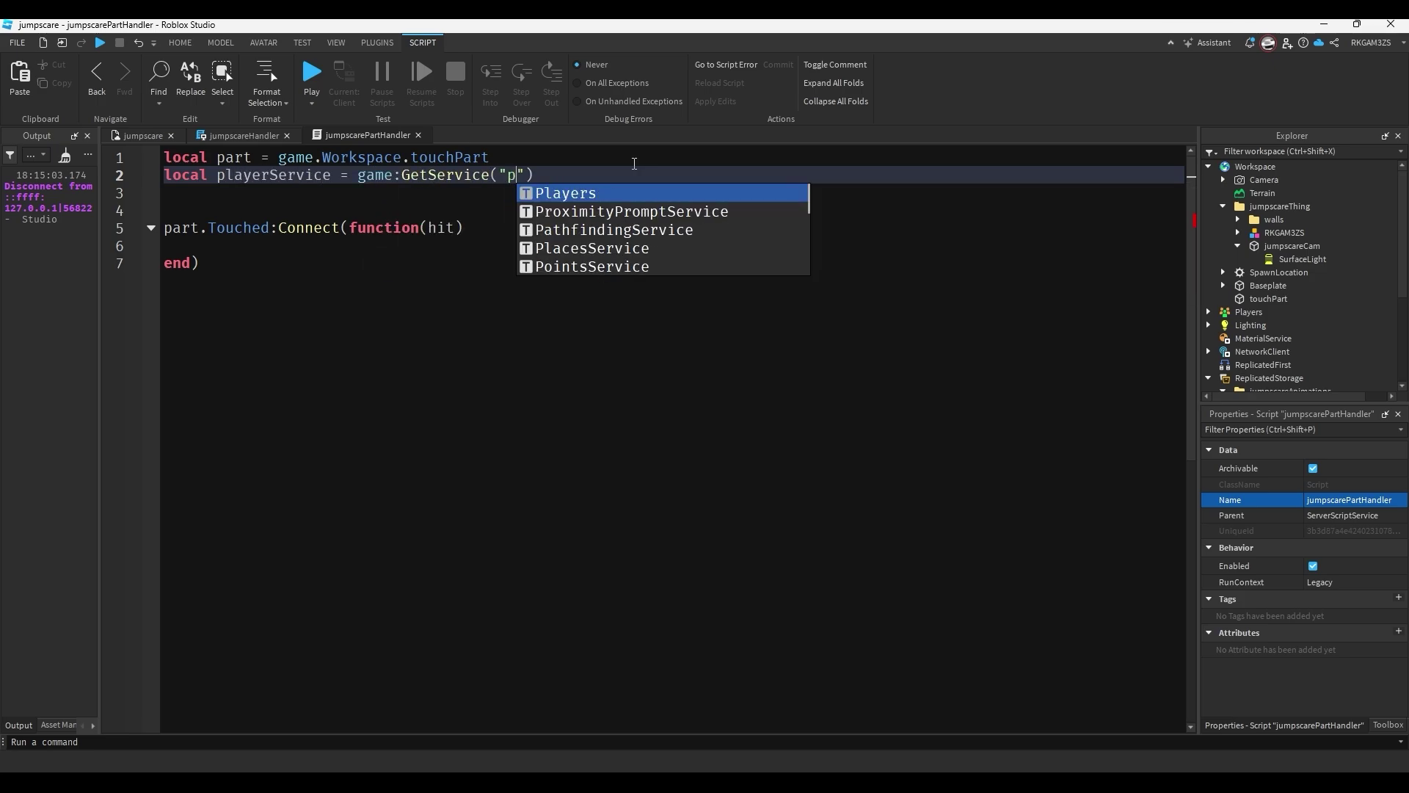
{"action": "key", "text": "Tab"}
{"action": "double_click", "coordinate": [297, 177]}
{"action": "type", "text": "players"}
Inside the Touched handler, add an if block with the condition hit.Parent:FindFirstChild("Humanoid") or hit:IsA("Humanoid").
{"action": "left_click", "coordinate": [406, 233]}
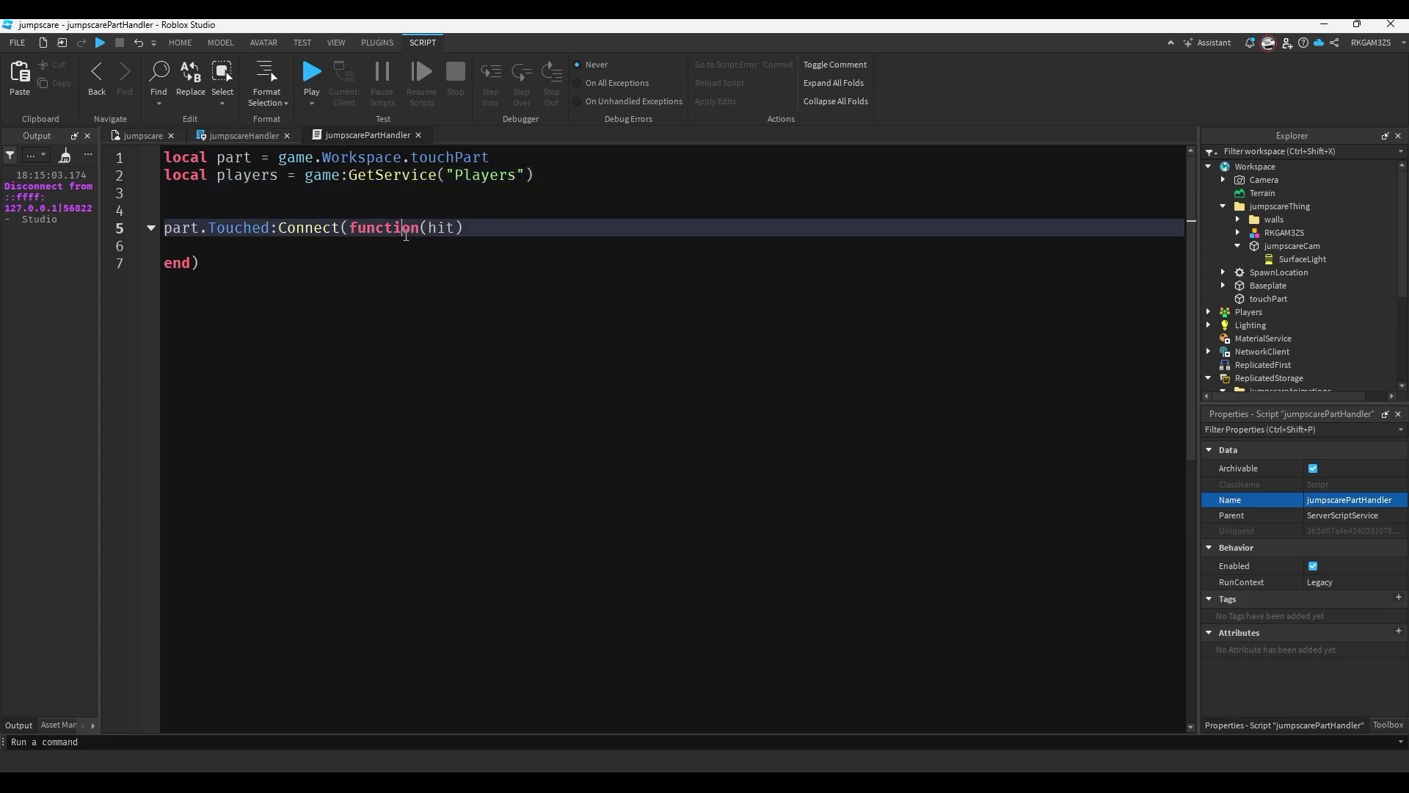
{"action": "key", "text": "Return"}
{"action": "key", "text": "Return"}
{"action": "type", "text": "if hit:FindFirstChild(\"Humanoid\") or h"}
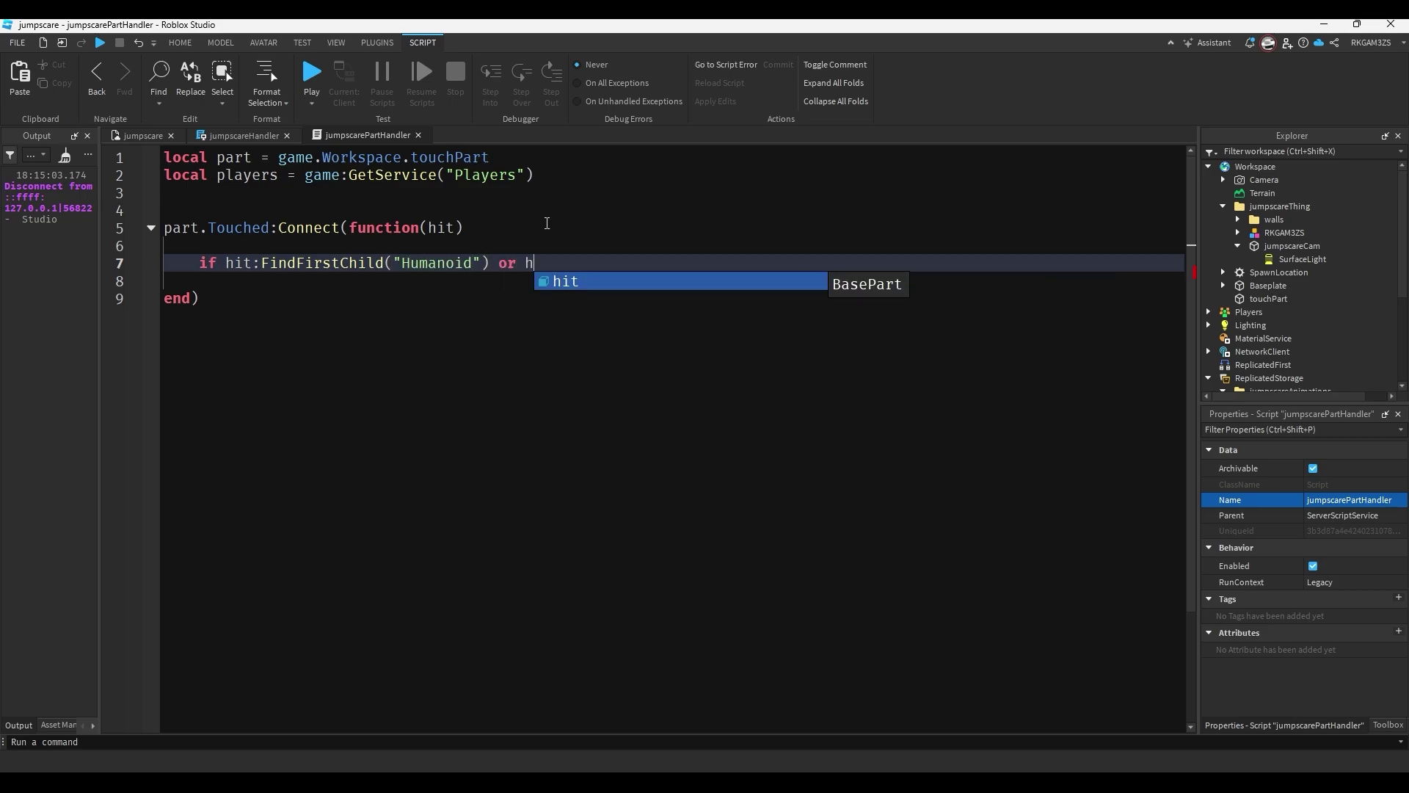
{"action": "type", "text": "it:IsA(\"Humanoid\") "}
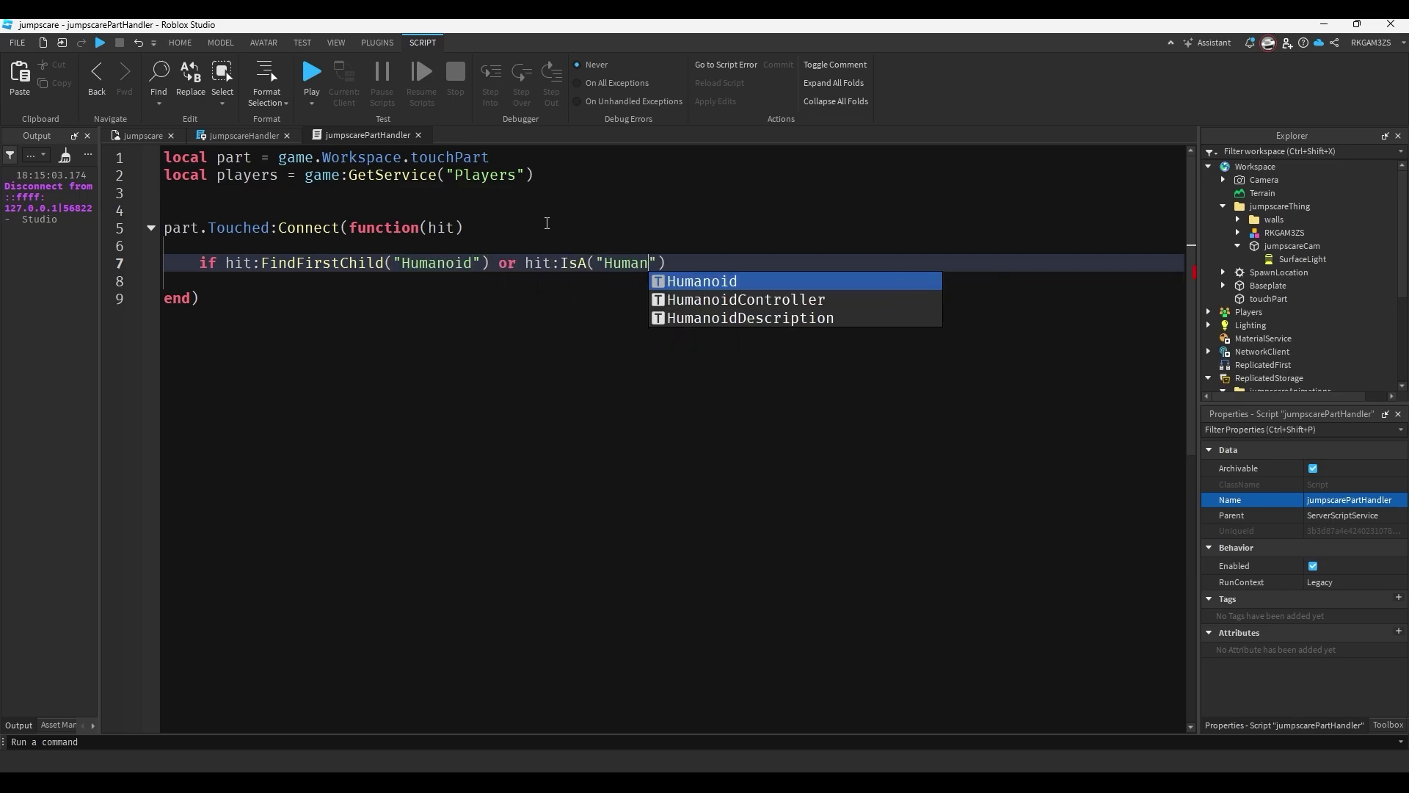
{"action": "type", "text": "then"}
{"action": "key", "text": "Return"}
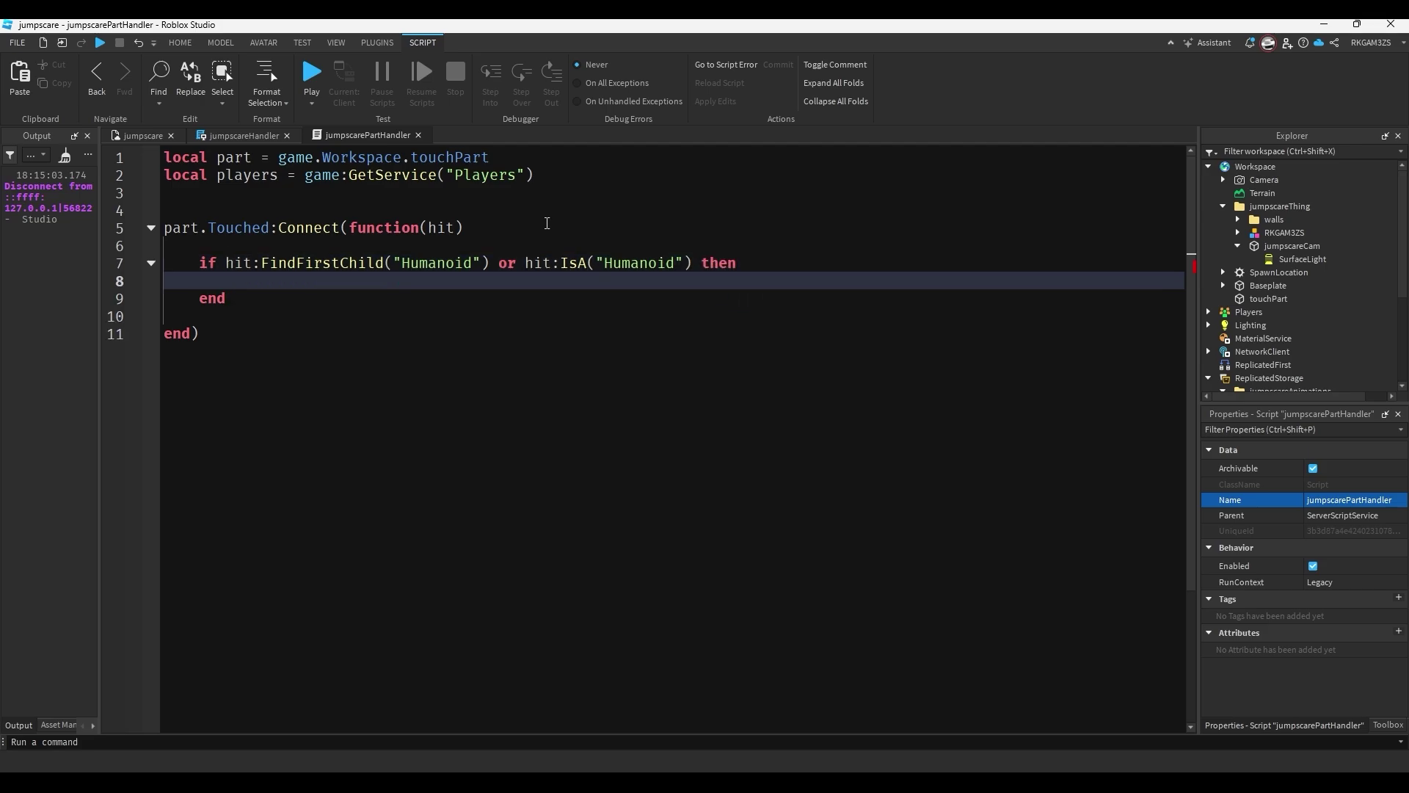
{"action": "left_click", "coordinate": [251, 262]}
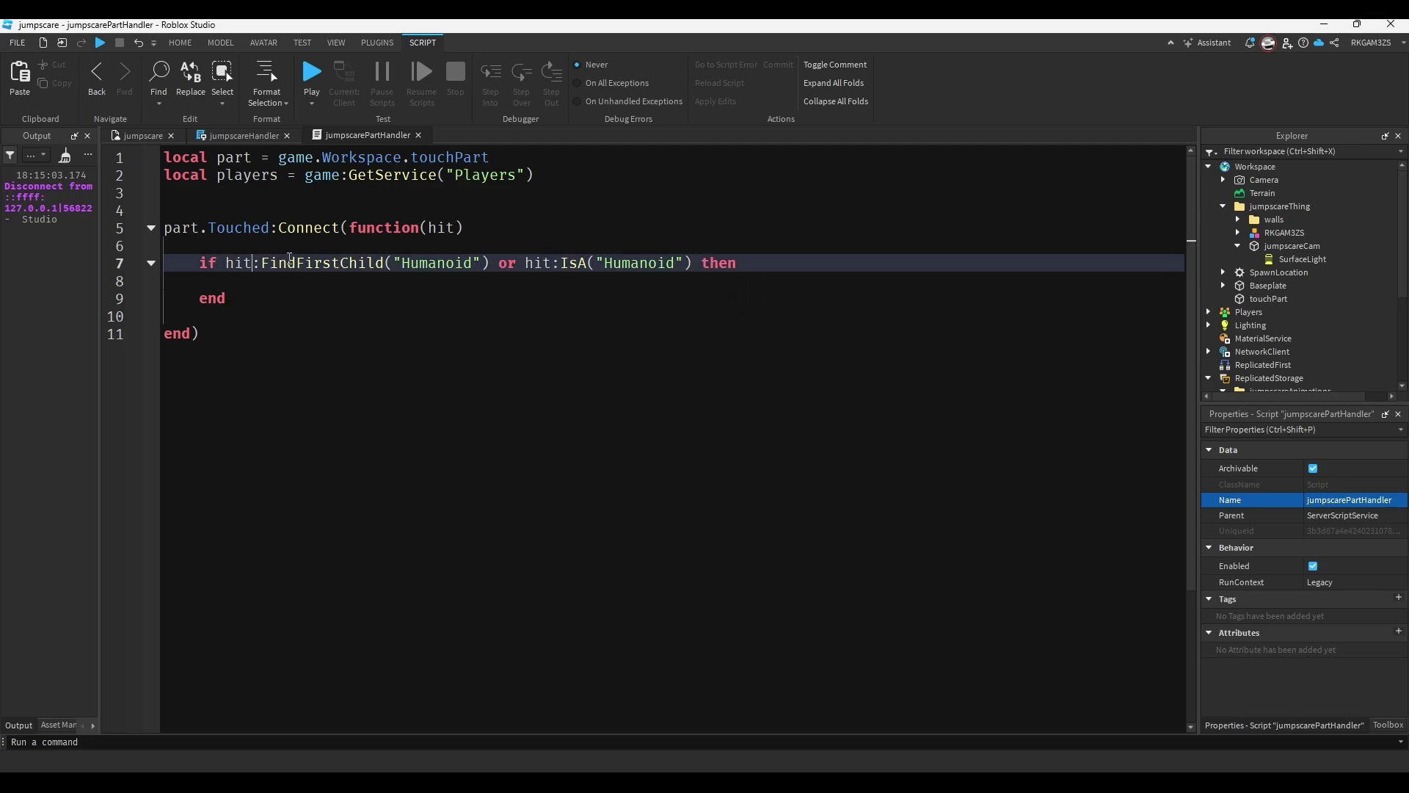
{"action": "type", "text": ".Parent"}
{"action": "left_click", "coordinate": [305, 281]}
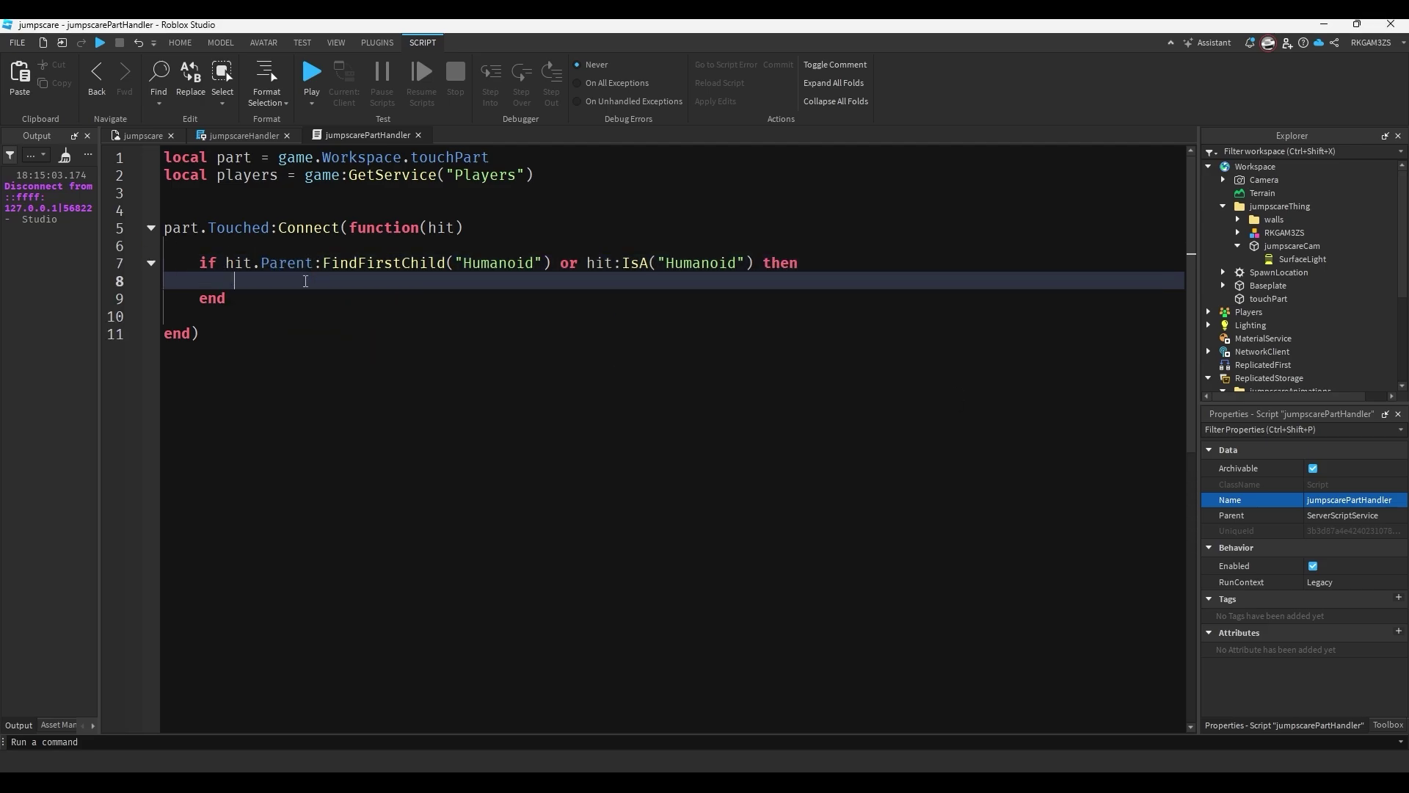
Inside the Humanoid check, declare local player = players:GetPlayerFromCharacter(hit.Parent).
{"action": "type", "text": "local player = players:getDe"}
{"action": "key", "text": "BackSpace"}
{"action": "key", "text": "BackSpace"}
{"action": "type", "text": "chara"}
{"action": "key", "text": "BackSpace"}
{"action": "key", "text": "BackSpace"}
{"action": "key", "text": "BackSpace"}
{"action": "key", "text": "BackSpace"}
{"action": "key", "text": "BackSpace"}
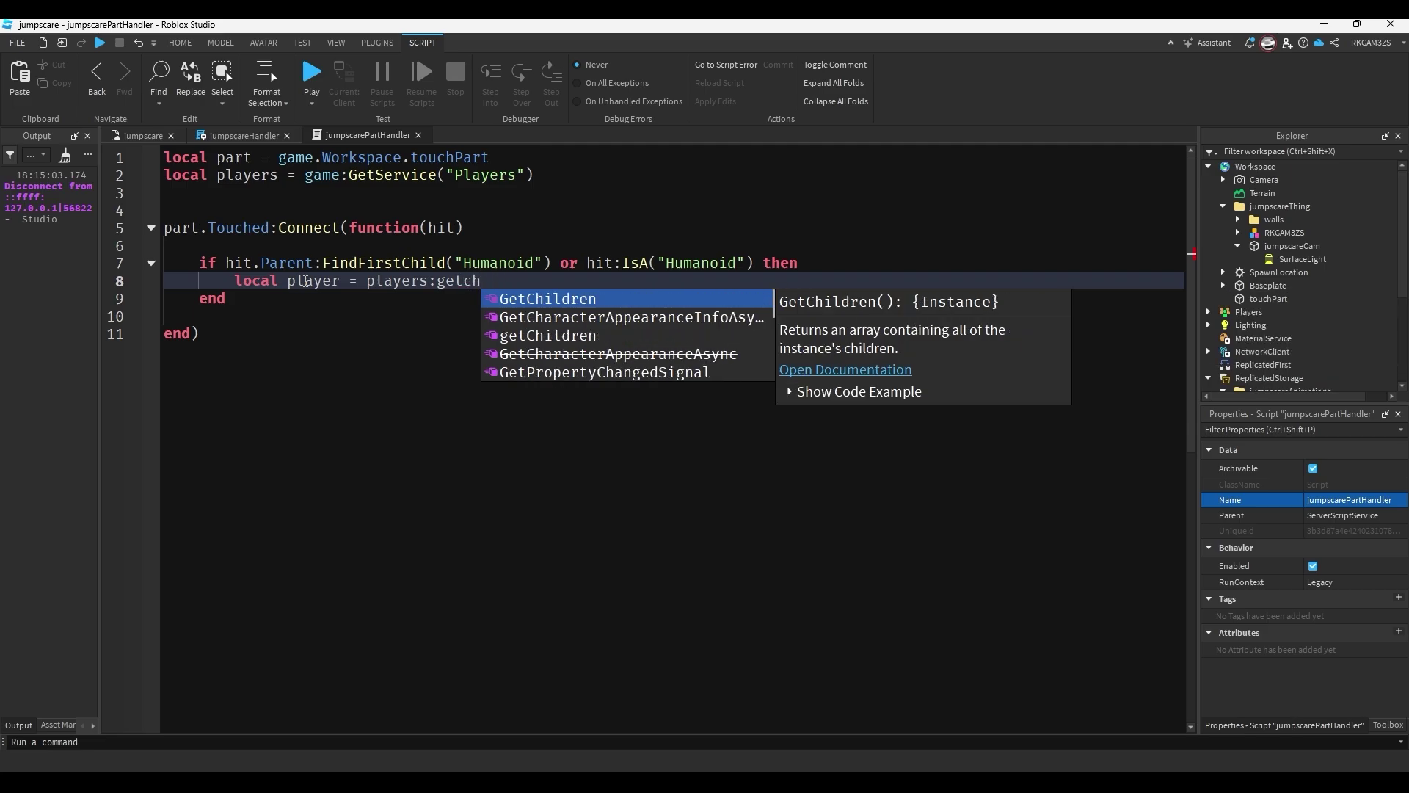
{"action": "type", "text": "pla"}
{"action": "key", "text": "Tab"}
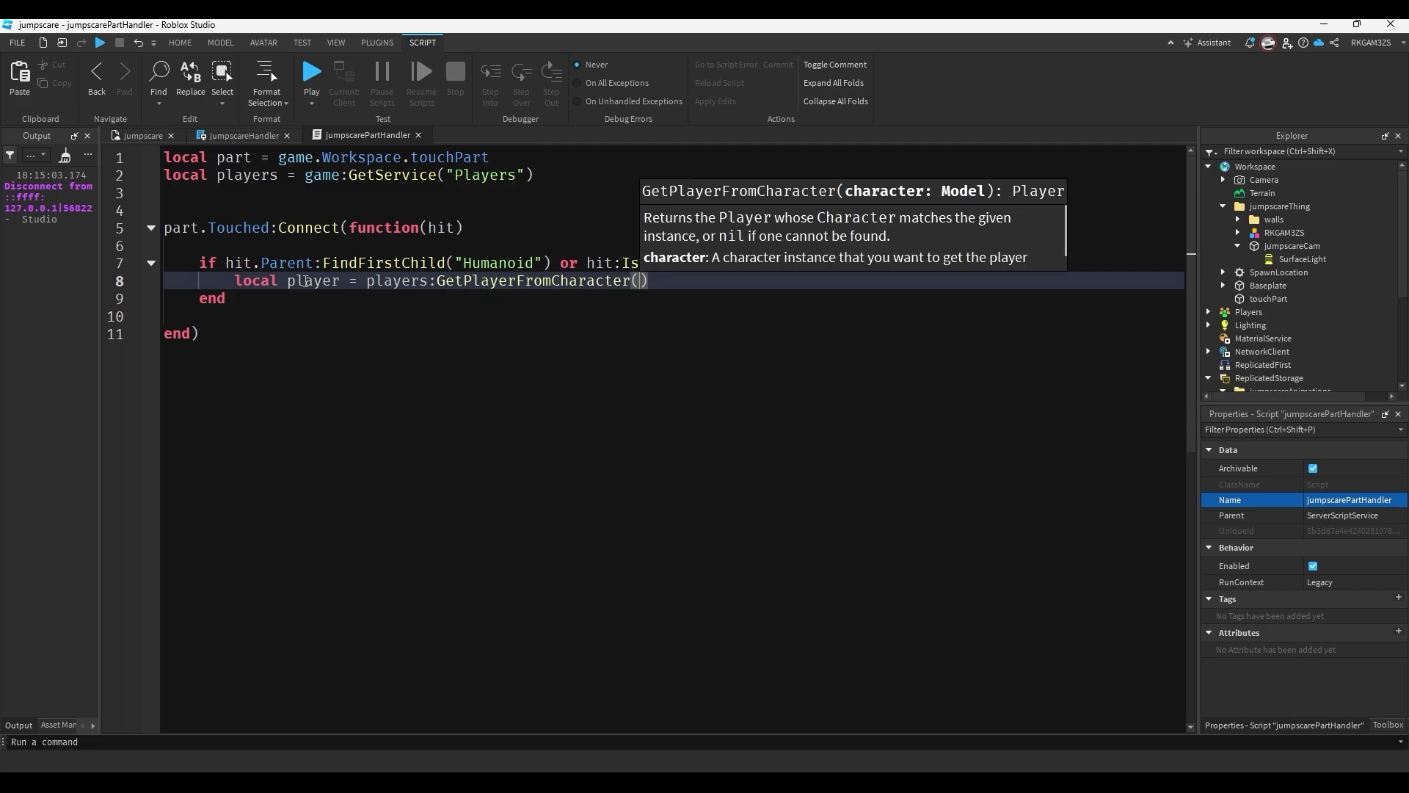
{"action": "type", "text": "hit."}
{"action": "key", "text": "Return"}
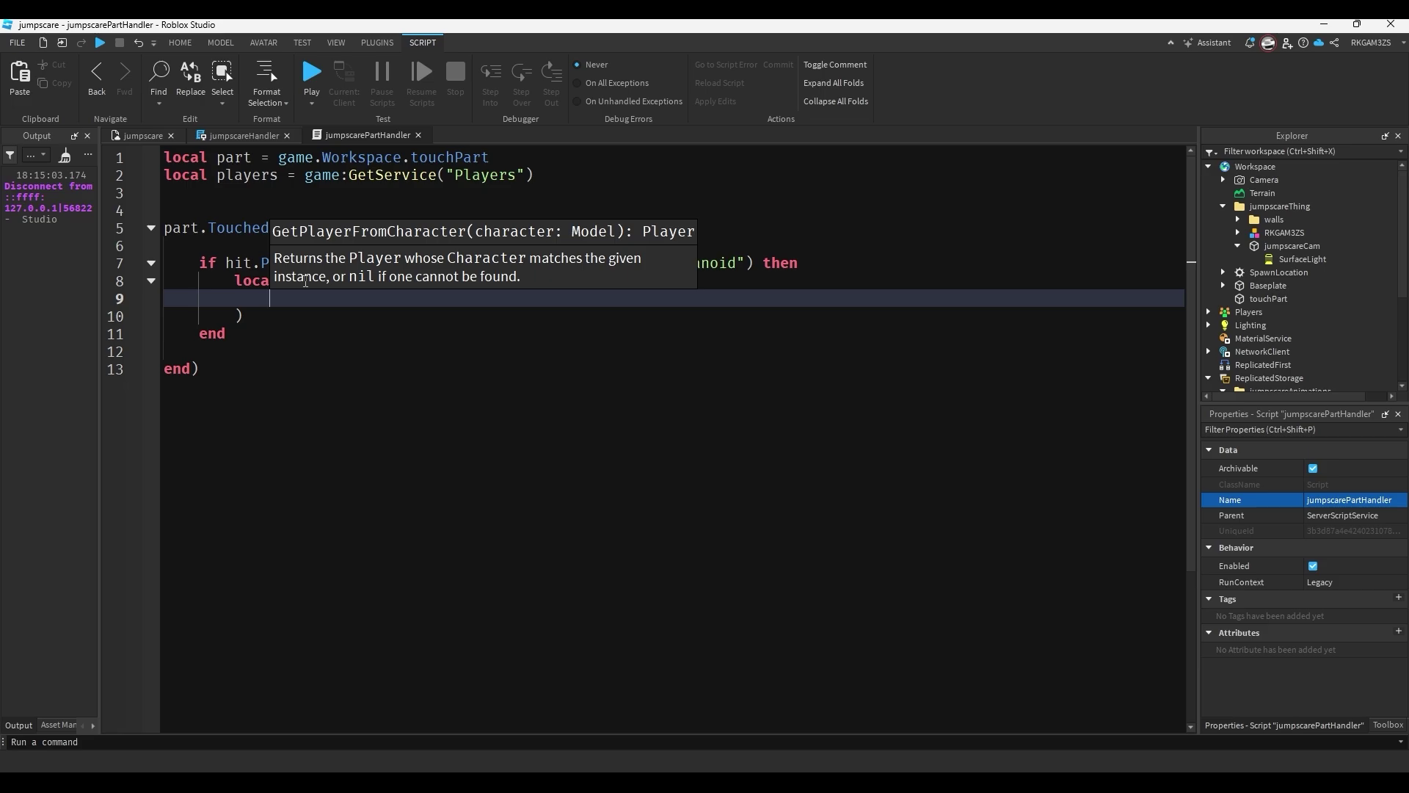
{"action": "key", "text": "ctrl+z"}
{"action": "type", "text": ".Parent"}
{"action": "left_click", "coordinate": [784, 349]}
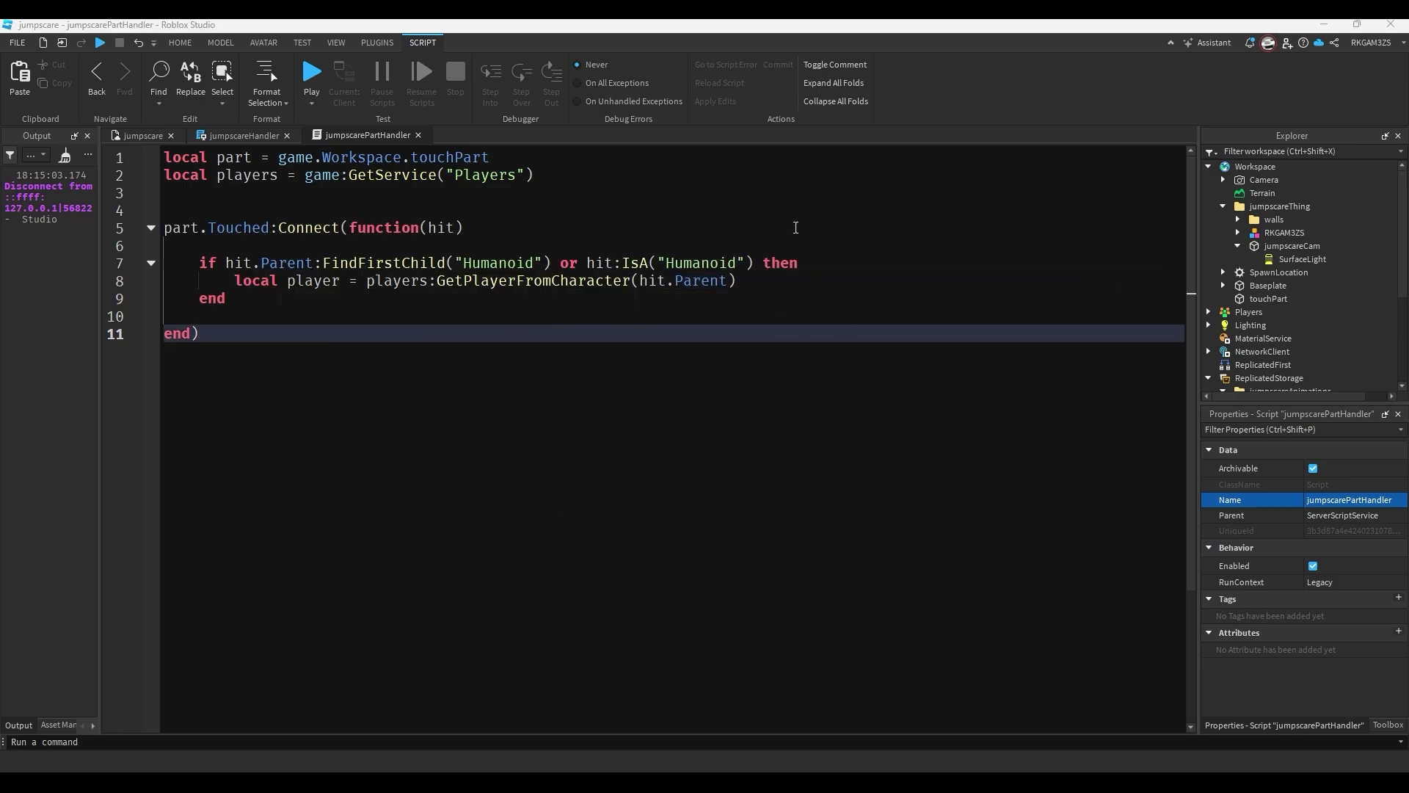
Below the player declaration, add print(player.Name) to output the touching player's name.
{"action": "left_click", "coordinate": [762, 281]}
{"action": "key", "text": "Return"}
{"action": "type", "text": "pr"}
{"action": "key", "text": "Tab"}
{"action": "type", "text": "(player.n"}
{"action": "key", "text": "Tab"}
{"action": "left_click", "coordinate": [651, 513]}
Playtest the game by walking the character into the green touchPart to check the printed output, and stop the test.
{"action": "left_click", "coordinate": [312, 74]}
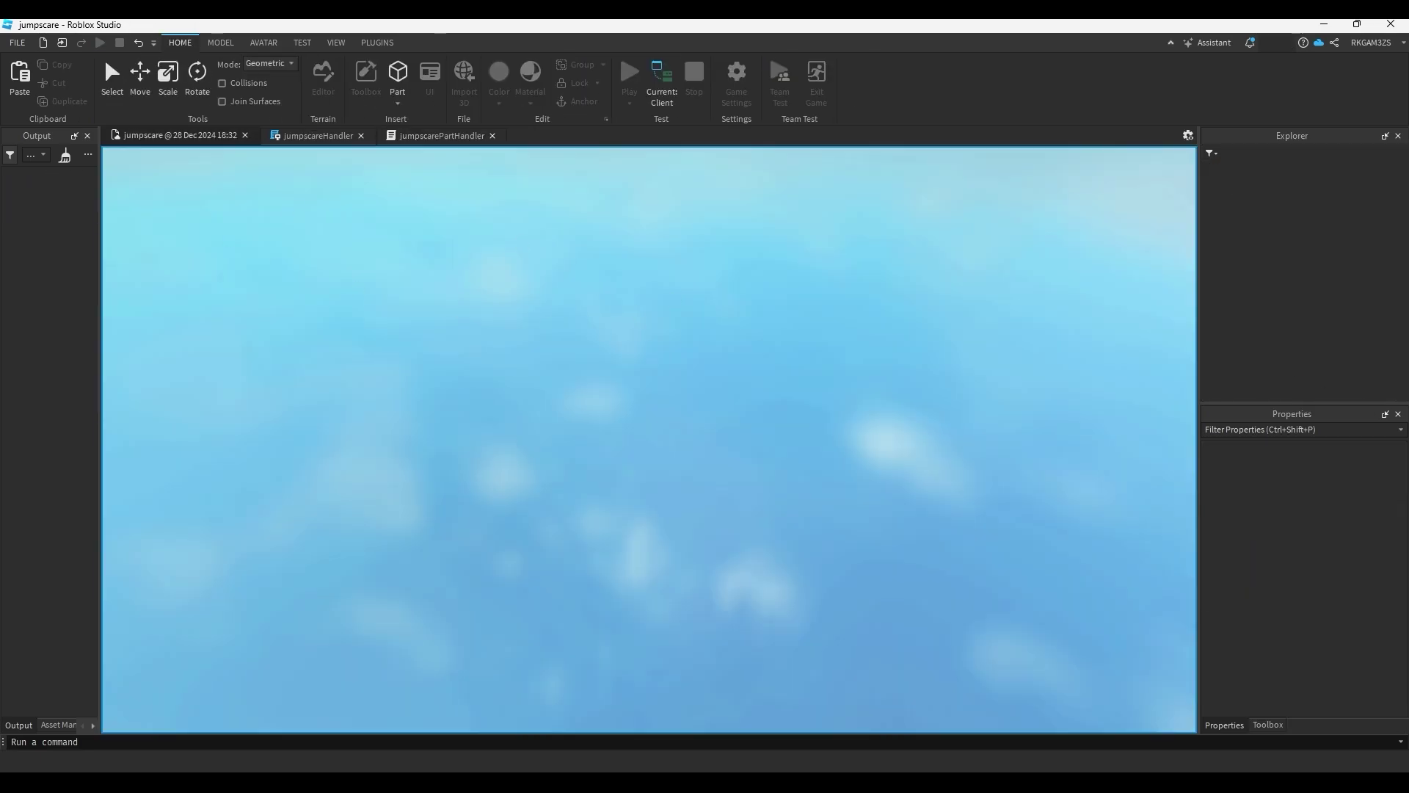
{"action": "key", "text": "w"}
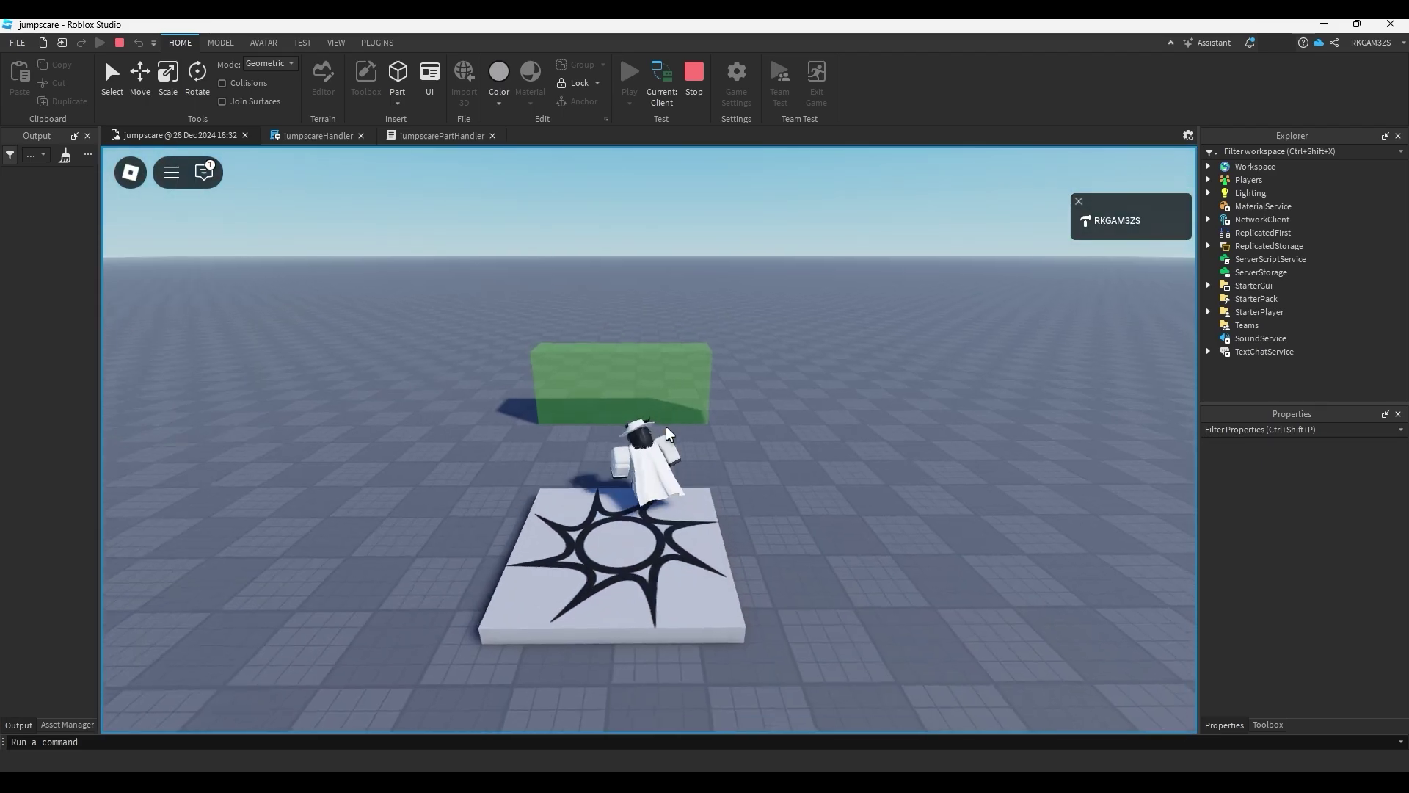
{"action": "key", "text": "a"}
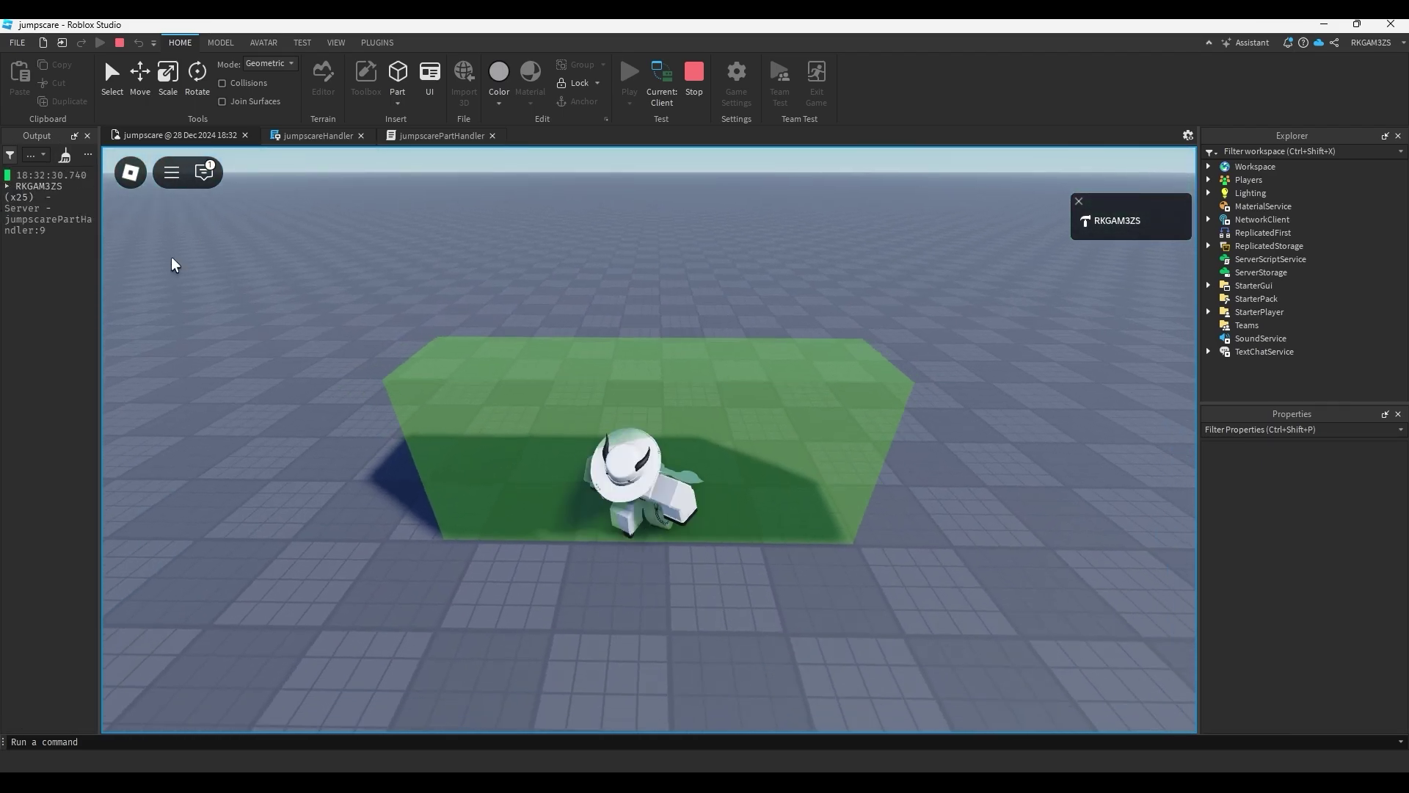
{"action": "key", "text": "d"}
{"action": "key", "text": "a"}
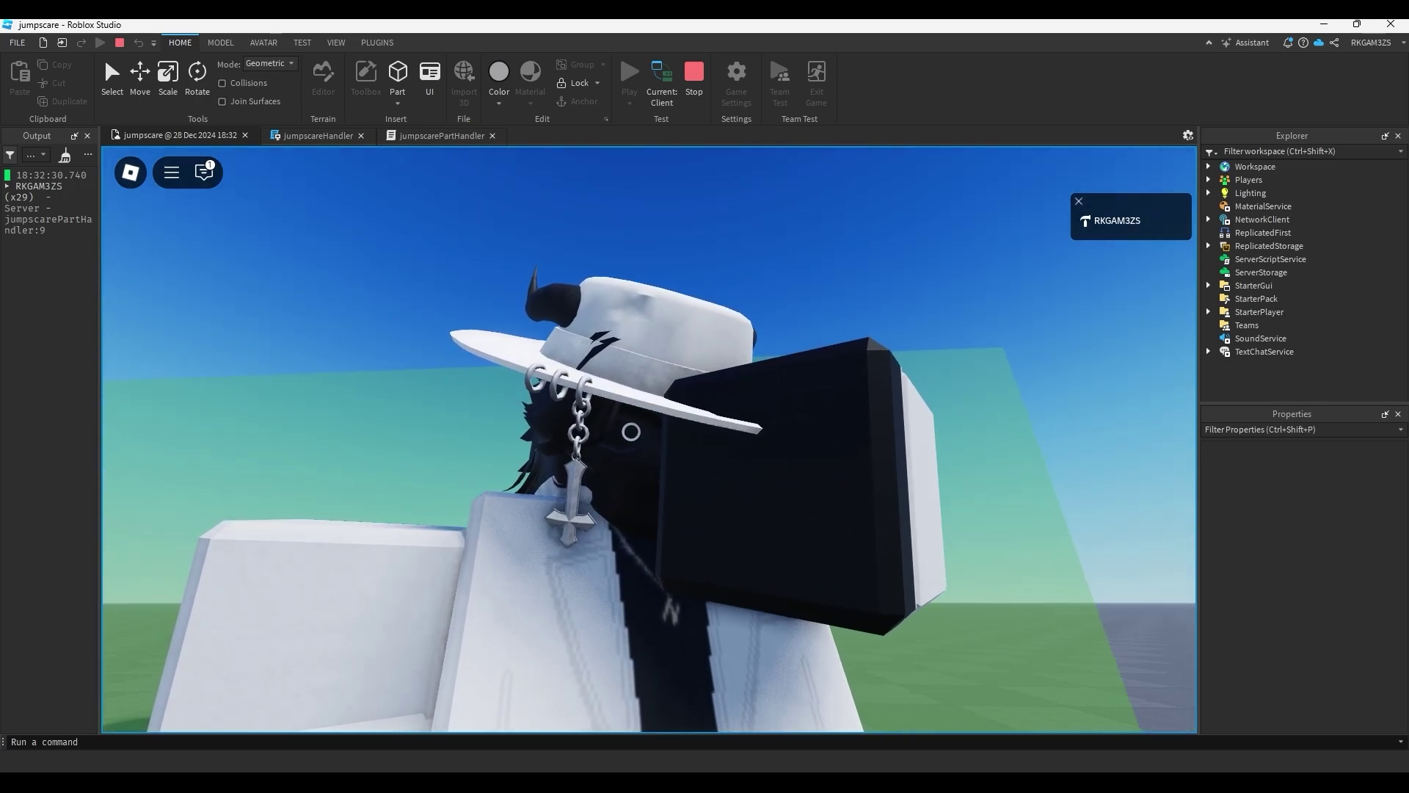
{"action": "key", "text": "shift+F5"}
Below the players declaration, add the debounce variable local touched = false.
{"action": "left_click", "coordinate": [584, 182]}
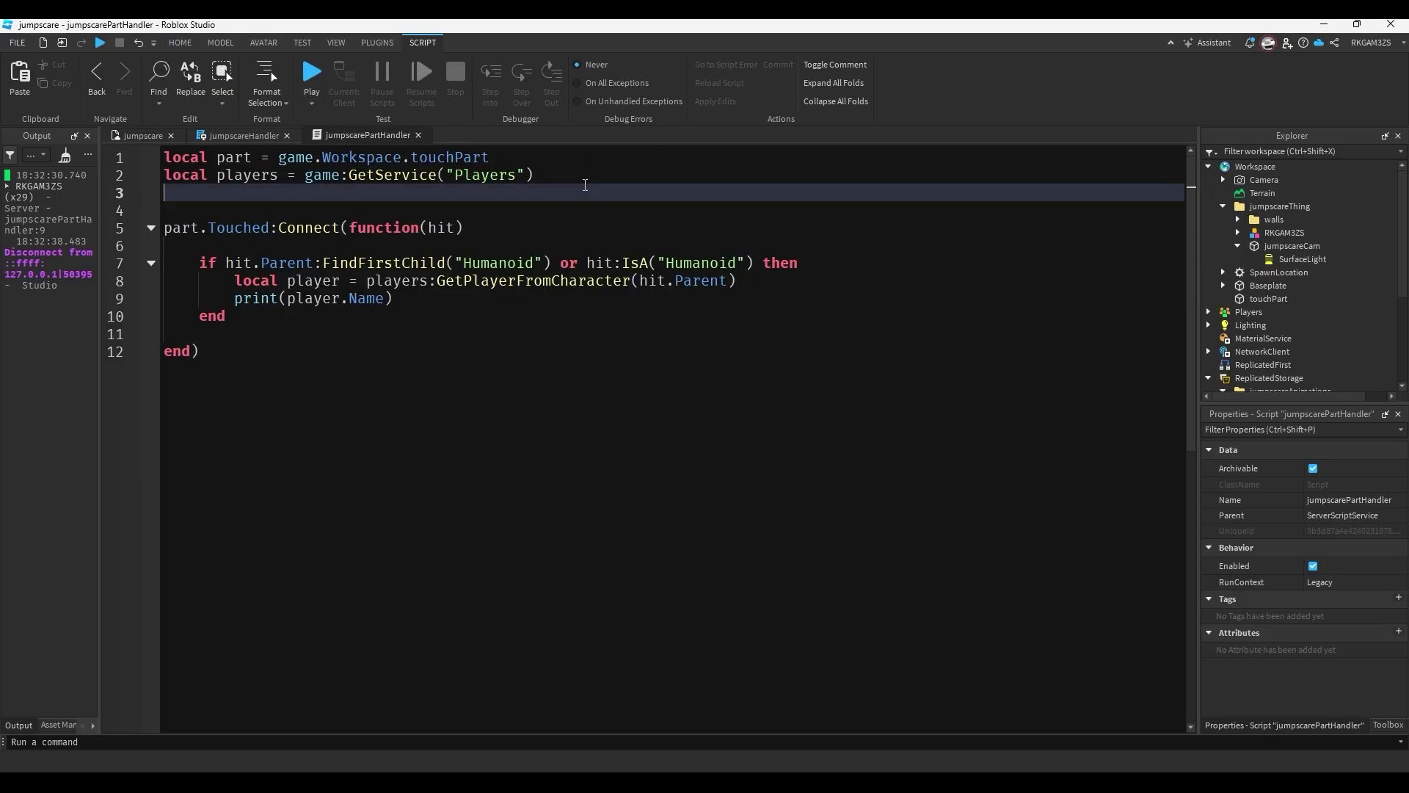
{"action": "type", "text": "local touched = fam"}
{"action": "key", "text": "Tab"}
Wrap the whole Humanoid check in an outer block reading if touched == false then.
{"action": "left_click_drag", "start_coordinate": [227, 317], "coordinate": [186, 255]}
{"action": "key", "text": "ctrl+c"}
{"action": "key", "text": "BackSpace"}
{"action": "type", "text": "if touched == false then"}
{"action": "key", "text": "Return"}
{"action": "key", "text": "ctrl+v"}
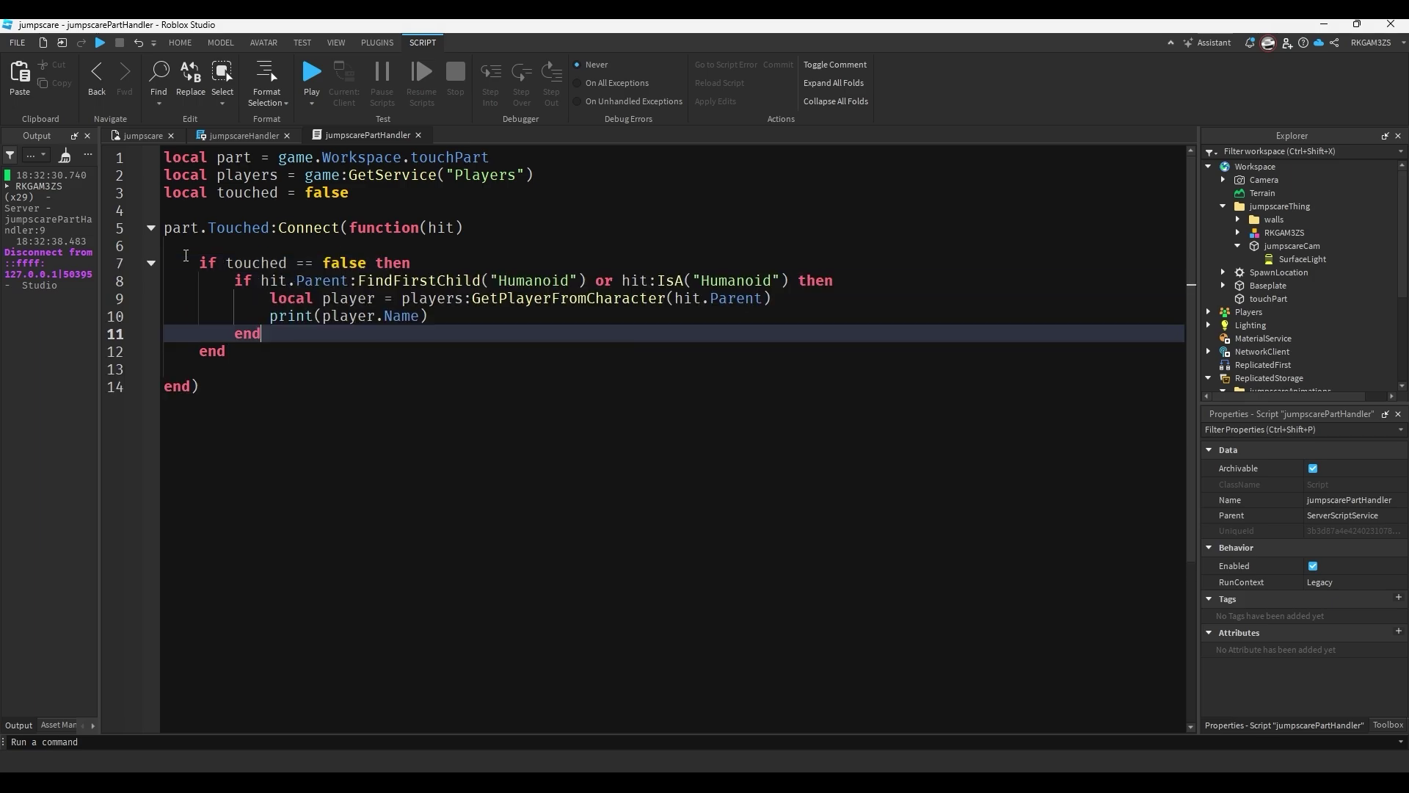
After the print line in the Humanoid check, add touched = true.
{"action": "left_click", "coordinate": [463, 323]}
{"action": "key", "text": "Return"}
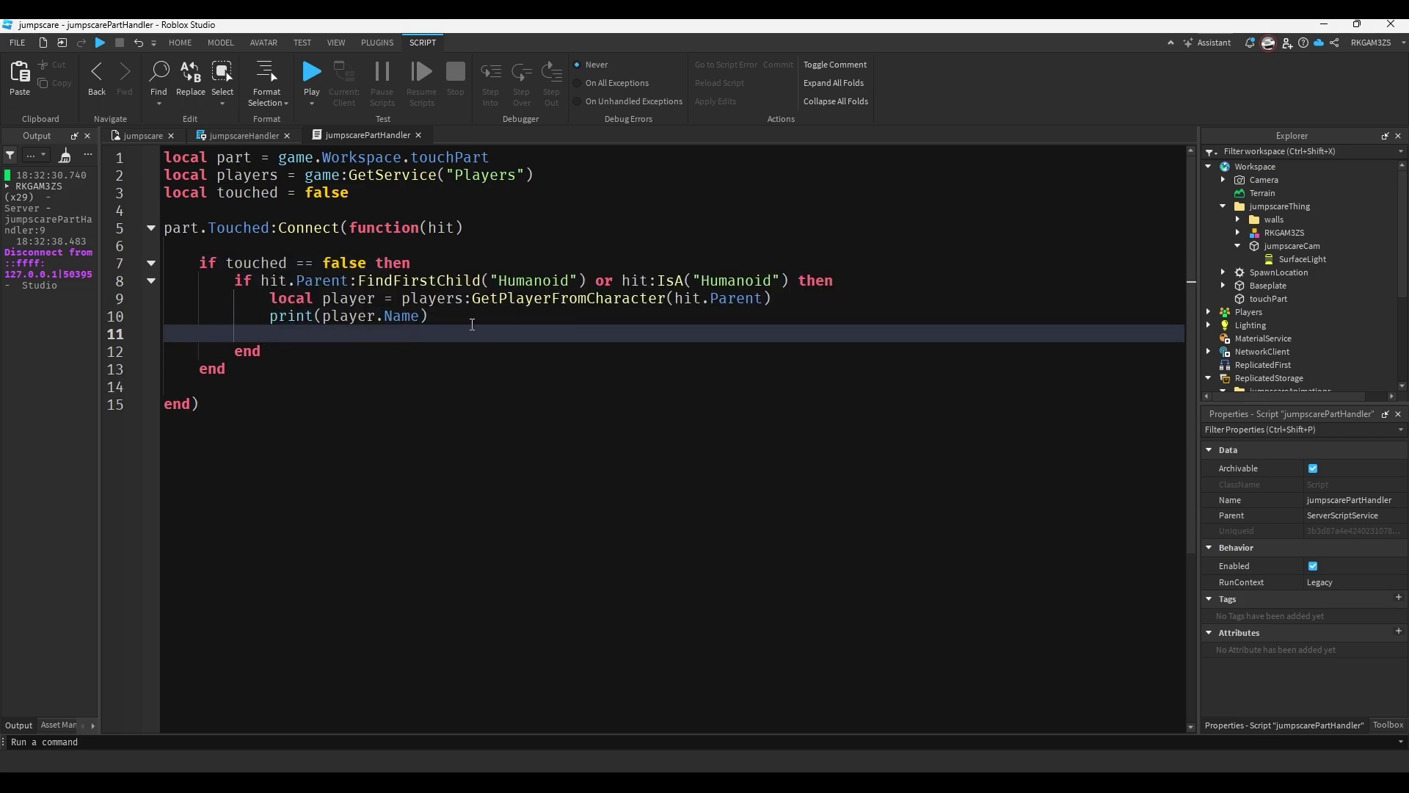
{"action": "type", "text": "touched "}
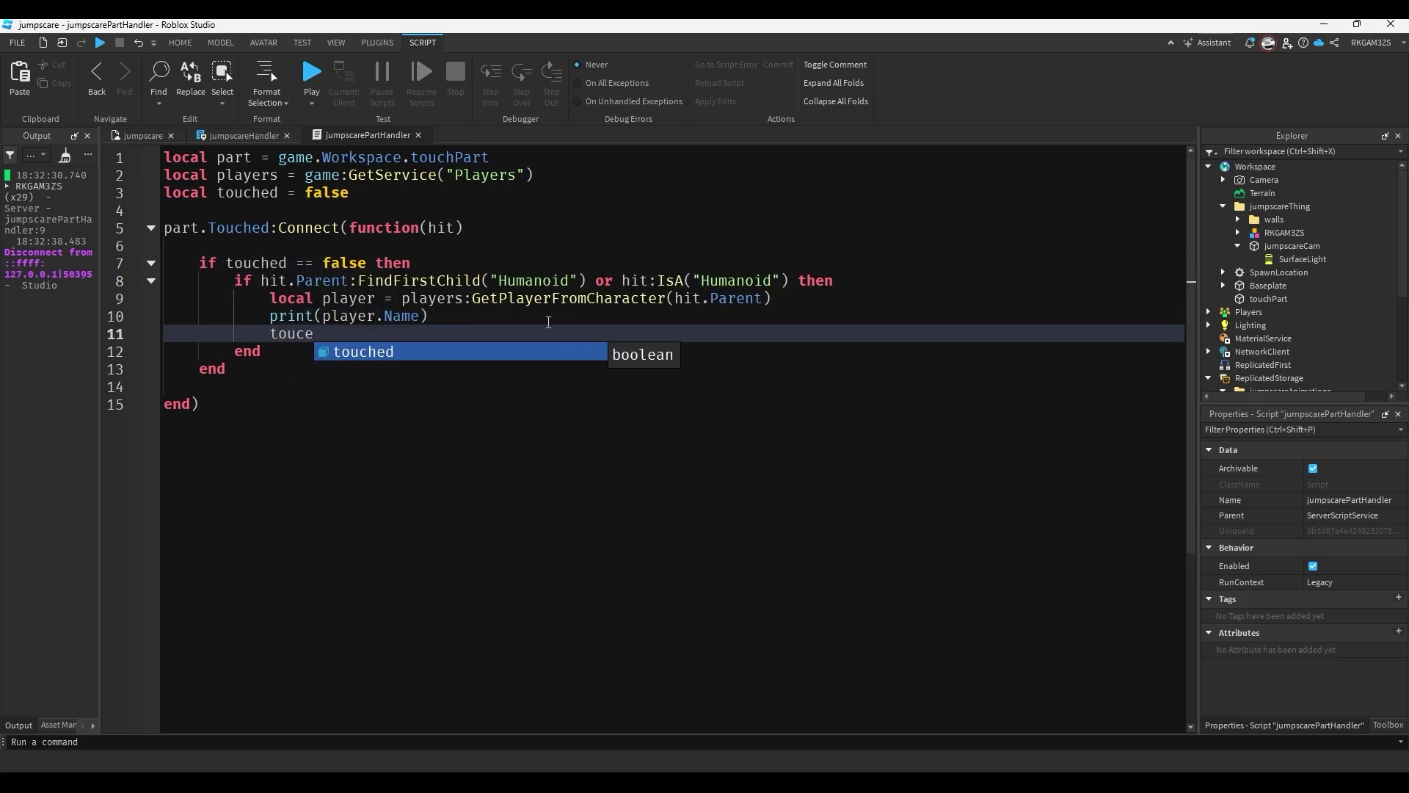
{"action": "type", "text": "= true"}
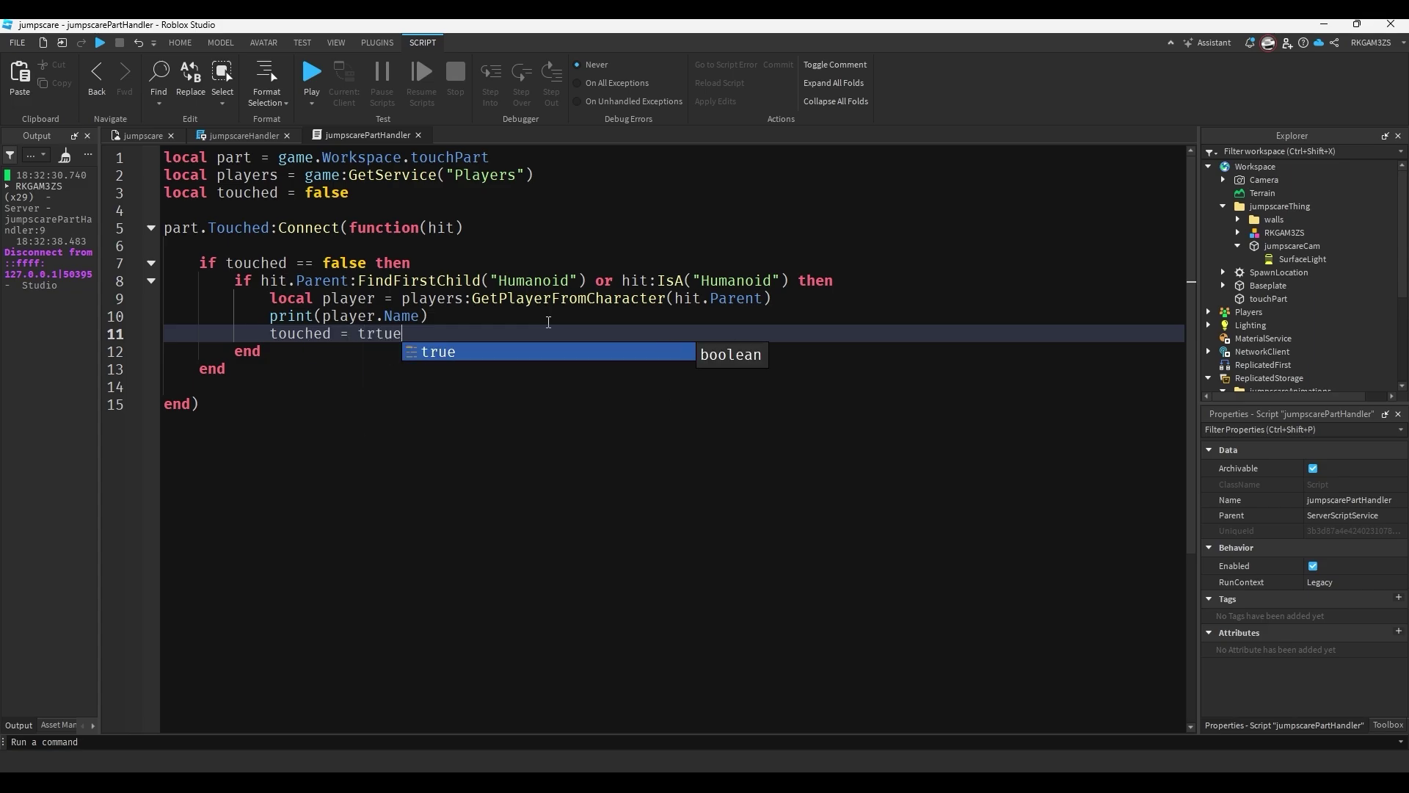
Playtest again, moving the character in and out of the green part to check how often the name prints, and stop the test.
{"action": "left_click", "coordinate": [320, 103]}
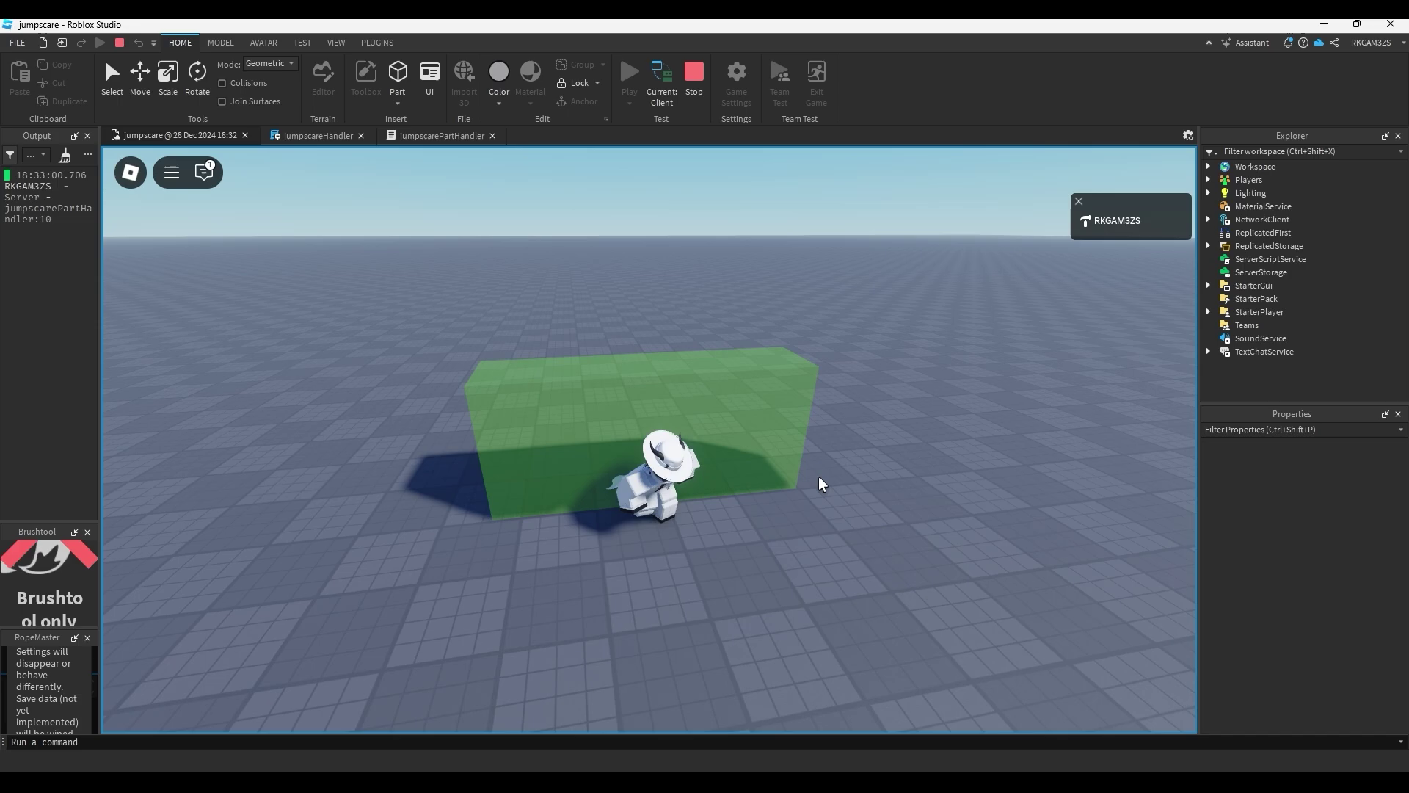
{"action": "key", "text": "a"}
{"action": "key", "text": "d"}
{"action": "key", "text": "d"}
{"action": "right_click_drag", "start_coordinate": [647, 267], "coordinate": [647, 268]}
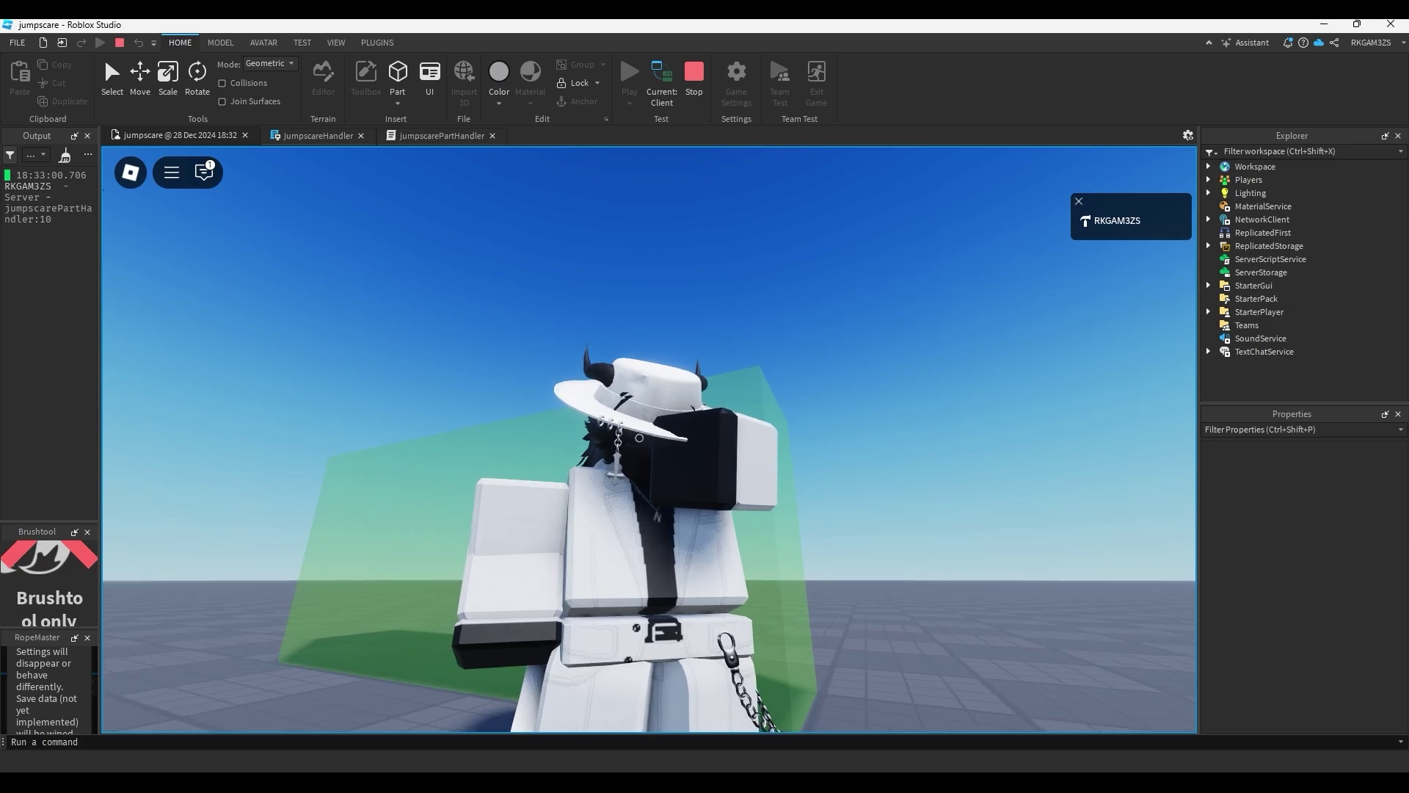
{"action": "key", "text": "shift+F5"}
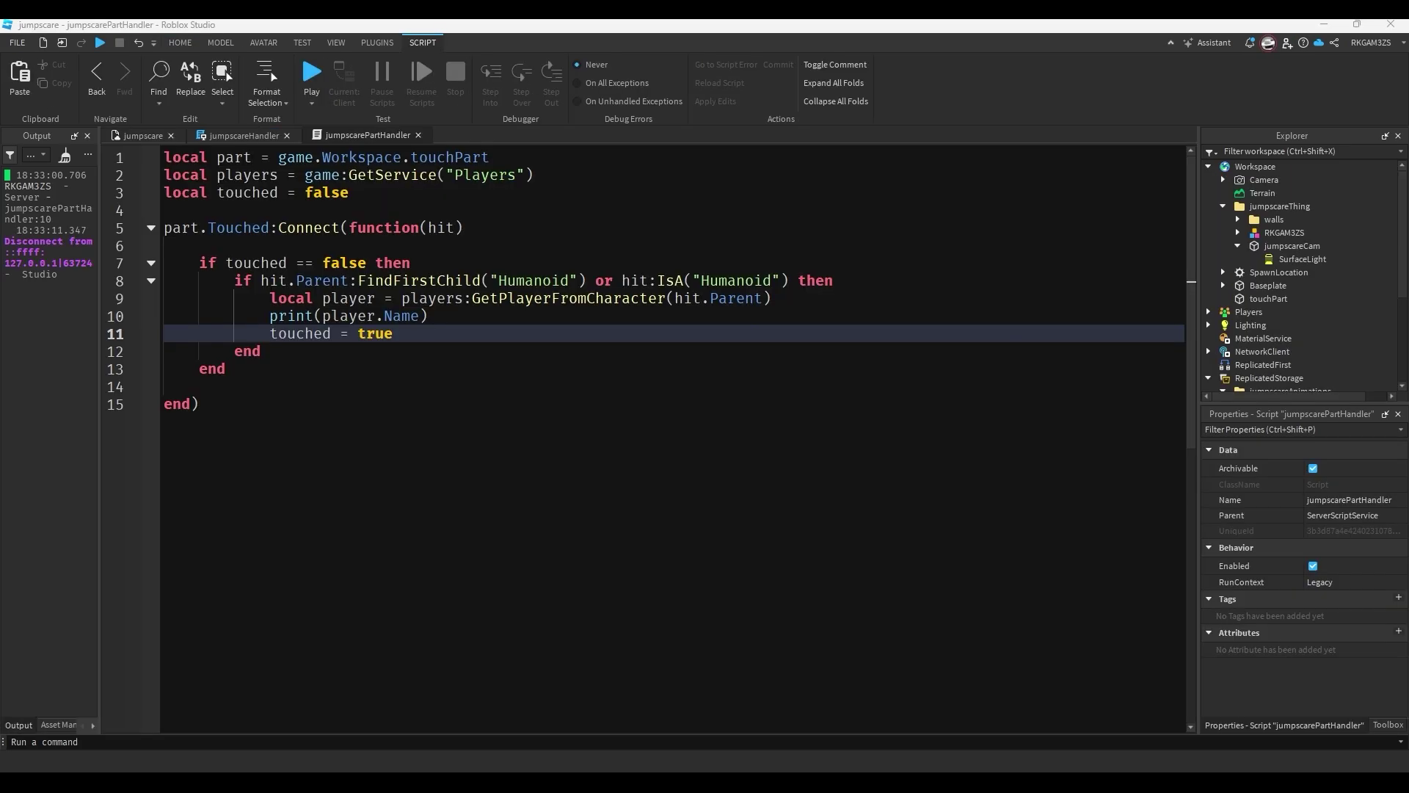
Below the touched variable, declare local event = game.ReplicatedStorage.rkJumpscareEvent.
{"action": "left_click", "coordinate": [406, 192]}
{"action": "key", "text": "Return"}
{"action": "type", "text": "lk"}
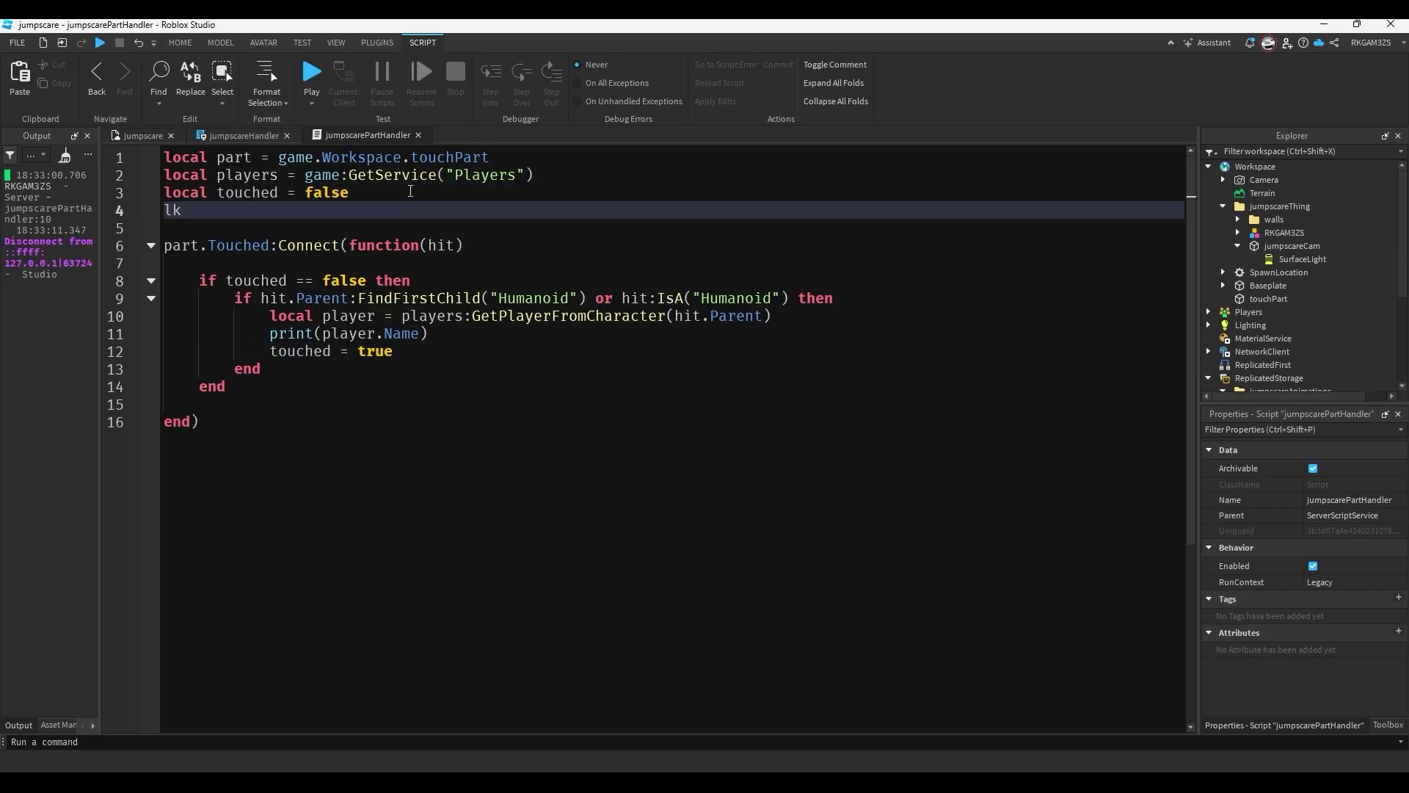
{"action": "type", "text": "ocal event = g"}
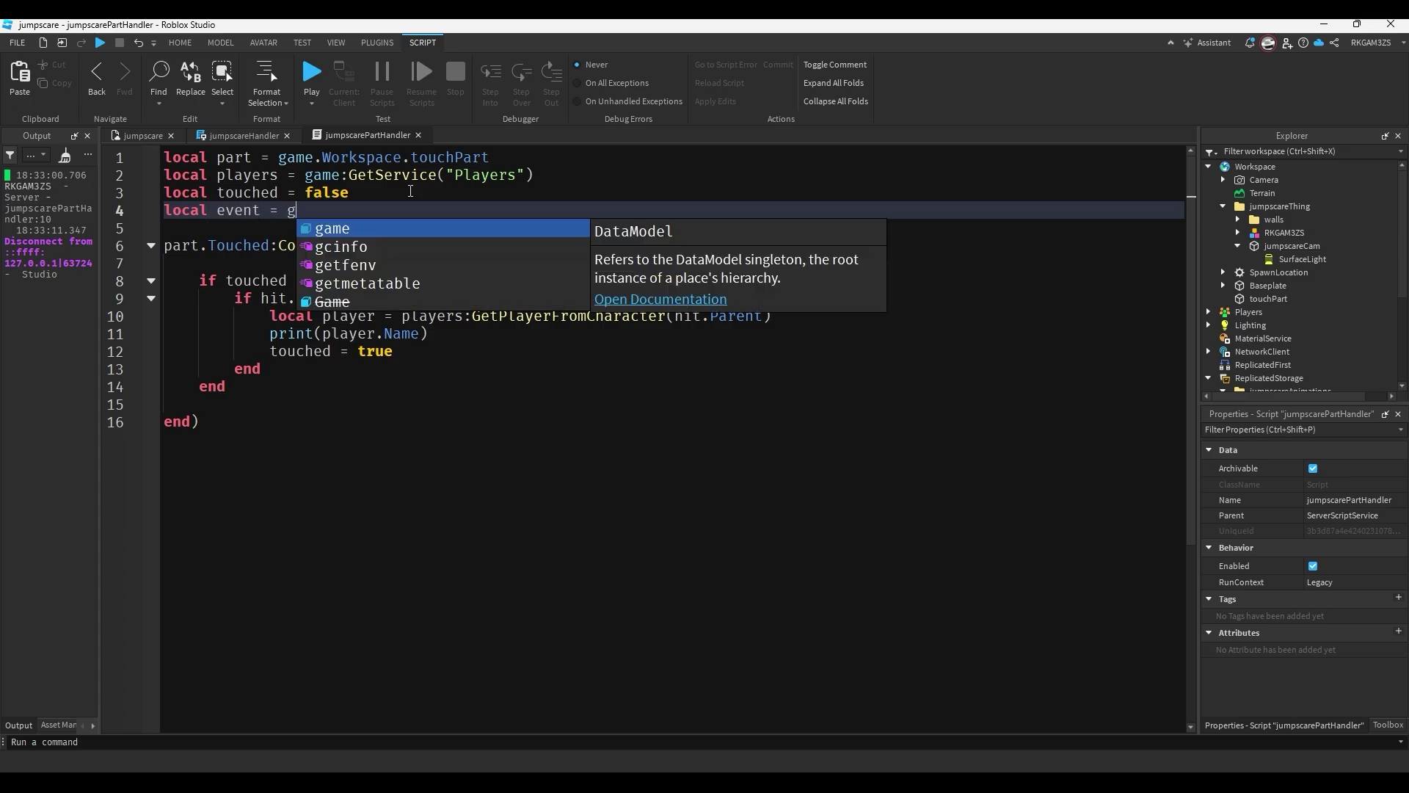
{"action": "type", "text": "ame.ReplicatedStorage."}
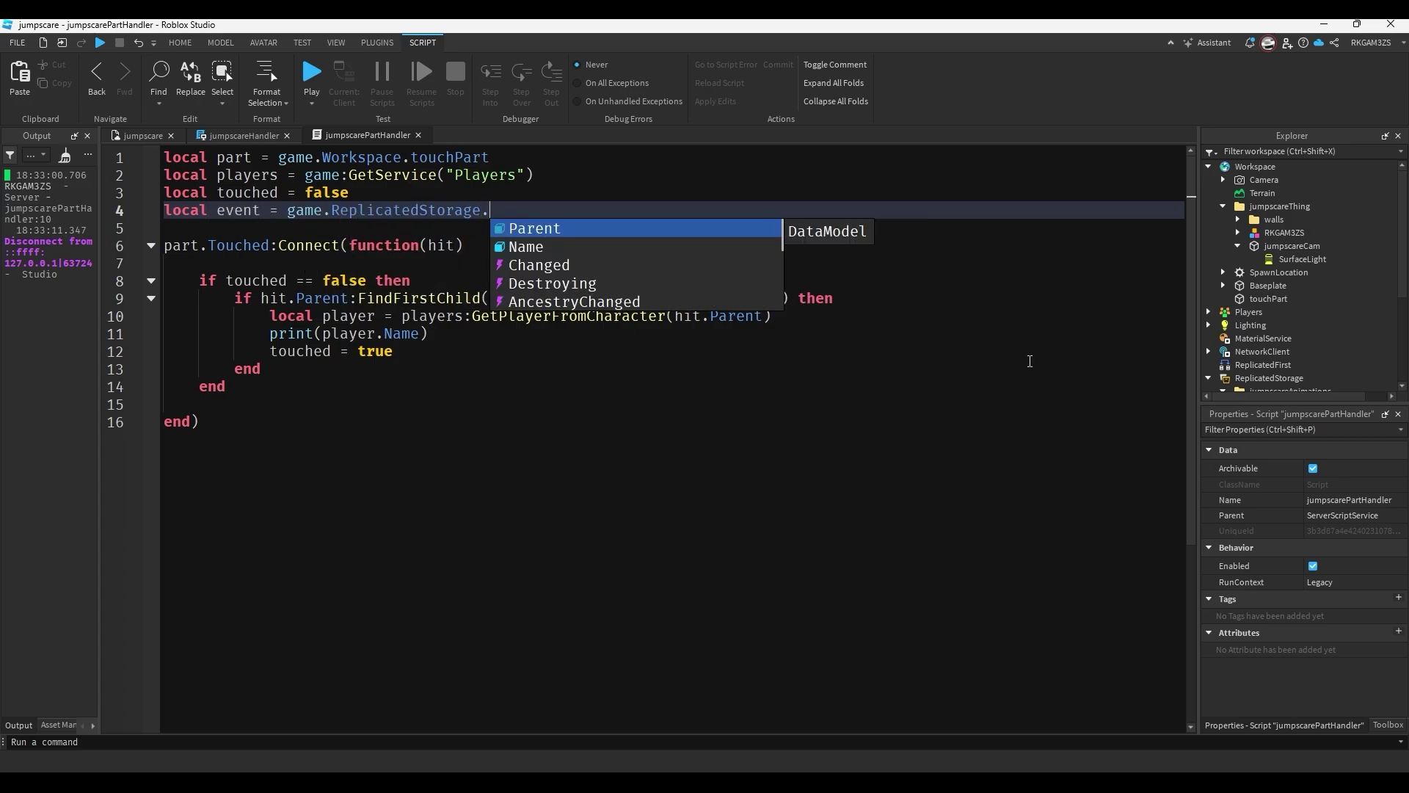
{"action": "scroll", "coordinate": [1331, 248], "scroll_direction": "down", "scroll_amount": 2}
{"action": "type", "text": "rk"}
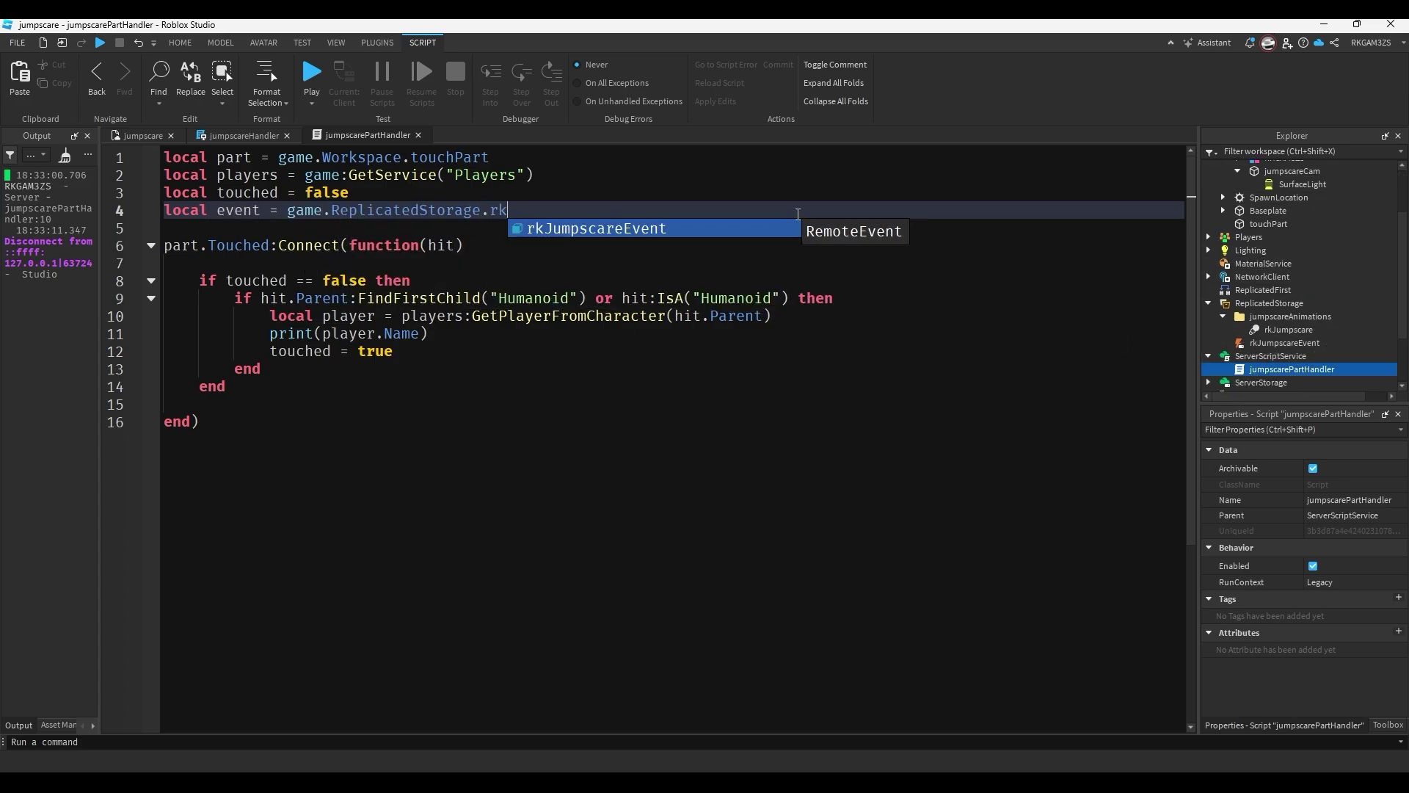
{"action": "key", "text": "Tab"}
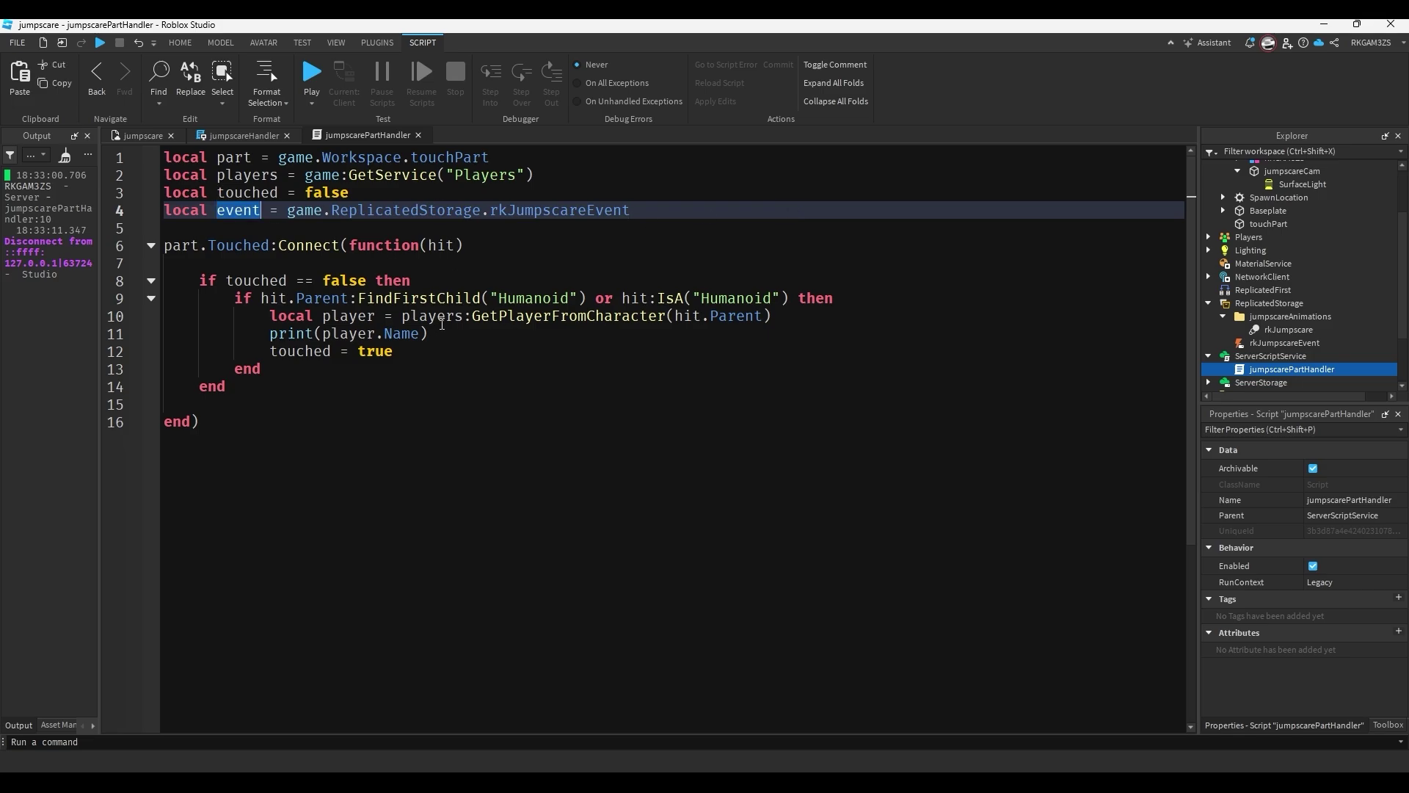
Between the print line and touched = true, add event:FireClient(player).
{"action": "left_click", "coordinate": [470, 334]}
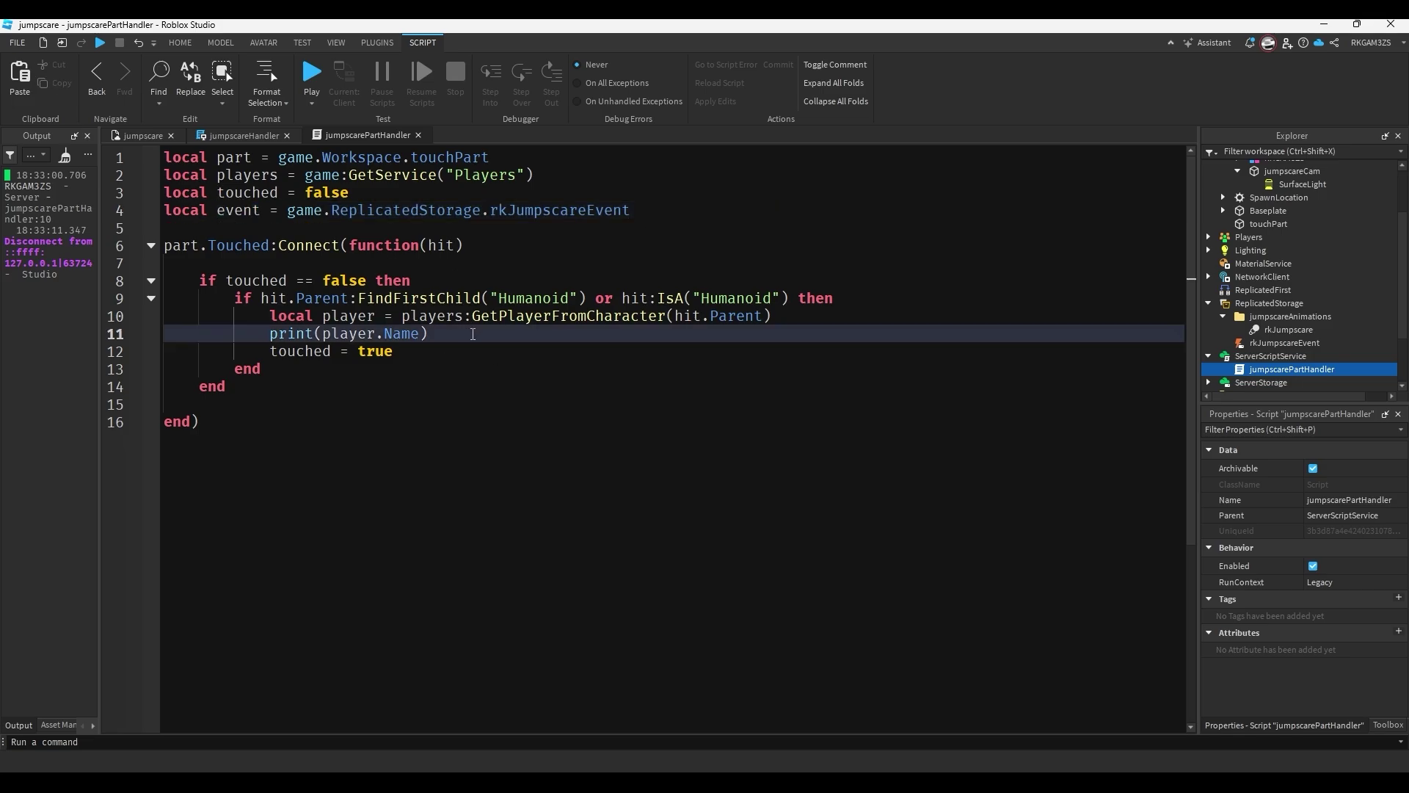
{"action": "key", "text": "Return"}
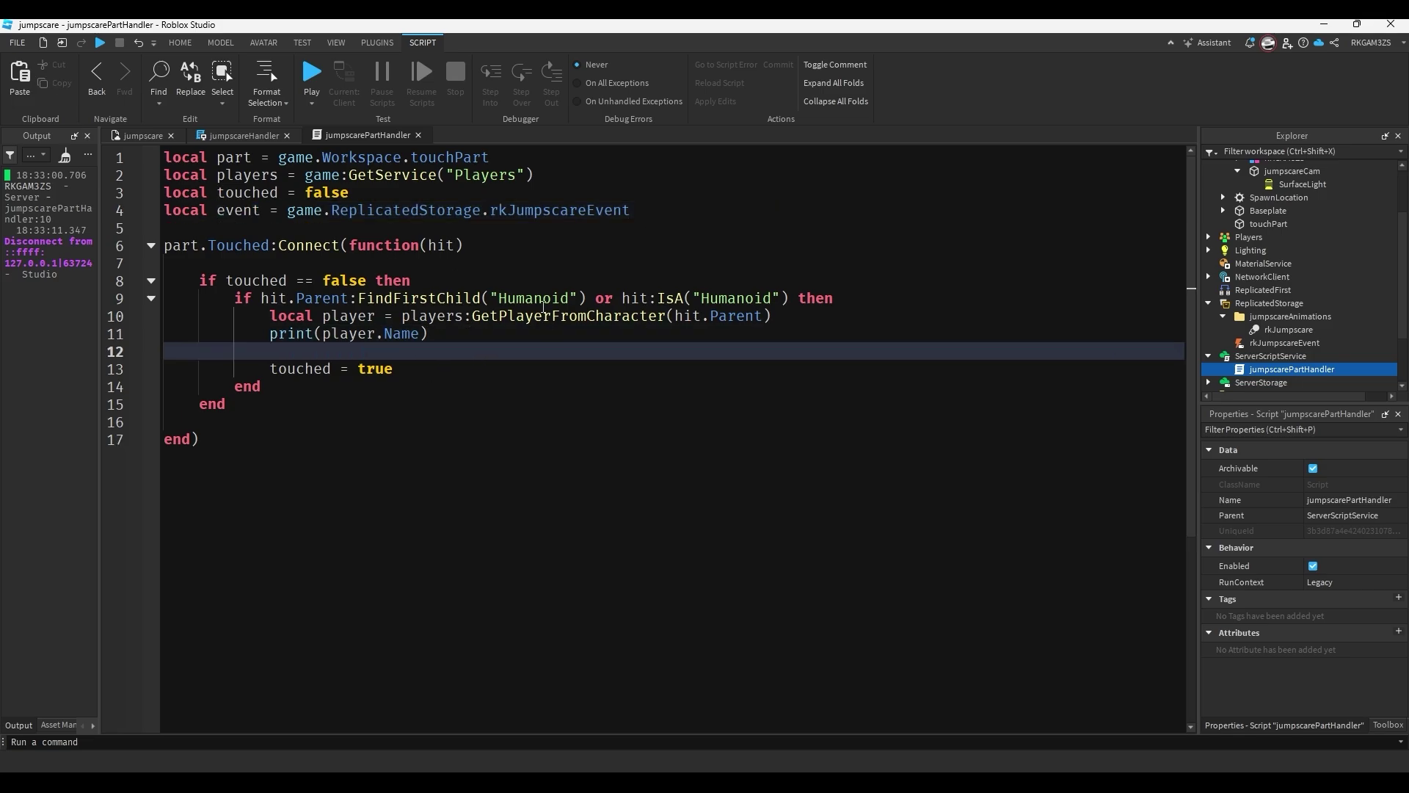
{"action": "type", "text": "event:Fir"}
{"action": "key", "text": "Tab"}
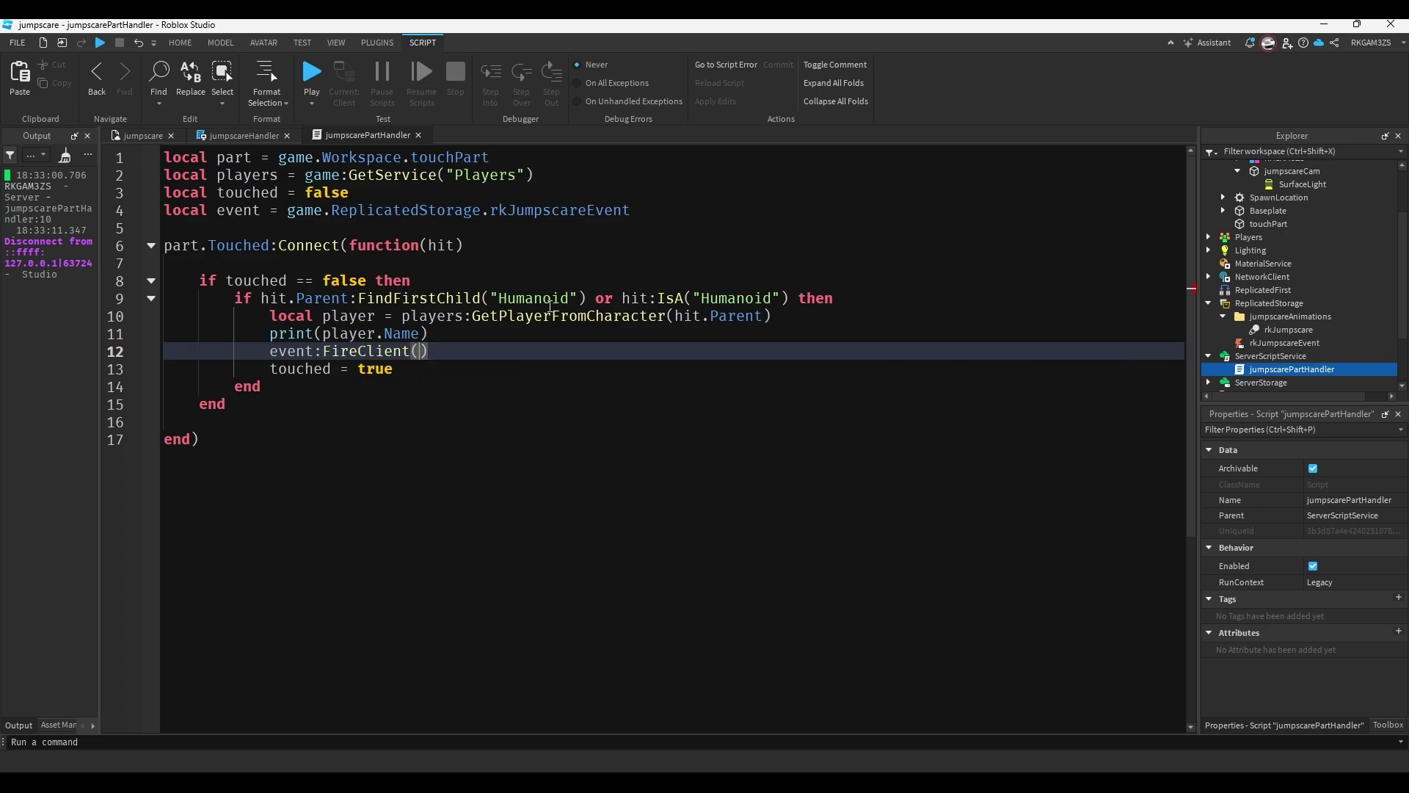
{"action": "type", "text": "player"}
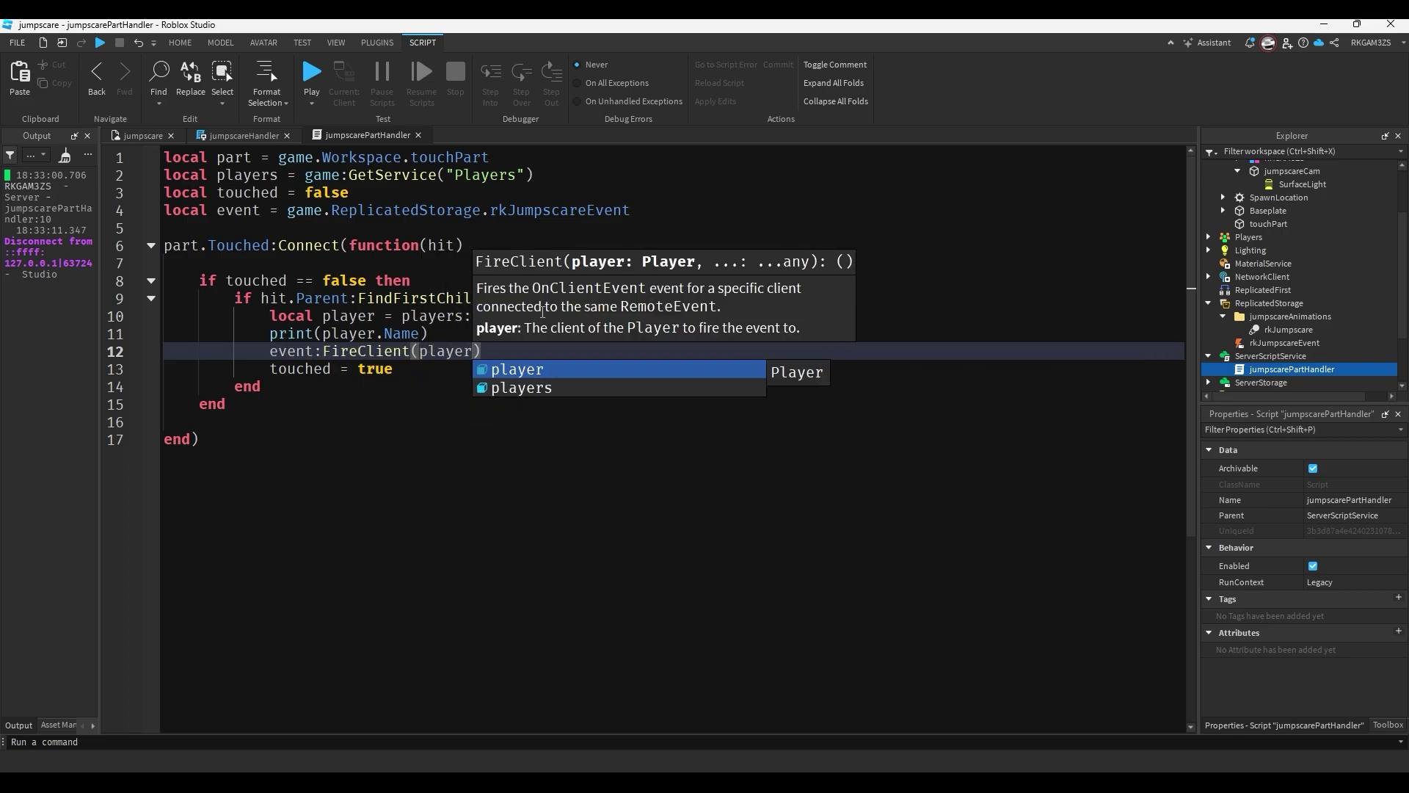
{"action": "key", "text": "Escape"}
{"action": "left_click", "coordinate": [548, 402]}
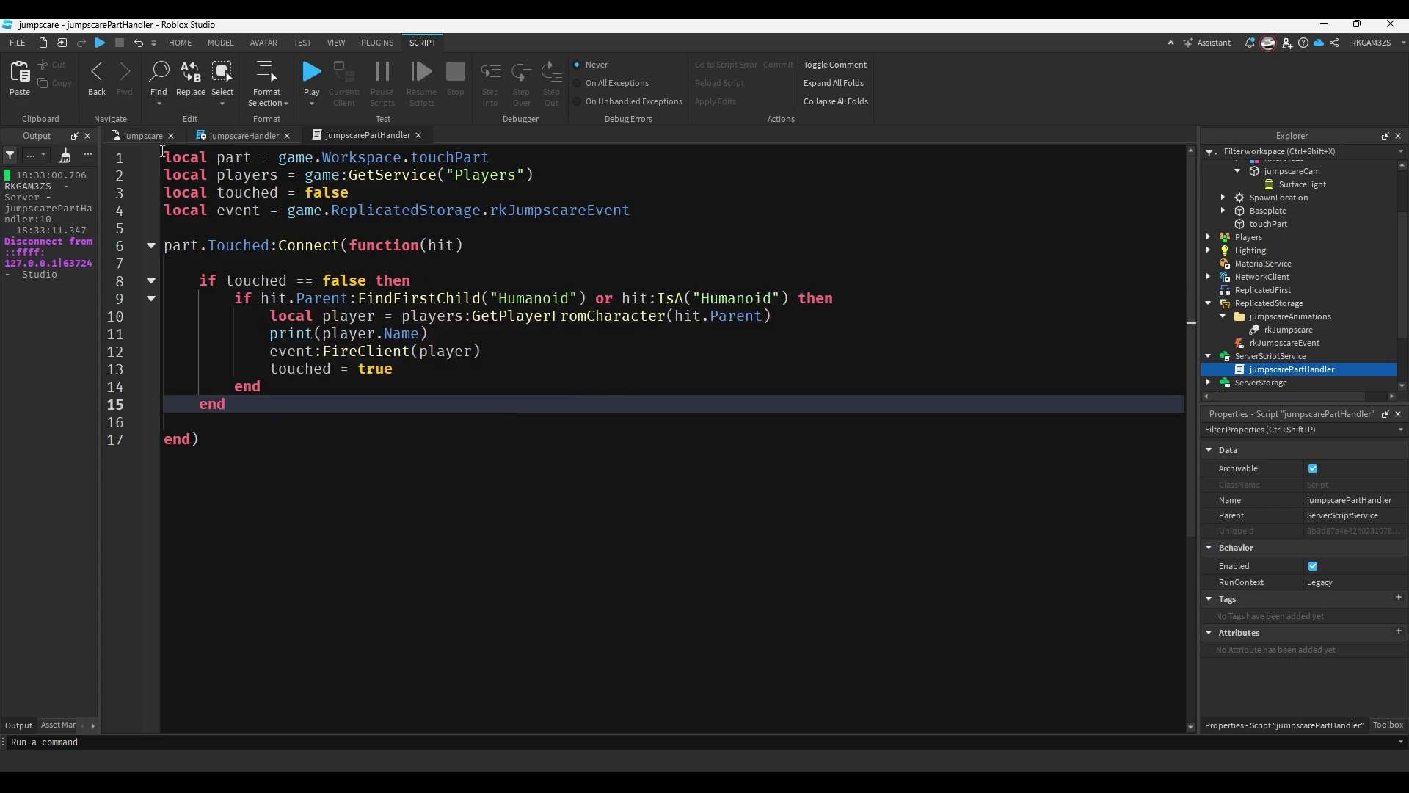
In jumpscareHandler, add local player = game.Players.LocalPlayer below the bf declaration.
{"action": "left_click", "coordinate": [224, 137]}
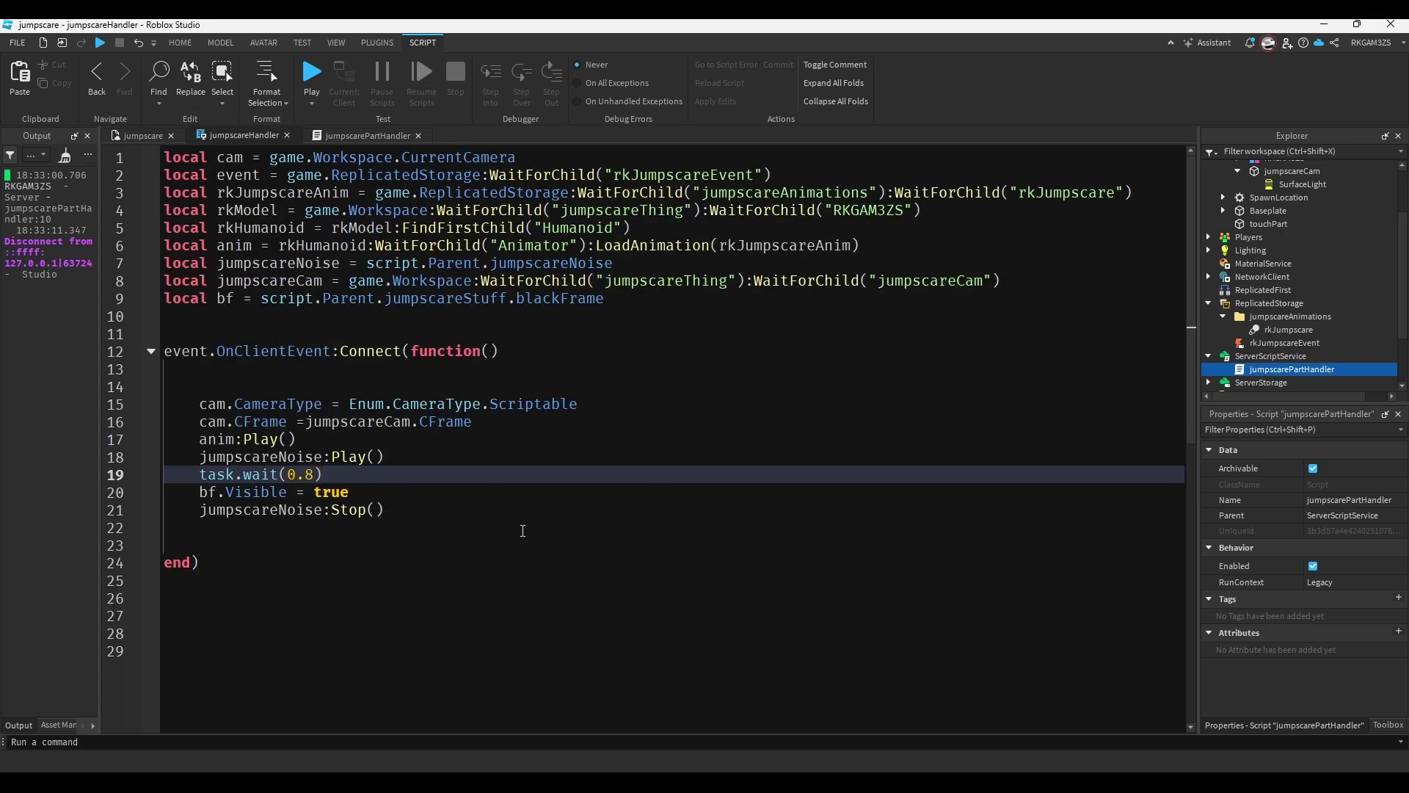
{"action": "left_click", "coordinate": [684, 298]}
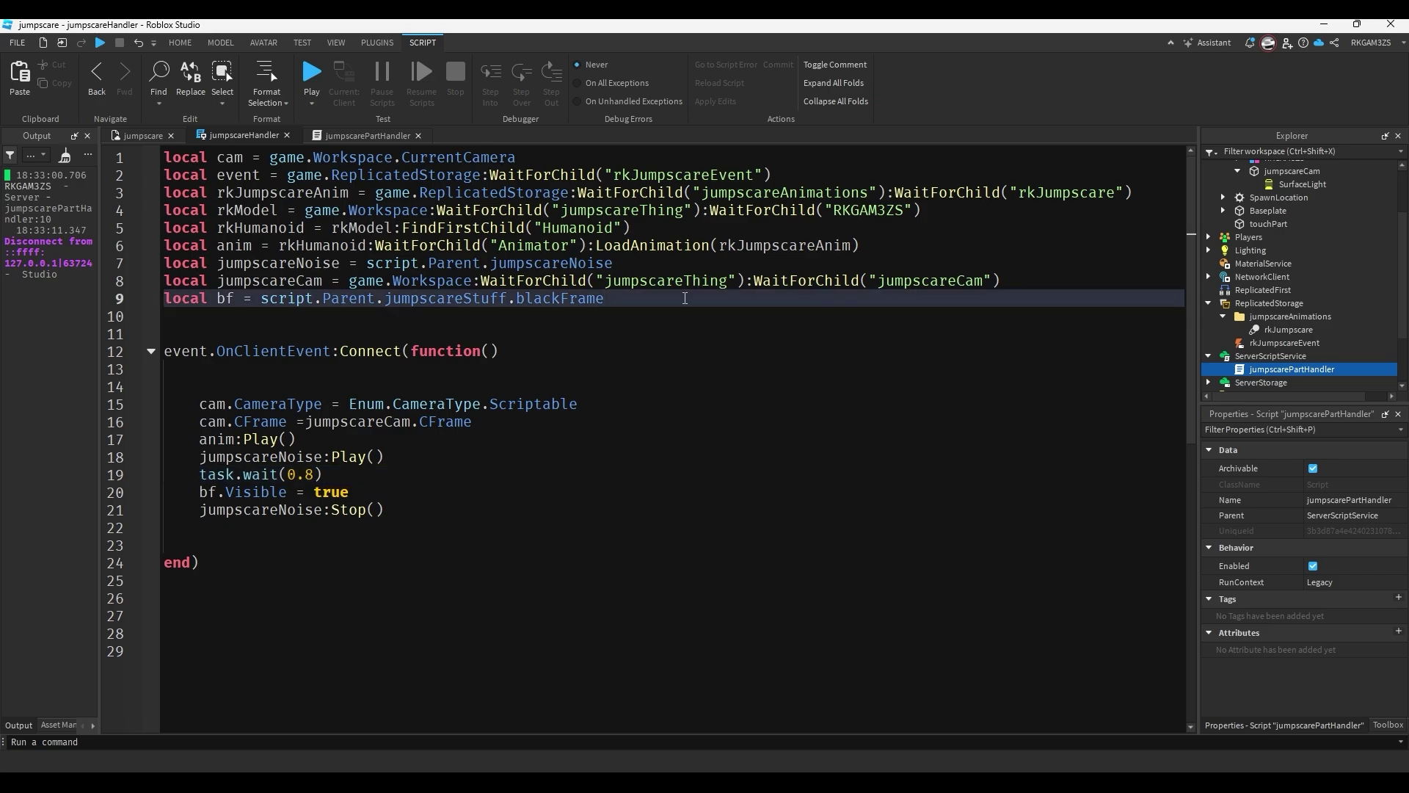
{"action": "key", "text": "Return"}
{"action": "type", "text": "local player = loadstring()"}
{"action": "key", "text": "BackSpace"}
{"action": "type", "text": "player = p"}
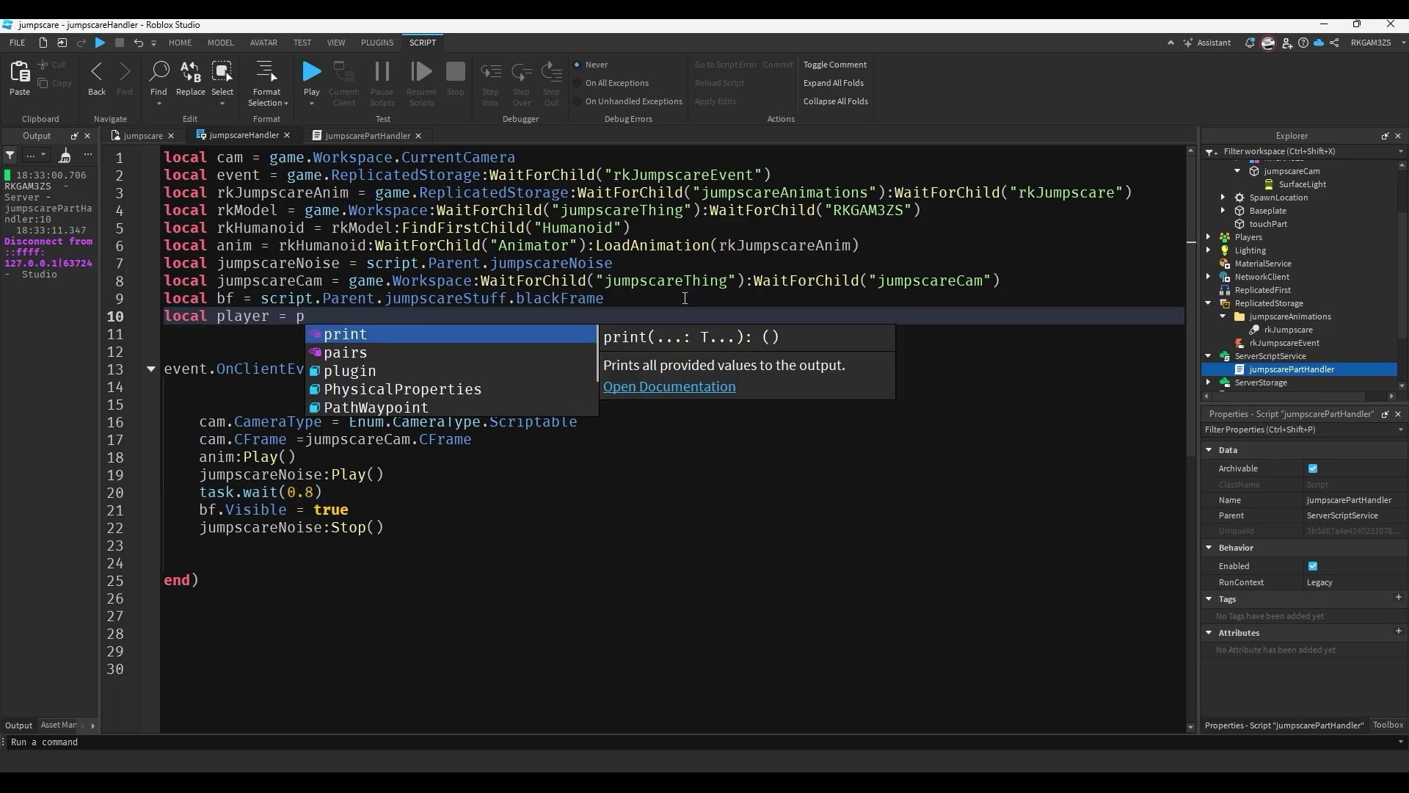
{"action": "key", "text": "BackSpace"}
{"action": "key", "text": "BackSpace"}
{"action": "key", "text": "BackSpace"}
{"action": "type", "text": "game.Players.lcoa"}
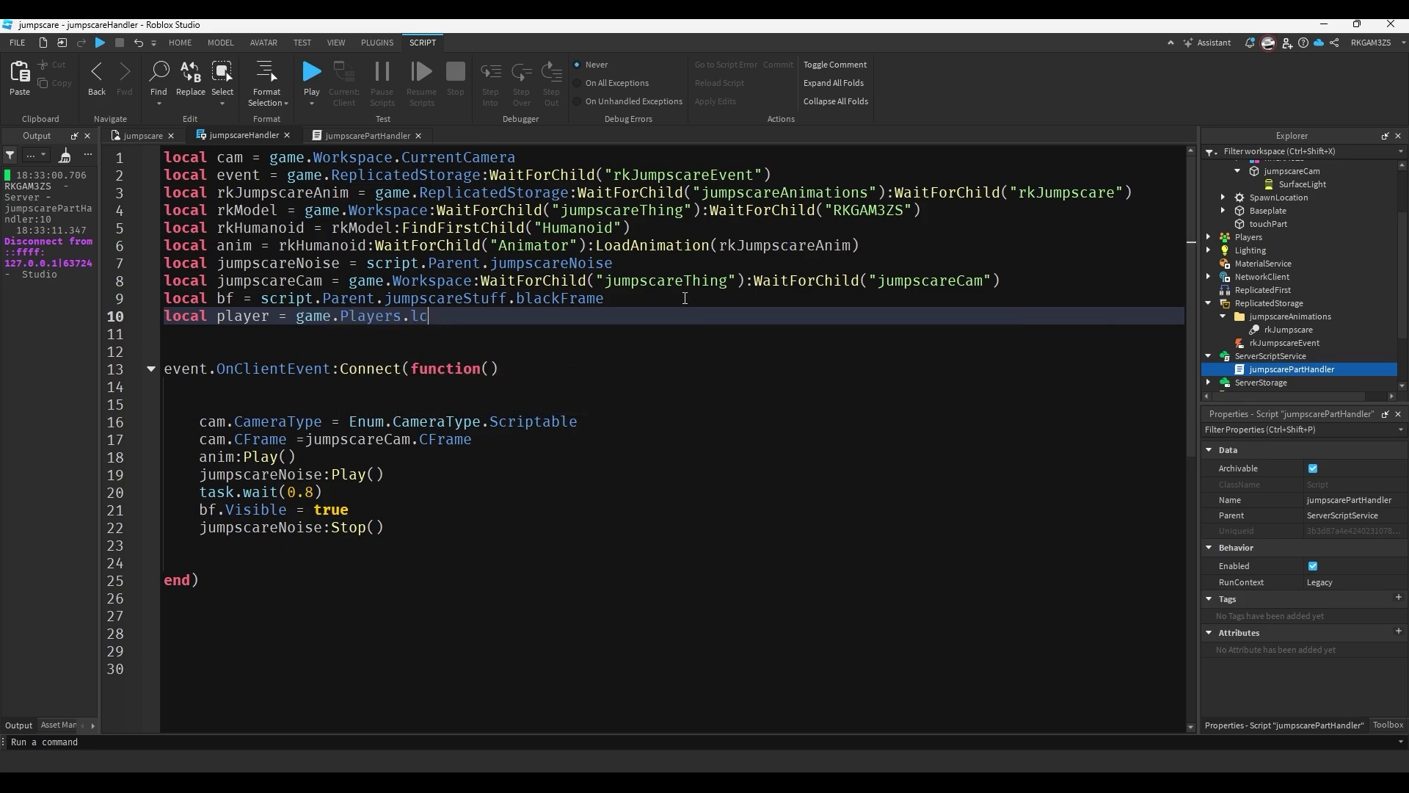
{"action": "key", "text": "BackSpace"}
{"action": "key", "text": "Tab"}
After jumpscareNoise:Stop(), add player.Character.Humanoid.Health = 0, and return to the 3D scene.
{"action": "left_click", "coordinate": [425, 527]}
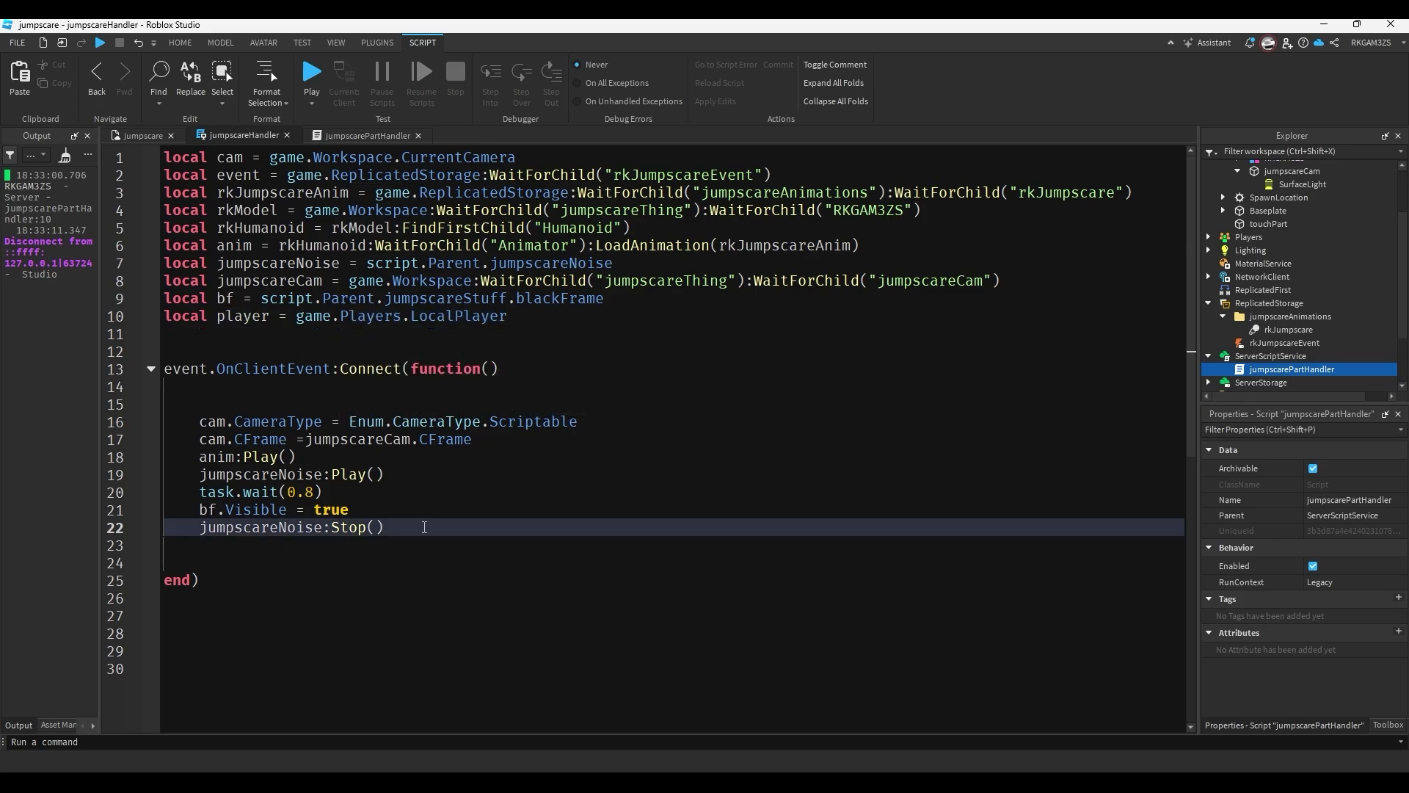
{"action": "key", "text": "Return"}
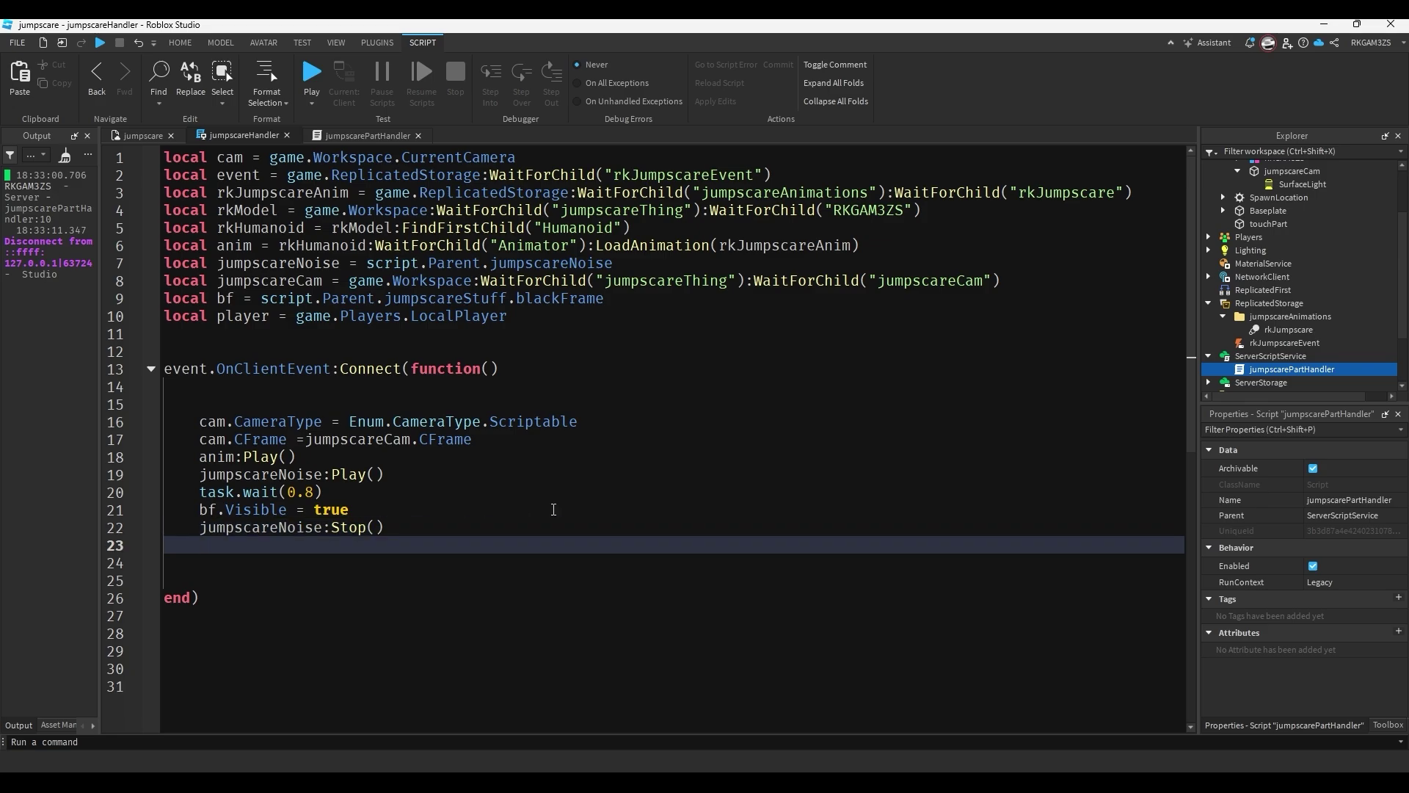
{"action": "type", "text": "player.Human"}
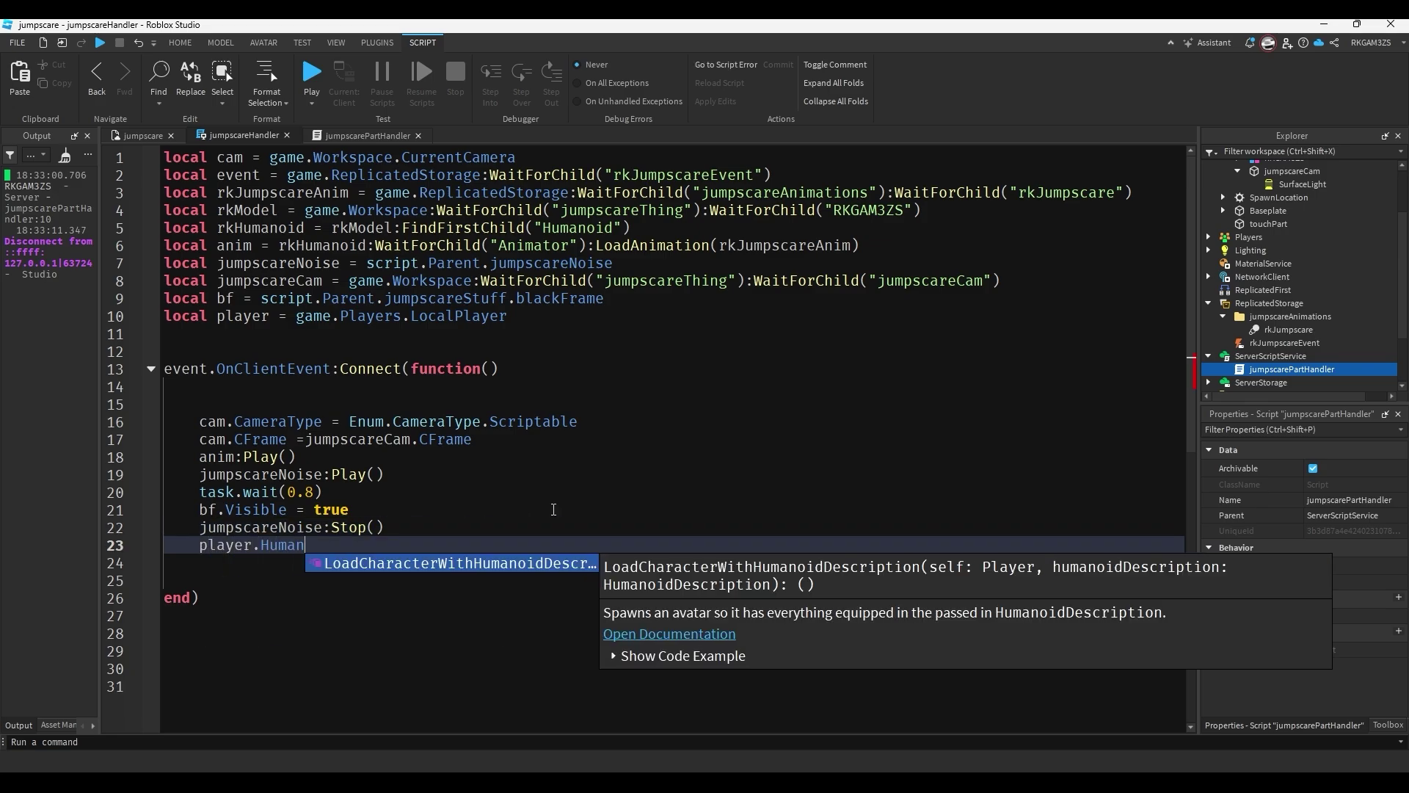
{"action": "type", "text": "Character.Hu"}
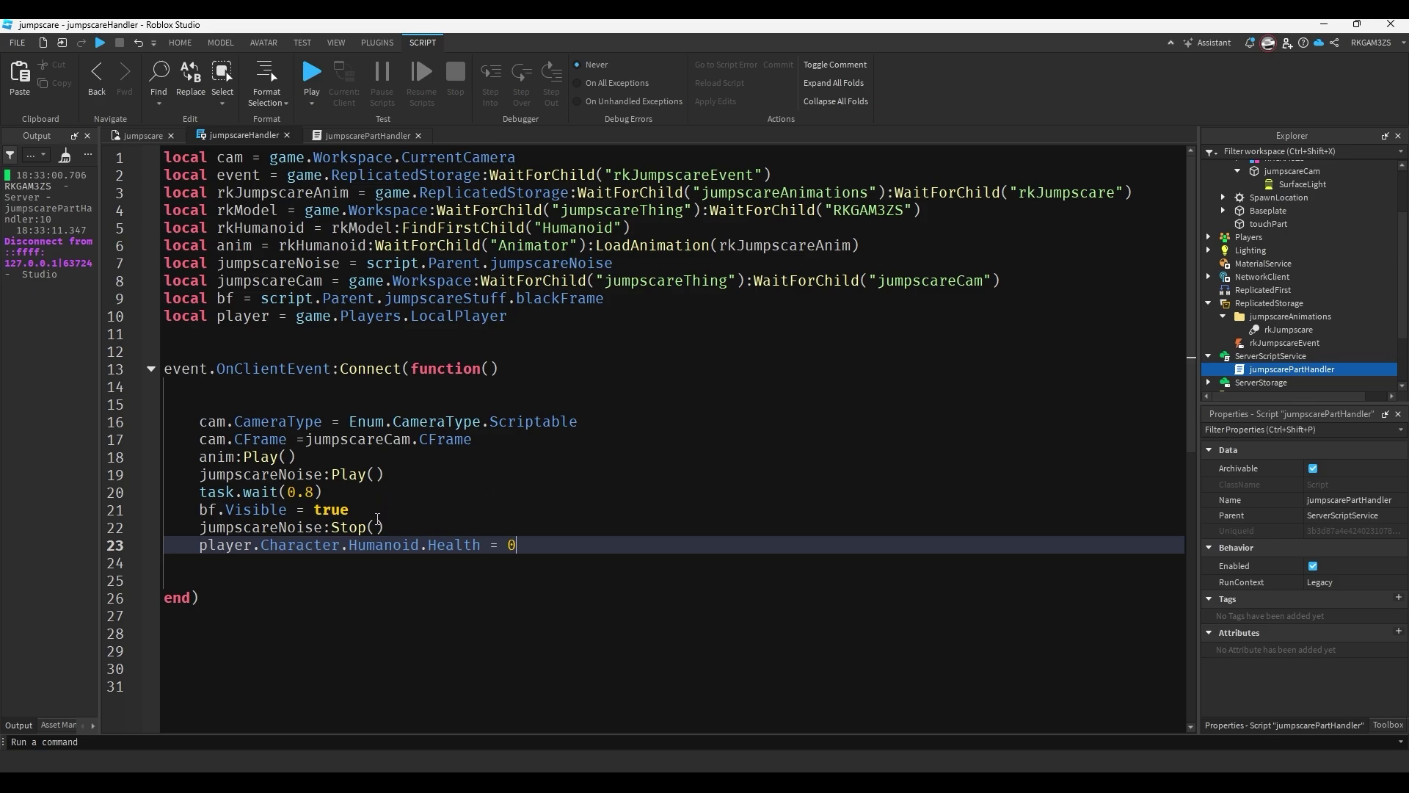
{"action": "left_click", "coordinate": [122, 135]}
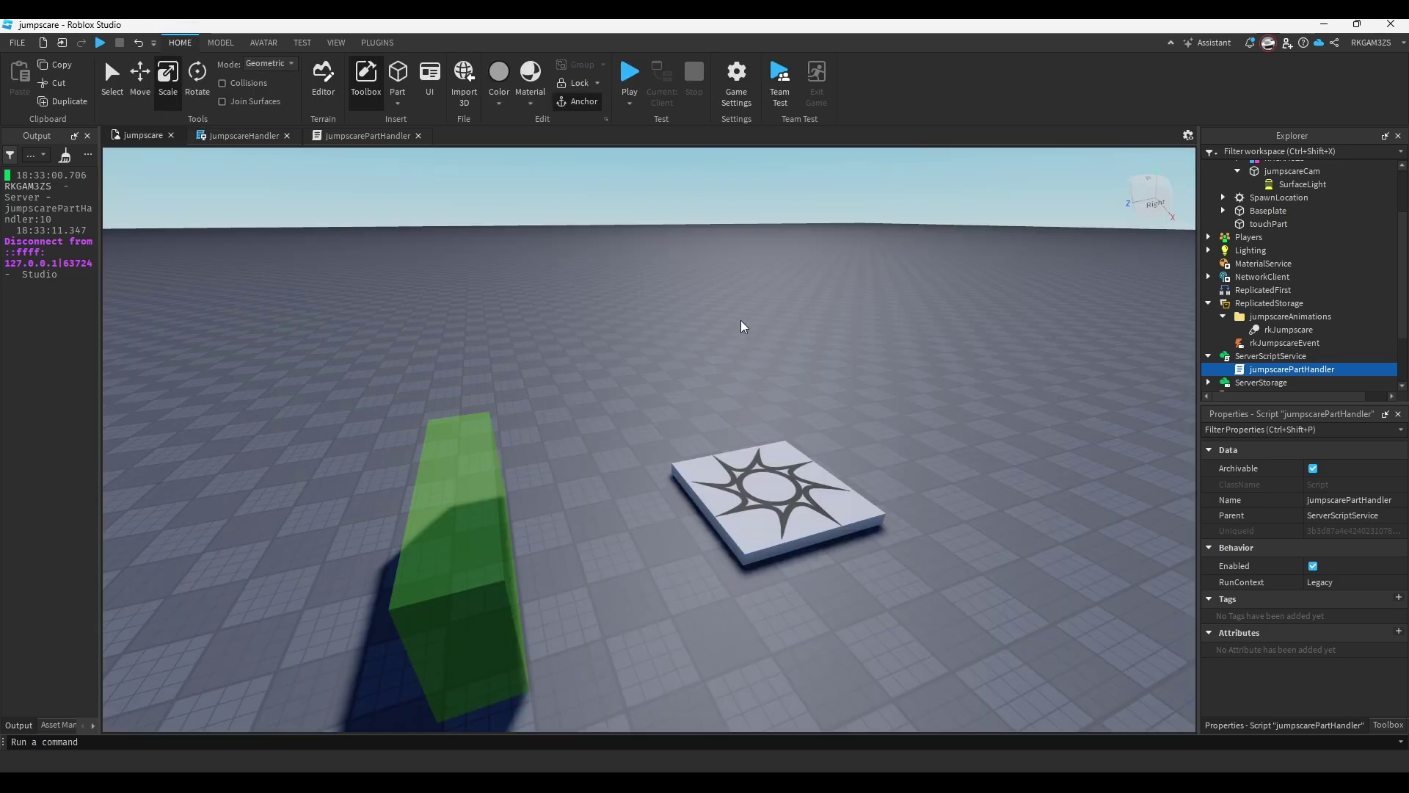
Playtest the game, walk the character into the green touchPart to trigger the jumpscare, and stop the test.
{"action": "left_click", "coordinate": [632, 80]}
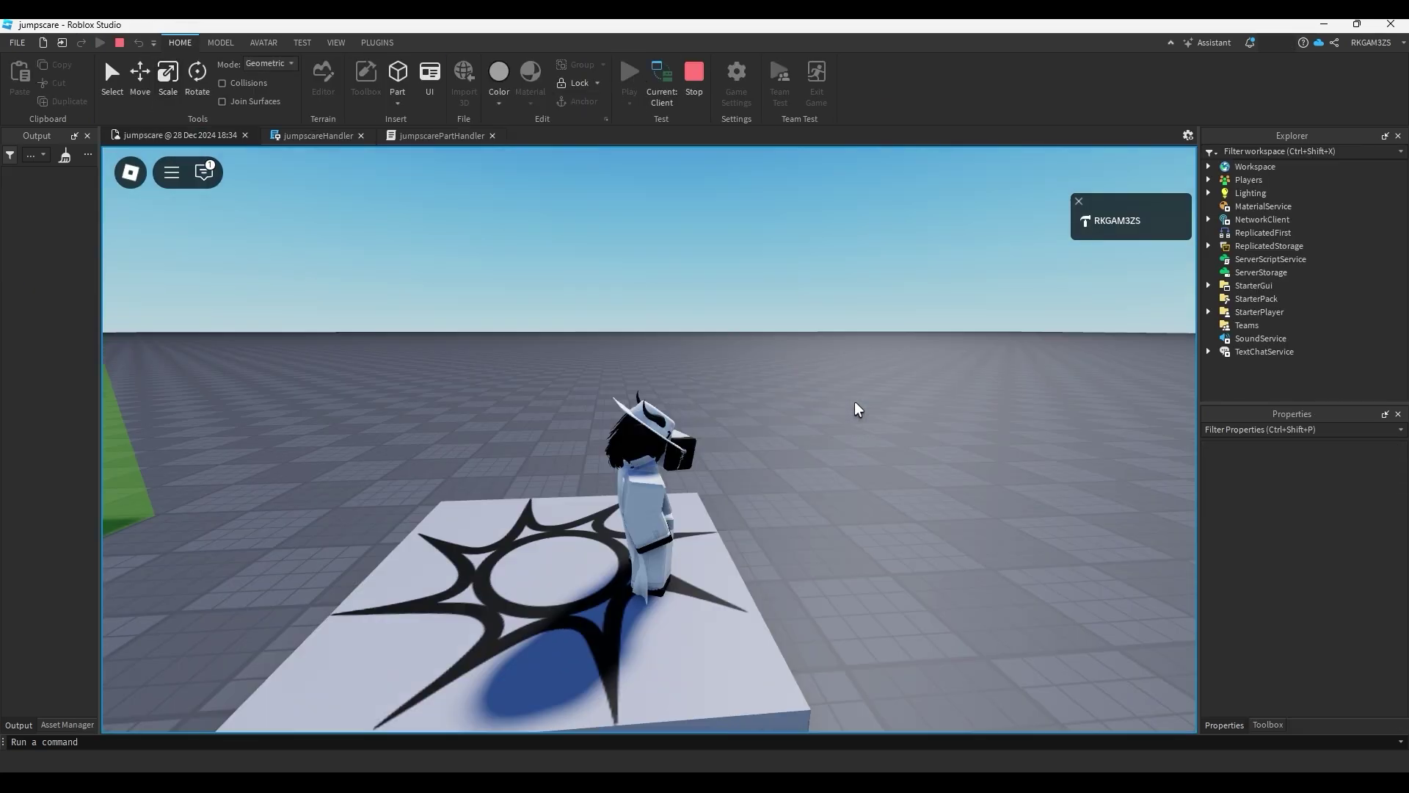
{"action": "right_click_drag", "start_coordinate": [859, 410], "coordinate": [855, 408]}
{"action": "scroll", "coordinate": [859, 410], "scroll_direction": "down", "scroll_amount": 3}
{"action": "key", "text": "w"}
{"action": "key", "text": "Tab"}
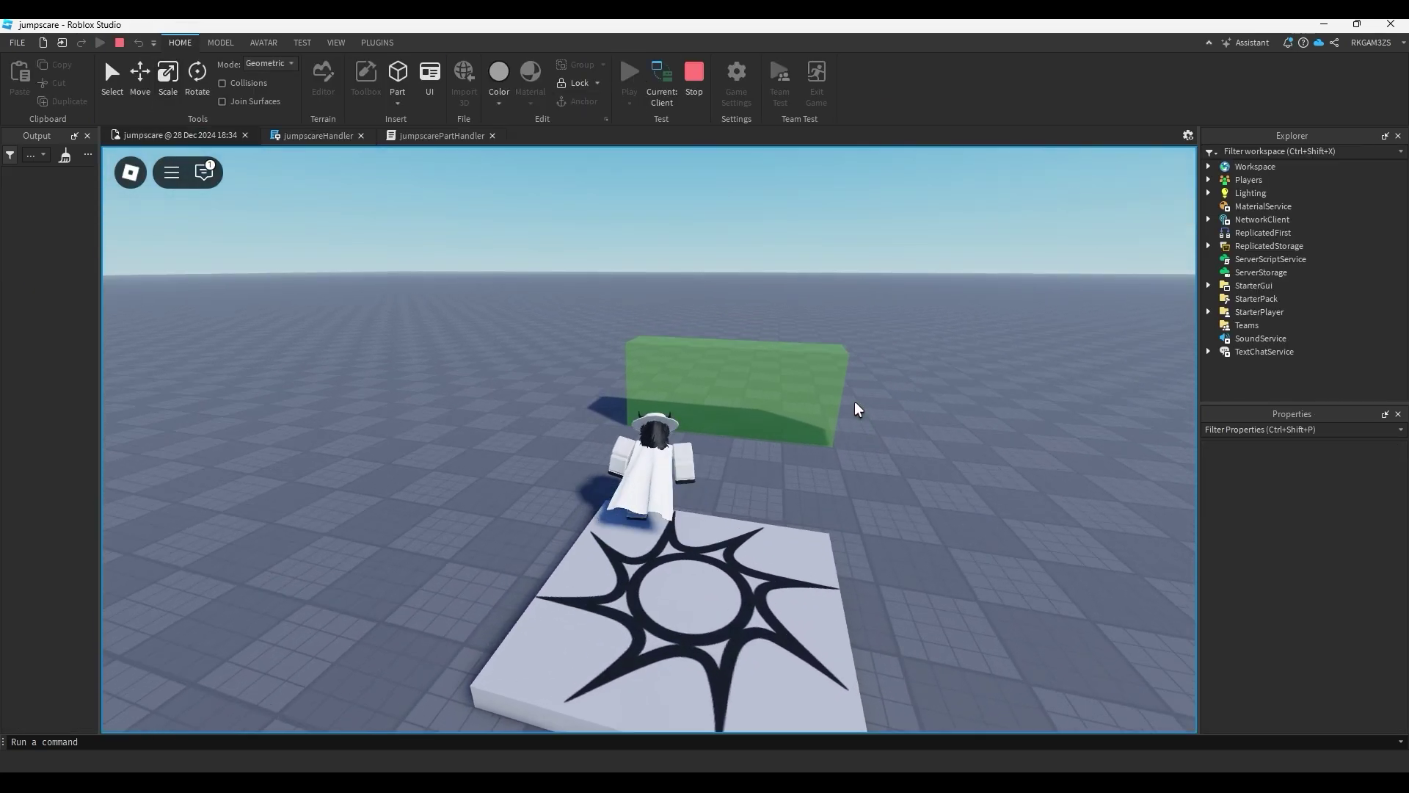
{"action": "scroll", "coordinate": [859, 409], "scroll_direction": "up", "scroll_amount": 3}
{"action": "scroll", "coordinate": [859, 410], "scroll_direction": "down", "scroll_amount": 2}
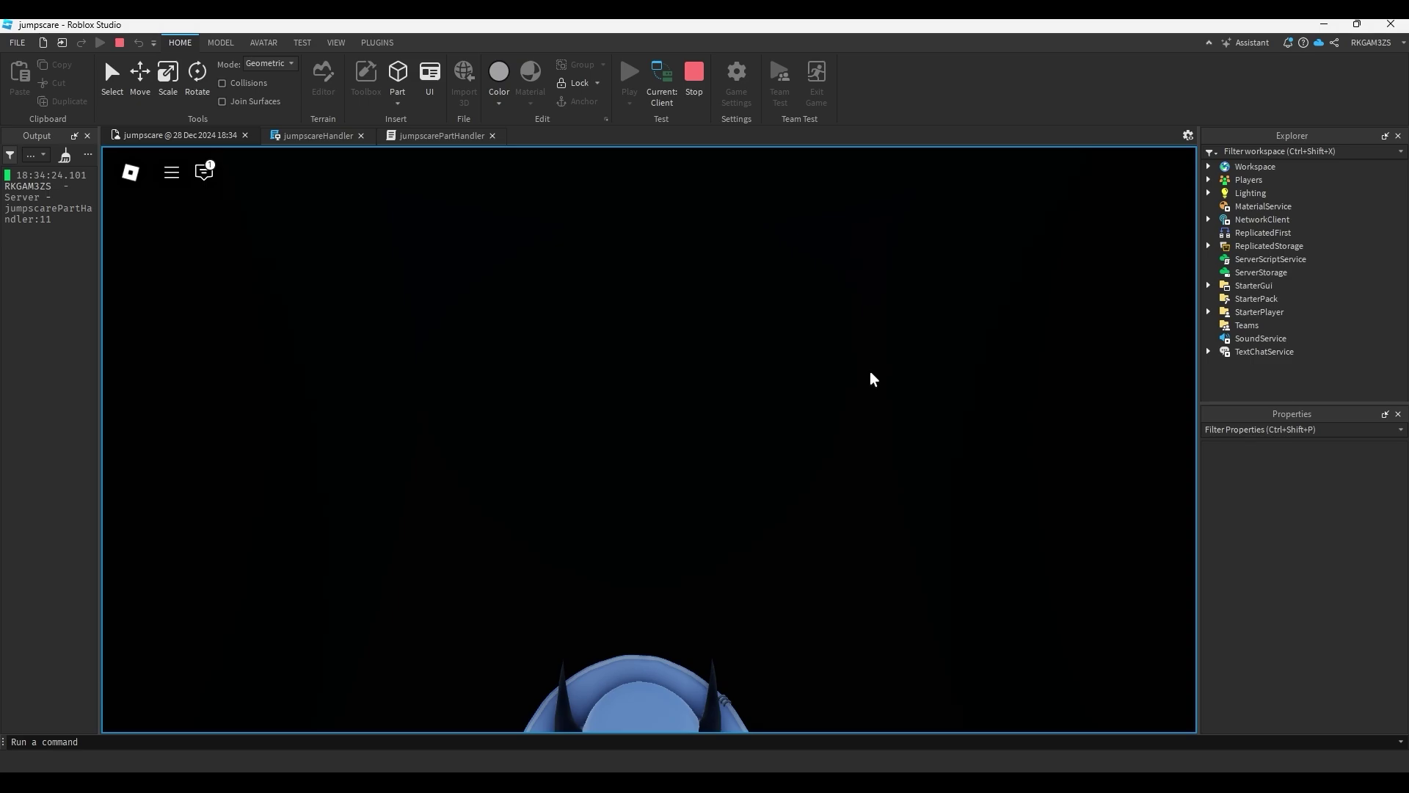
{"action": "left_click", "coordinate": [679, 93]}
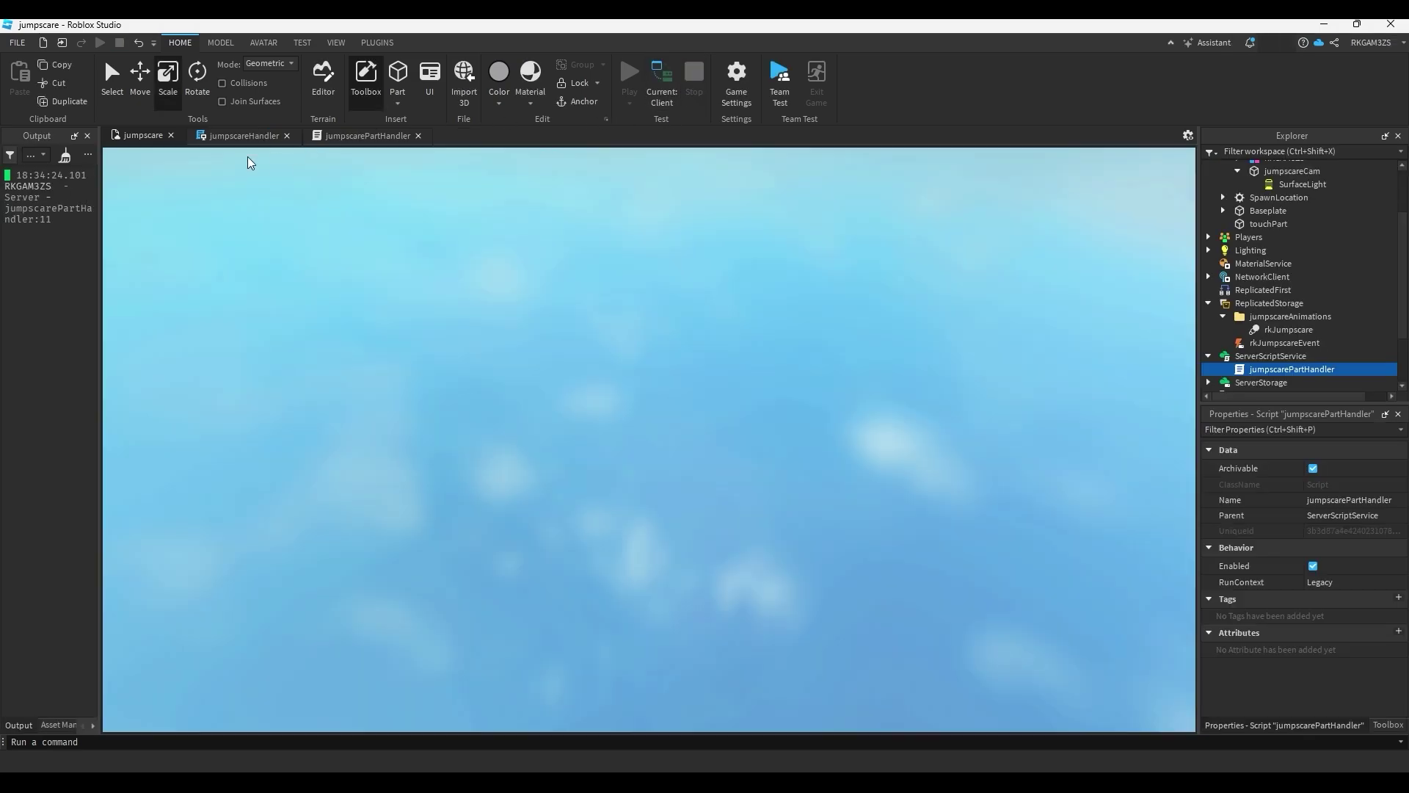
In jumpscareHandler, add cam.CameraType = Enum.CameraType.Custom on a new line below task.wait(0.8).
{"action": "left_click", "coordinate": [243, 137]}
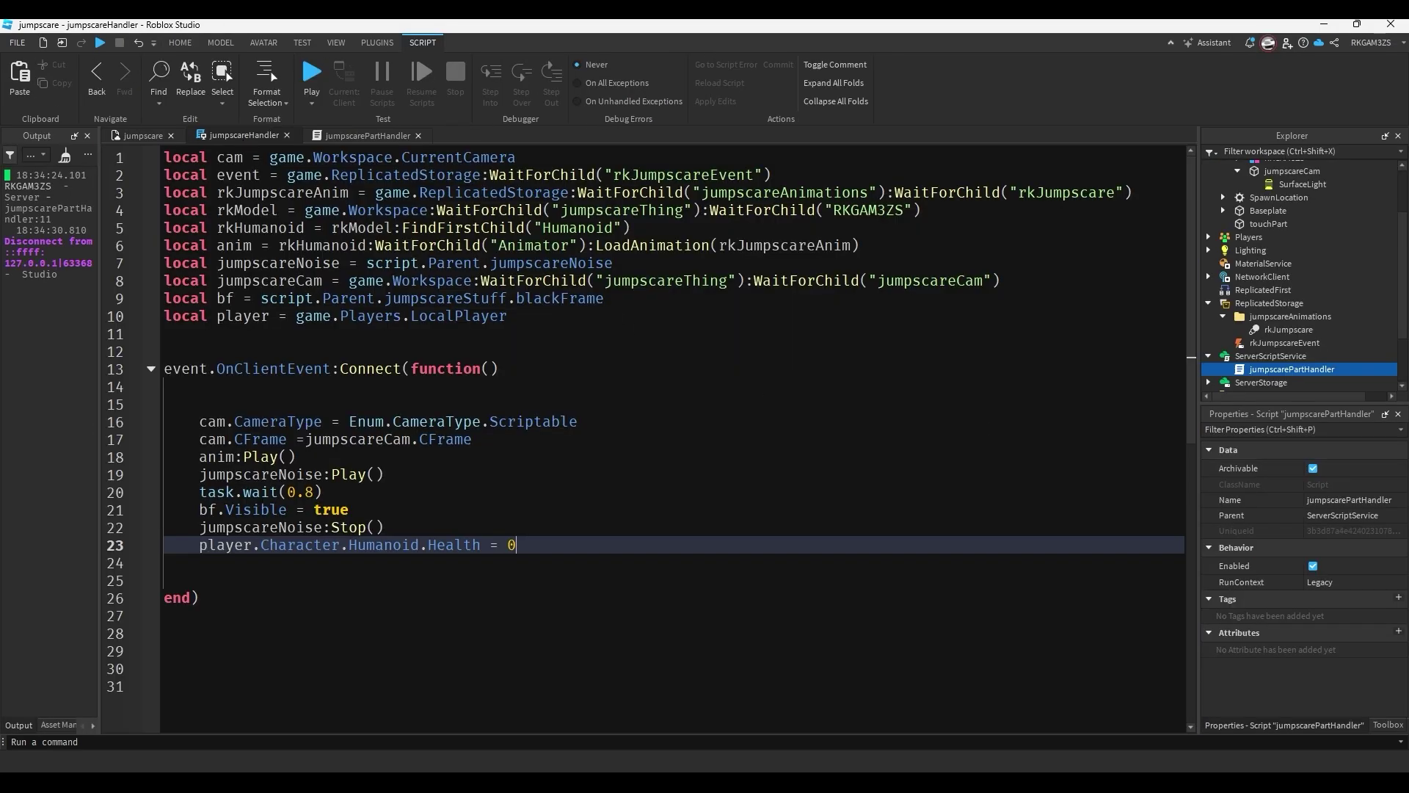
{"action": "left_click", "coordinate": [395, 488]}
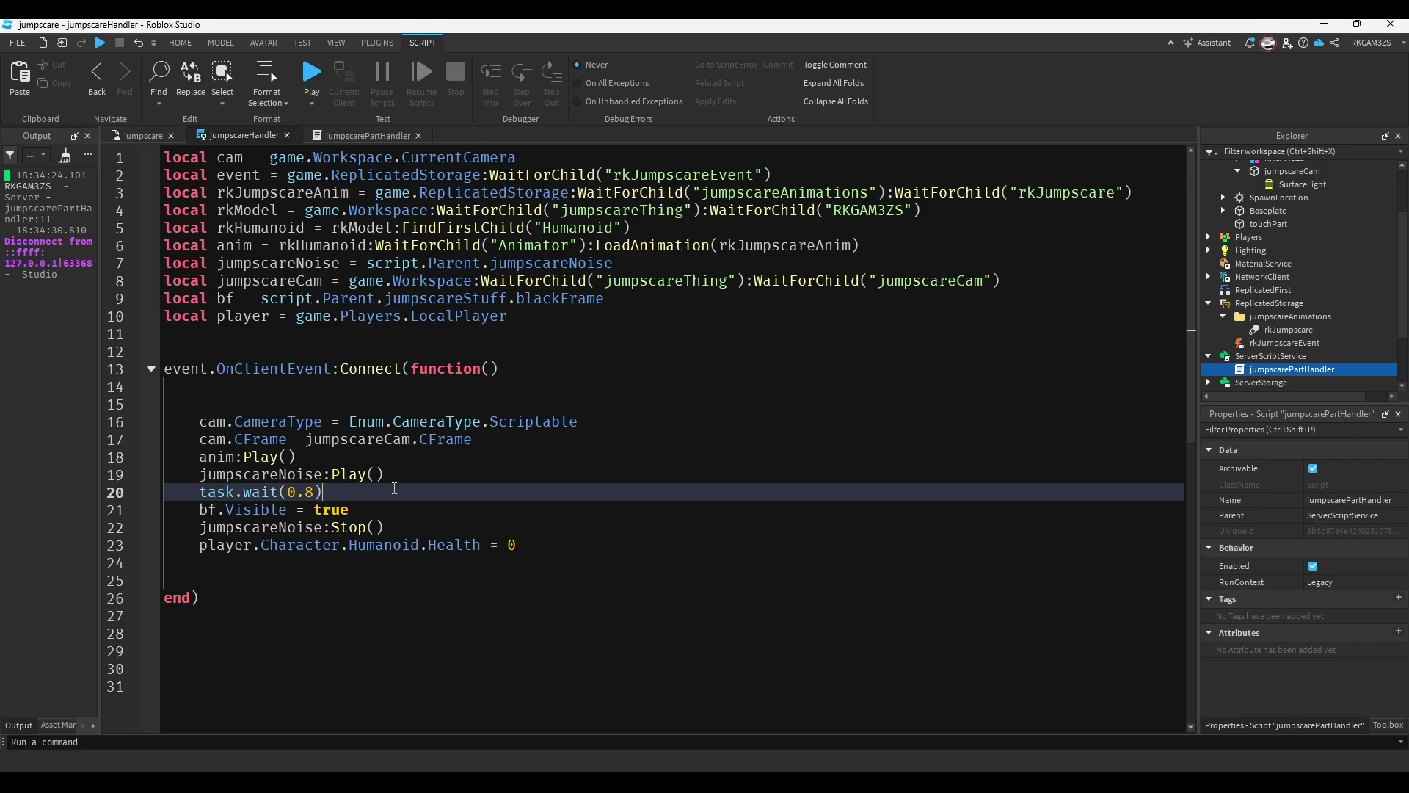
{"action": "key", "text": "Return"}
{"action": "left_click_drag", "start_coordinate": [589, 424], "coordinate": [191, 424]}
{"action": "key", "text": "ctrl+c"}
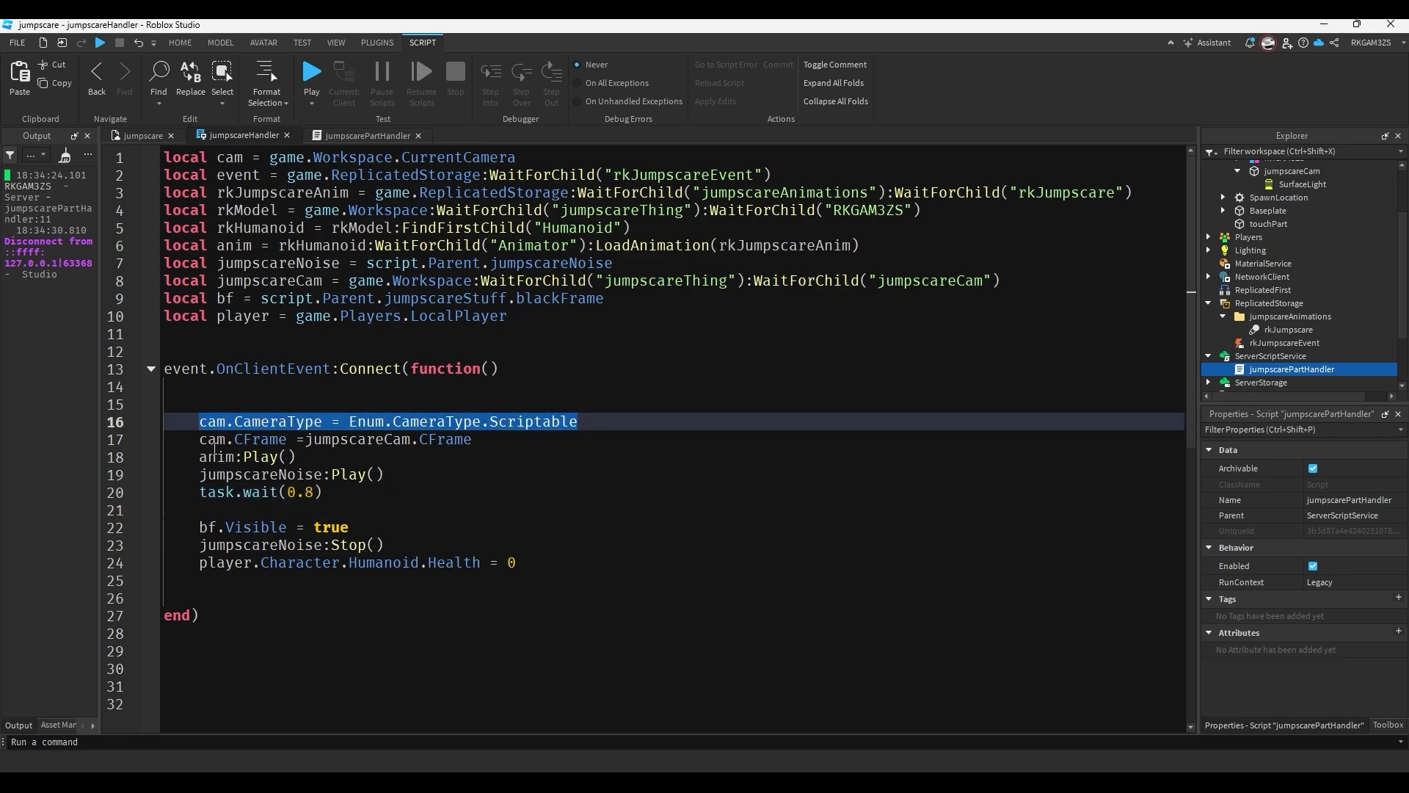
{"action": "left_click", "coordinate": [240, 509]}
{"action": "key", "text": "ctrl+v"}
{"action": "triple_click", "coordinate": [529, 520]}
{"action": "double_click", "coordinate": [527, 513]}
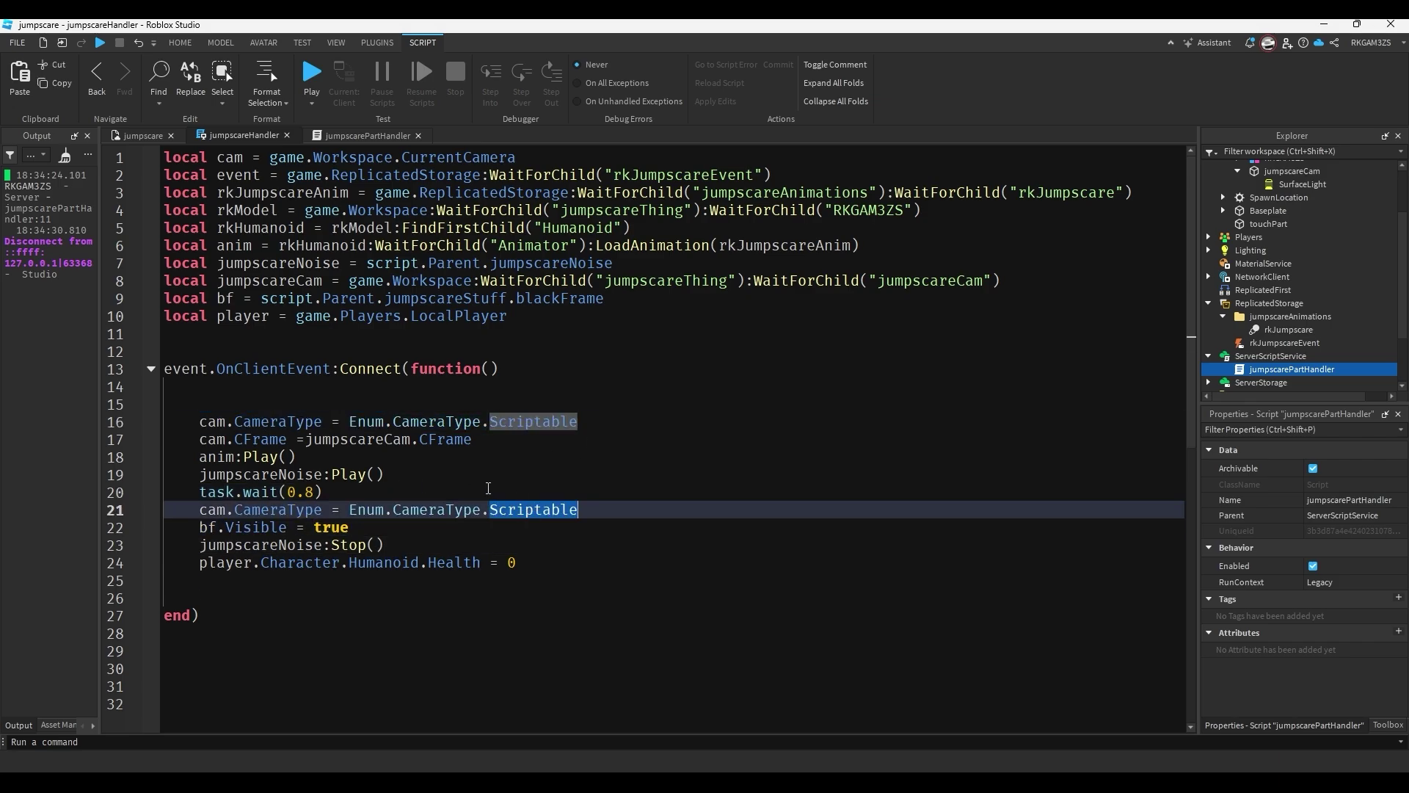
{"action": "type", "text": "cu"}
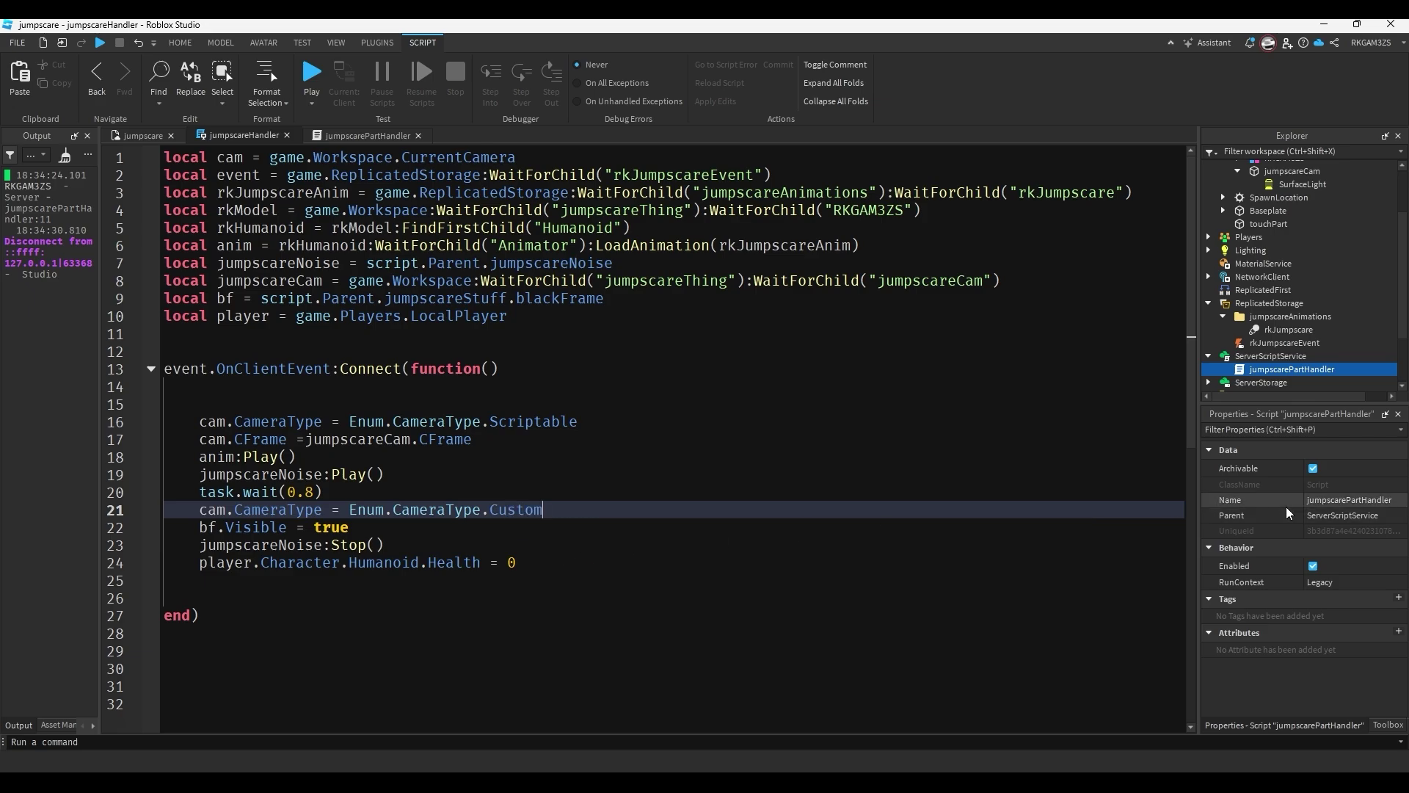
Enable IgnoreGuiInset on the jumpscareStuff ScreenGui in StarterGui.
{"action": "scroll", "coordinate": [1278, 349], "scroll_direction": "down", "scroll_amount": 3}
{"action": "left_click", "coordinate": [1208, 317]}
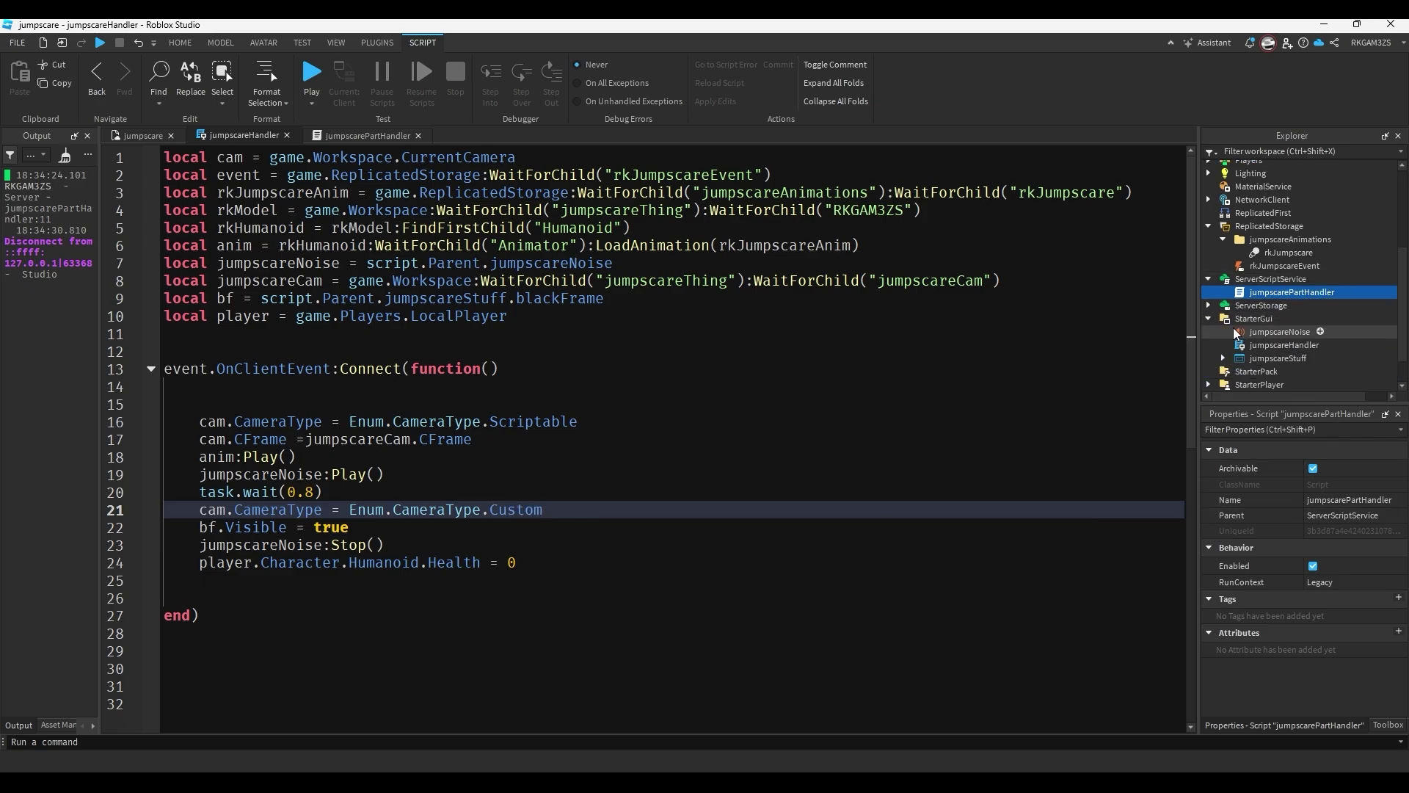
{"action": "left_click", "coordinate": [1279, 358]}
{"action": "scroll", "coordinate": [1301, 337], "scroll_direction": "down", "scroll_amount": 2}
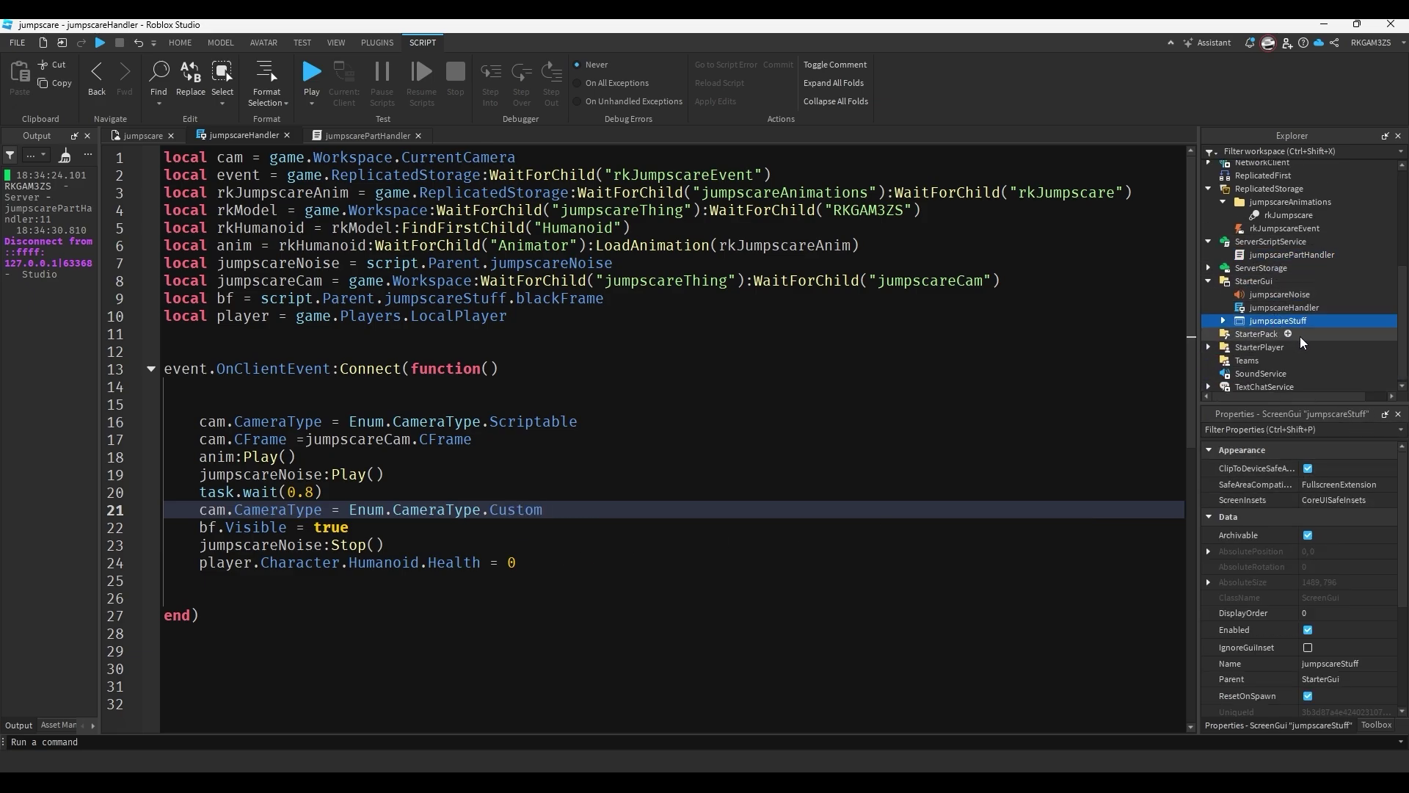
{"action": "left_click", "coordinate": [1308, 647]}
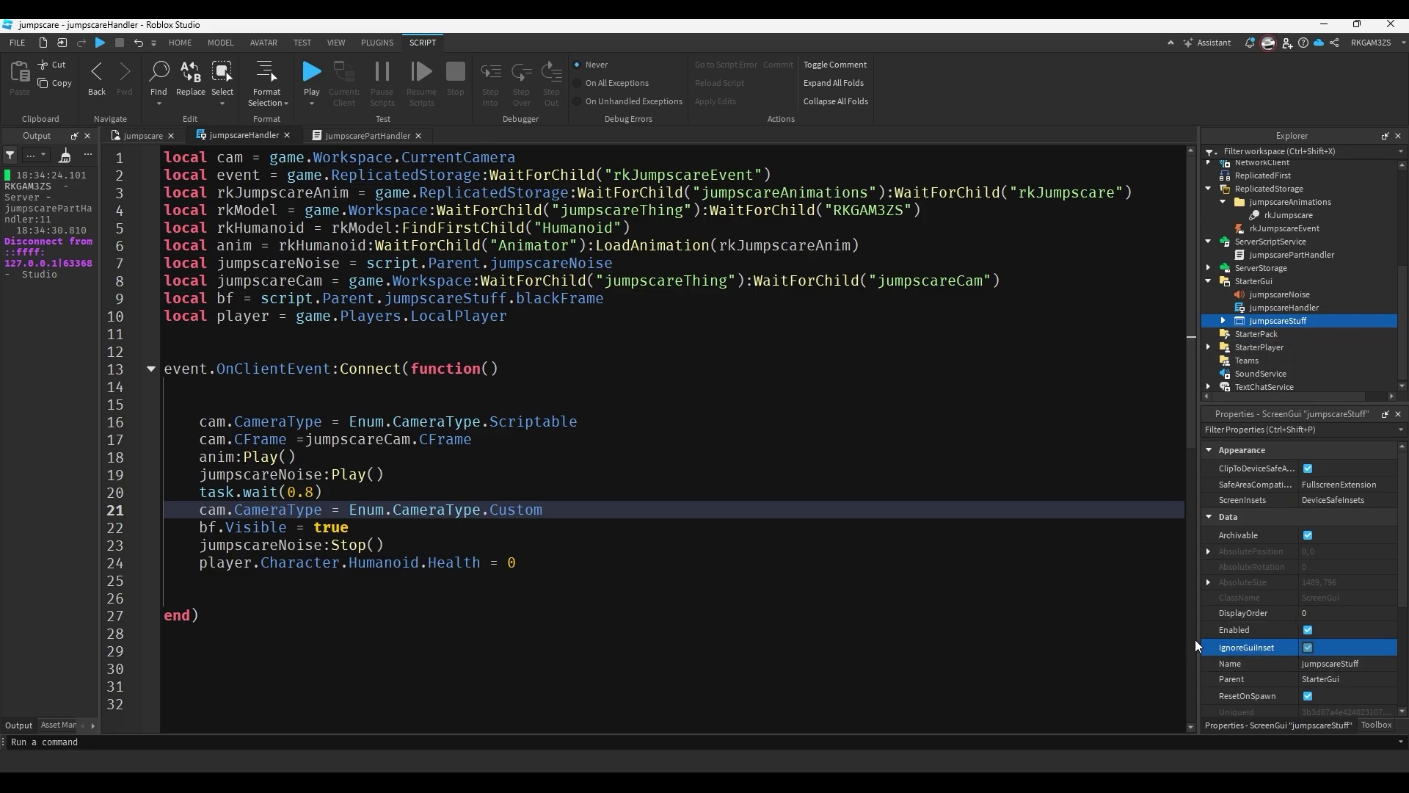
Start a new playtest from the 3D scene and walk the character into touchPart to check the revised jumpscare.
{"action": "left_click", "coordinate": [140, 132]}
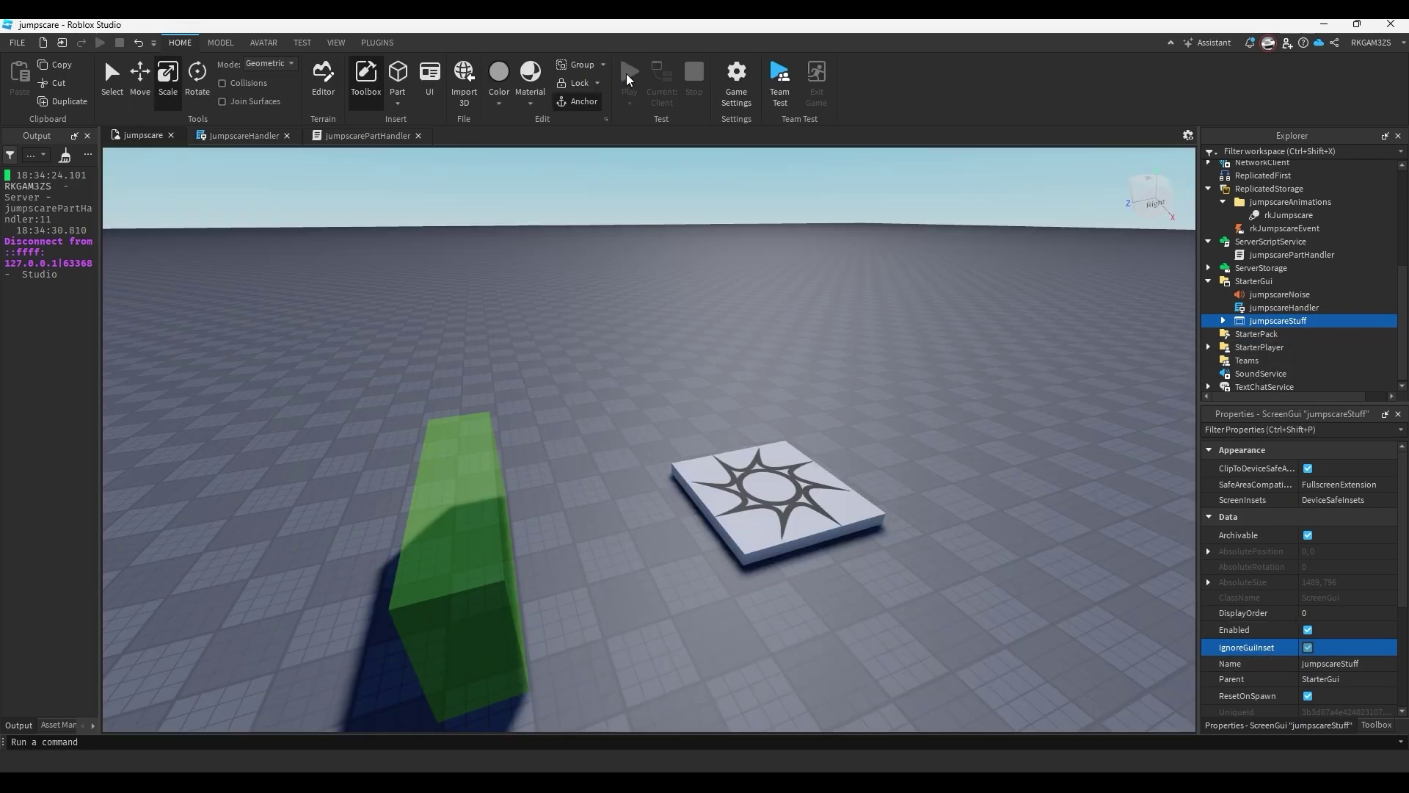
{"action": "left_click", "coordinate": [627, 74]}
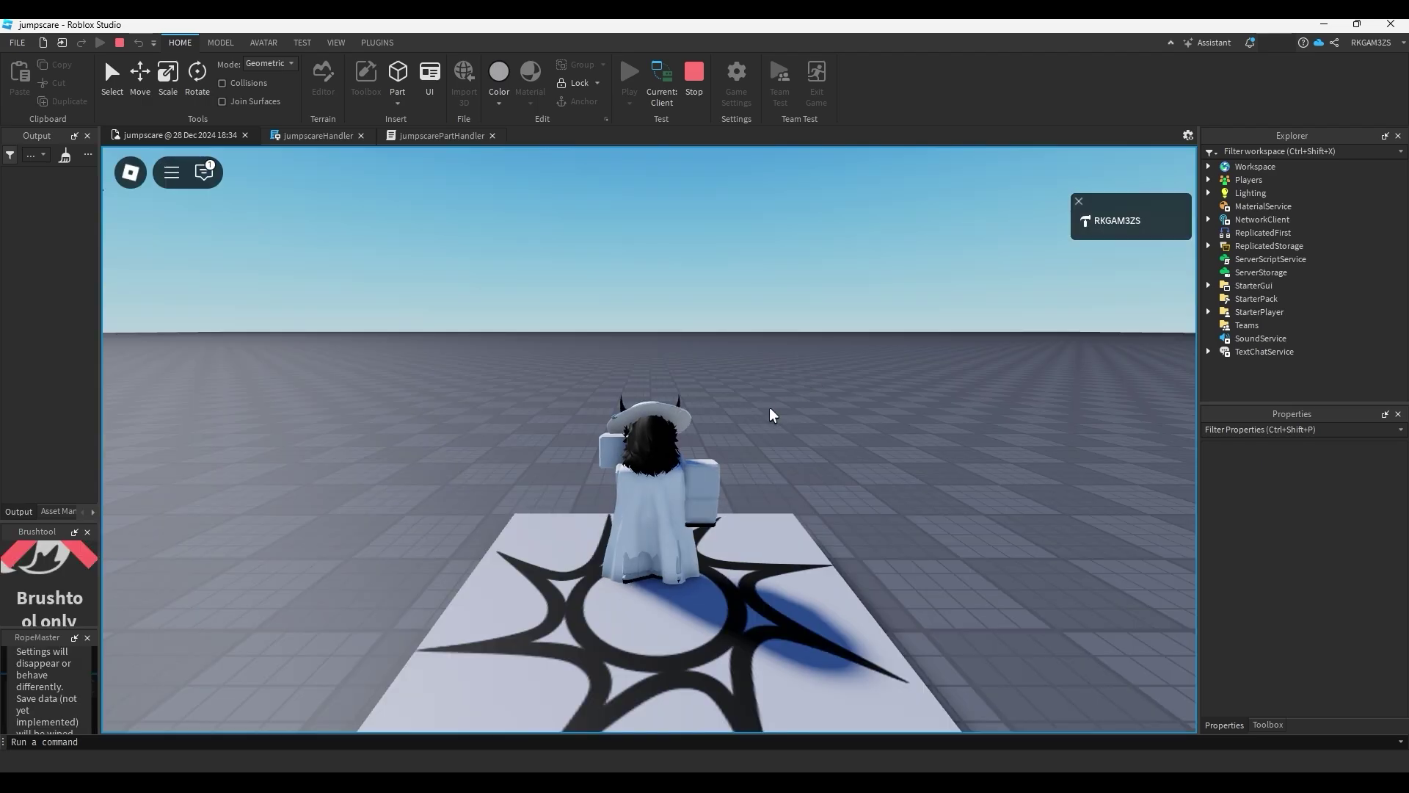
{"action": "key", "text": "w"}
{"action": "right_click_drag", "start_coordinate": [768, 409], "coordinate": [769, 408]}
{"action": "key", "text": "w"}
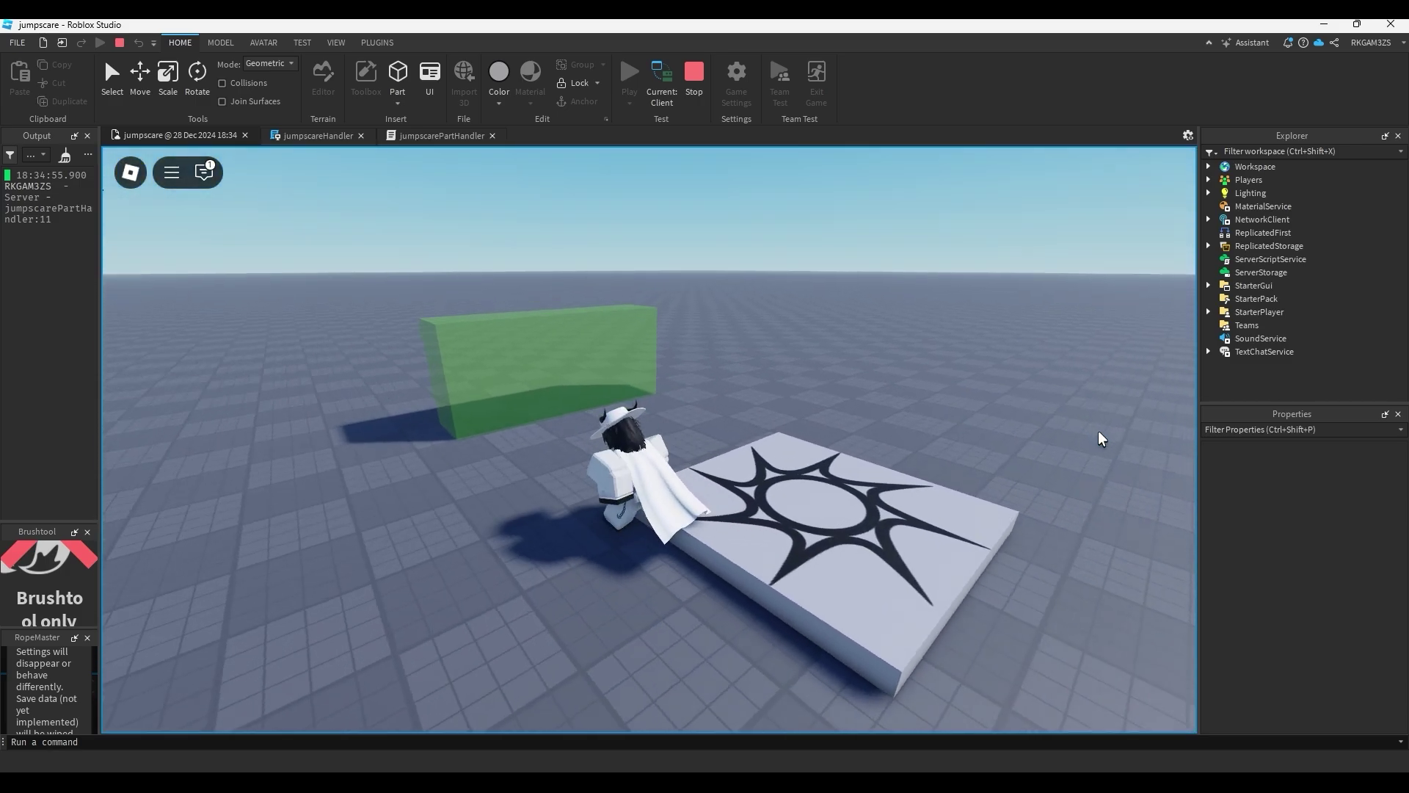
Walk the respawned character into touchPart again to check whether the jumpscare repeats, and move away from it.
{"action": "key", "text": "w"}
{"action": "right_click_drag", "start_coordinate": [1098, 432], "coordinate": [1099, 432]}
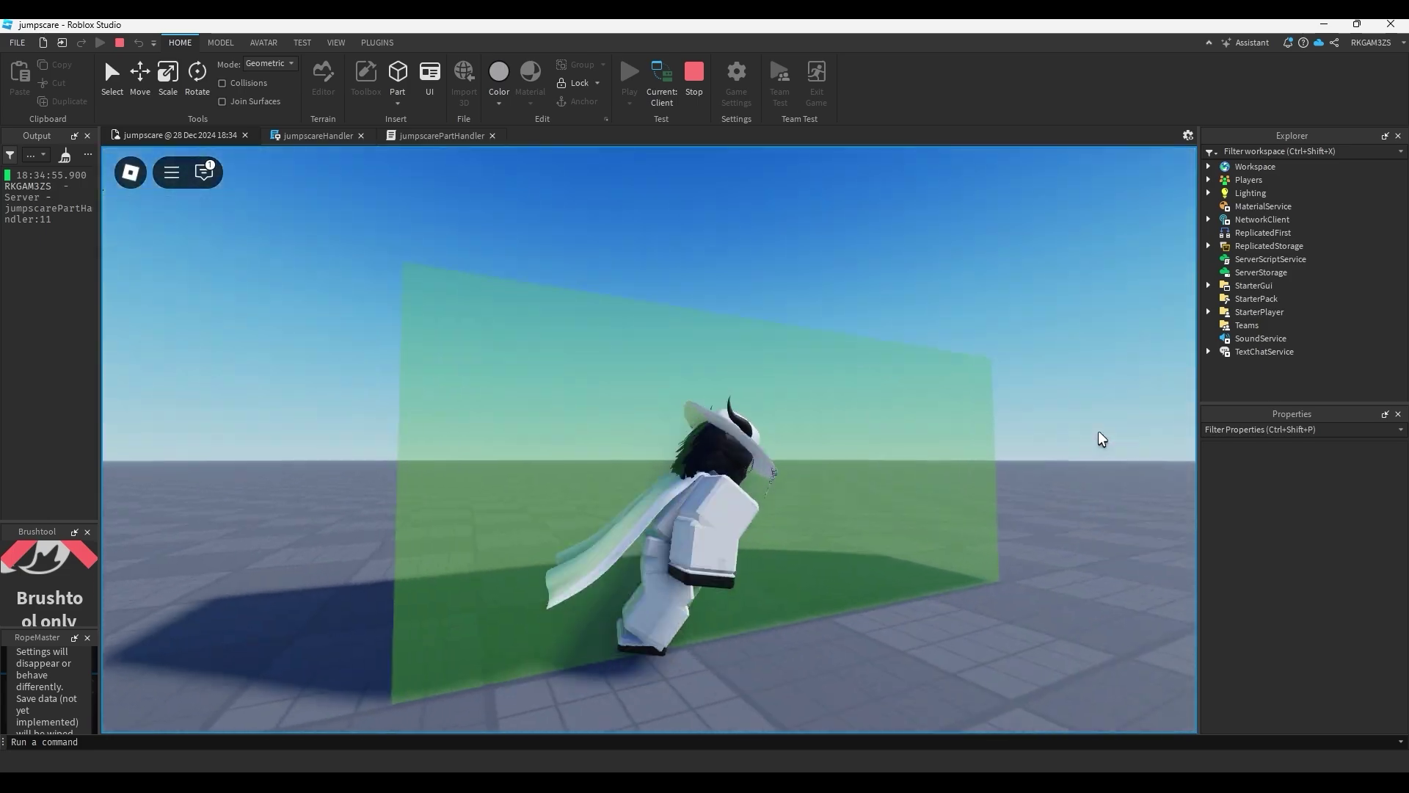
{"action": "key", "text": "s"}
{"action": "key", "text": "a"}
{"action": "key", "text": "s"}
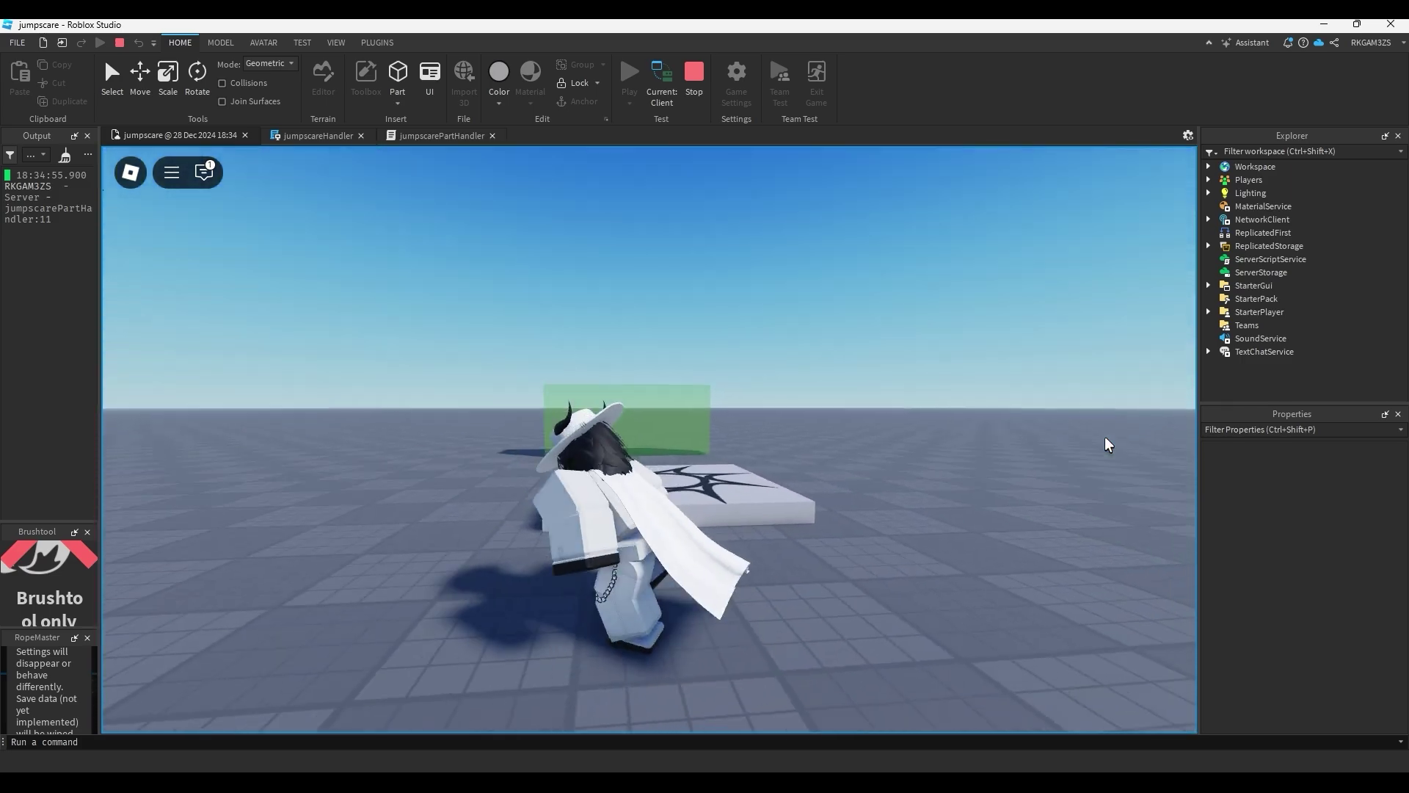
Bring the camera close to the character and play the wave emote with the chat command /e wave.
{"action": "key", "text": "s"}
{"action": "right_click_drag", "start_coordinate": [1105, 438], "coordinate": [1105, 437]}
{"action": "scroll", "coordinate": [1105, 437], "scroll_direction": "up", "scroll_amount": 4}
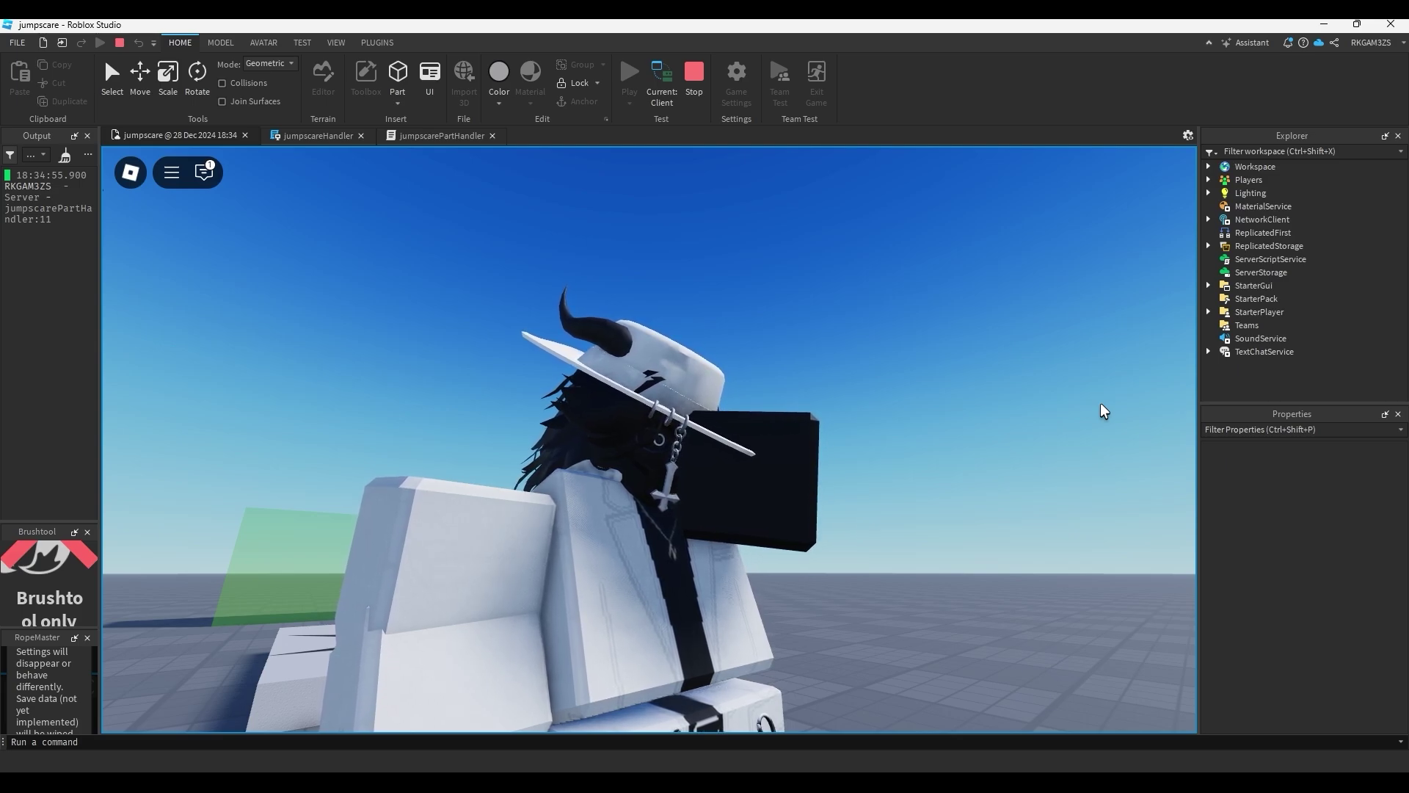
{"action": "scroll", "coordinate": [1064, 430], "scroll_direction": "up", "scroll_amount": 2}
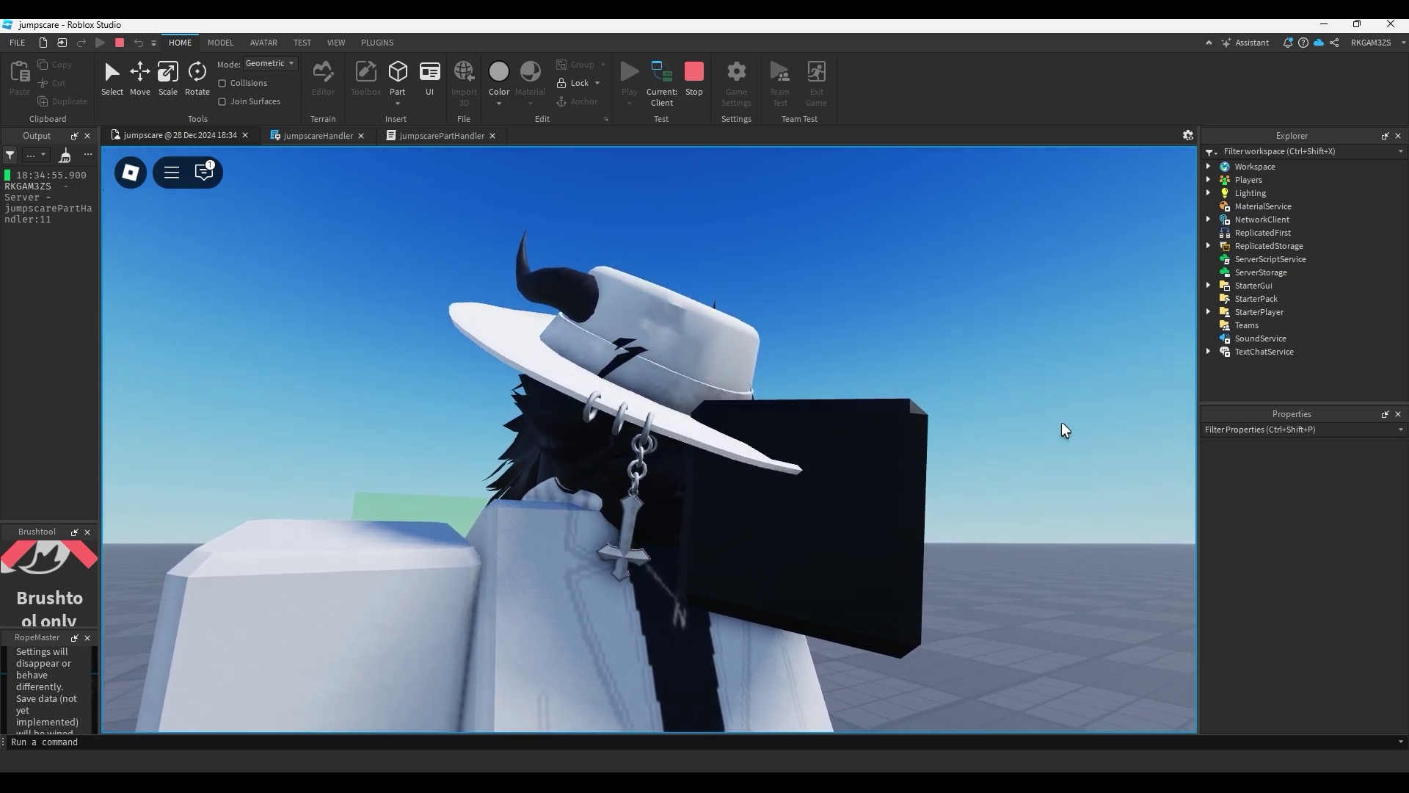
{"action": "scroll", "coordinate": [1062, 423], "scroll_direction": "down", "scroll_amount": 3}
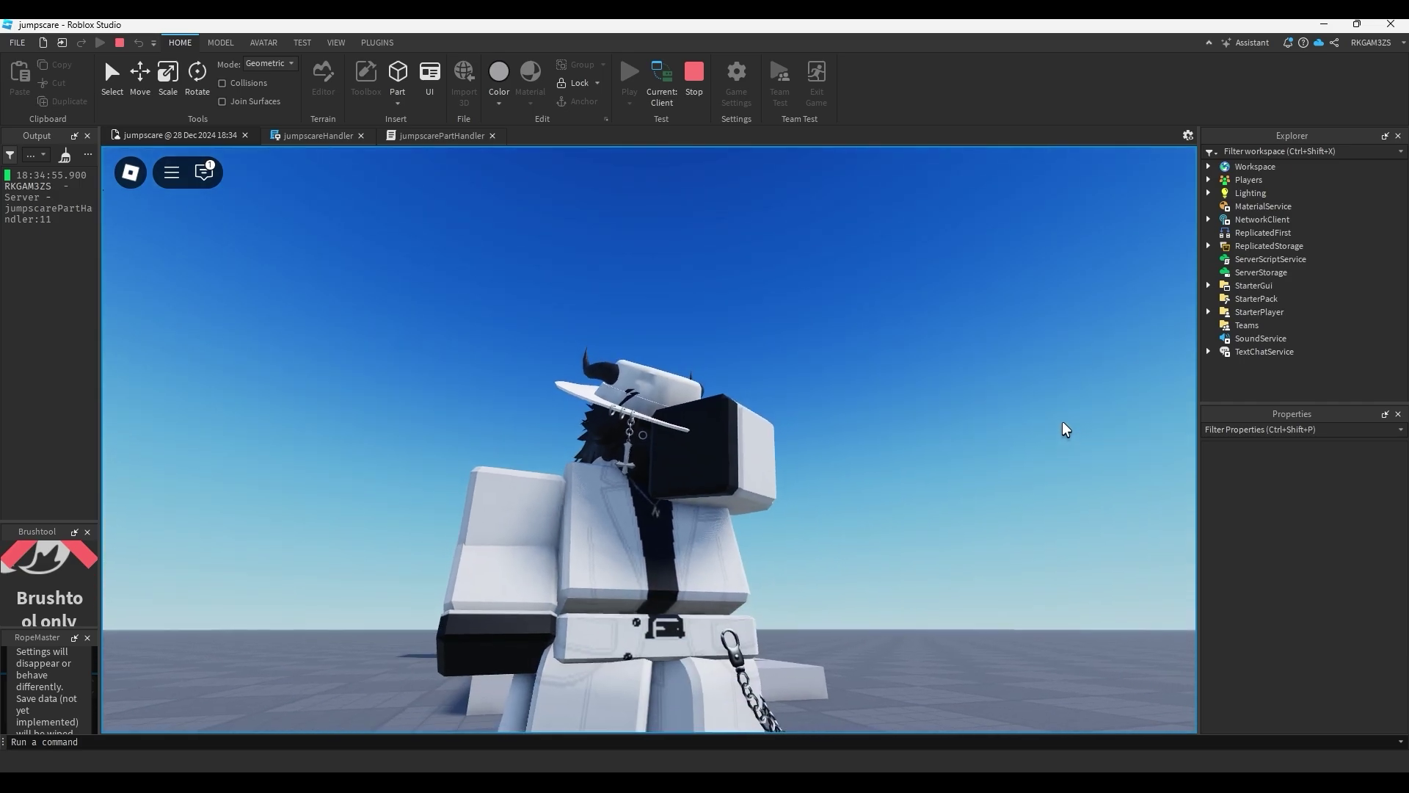
{"action": "type", "text": "//e wave"}
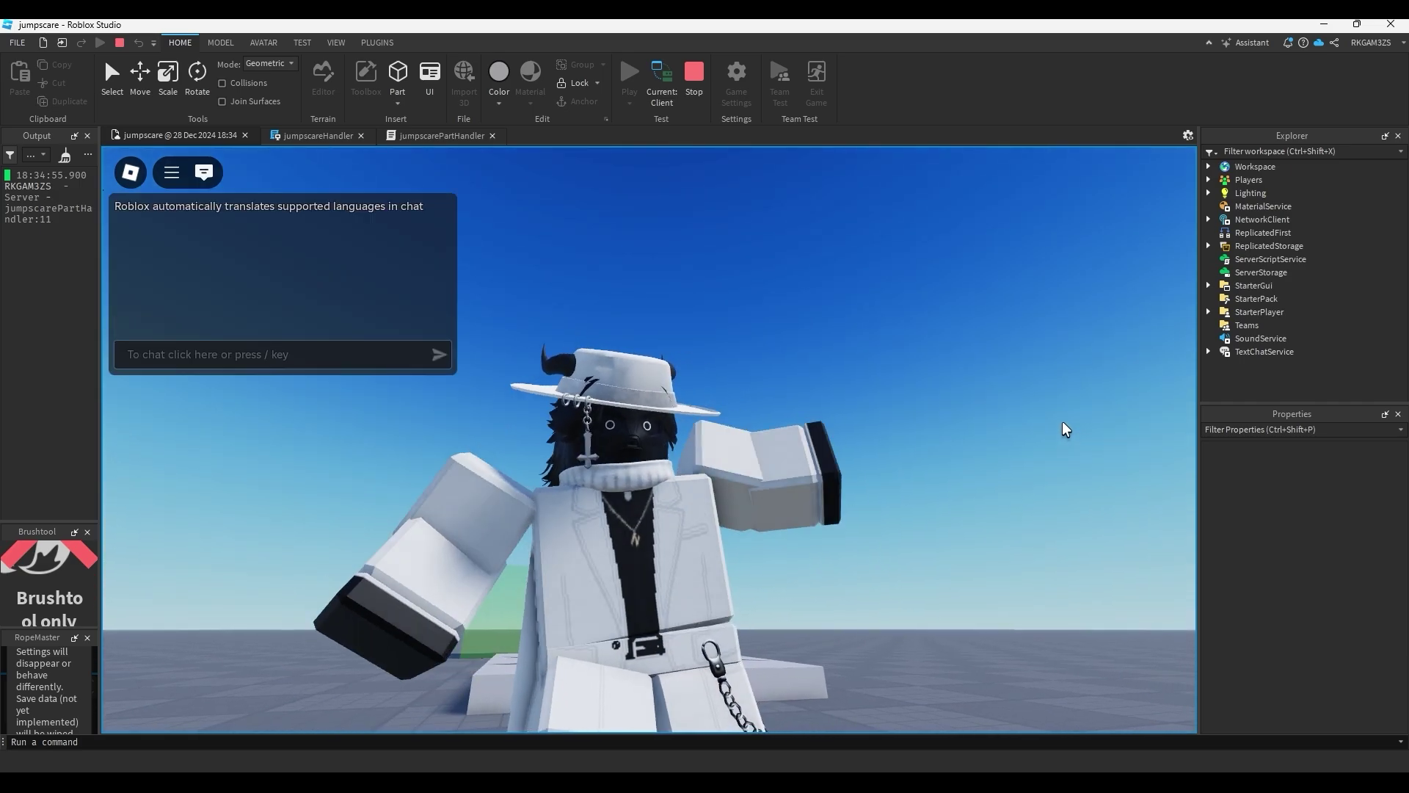